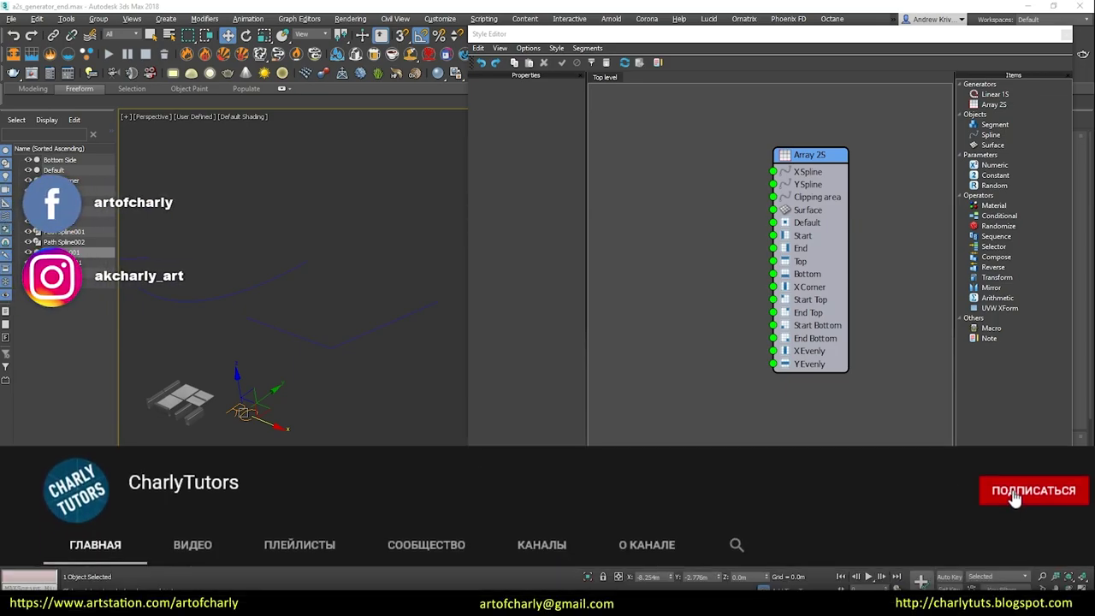
Step: Select the Array 2S node to display its General properties, zooming the viewport in and out
{"action": "left_click", "coordinate": [823, 155]}
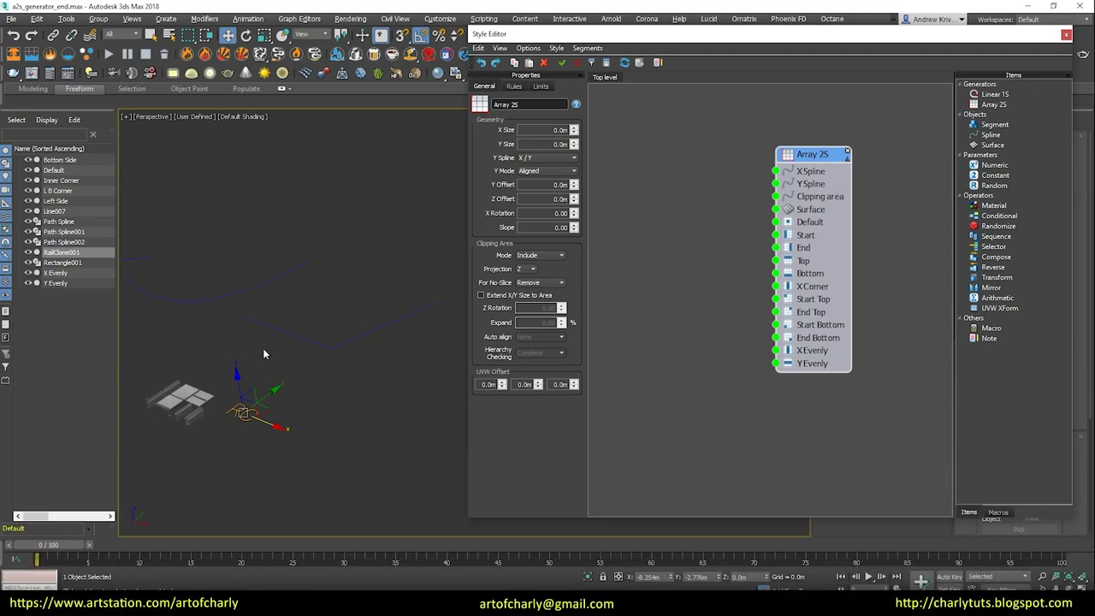
{"action": "scroll", "coordinate": [174, 384], "scroll_direction": "up", "scroll_amount": 3}
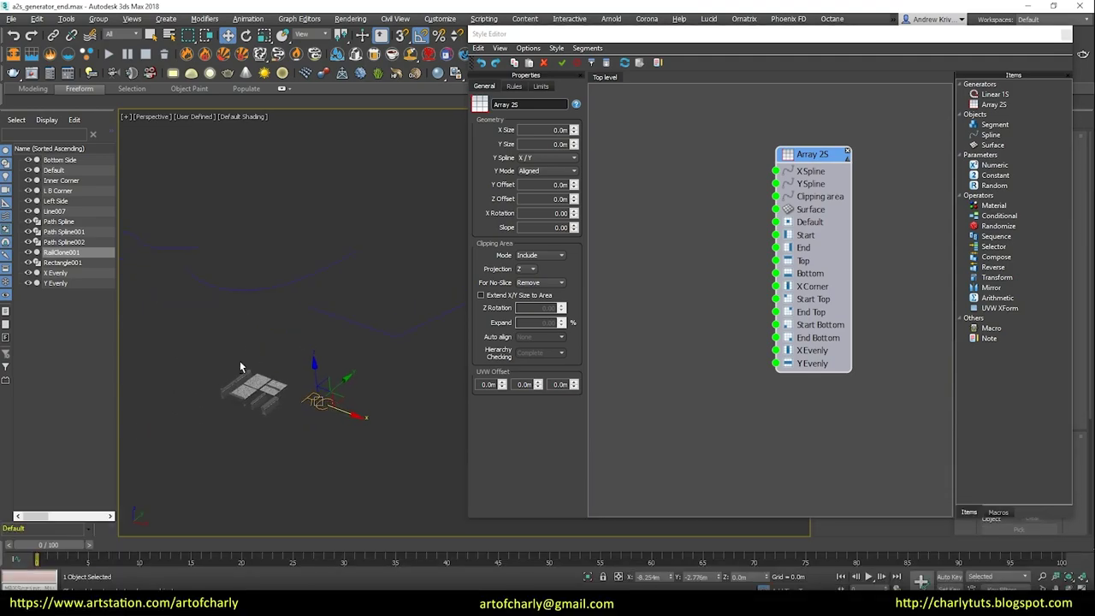
{"action": "scroll", "coordinate": [239, 360], "scroll_direction": "up", "scroll_amount": 3}
{"action": "scroll", "coordinate": [254, 401], "scroll_direction": "up", "scroll_amount": 5}
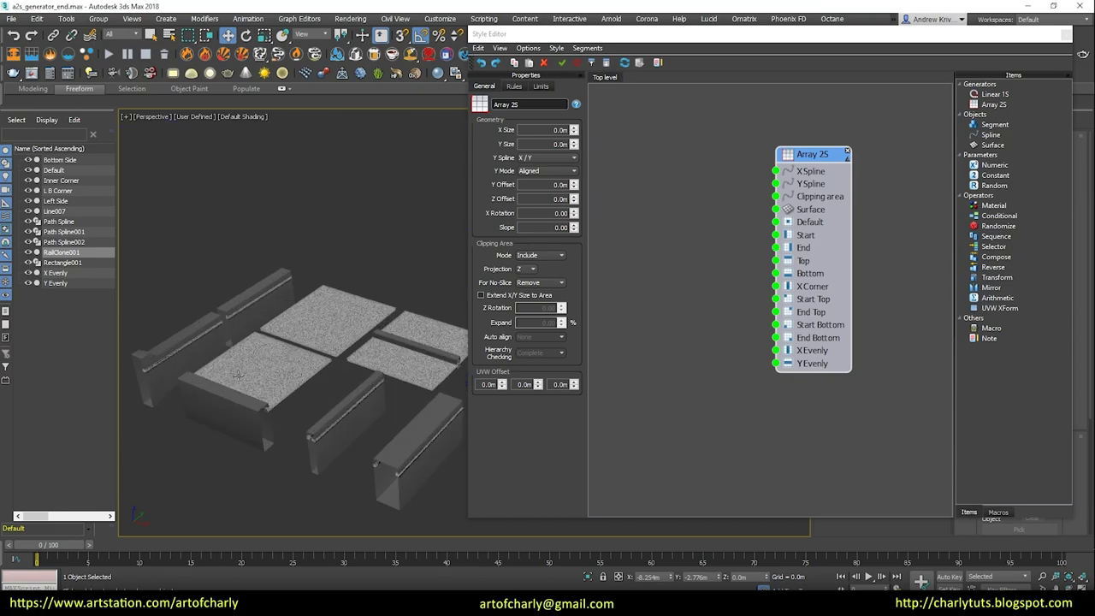
{"action": "scroll", "coordinate": [448, 384], "scroll_direction": "down", "scroll_amount": 3}
{"action": "scroll", "coordinate": [447, 384], "scroll_direction": "down", "scroll_amount": 2}
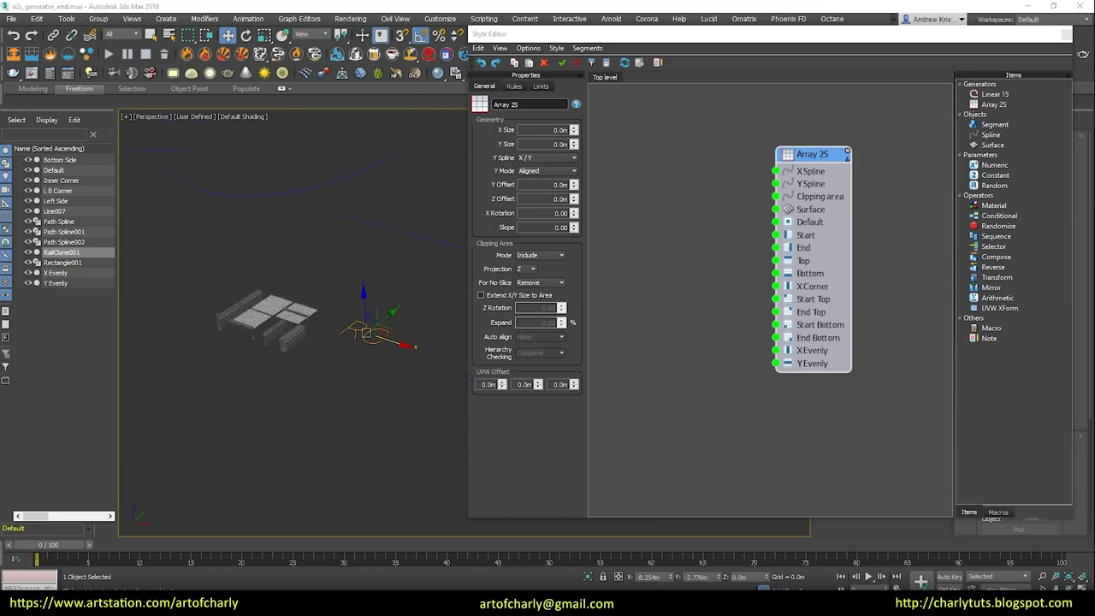
Step: Set Default Segment Mode to Scale, then add a Segment node and an X Spline node
{"action": "left_click", "coordinate": [811, 154]}
{"action": "left_click", "coordinate": [513, 86]}
{"action": "left_click", "coordinate": [532, 112]}
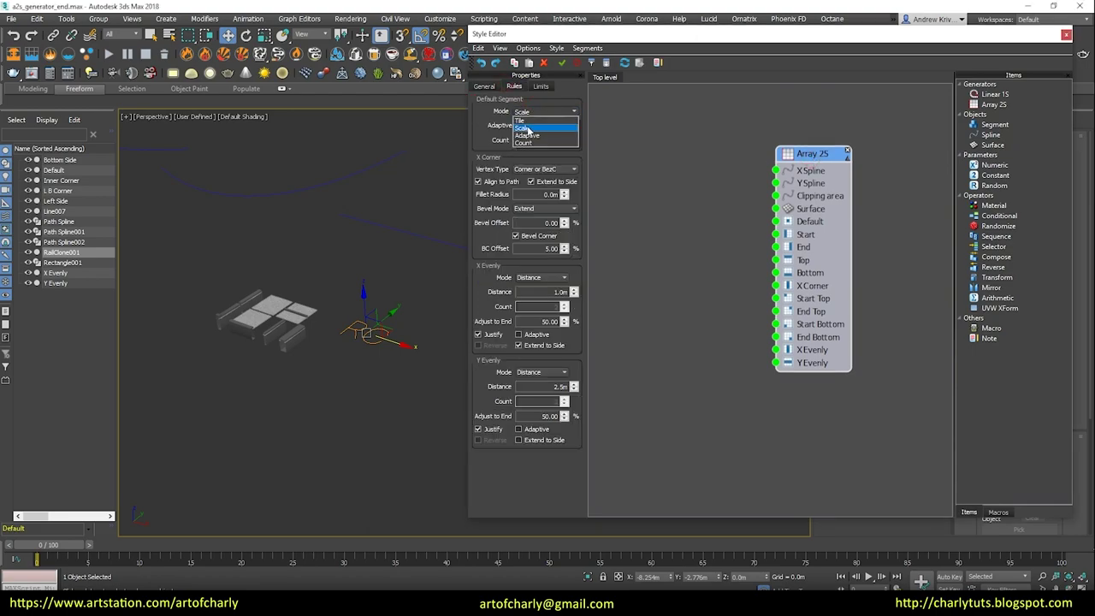
{"action": "left_click", "coordinate": [537, 131]}
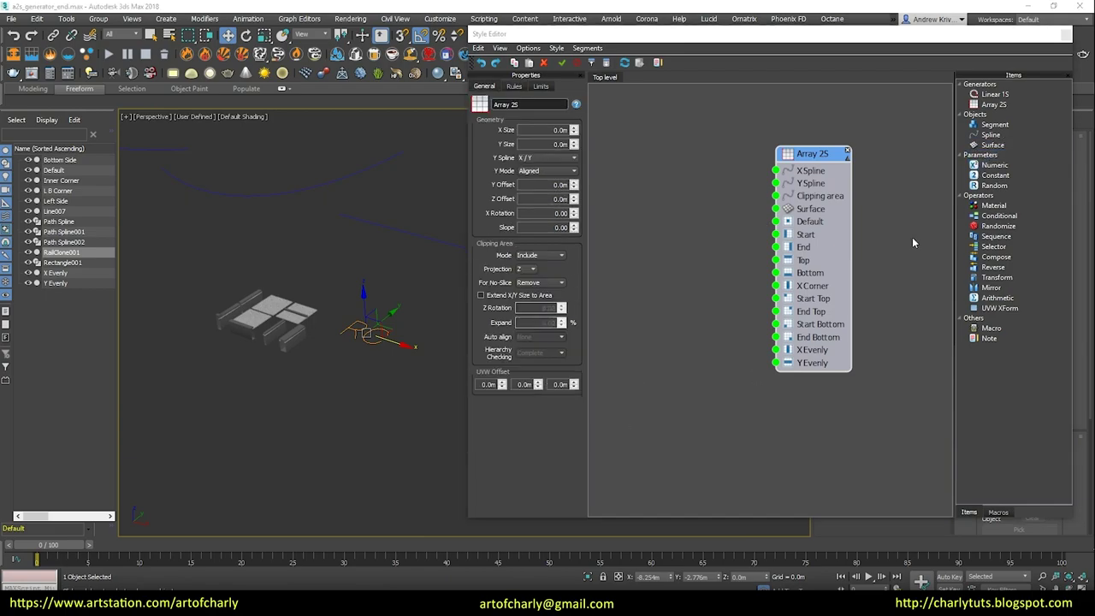
{"action": "left_click_drag", "start_coordinate": [1005, 130], "coordinate": [676, 261]}
{"action": "mouse_move", "coordinate": [654, 214]}
{"action": "left_mouse_down"}
{"action": "mouse_move", "coordinate": [676, 216]}
{"action": "mouse_move", "coordinate": [682, 183]}
{"action": "mouse_move", "coordinate": [776, 170]}
{"action": "left_mouse_up"}
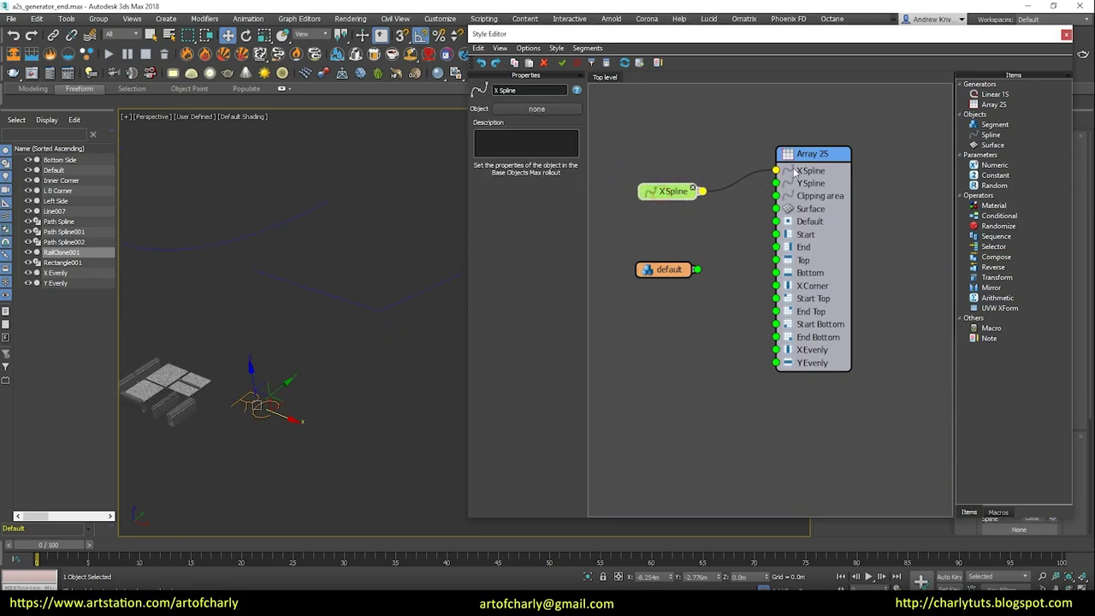
Step: Keep the Array 2S Y Spline axis at X/Y and Y Mode at Aligned
{"action": "left_click", "coordinate": [814, 162]}
{"action": "left_click", "coordinate": [531, 161]}
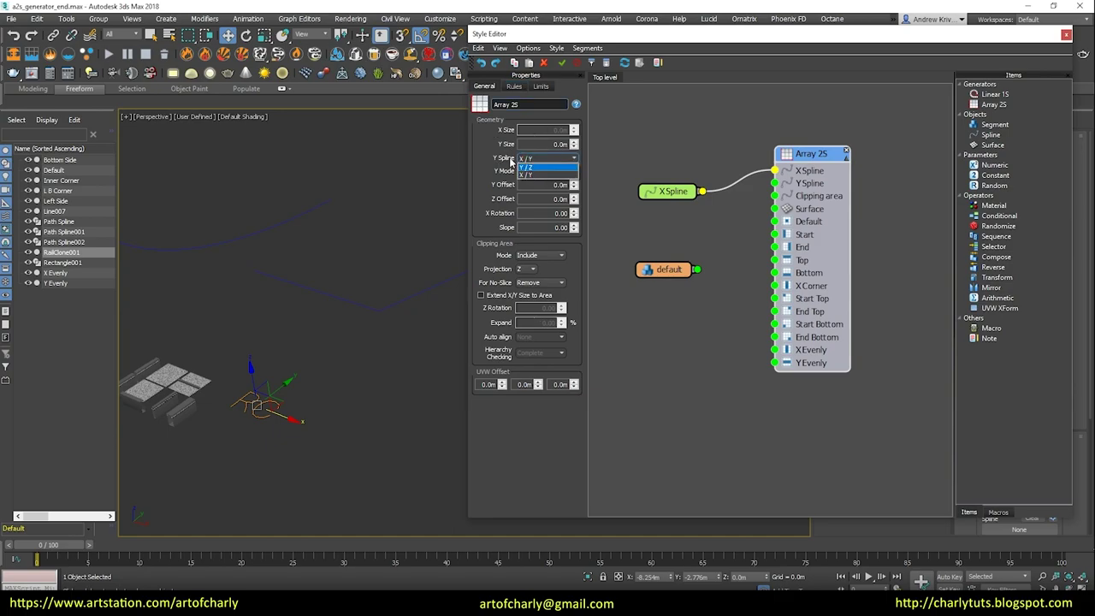
{"action": "left_click", "coordinate": [527, 174]}
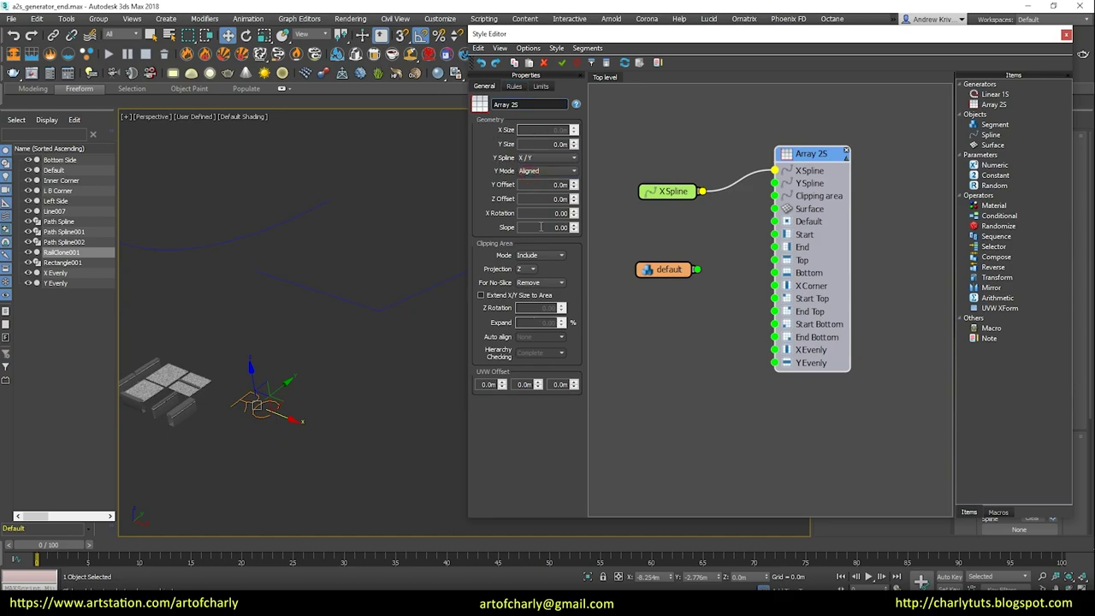
{"action": "left_click", "coordinate": [534, 172]}
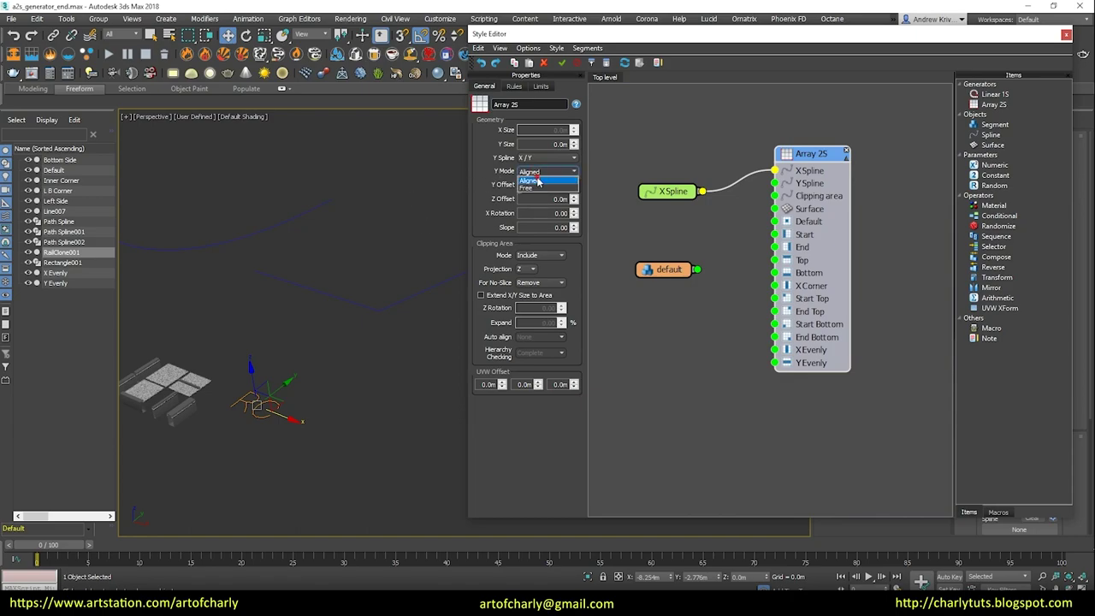
{"action": "left_click", "coordinate": [538, 181]}
Step: Assign Path Spline as the X Spline node's shape
{"action": "left_click", "coordinate": [676, 190]}
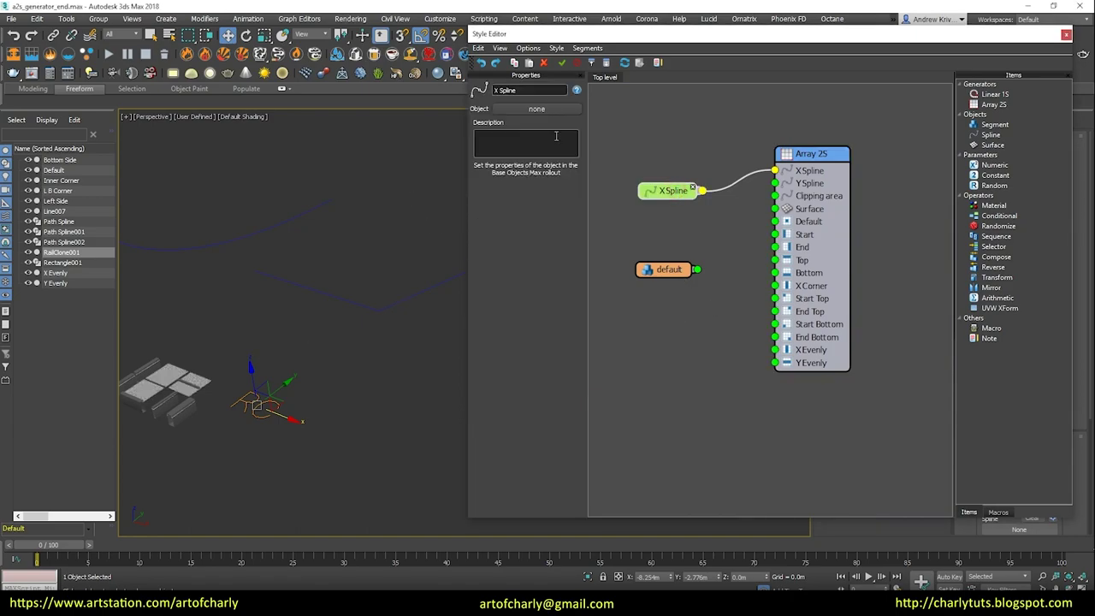
{"action": "left_click", "coordinate": [536, 108]}
{"action": "left_click", "coordinate": [363, 306]}
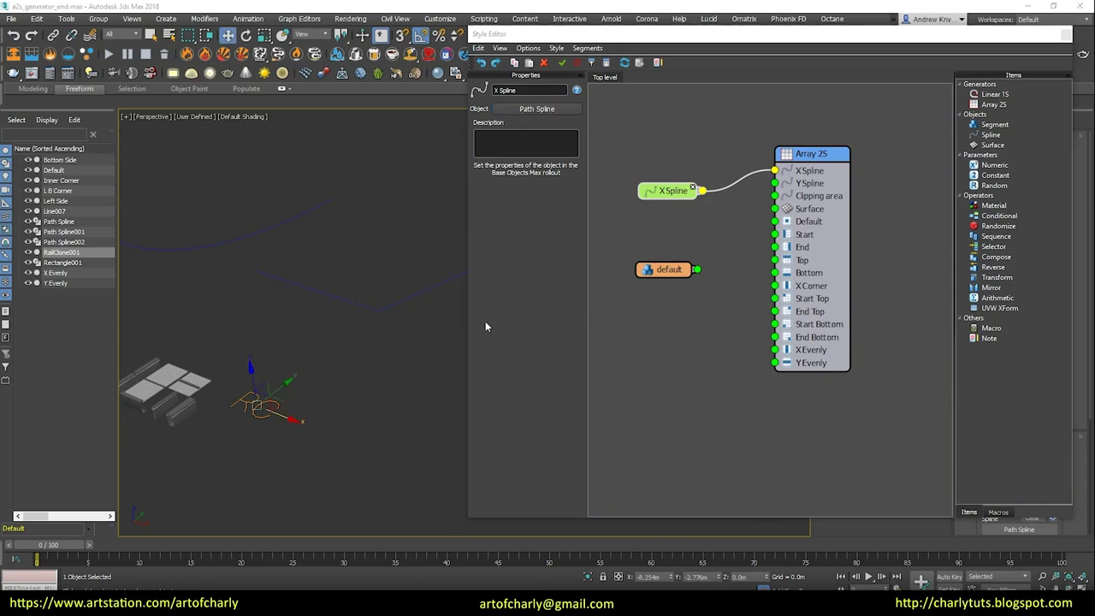
Step: Set the Array 2S Y Size to 10.0m
{"action": "left_click", "coordinate": [813, 159]}
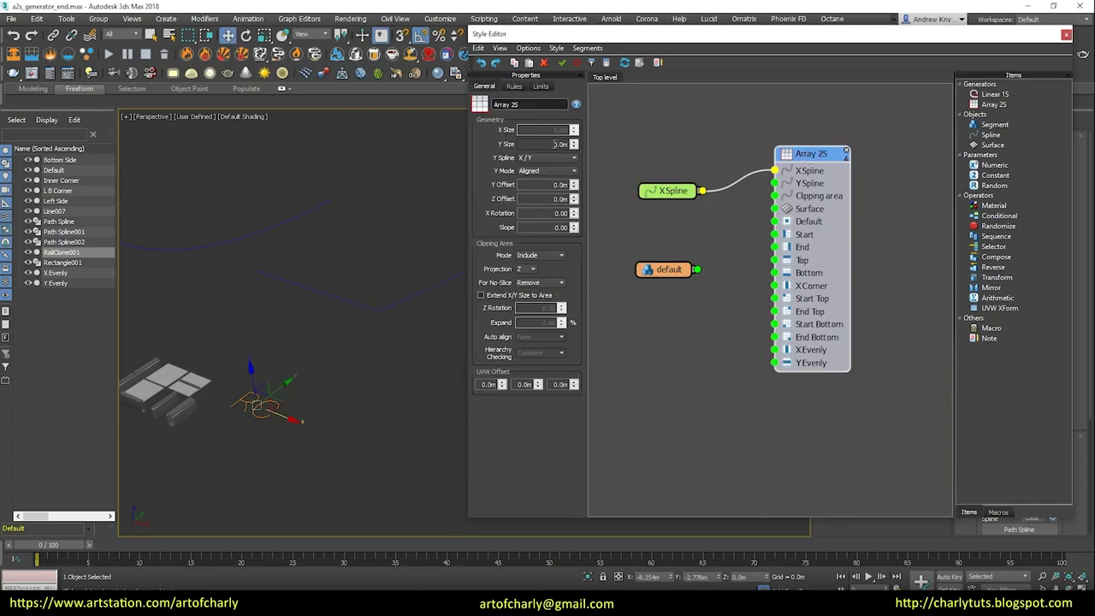
{"action": "type", "text": "10"}
{"action": "key", "text": "Return"}
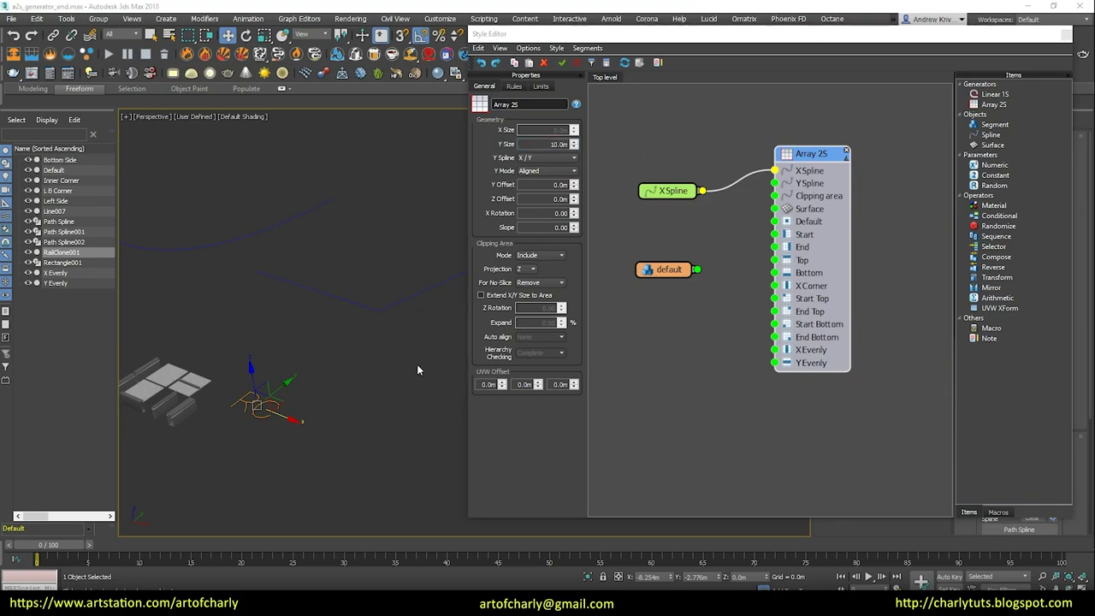
Step: Give the segment node Pivot Z alignment and the Default object, and wire it into Array 2S Default
{"action": "left_click", "coordinate": [670, 275]}
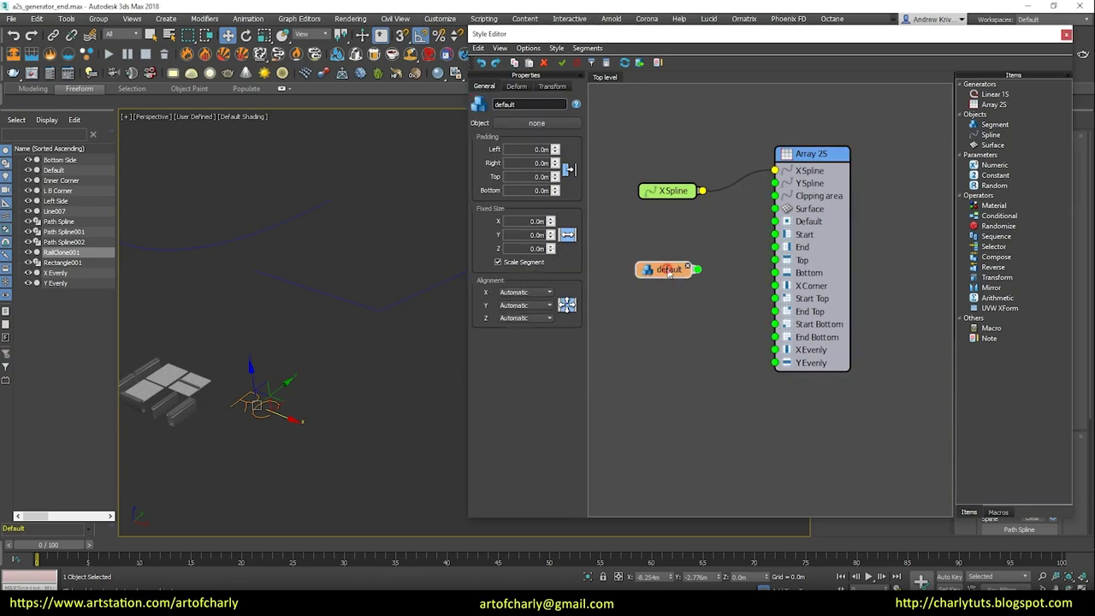
{"action": "left_click", "coordinate": [515, 318]}
{"action": "left_click", "coordinate": [523, 331]}
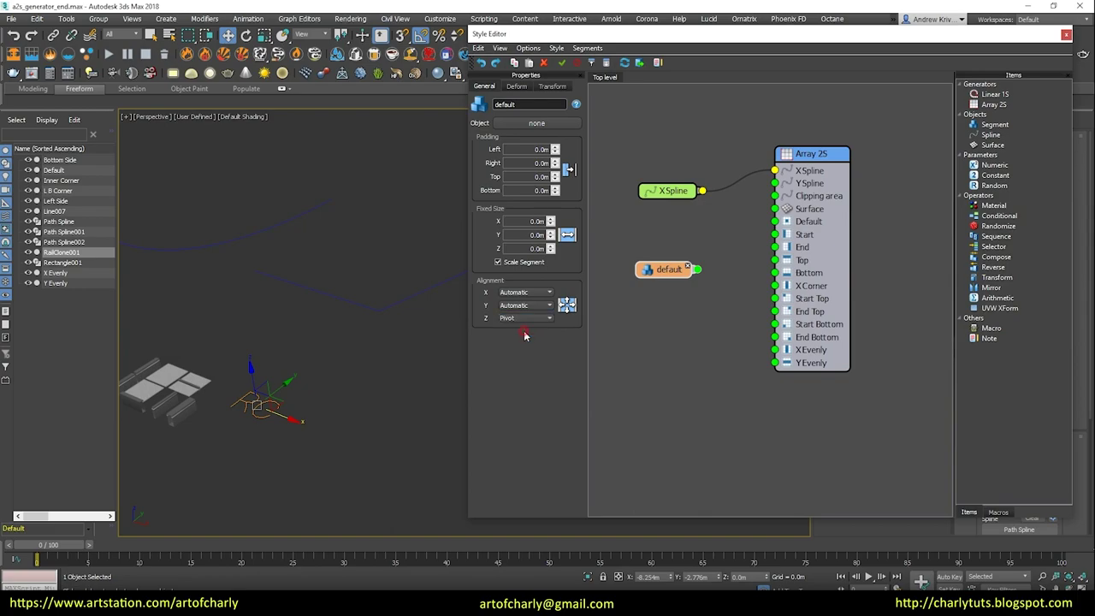
{"action": "left_click", "coordinate": [168, 372]}
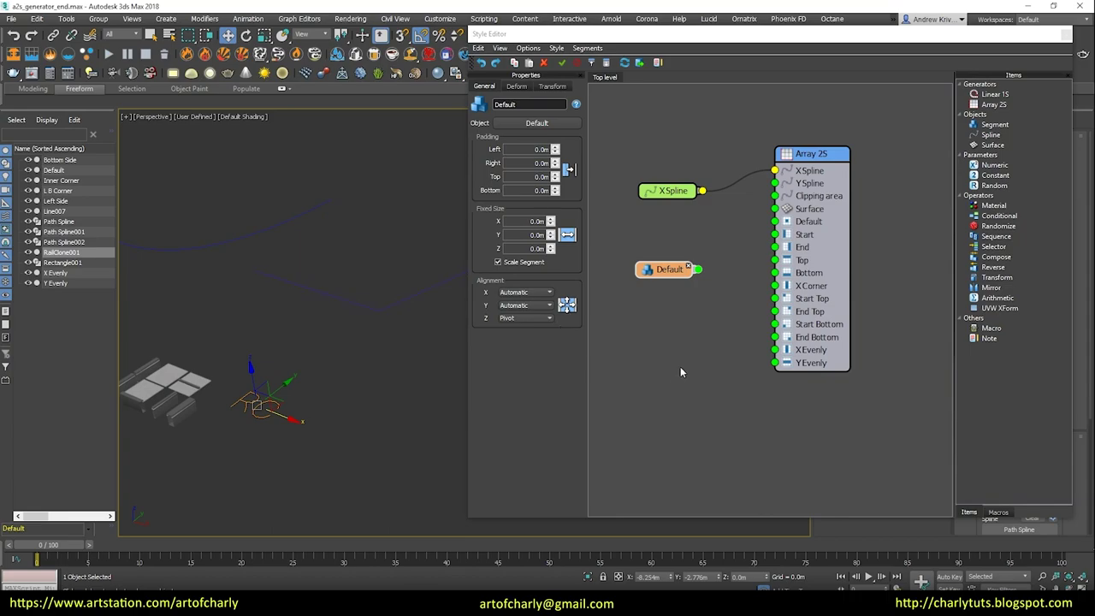
{"action": "left_click_drag", "start_coordinate": [698, 270], "coordinate": [774, 222]}
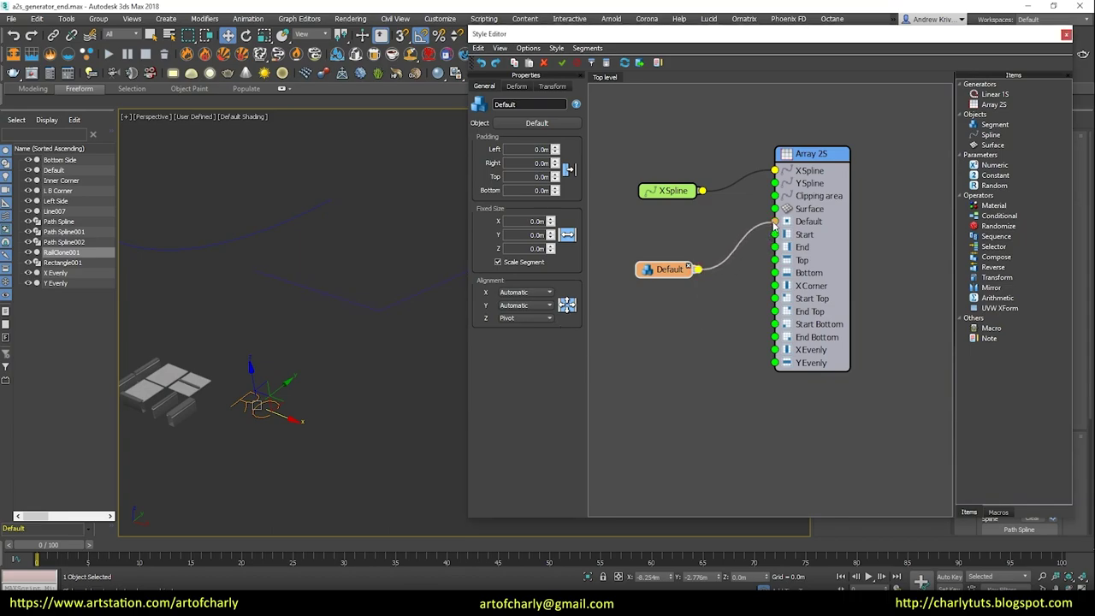
{"action": "mouse_move", "coordinate": [298, 315]}
{"action": "middle_mouse_down", "text": "alt"}
{"action": "mouse_move", "coordinate": [349, 313]}
{"action": "mouse_move", "coordinate": [379, 361]}
{"action": "mouse_move", "coordinate": [427, 286]}
{"action": "mouse_move", "coordinate": [322, 340]}
{"action": "mouse_move", "coordinate": [342, 288]}
{"action": "mouse_move", "coordinate": [305, 325]}
{"action": "mouse_move", "coordinate": [301, 350]}
{"action": "mouse_move", "coordinate": [385, 325]}
{"action": "mouse_move", "coordinate": [391, 349]}
{"action": "mouse_move", "coordinate": [221, 364]}
{"action": "middle_mouse_up", "text": "alt"}
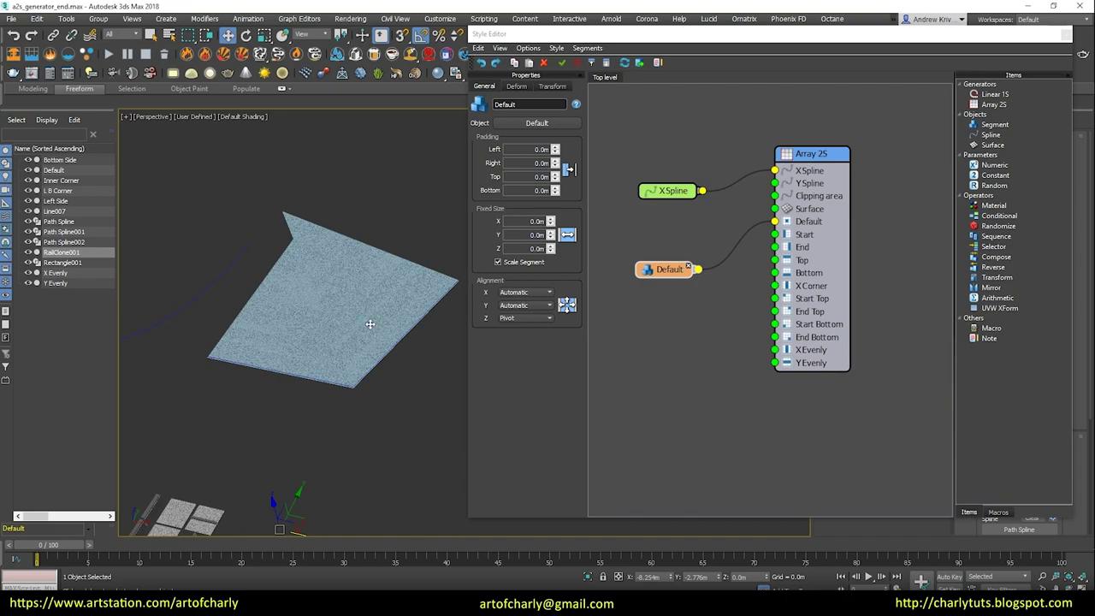
{"action": "middle_click_drag", "start_coordinate": [369, 324], "coordinate": [340, 310], "text": "alt"}
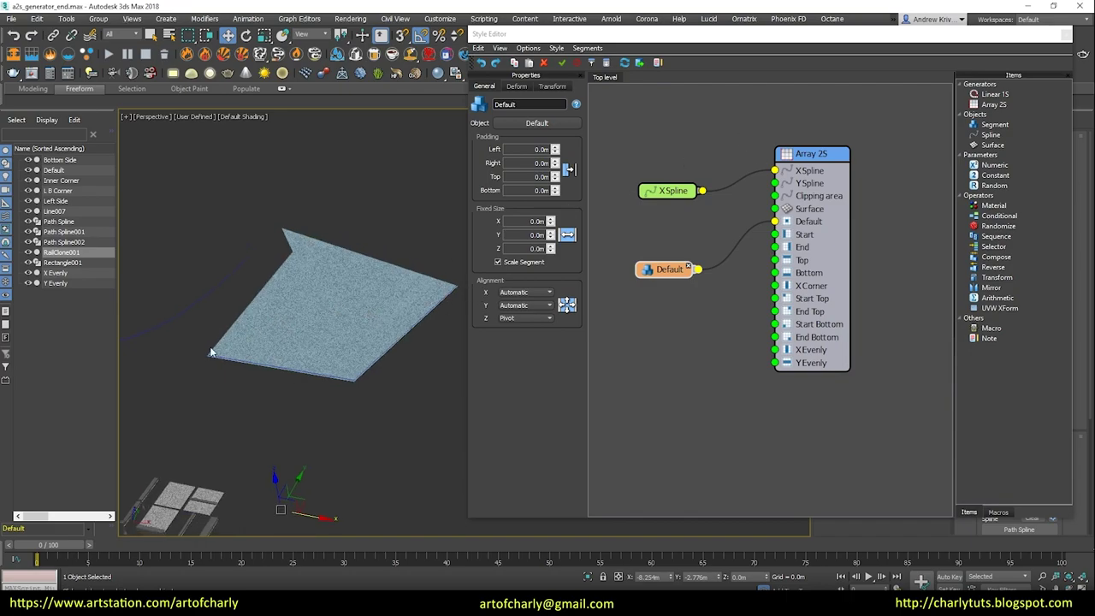
{"action": "left_click", "coordinate": [808, 157]}
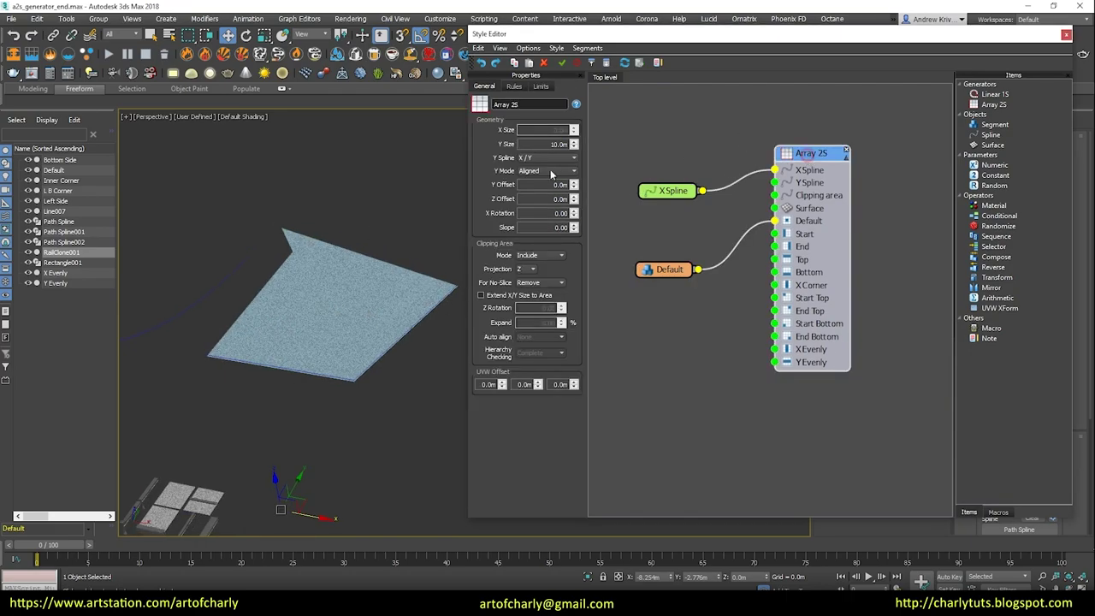
Step: Set the Array 2S X Rotation to 90 degrees so the surface stands upright
{"action": "left_click", "coordinate": [523, 214]}
{"action": "type", "text": "9"}
{"action": "type", "text": "0"}
{"action": "key", "text": "Return"}
{"action": "scroll", "coordinate": [391, 317], "scroll_direction": "down", "scroll_amount": 3}
{"action": "scroll", "coordinate": [354, 302], "scroll_direction": "down", "scroll_amount": 3}
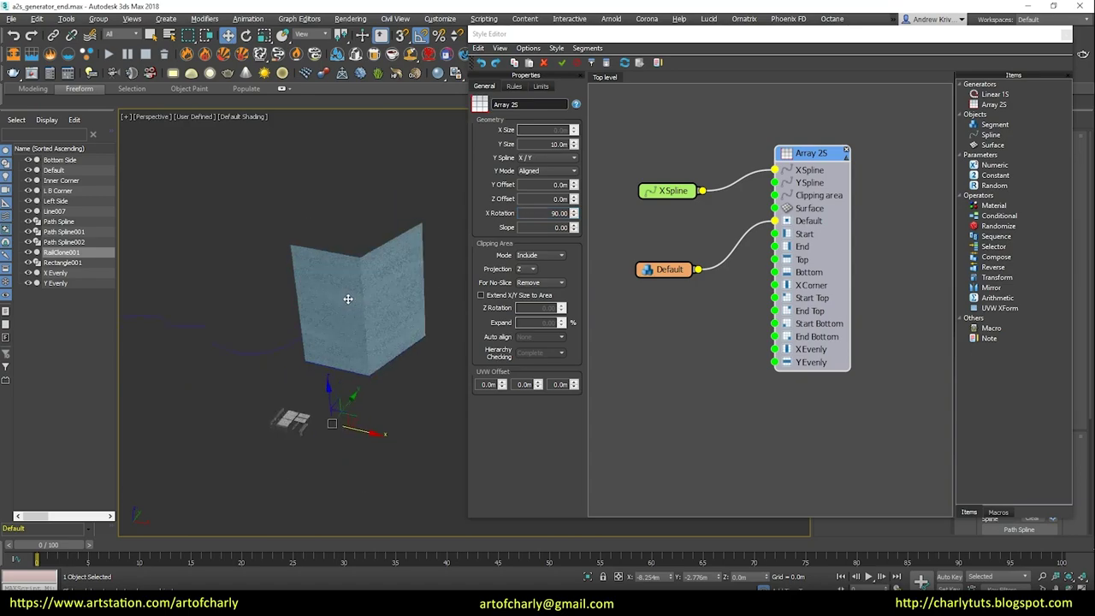
{"action": "scroll", "coordinate": [355, 297], "scroll_direction": "up", "scroll_amount": 2}
{"action": "scroll", "coordinate": [334, 303], "scroll_direction": "up", "scroll_amount": 3}
{"action": "scroll", "coordinate": [320, 315], "scroll_direction": "up", "scroll_amount": 2}
Step: Lower the wall's Y Size to 8.7m
{"action": "mouse_move", "coordinate": [320, 315]}
{"action": "middle_mouse_down"}
{"action": "mouse_move", "coordinate": [246, 325]}
{"action": "mouse_move", "coordinate": [303, 311]}
{"action": "middle_mouse_up"}
{"action": "left_click_drag", "start_coordinate": [573, 147], "coordinate": [584, 145]}
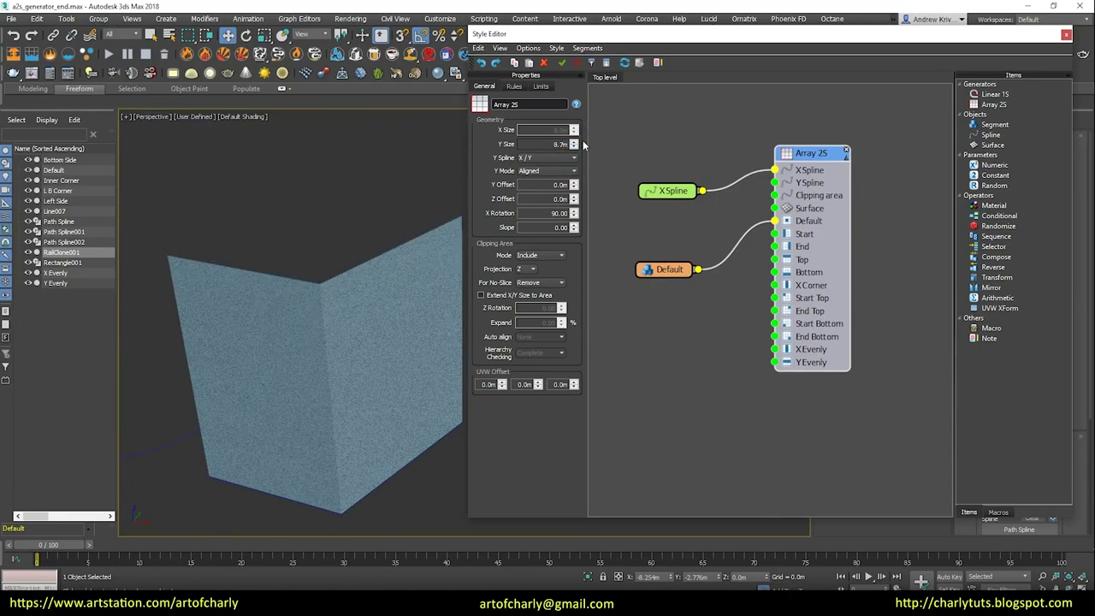
{"action": "right_click", "coordinate": [667, 271]}
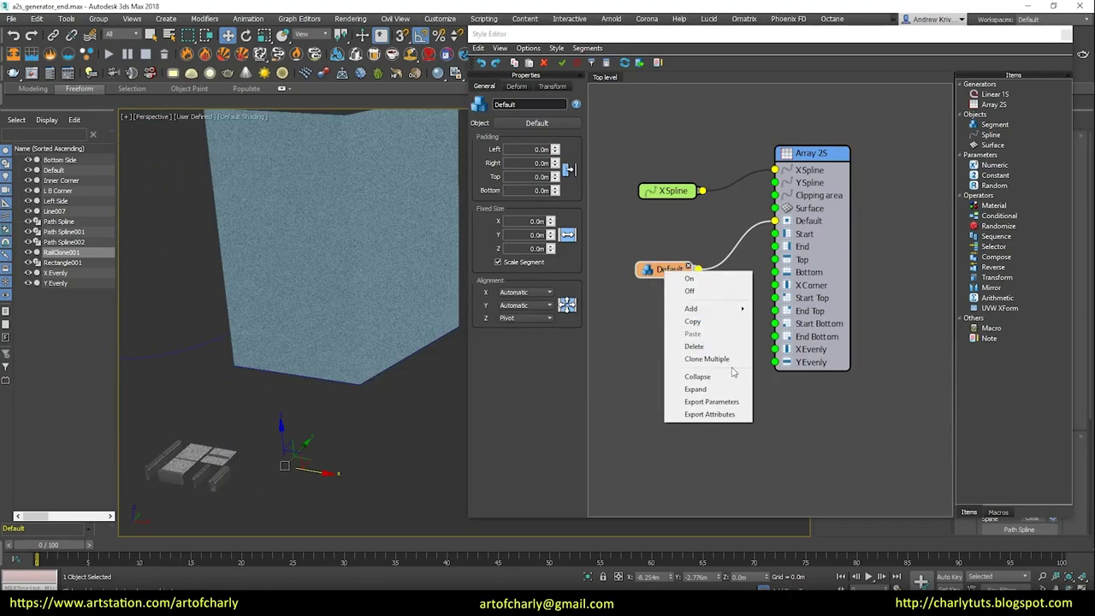
Step: Clone Y Evenly, X Evenly, Left Side, L B Corner, Inner Corner and Bottom Side as segment nodes
{"action": "left_click", "coordinate": [724, 359]}
{"action": "left_click", "coordinate": [50, 81]}
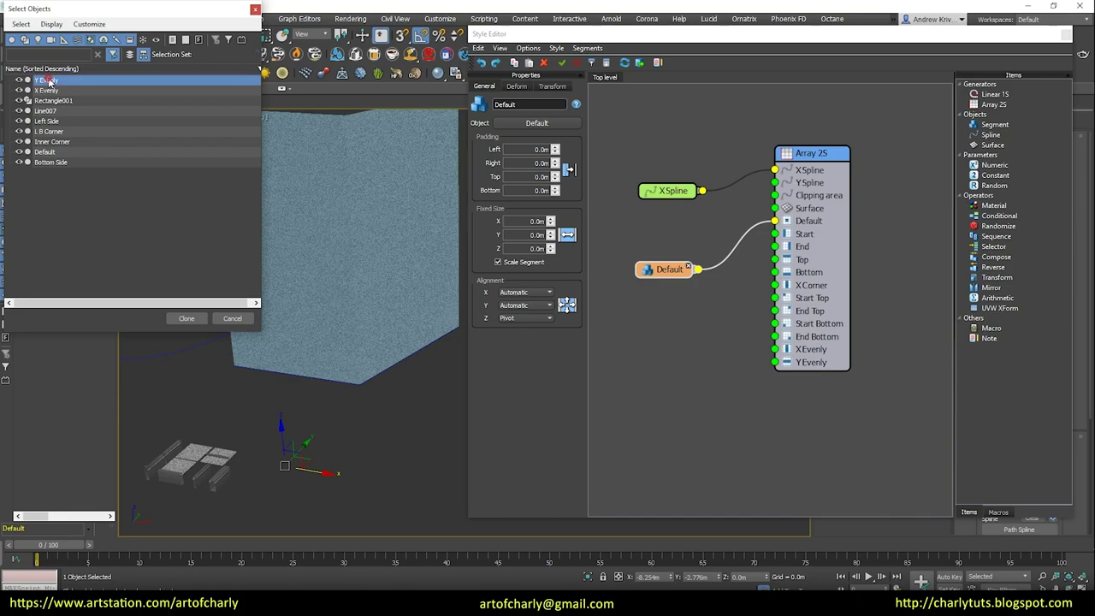
{"action": "left_click", "coordinate": [50, 91], "text": "ctrl"}
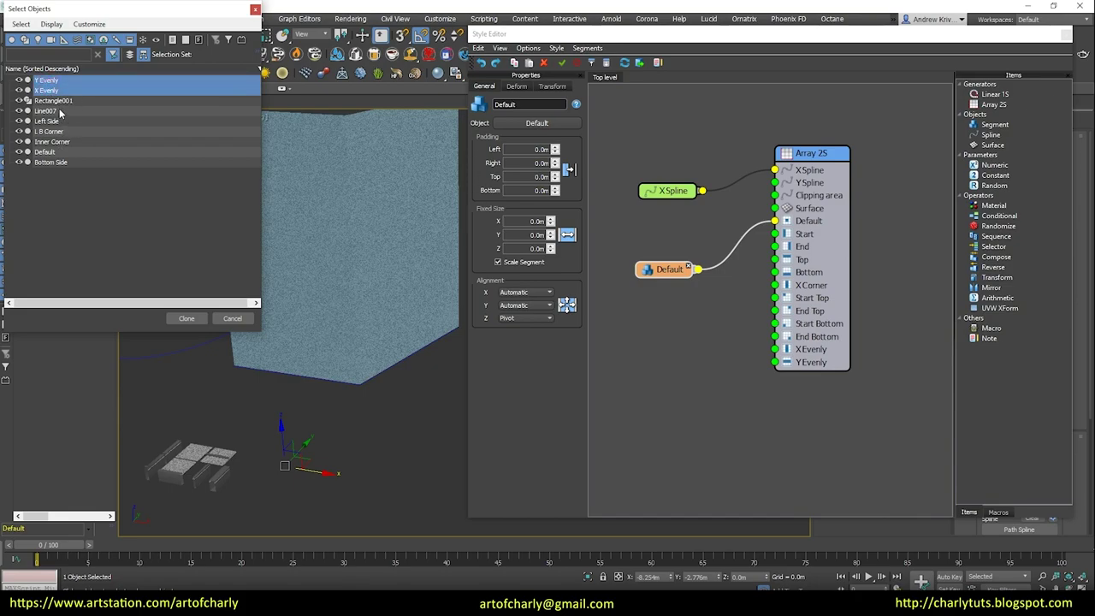
{"action": "left_click_drag", "start_coordinate": [57, 127], "coordinate": [51, 163], "text": "ctrl"}
{"action": "left_click", "coordinate": [44, 151], "text": "ctrl"}
{"action": "left_click", "coordinate": [186, 318]}
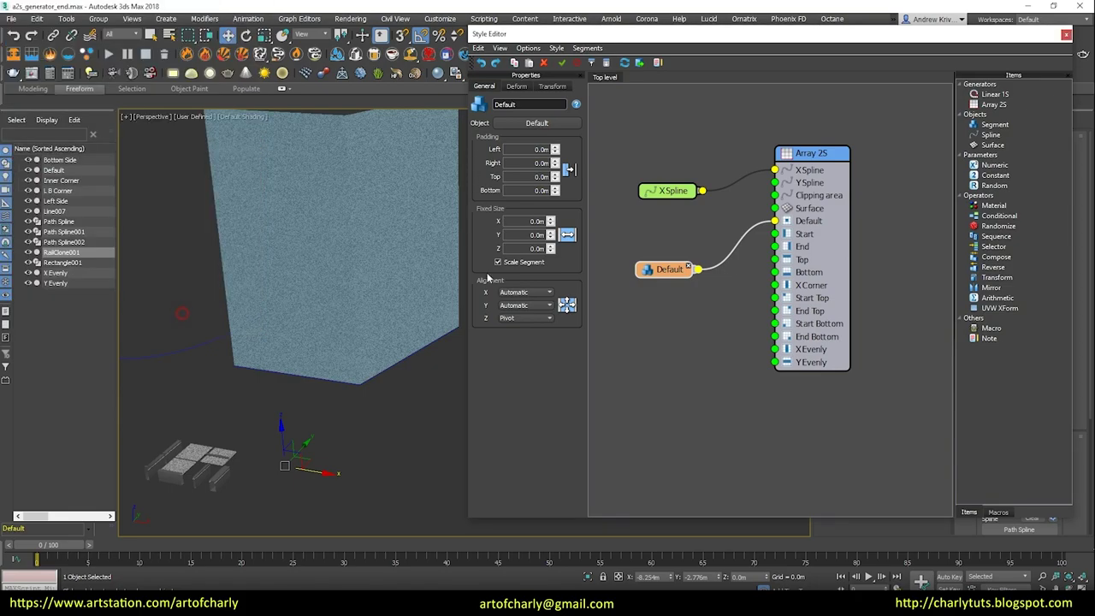
Step: Move the six new nodes down-left in the graph
{"action": "middle_click_drag", "start_coordinate": [606, 269], "coordinate": [687, 224]}
{"action": "left_click_drag", "start_coordinate": [700, 240], "coordinate": [765, 430]}
{"action": "left_click_drag", "start_coordinate": [751, 264], "coordinate": [637, 339]}
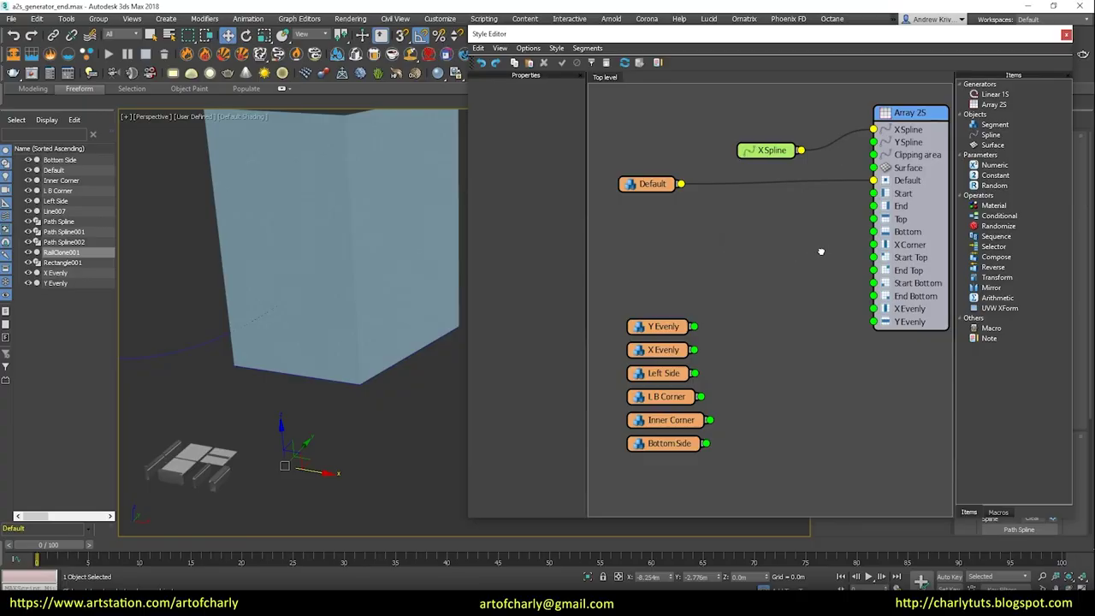
{"action": "scroll", "coordinate": [820, 251], "scroll_direction": "up", "scroll_amount": 2}
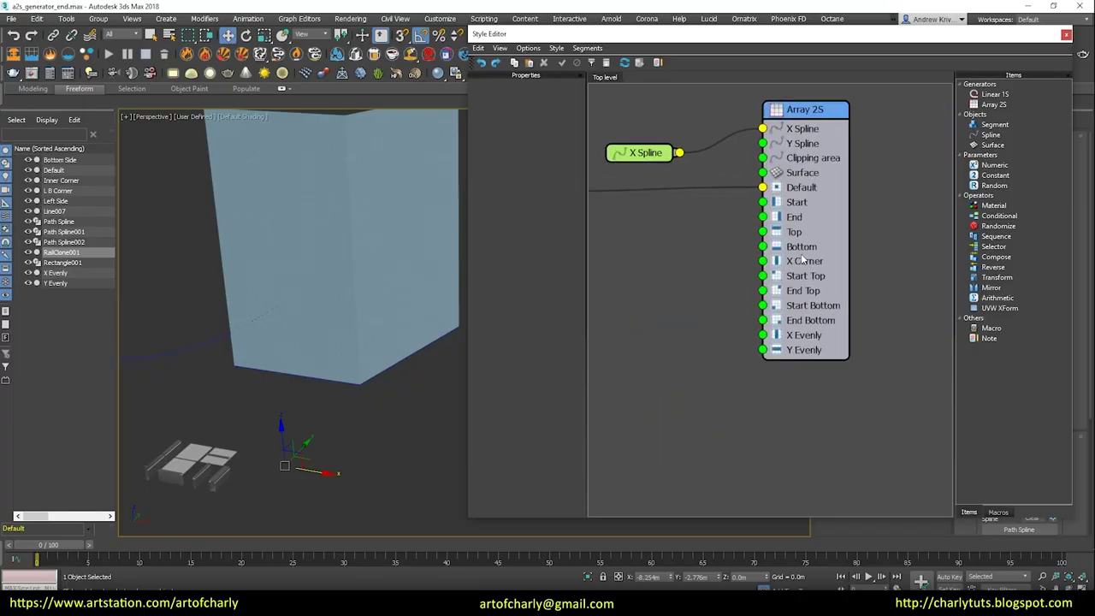
{"action": "scroll", "coordinate": [804, 231], "scroll_direction": "up", "scroll_amount": 2}
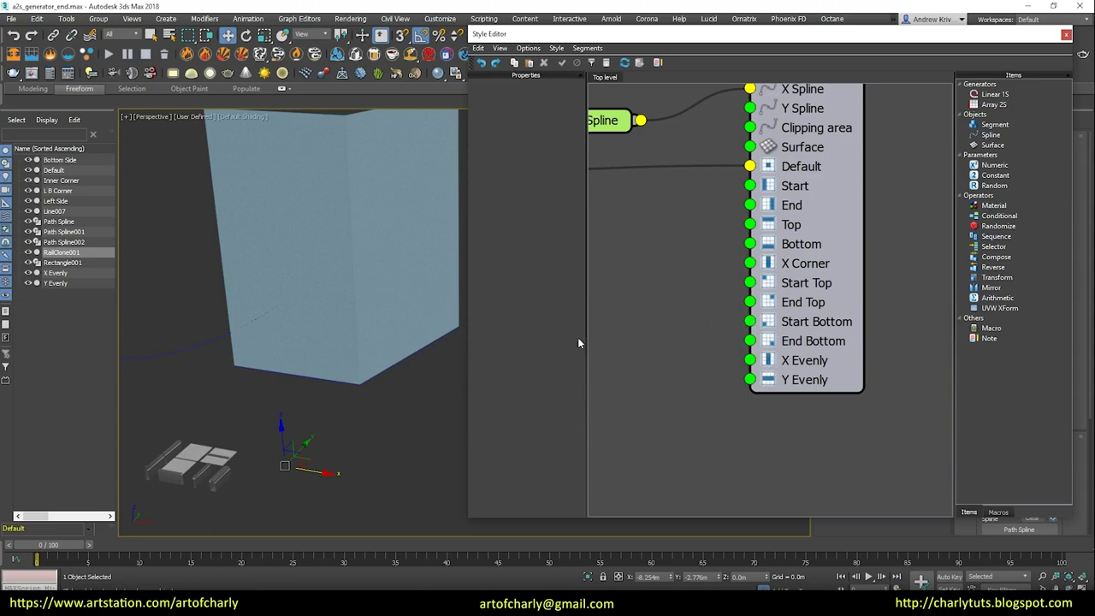
{"action": "scroll", "coordinate": [710, 273], "scroll_direction": "down", "scroll_amount": 2}
{"action": "scroll", "coordinate": [709, 255], "scroll_direction": "down", "scroll_amount": 3}
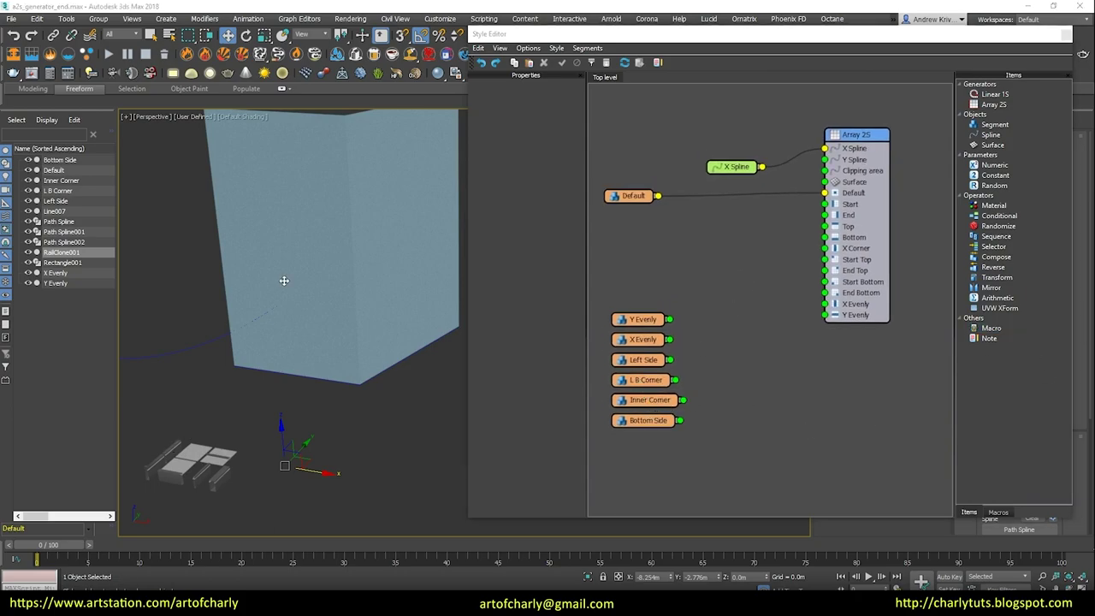
Step: Move L B Corner up beside Default, Inner Corner below it, and the other segment nodes further down
{"action": "mouse_move", "coordinate": [656, 387]}
{"action": "left_mouse_down"}
{"action": "mouse_move", "coordinate": [697, 227]}
{"action": "mouse_move", "coordinate": [645, 252]}
{"action": "left_mouse_up"}
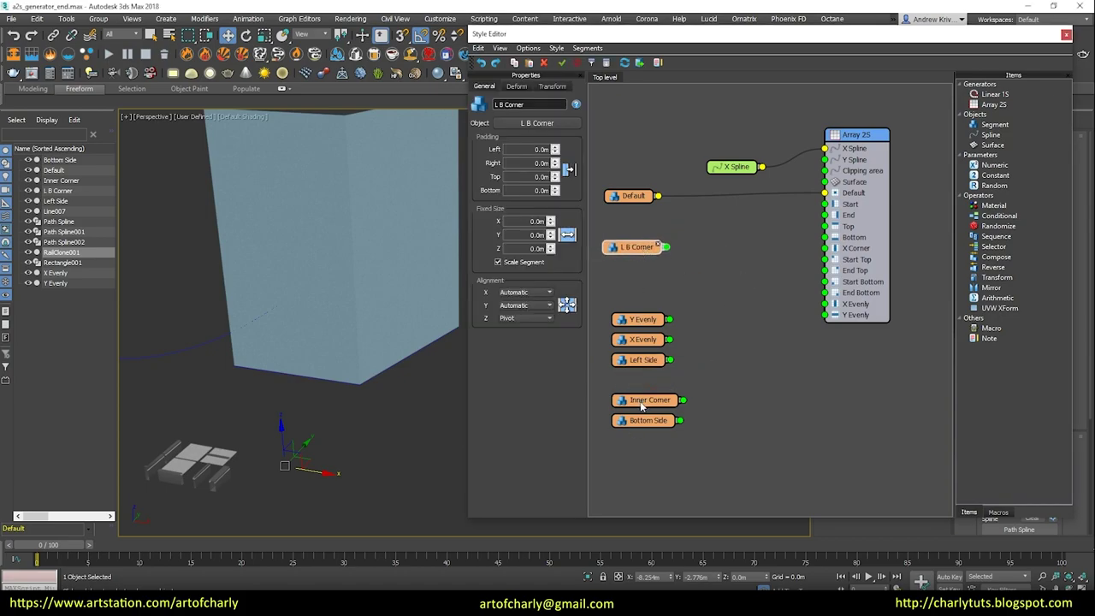
{"action": "left_click_drag", "start_coordinate": [641, 401], "coordinate": [633, 275]}
{"action": "mouse_move", "coordinate": [603, 431]}
{"action": "left_mouse_down"}
{"action": "mouse_move", "coordinate": [646, 312]}
{"action": "mouse_move", "coordinate": [645, 396]}
{"action": "left_mouse_up"}
{"action": "left_click_drag", "start_coordinate": [647, 276], "coordinate": [655, 339]}
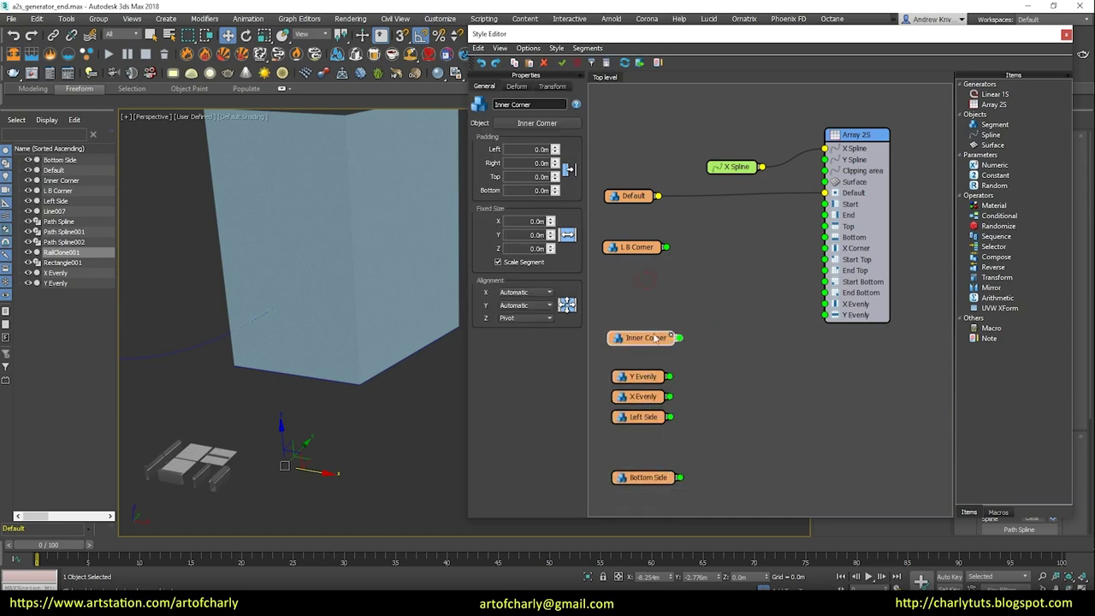
{"action": "left_click_drag", "start_coordinate": [637, 247], "coordinate": [656, 239]}
{"action": "left_click_drag", "start_coordinate": [660, 339], "coordinate": [655, 353]}
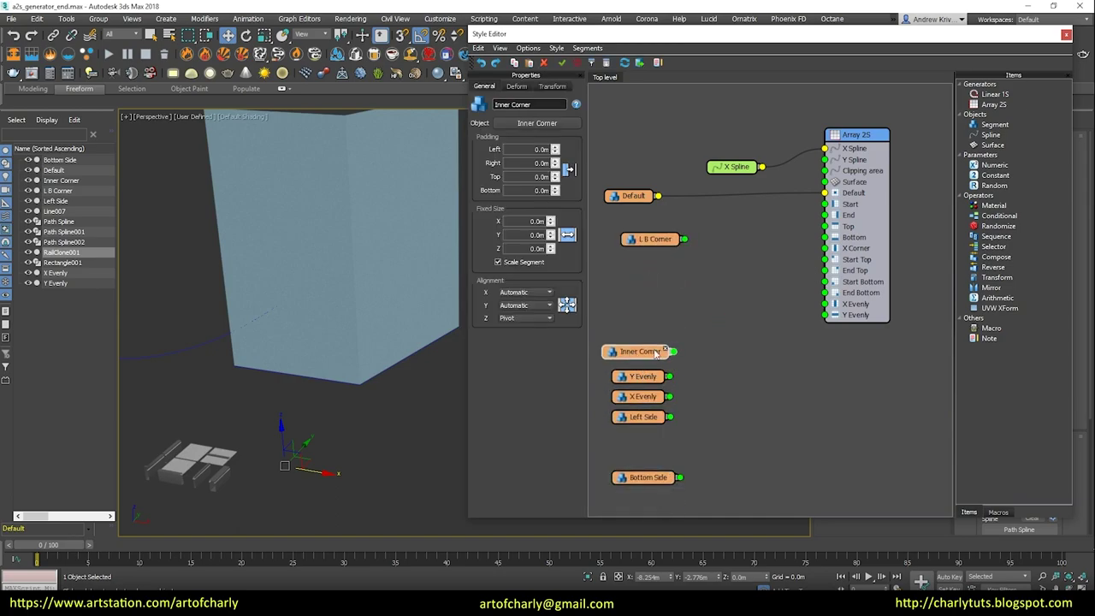
{"action": "middle_click_drag", "start_coordinate": [647, 268], "coordinate": [701, 293]}
{"action": "left_click_drag", "start_coordinate": [697, 267], "coordinate": [688, 254]}
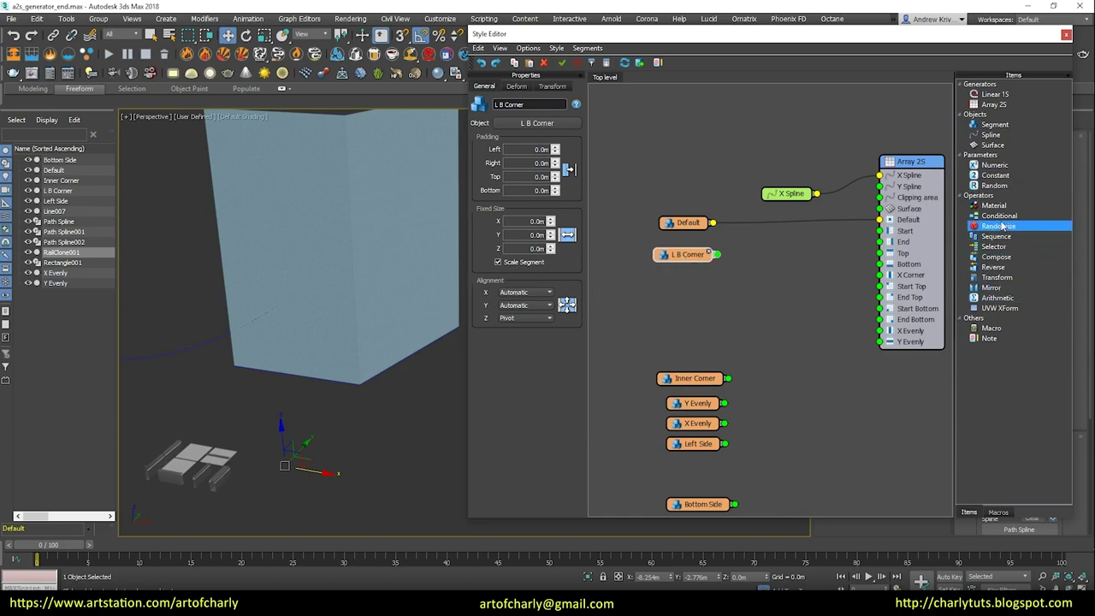
Step: Add a Mirror operator node and position it beside L B Corner
{"action": "left_click_drag", "start_coordinate": [991, 287], "coordinate": [772, 256]}
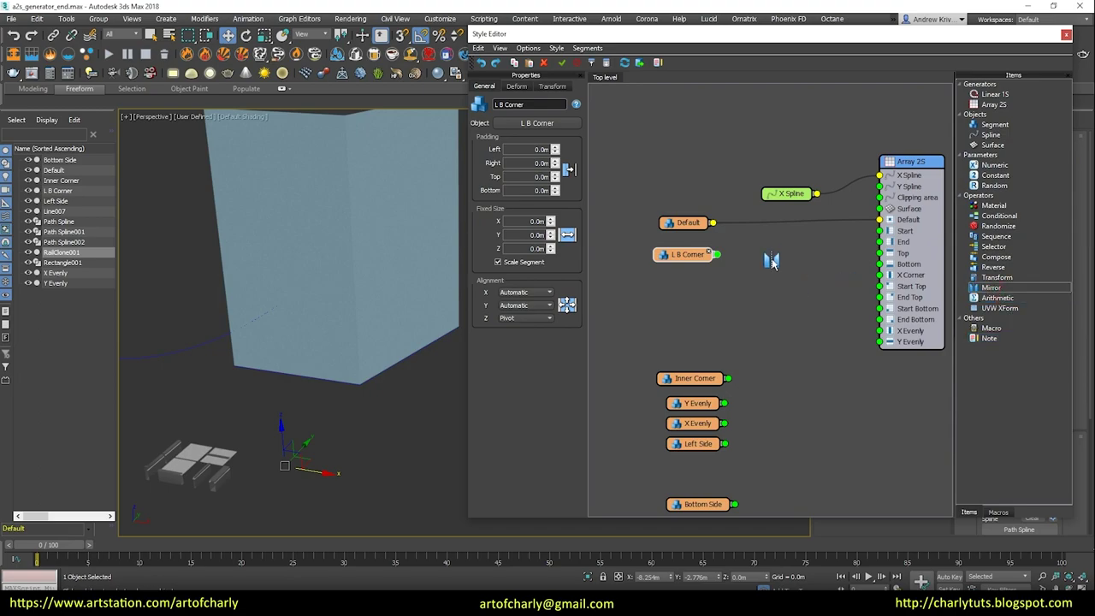
{"action": "left_click_drag", "start_coordinate": [688, 255], "coordinate": [671, 264]}
{"action": "left_click_drag", "start_coordinate": [765, 263], "coordinate": [765, 280]}
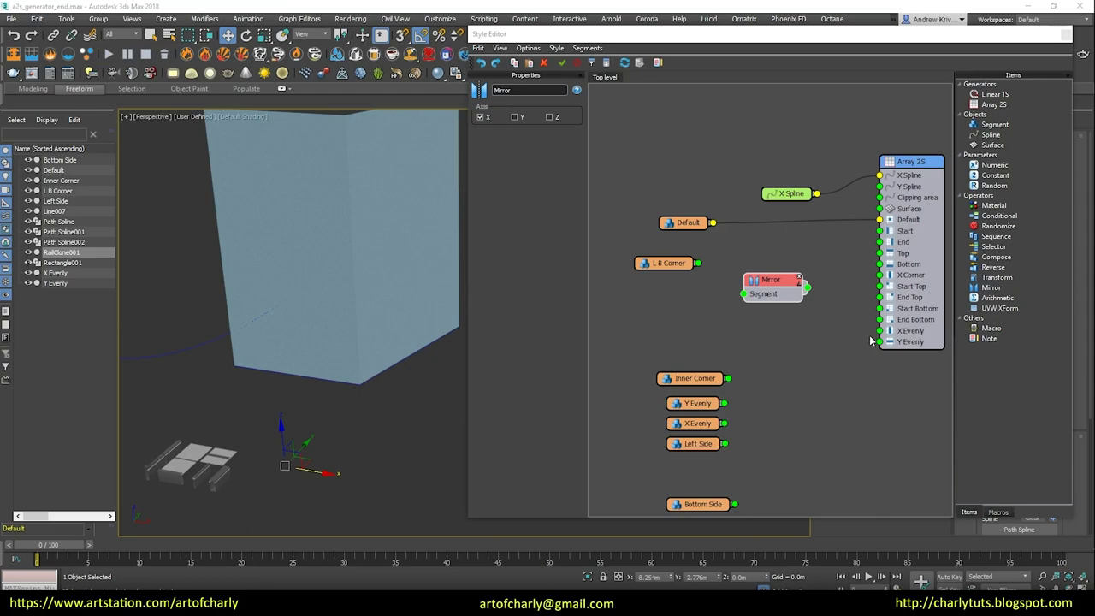
{"action": "scroll", "coordinate": [881, 351], "scroll_direction": "up", "scroll_amount": 3}
{"action": "scroll", "coordinate": [866, 370], "scroll_direction": "down", "scroll_amount": 1}
{"action": "scroll", "coordinate": [838, 368], "scroll_direction": "up", "scroll_amount": 1}
{"action": "scroll", "coordinate": [843, 342], "scroll_direction": "up", "scroll_amount": 1}
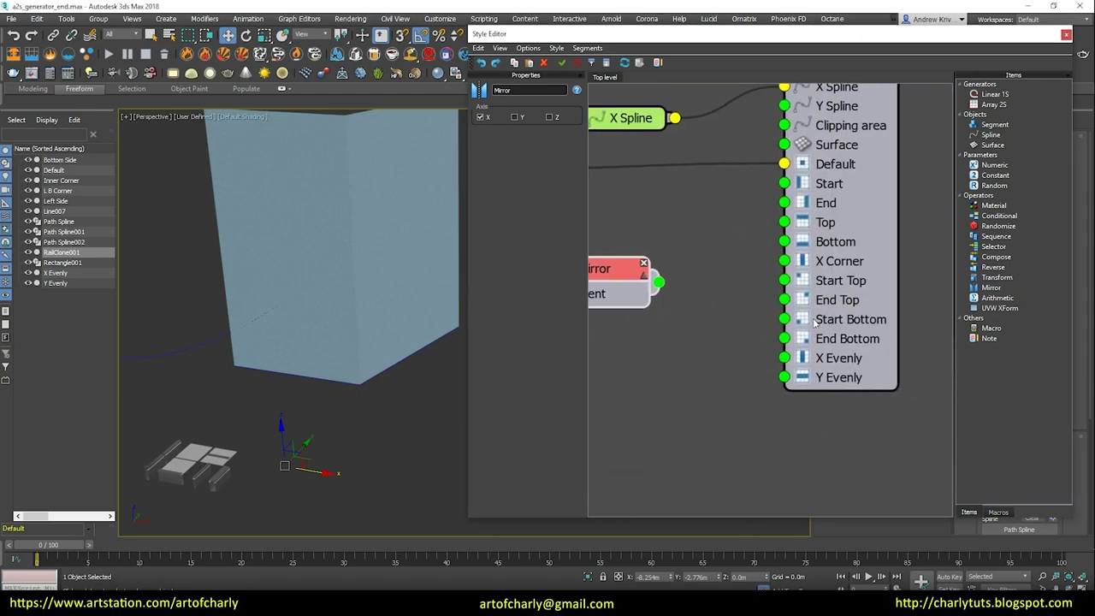
{"action": "scroll", "coordinate": [670, 350], "scroll_direction": "down", "scroll_amount": 2}
{"action": "middle_click_drag", "start_coordinate": [668, 350], "coordinate": [749, 326]}
Step: Wire L B Corner directly into an Array 2S corner input
{"action": "mouse_move", "coordinate": [692, 254]}
{"action": "left_mouse_down"}
{"action": "mouse_move", "coordinate": [858, 340]}
{"action": "mouse_move", "coordinate": [902, 306]}
{"action": "left_mouse_up"}
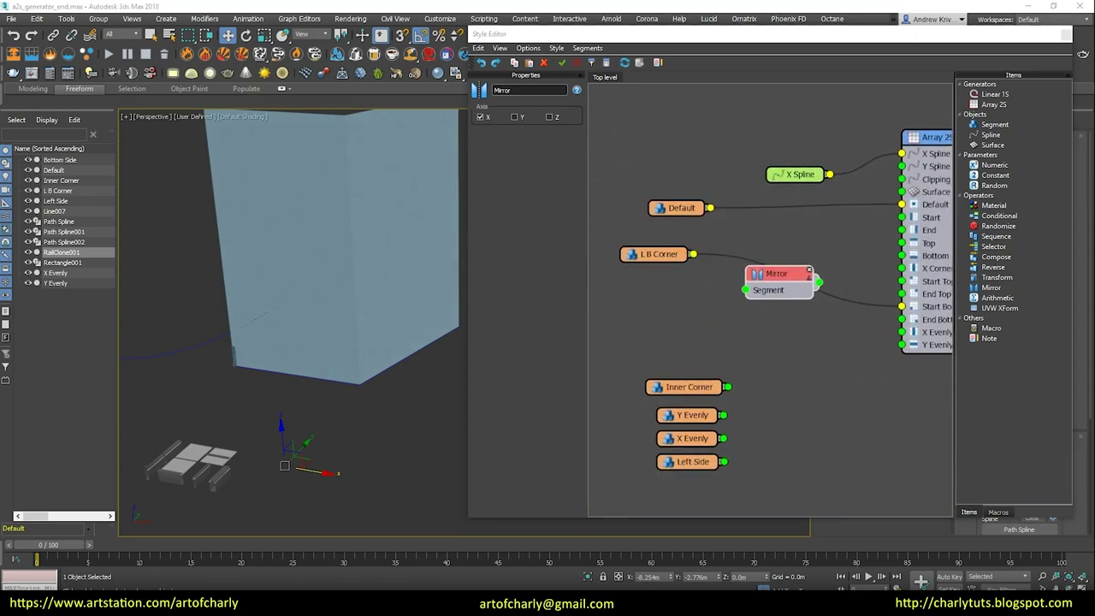
{"action": "middle_click_drag", "start_coordinate": [794, 331], "coordinate": [701, 347]}
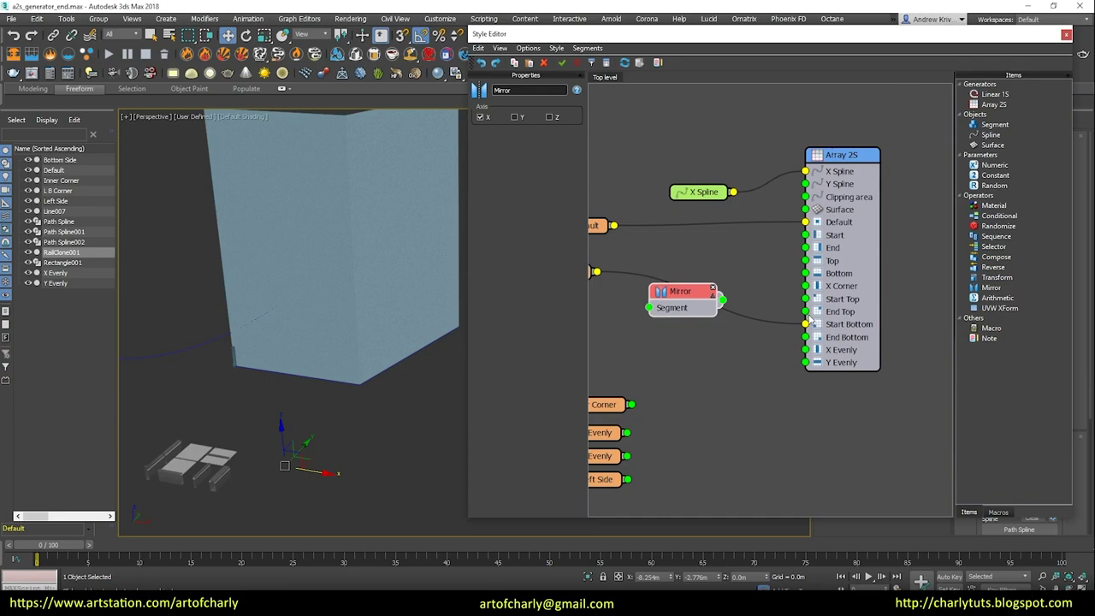
{"action": "scroll", "coordinate": [823, 317], "scroll_direction": "up", "scroll_amount": 2}
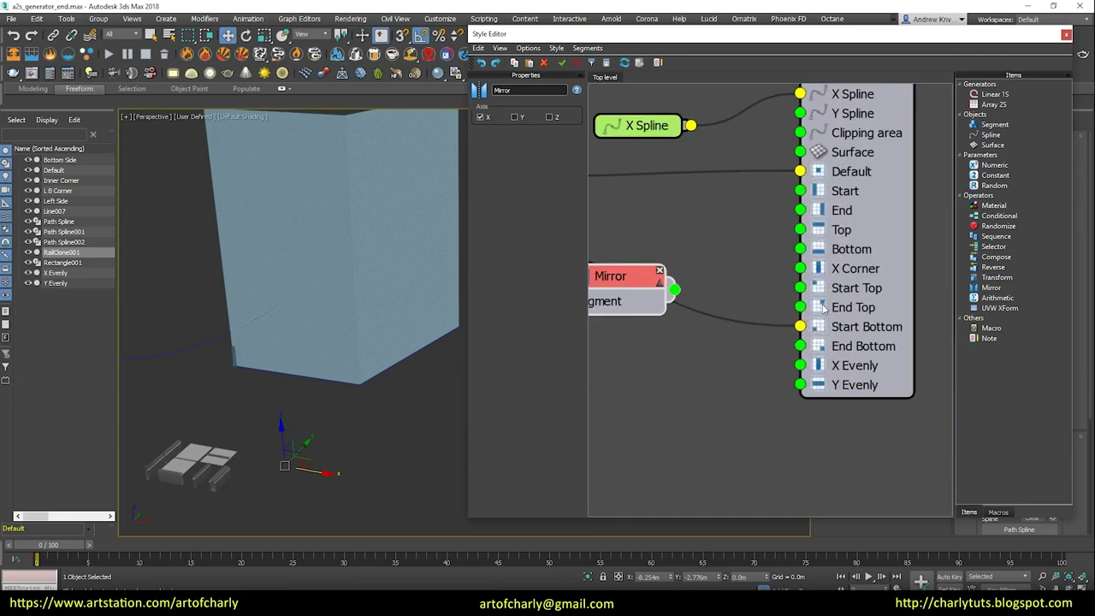
{"action": "scroll", "coordinate": [687, 413], "scroll_direction": "down", "scroll_amount": 2}
{"action": "scroll", "coordinate": [642, 371], "scroll_direction": "up", "scroll_amount": 2}
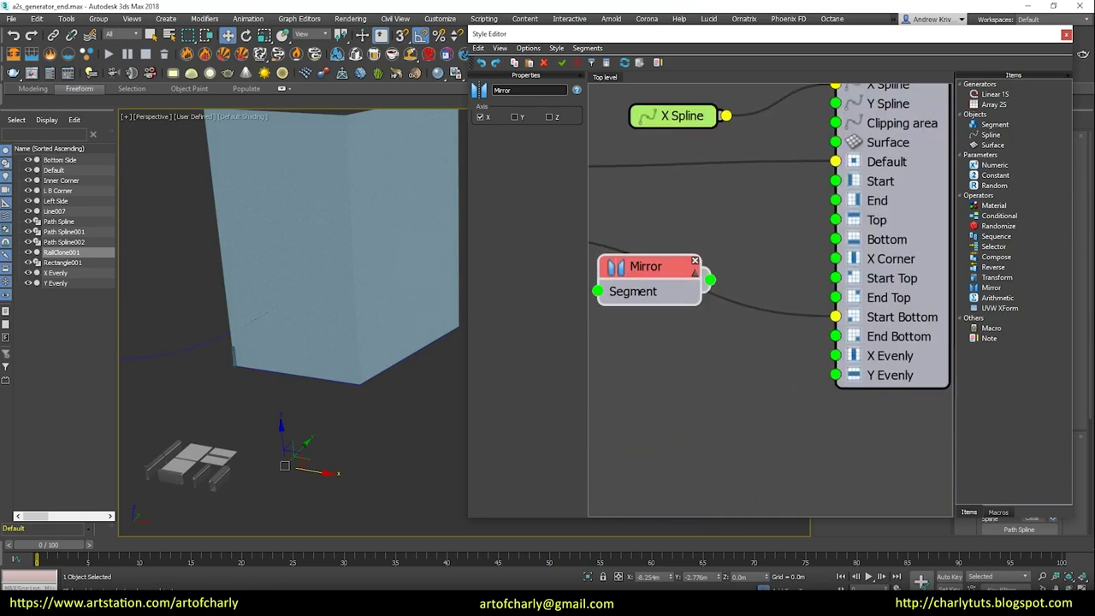
{"action": "middle_click_drag", "start_coordinate": [788, 281], "coordinate": [861, 287]}
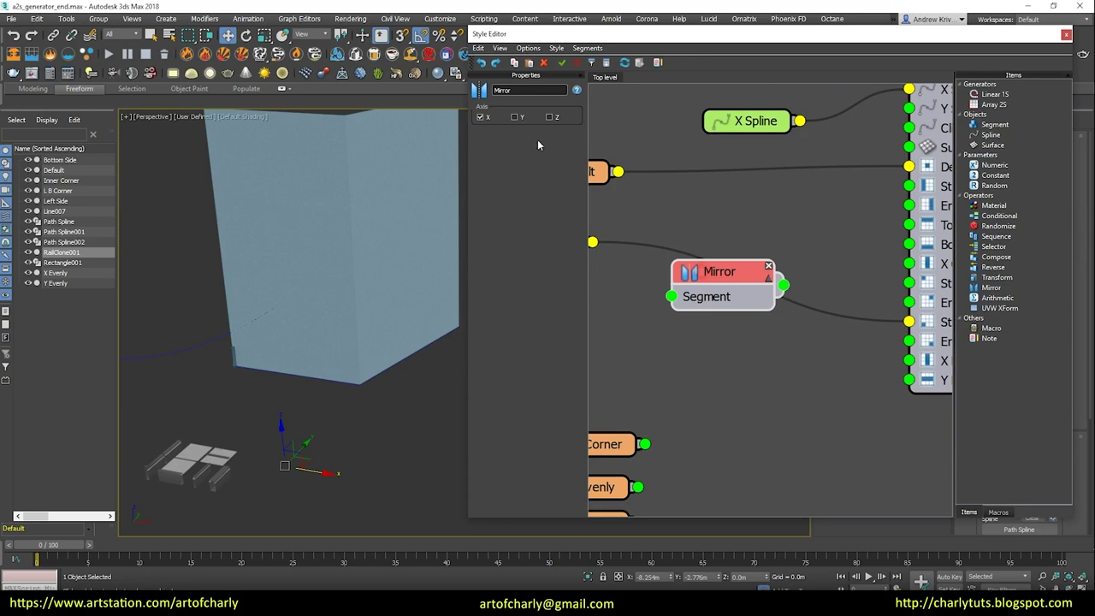
{"action": "scroll", "coordinate": [617, 334], "scroll_direction": "down", "scroll_amount": 2}
{"action": "scroll", "coordinate": [683, 327], "scroll_direction": "up", "scroll_amount": 1}
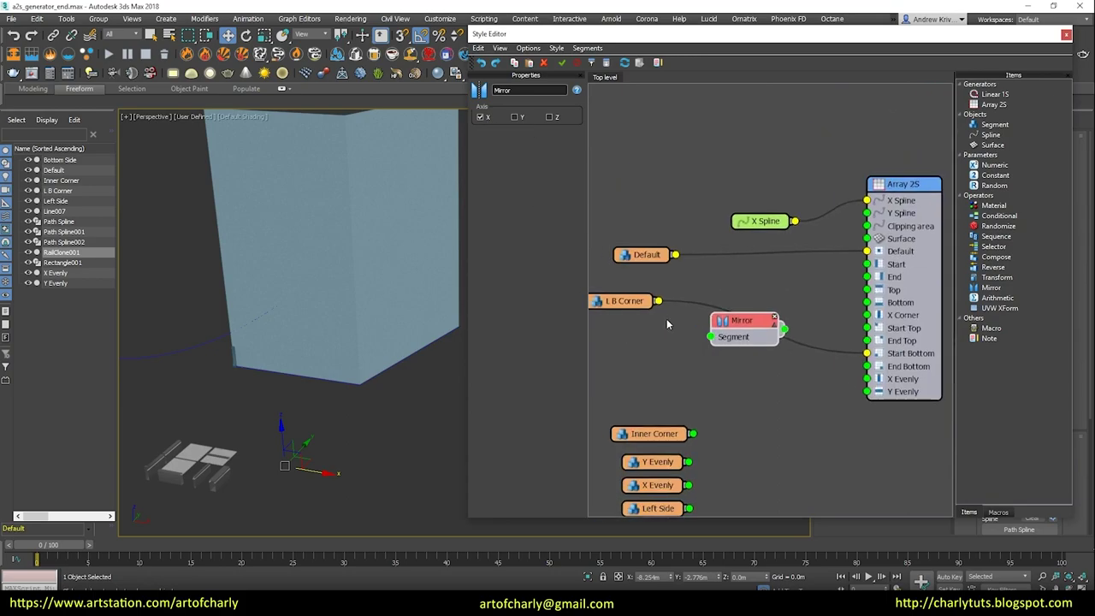
Step: Feed L B Corner through the Mirror node into the Array 2S End Top input
{"action": "left_click_drag", "start_coordinate": [741, 321], "coordinate": [730, 275]}
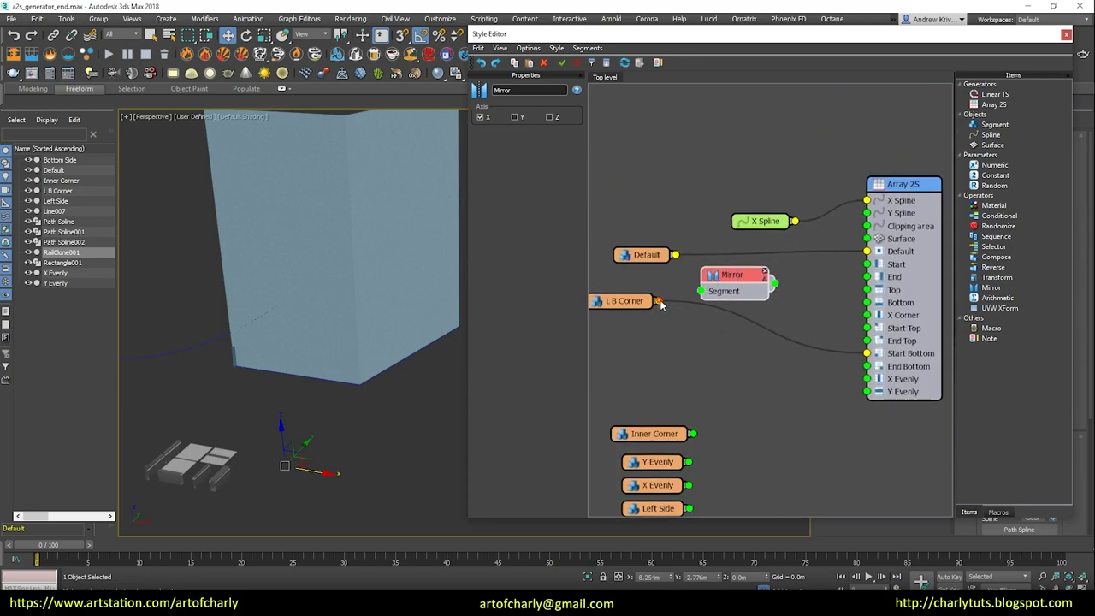
{"action": "left_click_drag", "start_coordinate": [659, 301], "coordinate": [701, 290]}
{"action": "left_click_drag", "start_coordinate": [774, 285], "coordinate": [867, 341]}
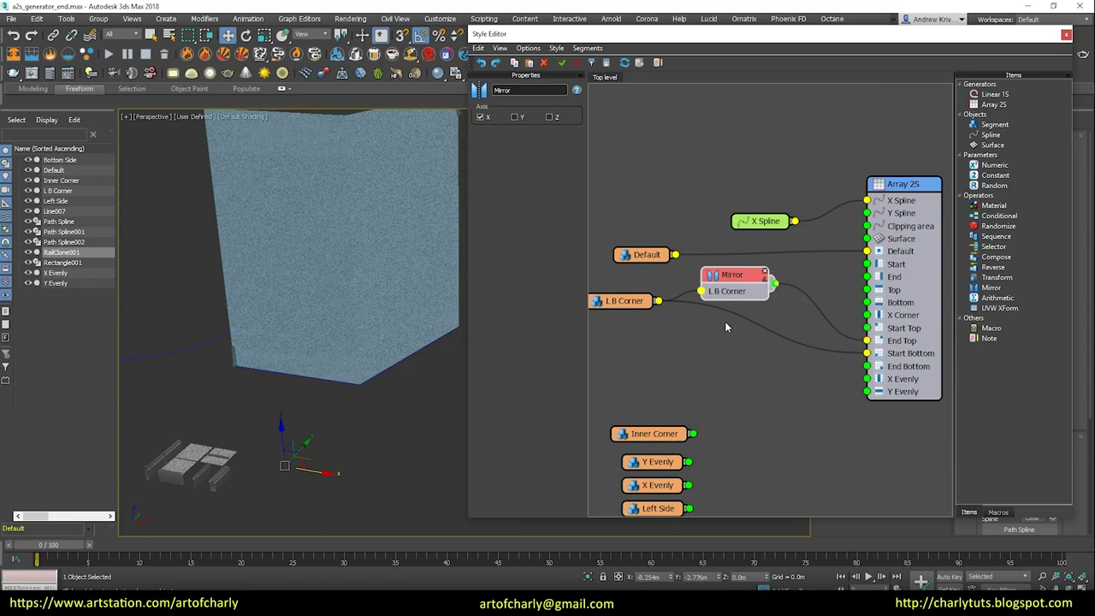
{"action": "scroll", "coordinate": [428, 364], "scroll_direction": "down", "scroll_amount": 2}
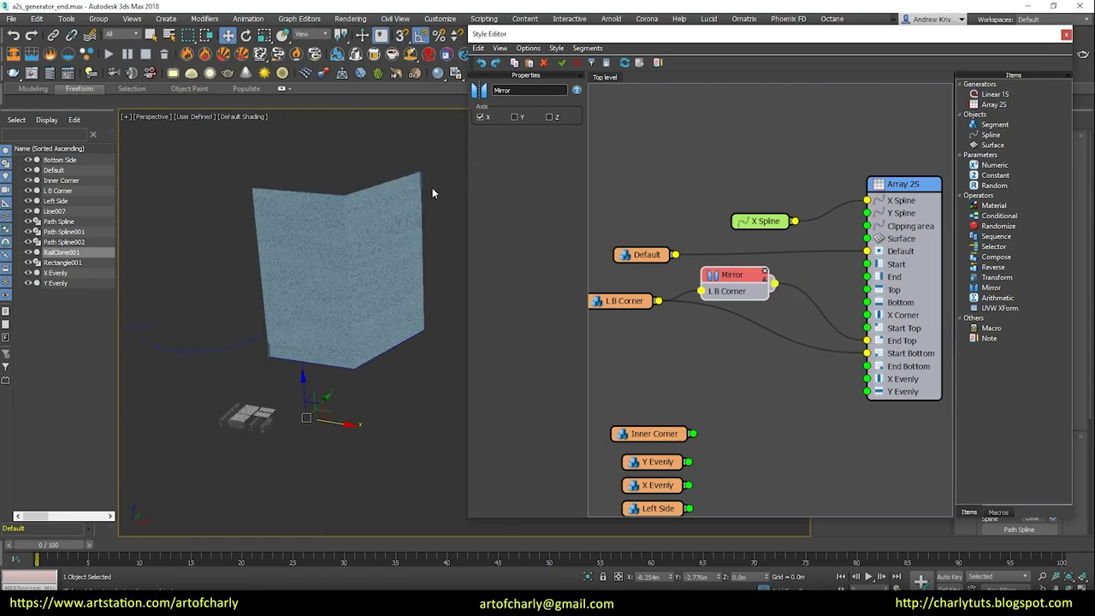
{"action": "scroll", "coordinate": [359, 282], "scroll_direction": "up", "scroll_amount": 2}
{"action": "scroll", "coordinate": [234, 379], "scroll_direction": "up", "scroll_amount": 2}
{"action": "scroll", "coordinate": [289, 367], "scroll_direction": "up", "scroll_amount": 2}
{"action": "scroll", "coordinate": [263, 371], "scroll_direction": "down", "scroll_amount": 1}
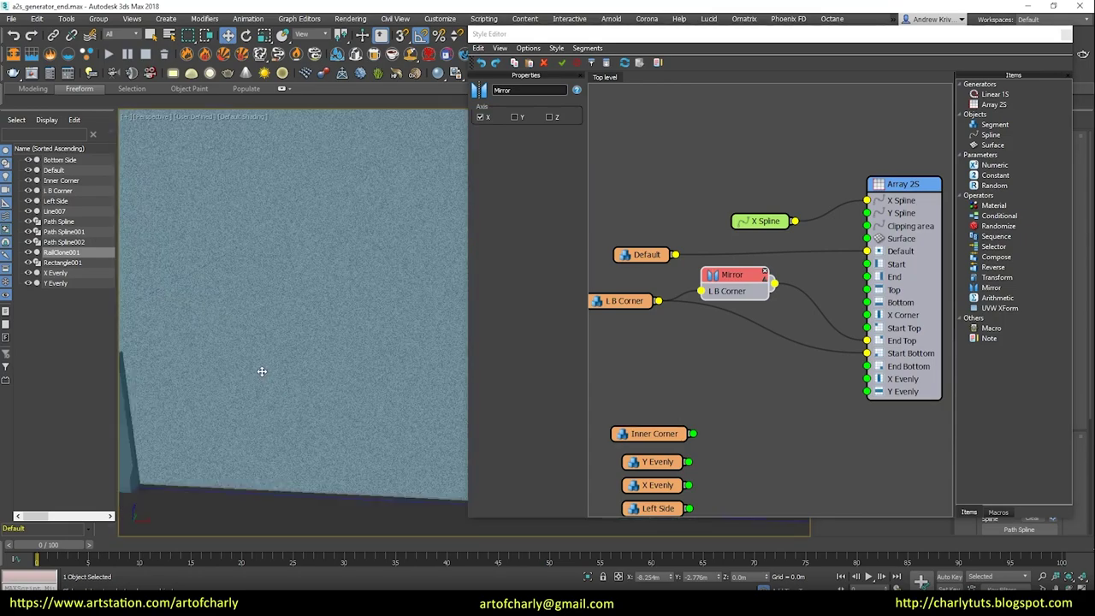
Step: Orbit the viewport to inspect the new corner piece and folded wall side
{"action": "middle_click_drag", "start_coordinate": [262, 371], "coordinate": [264, 464], "text": "alt"}
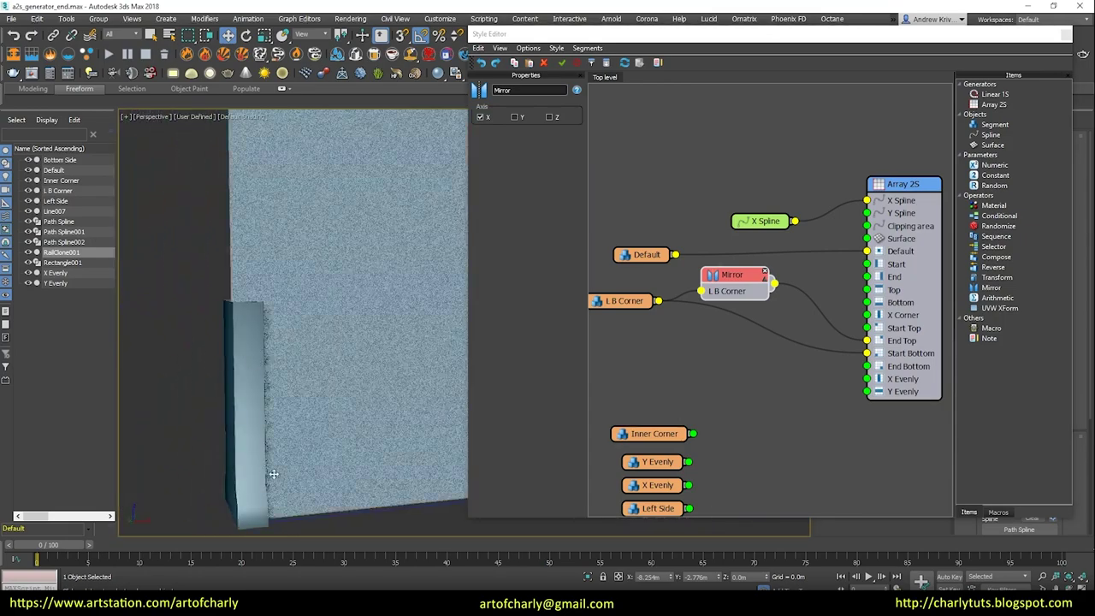
{"action": "scroll", "coordinate": [315, 368], "scroll_direction": "down", "scroll_amount": 3}
{"action": "scroll", "coordinate": [304, 334], "scroll_direction": "down", "scroll_amount": 2}
{"action": "scroll", "coordinate": [335, 324], "scroll_direction": "up", "scroll_amount": 5}
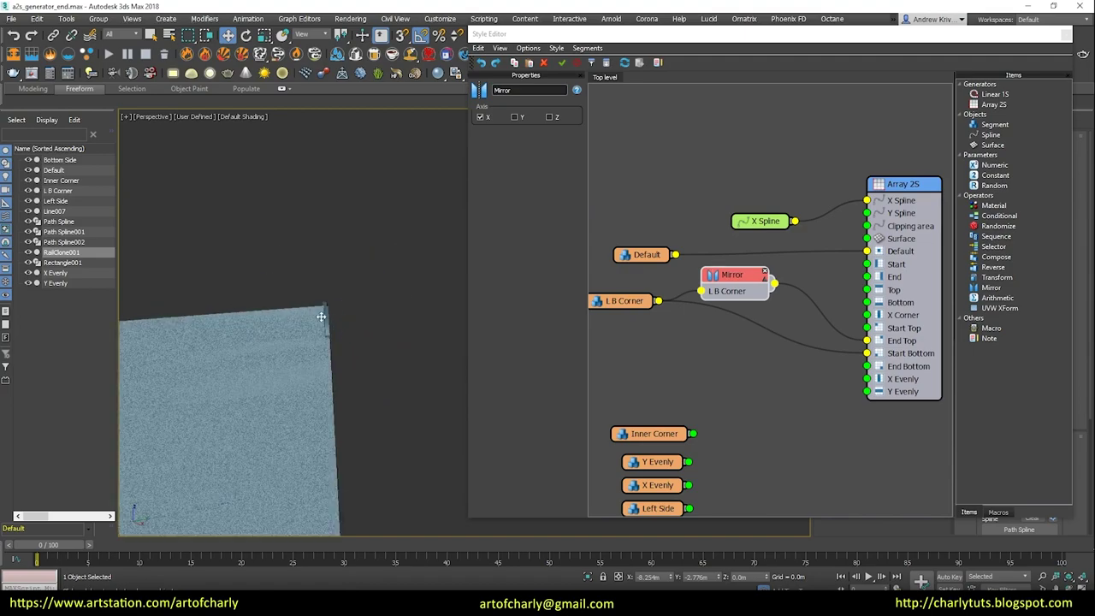
{"action": "middle_click_drag", "start_coordinate": [335, 325], "coordinate": [311, 360], "text": "alt"}
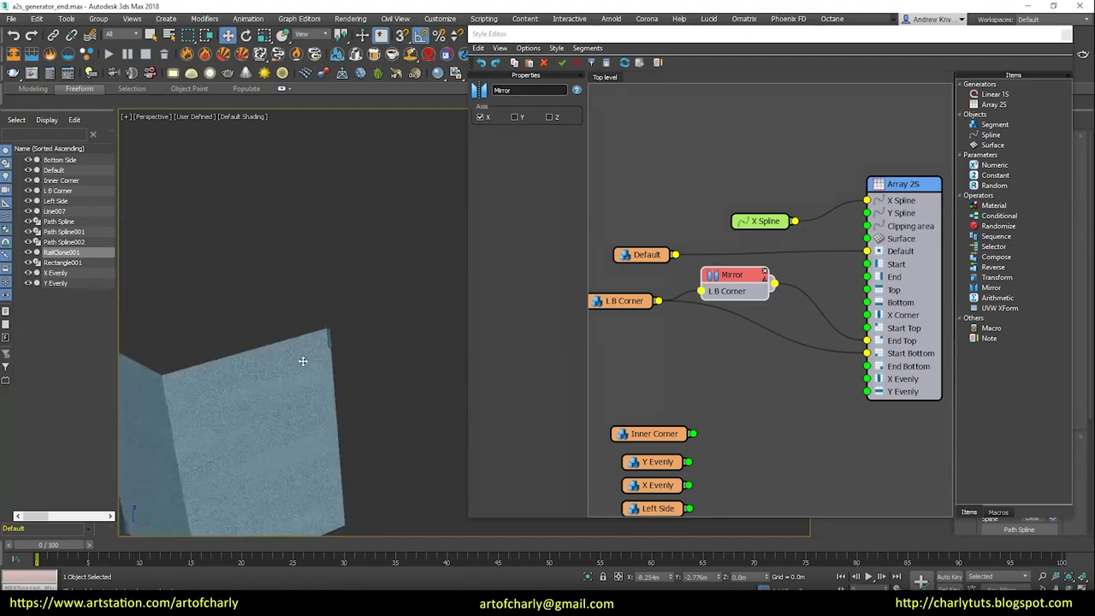
{"action": "scroll", "coordinate": [310, 361], "scroll_direction": "down", "scroll_amount": 3}
{"action": "scroll", "coordinate": [399, 342], "scroll_direction": "up", "scroll_amount": 3}
{"action": "scroll", "coordinate": [288, 337], "scroll_direction": "up", "scroll_amount": 2}
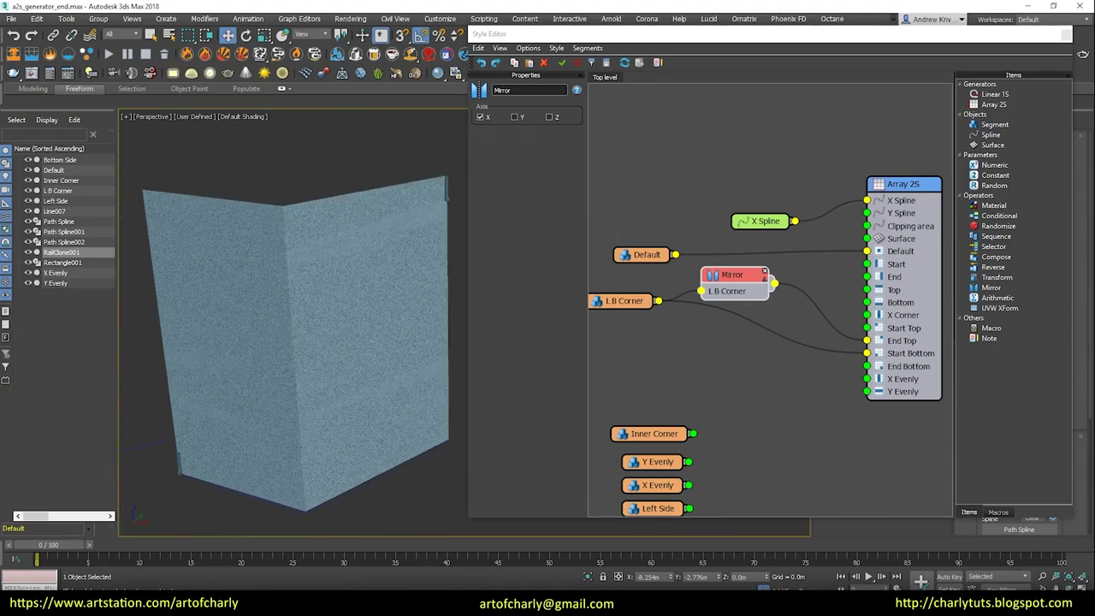
Step: Copy the Mirror node in the graph
{"action": "left_click", "coordinate": [1053, 302]}
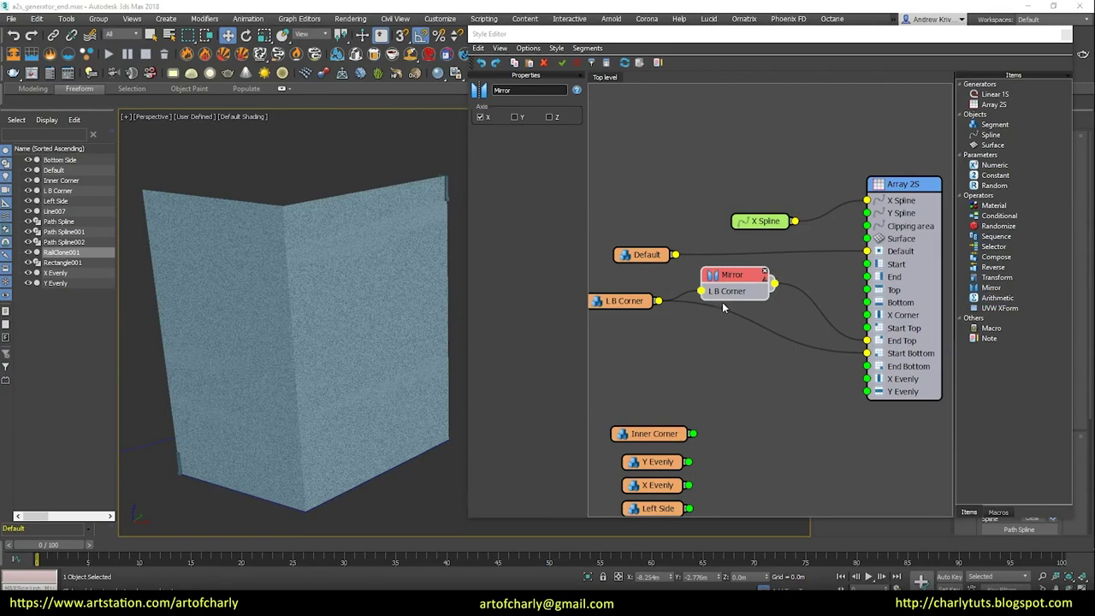
{"action": "right_click", "coordinate": [720, 270]}
{"action": "left_click", "coordinate": [725, 353]}
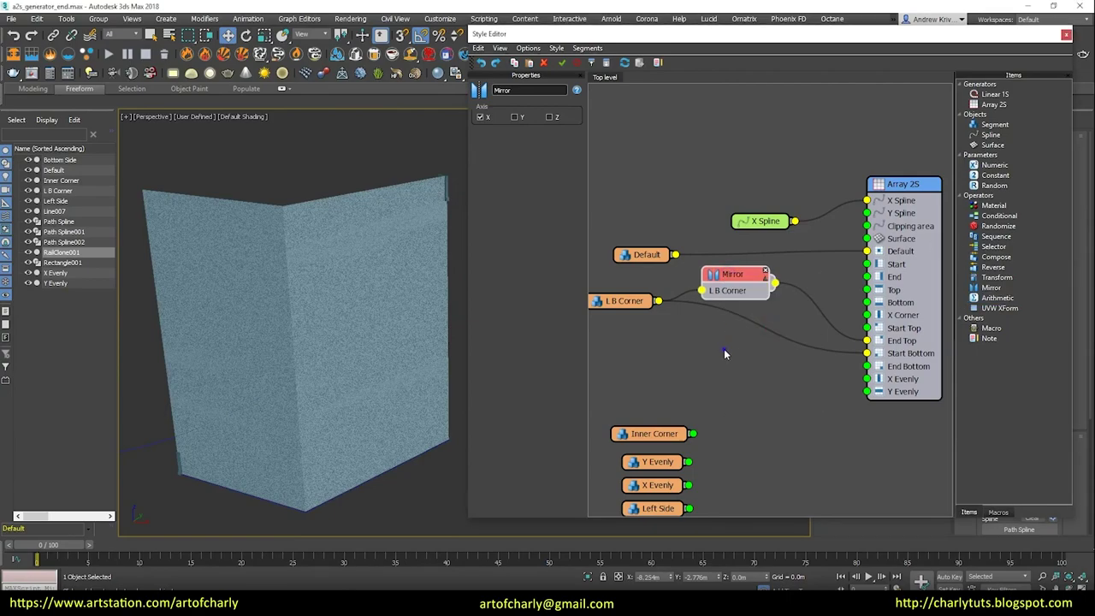
{"action": "right_click", "coordinate": [725, 353]}
{"action": "left_click", "coordinate": [752, 417]}
{"action": "left_click_drag", "start_coordinate": [737, 365], "coordinate": [727, 332]}
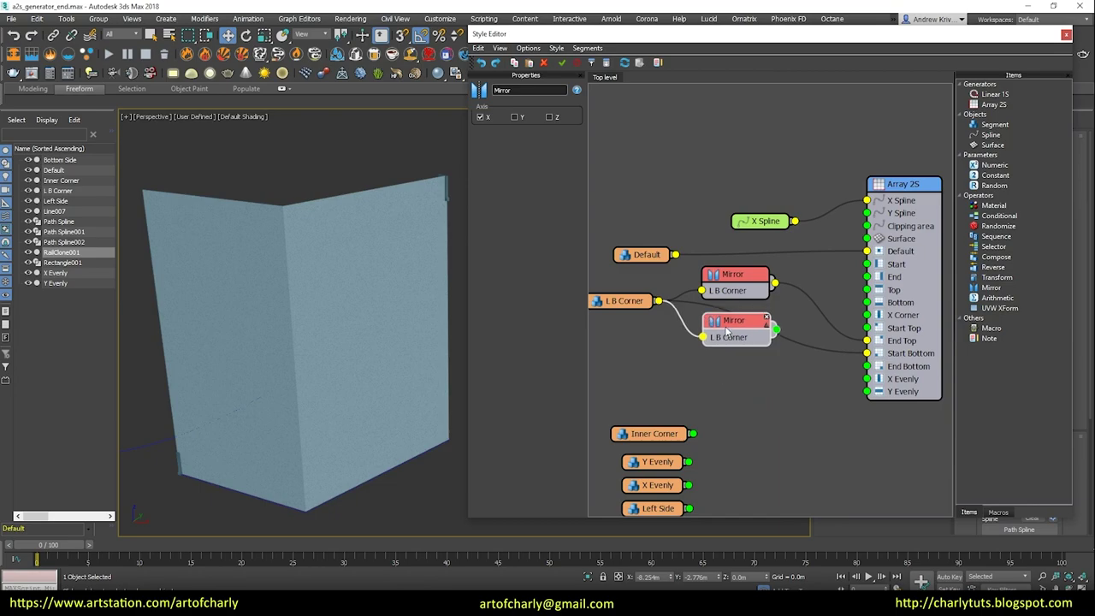
{"action": "left_click_drag", "start_coordinate": [854, 339], "coordinate": [866, 341]}
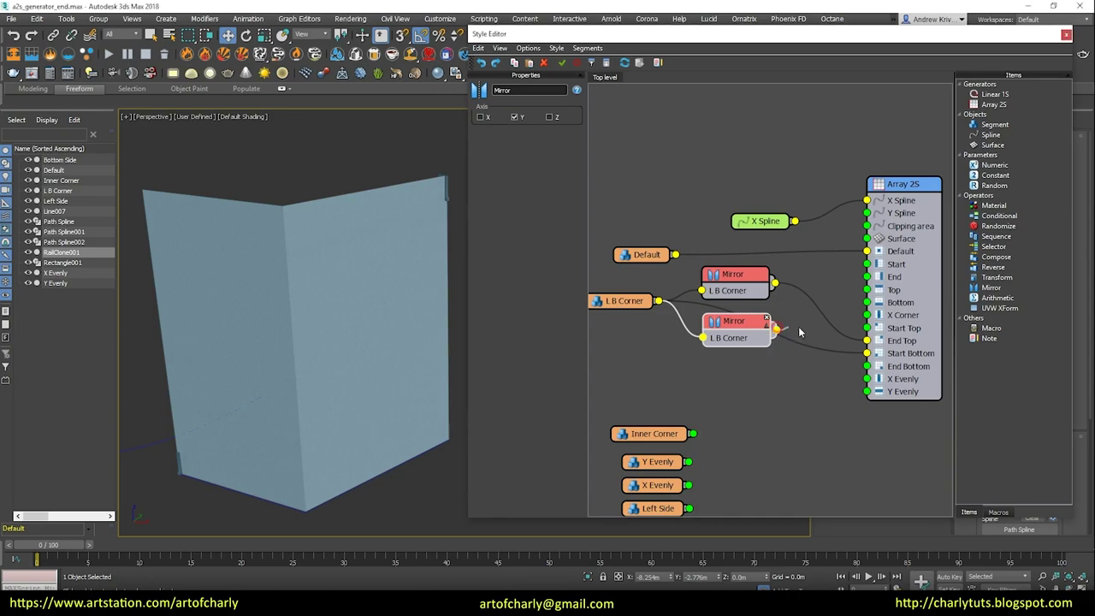
{"action": "left_click_drag", "start_coordinate": [776, 330], "coordinate": [867, 327]}
{"action": "mouse_move", "coordinate": [159, 232]}
{"action": "middle_mouse_down"}
{"action": "mouse_move", "coordinate": [176, 268]}
{"action": "mouse_move", "coordinate": [227, 240]}
{"action": "mouse_move", "coordinate": [297, 251]}
{"action": "middle_mouse_up"}
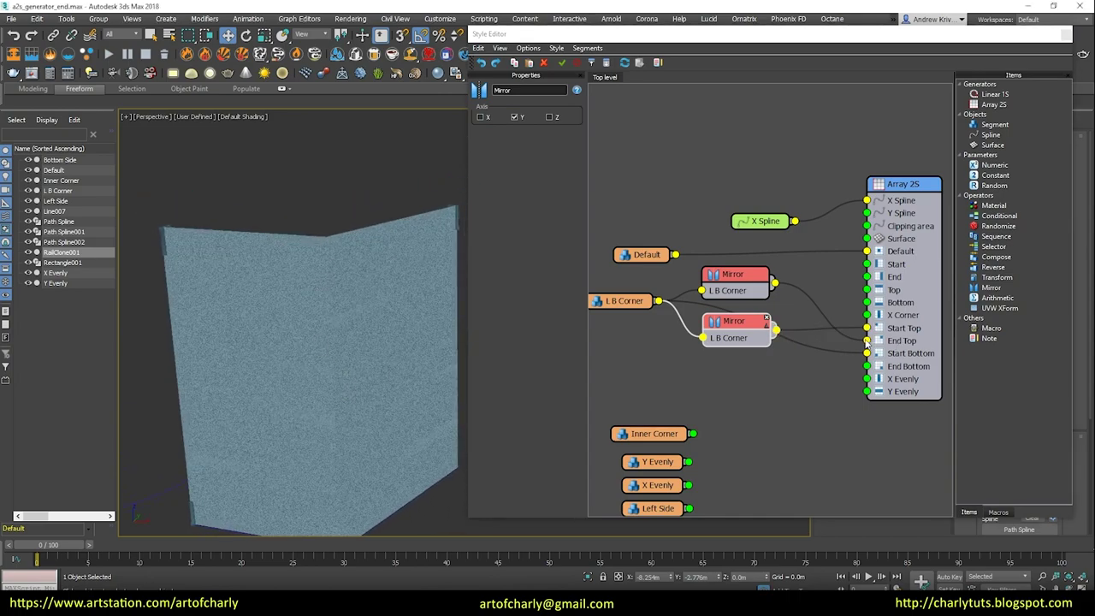
{"action": "right_click", "coordinate": [737, 318]}
{"action": "left_click", "coordinate": [765, 379]}
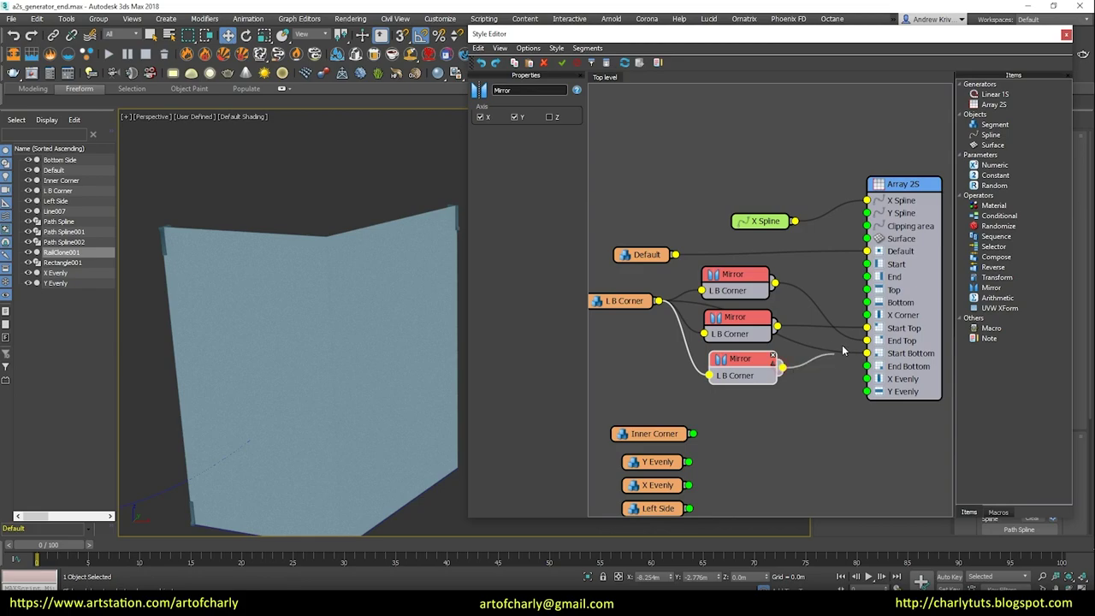
{"action": "left_click_drag", "start_coordinate": [782, 368], "coordinate": [866, 366]}
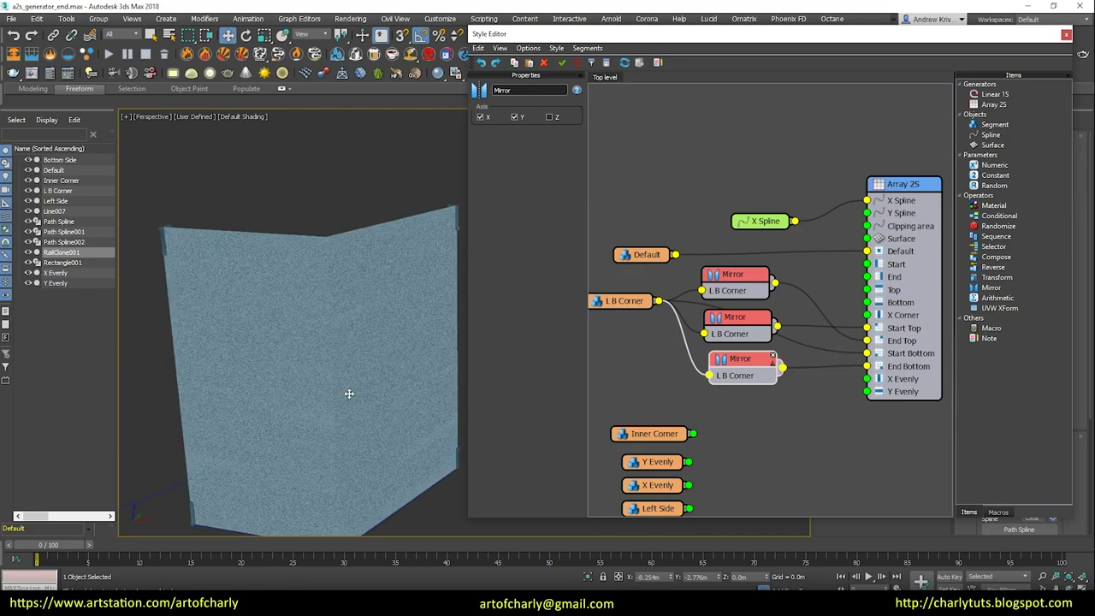
{"action": "scroll", "coordinate": [348, 391], "scroll_direction": "down", "scroll_amount": 3}
{"action": "mouse_move", "coordinate": [362, 337]}
{"action": "middle_mouse_down", "text": "alt"}
{"action": "mouse_move", "coordinate": [457, 381]}
{"action": "mouse_move", "coordinate": [460, 460]}
{"action": "middle_mouse_up", "text": "alt"}
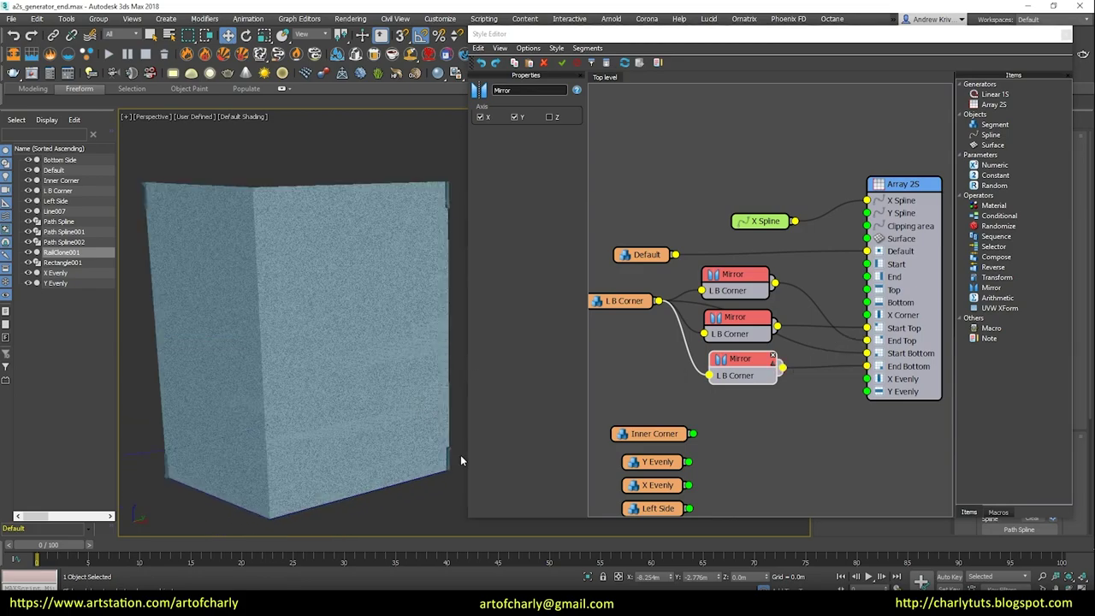
{"action": "left_click", "coordinate": [785, 359]}
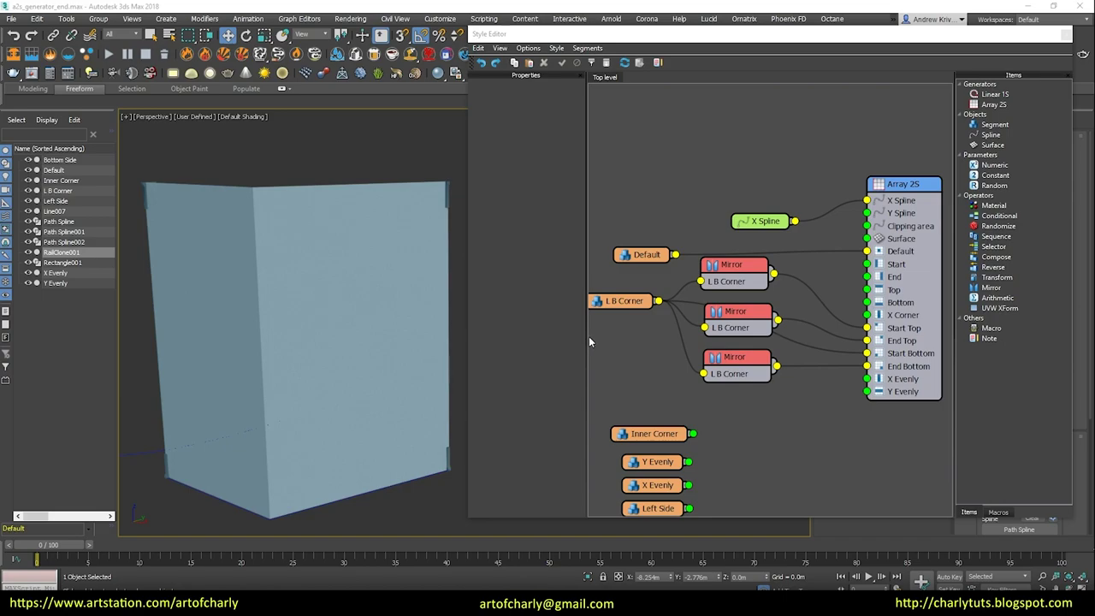
{"action": "left_click", "coordinate": [631, 305]}
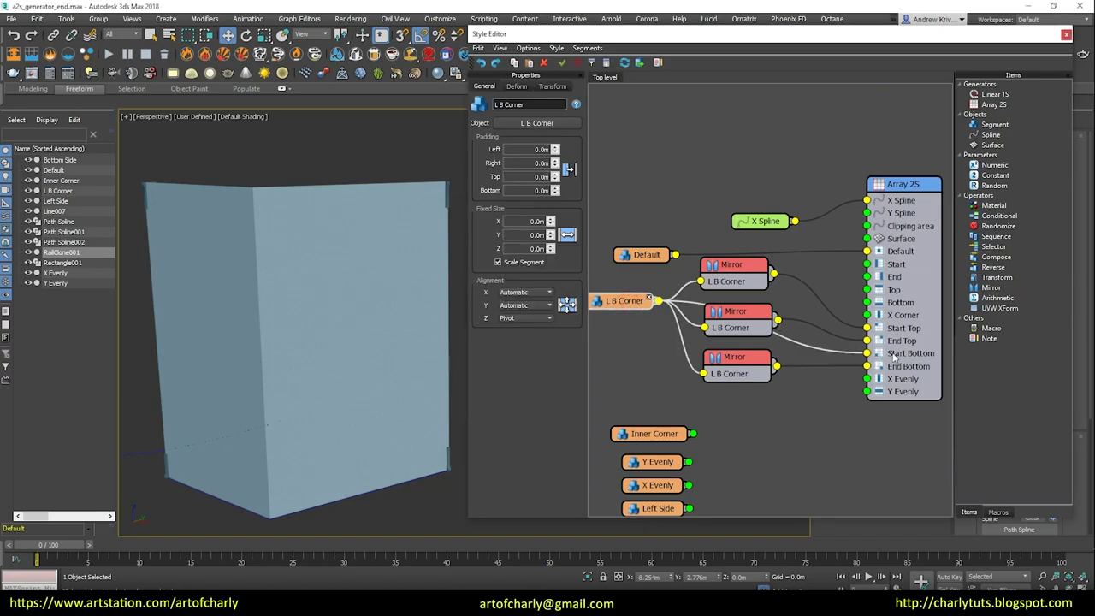
{"action": "left_click", "coordinate": [730, 271]}
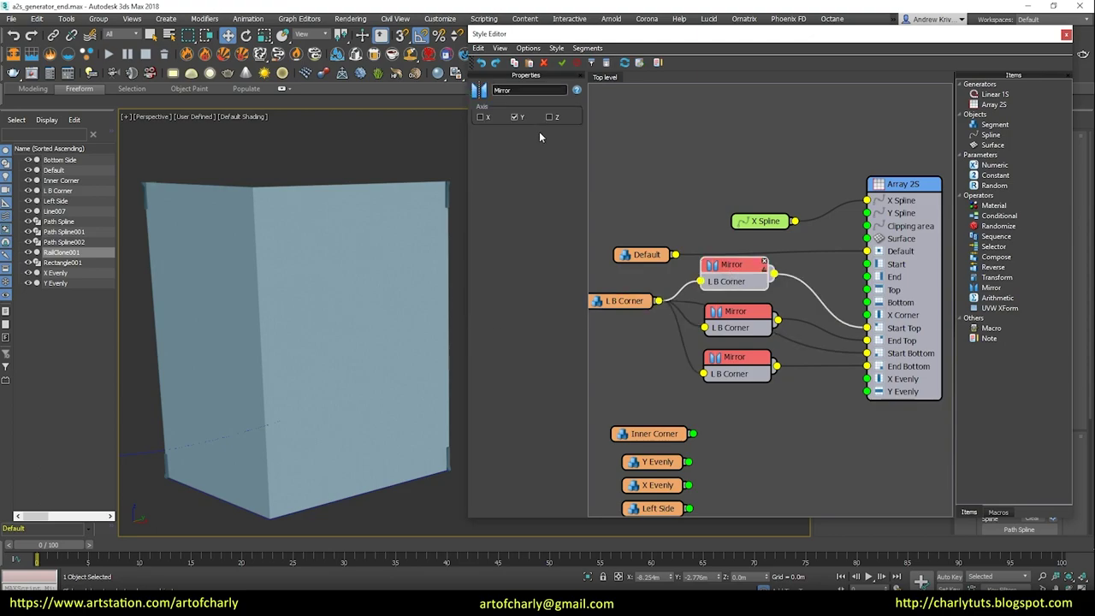
{"action": "left_click", "coordinate": [741, 318]}
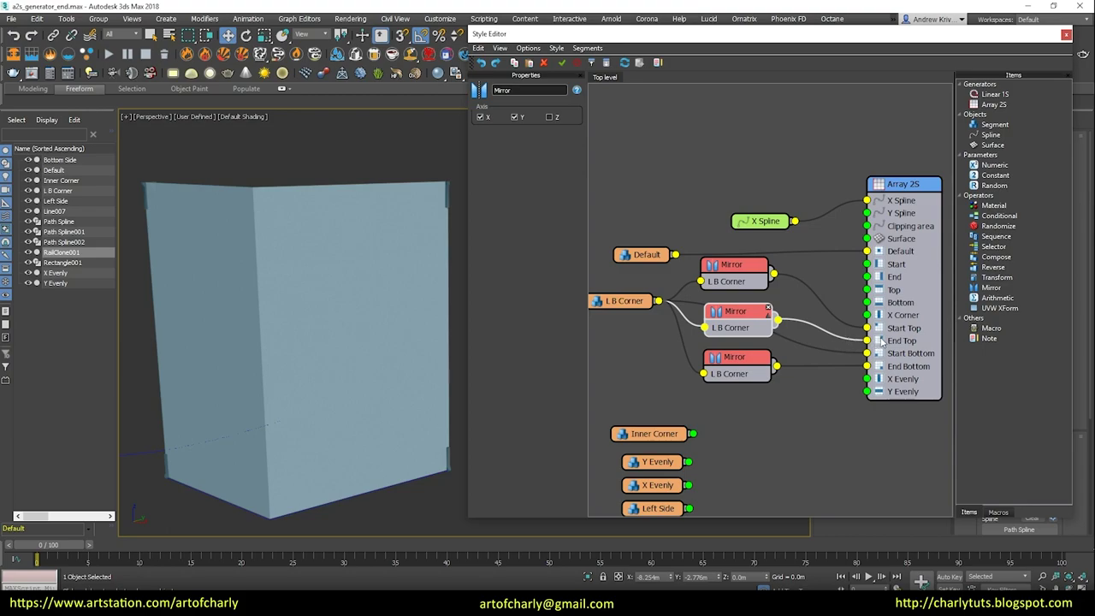
{"action": "left_click", "coordinate": [749, 364]}
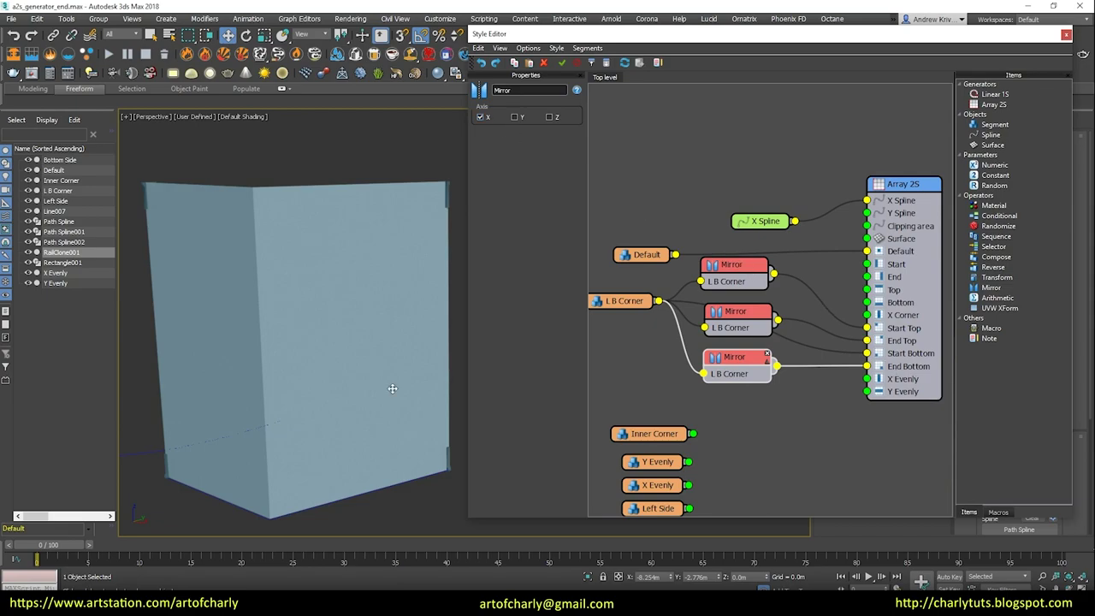
{"action": "mouse_move", "coordinate": [317, 354]}
{"action": "middle_mouse_down", "text": "alt"}
{"action": "mouse_move", "coordinate": [213, 248]}
{"action": "mouse_move", "coordinate": [359, 296]}
{"action": "mouse_move", "coordinate": [330, 344]}
{"action": "mouse_move", "coordinate": [344, 415]}
{"action": "mouse_move", "coordinate": [285, 422]}
{"action": "mouse_move", "coordinate": [228, 368]}
{"action": "mouse_move", "coordinate": [283, 423]}
{"action": "mouse_move", "coordinate": [281, 396]}
{"action": "mouse_move", "coordinate": [437, 435]}
{"action": "mouse_move", "coordinate": [351, 321]}
{"action": "mouse_move", "coordinate": [322, 192]}
{"action": "mouse_move", "coordinate": [333, 333]}
{"action": "mouse_move", "coordinate": [401, 342]}
{"action": "mouse_move", "coordinate": [433, 308]}
{"action": "mouse_move", "coordinate": [360, 301]}
{"action": "mouse_move", "coordinate": [349, 320]}
{"action": "mouse_move", "coordinate": [359, 316]}
{"action": "mouse_move", "coordinate": [361, 372]}
{"action": "mouse_move", "coordinate": [376, 359]}
{"action": "middle_mouse_up", "text": "alt"}
{"action": "scroll", "coordinate": [251, 252], "scroll_direction": "up", "scroll_amount": 5}
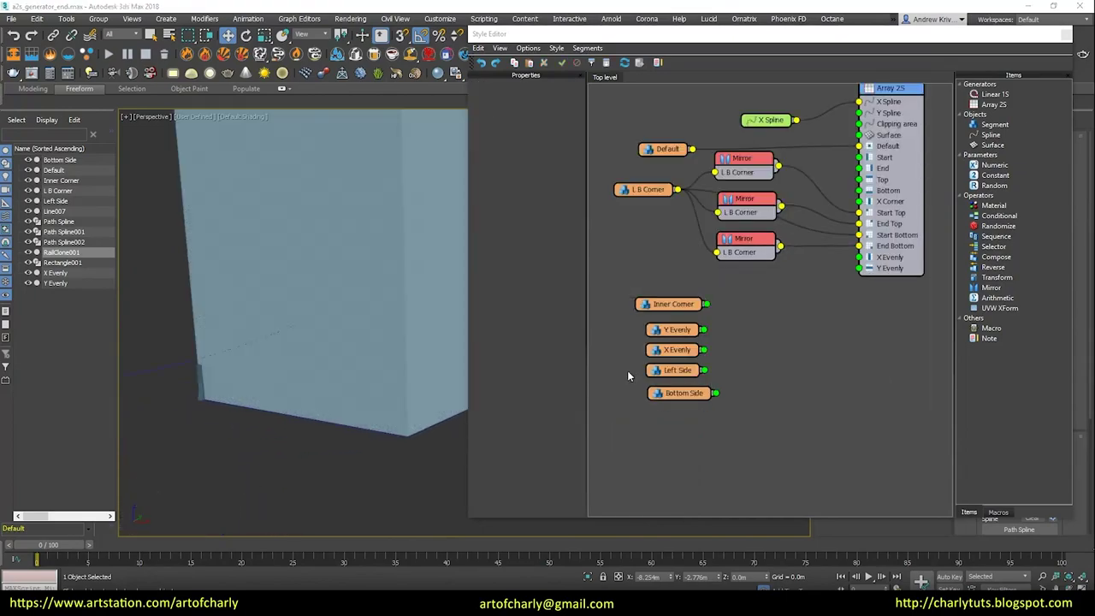
Step: Check Bottom Side, then move Inner Corner, Y Evenly and X Evenly further down
{"action": "left_click", "coordinate": [684, 374]}
{"action": "left_click", "coordinate": [695, 392]}
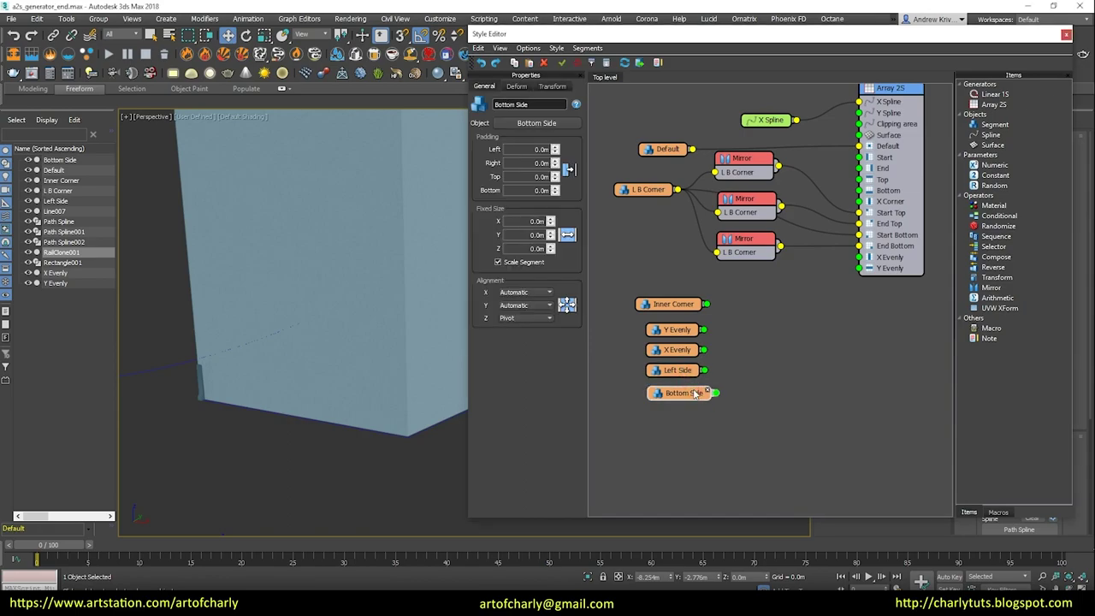
{"action": "left_click", "coordinate": [824, 369]}
{"action": "left_click_drag", "start_coordinate": [649, 303], "coordinate": [706, 356]}
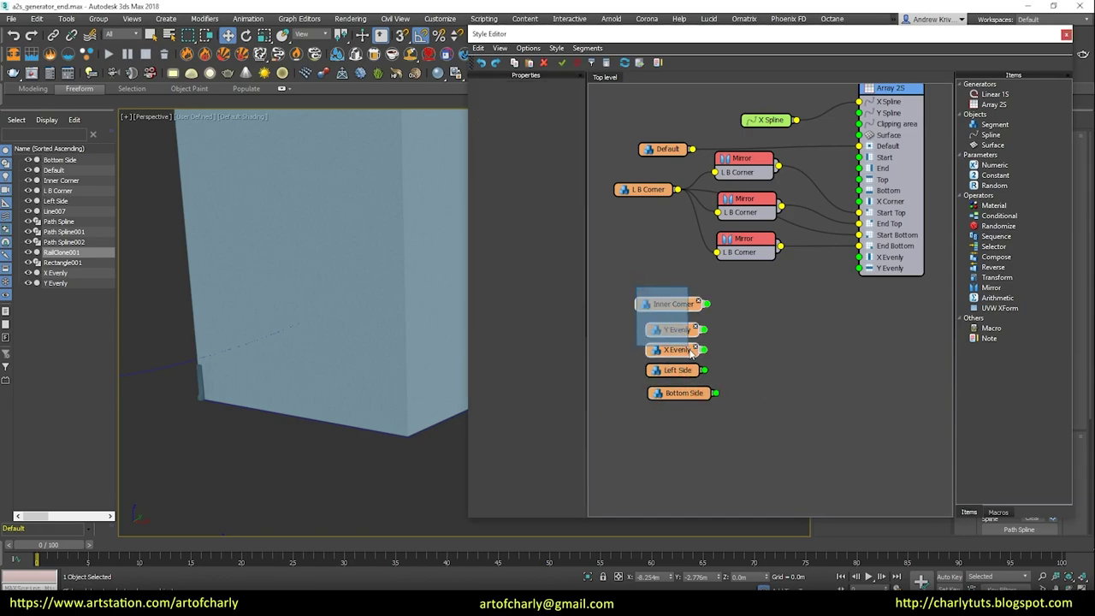
{"action": "left_click_drag", "start_coordinate": [674, 309], "coordinate": [676, 459]}
{"action": "left_click", "coordinate": [677, 414]}
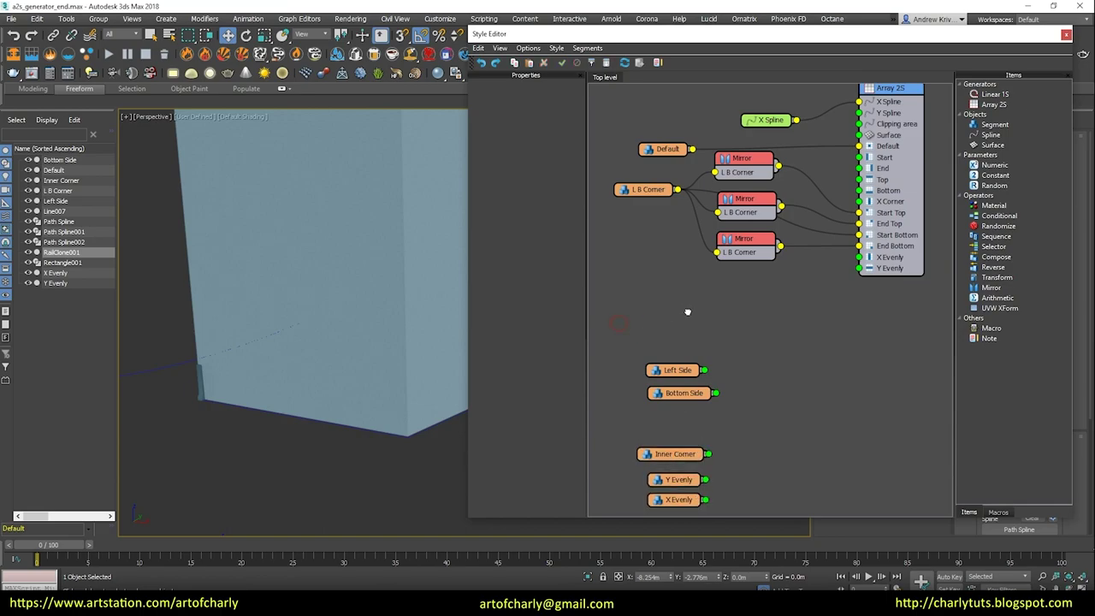
{"action": "middle_click_drag", "start_coordinate": [668, 373], "coordinate": [697, 408]}
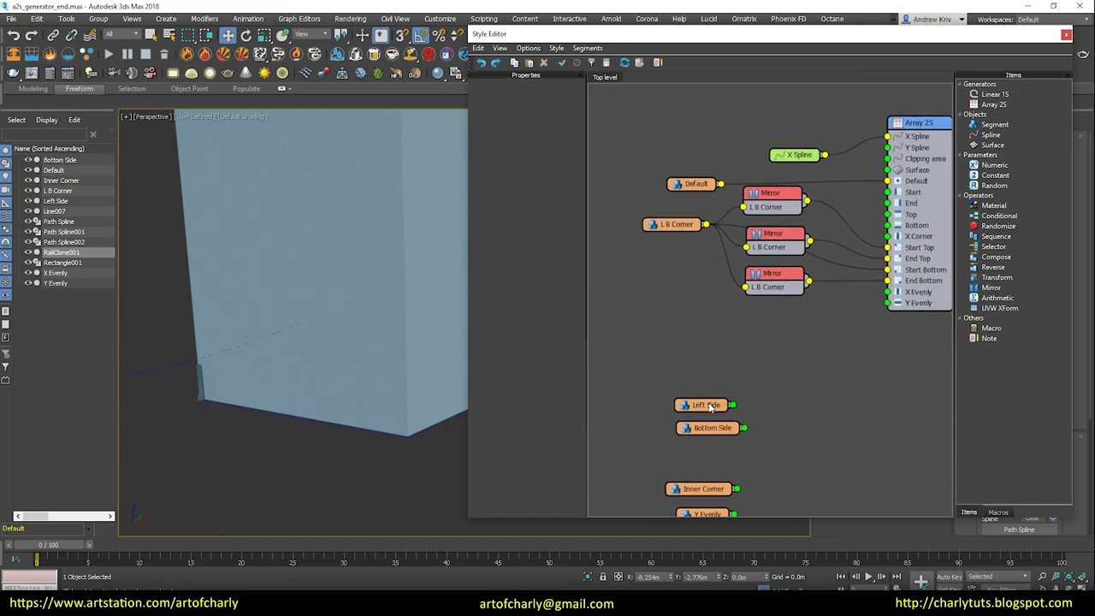
Step: Reposition Left Side and the L B Corner group with its three Mirror nodes
{"action": "left_click_drag", "start_coordinate": [708, 405], "coordinate": [691, 294]}
{"action": "left_click", "coordinate": [779, 369]}
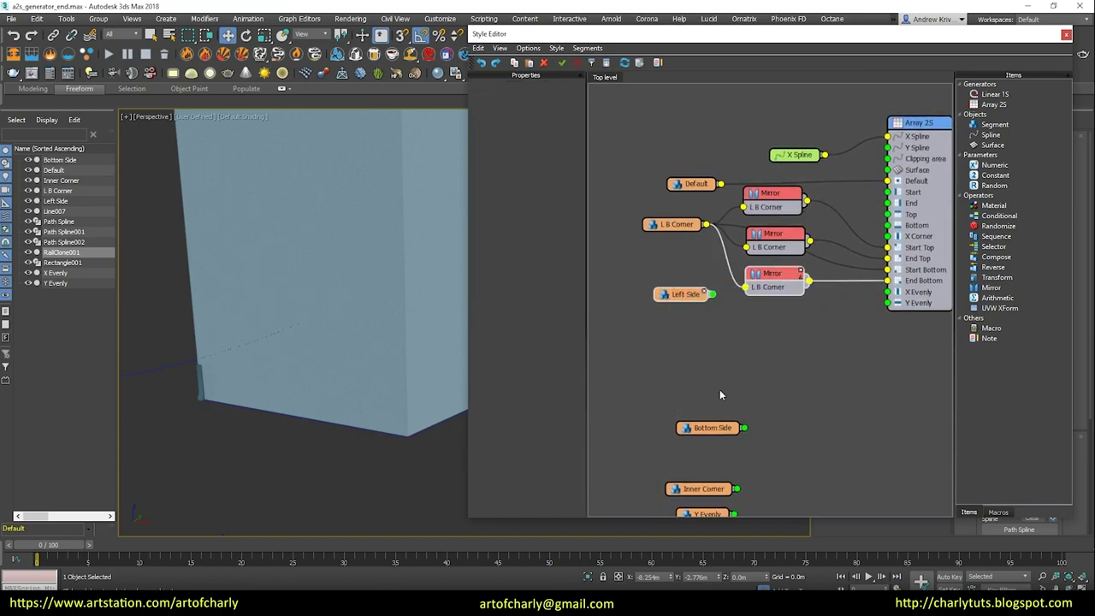
{"action": "left_click_drag", "start_coordinate": [683, 300], "coordinate": [832, 433]}
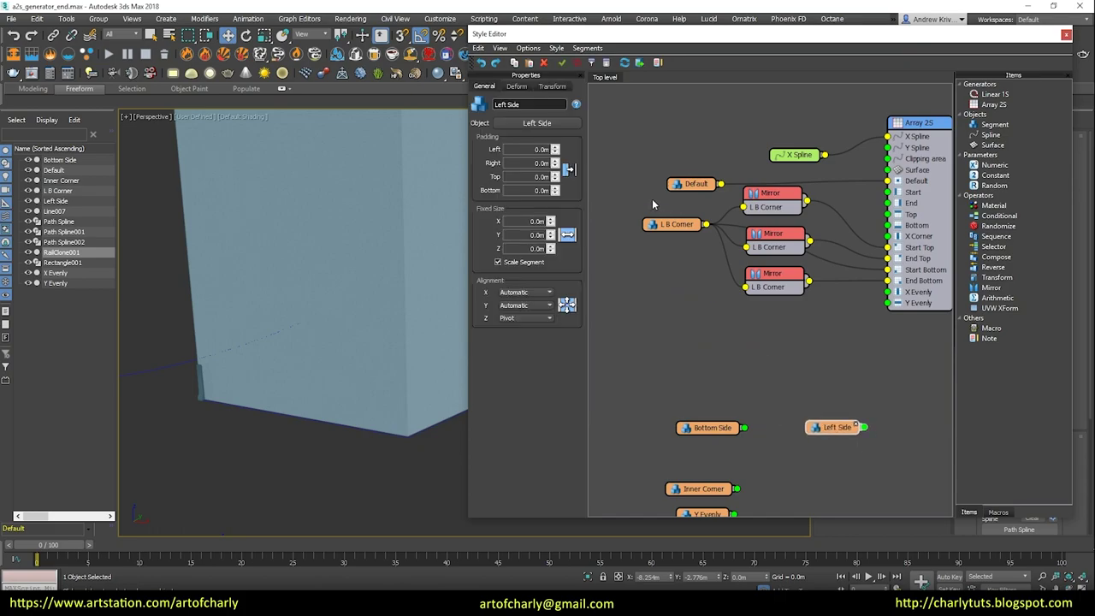
{"action": "left_click_drag", "start_coordinate": [651, 204], "coordinate": [772, 323]}
{"action": "left_click_drag", "start_coordinate": [678, 229], "coordinate": [609, 268]}
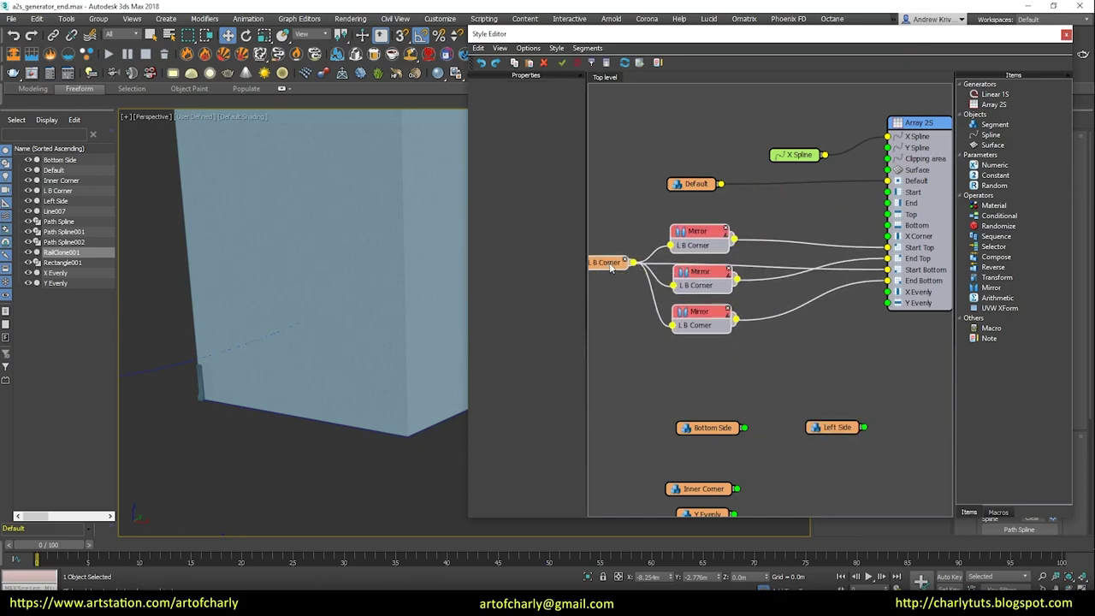
{"action": "scroll", "coordinate": [610, 267], "scroll_direction": "down", "scroll_amount": 3}
{"action": "left_click_drag", "start_coordinate": [697, 264], "coordinate": [659, 284]}
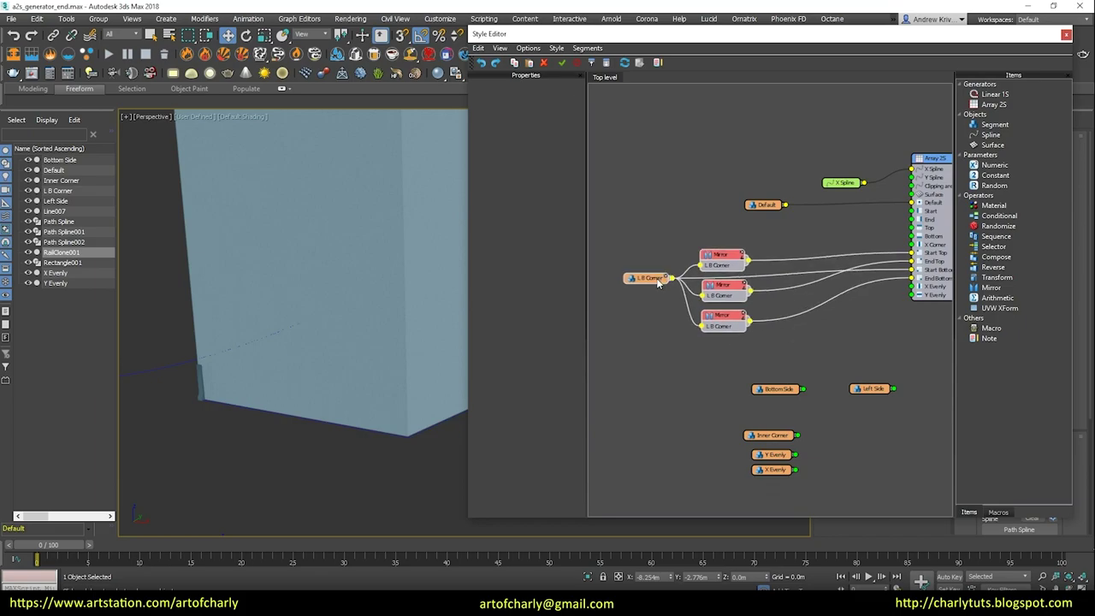
{"action": "scroll", "coordinate": [756, 352], "scroll_direction": "up", "scroll_amount": 2}
Step: Place Default at the top left with Left Side beside it, Array 2S in view
{"action": "left_click_drag", "start_coordinate": [786, 412], "coordinate": [673, 203]}
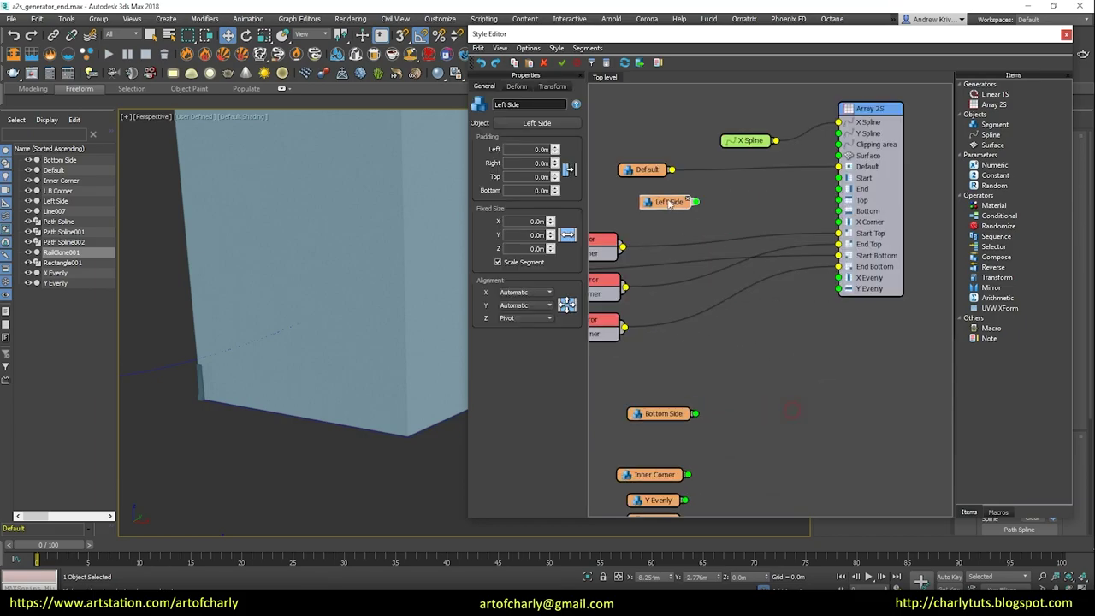
{"action": "middle_click_drag", "start_coordinate": [744, 212], "coordinate": [815, 262]}
{"action": "left_click_drag", "start_coordinate": [718, 219], "coordinate": [692, 117]}
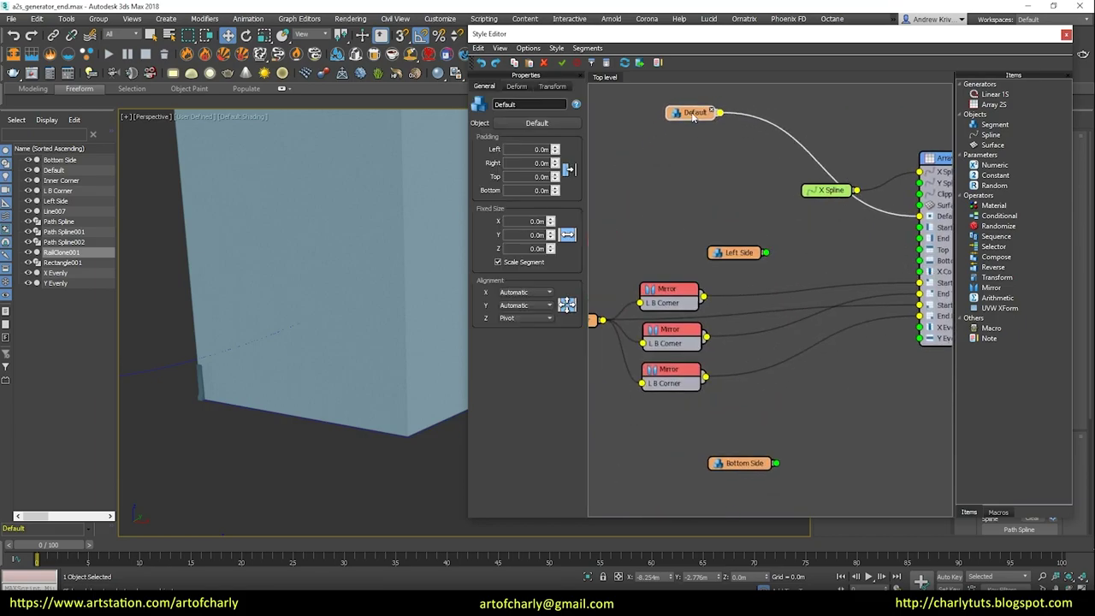
{"action": "left_click_drag", "start_coordinate": [736, 254], "coordinate": [699, 237]}
{"action": "middle_click_drag", "start_coordinate": [786, 388], "coordinate": [733, 386]}
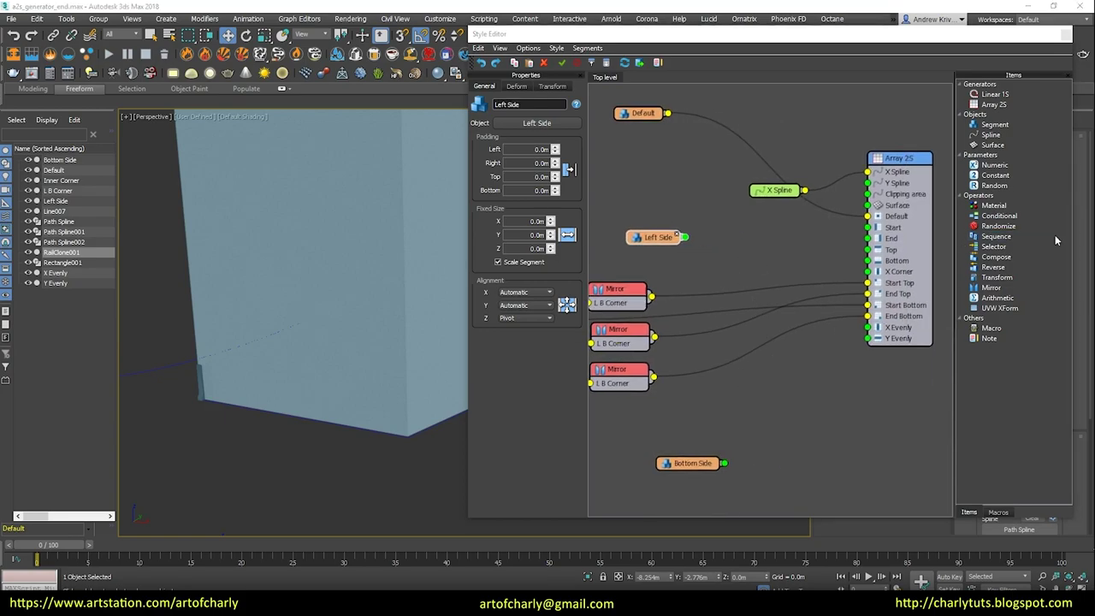
{"action": "scroll", "coordinate": [697, 267], "scroll_direction": "up", "scroll_amount": 1}
{"action": "scroll", "coordinate": [801, 266], "scroll_direction": "up", "scroll_amount": 1}
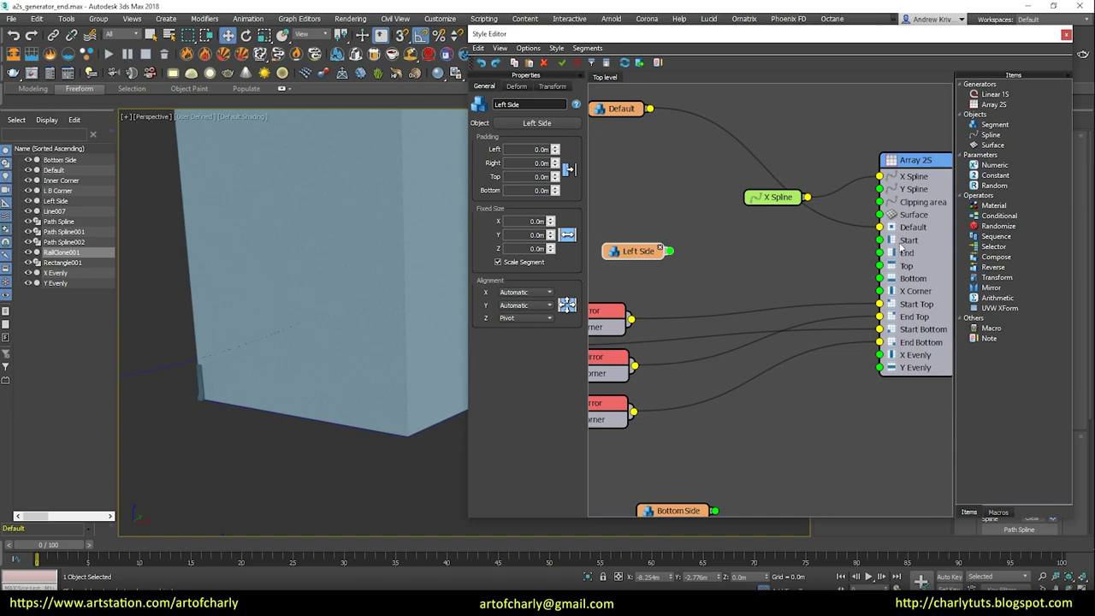
Step: Wire Left Side into Array 2S Start and into a new Mirror operator
{"action": "left_click_drag", "start_coordinate": [670, 250], "coordinate": [889, 240]}
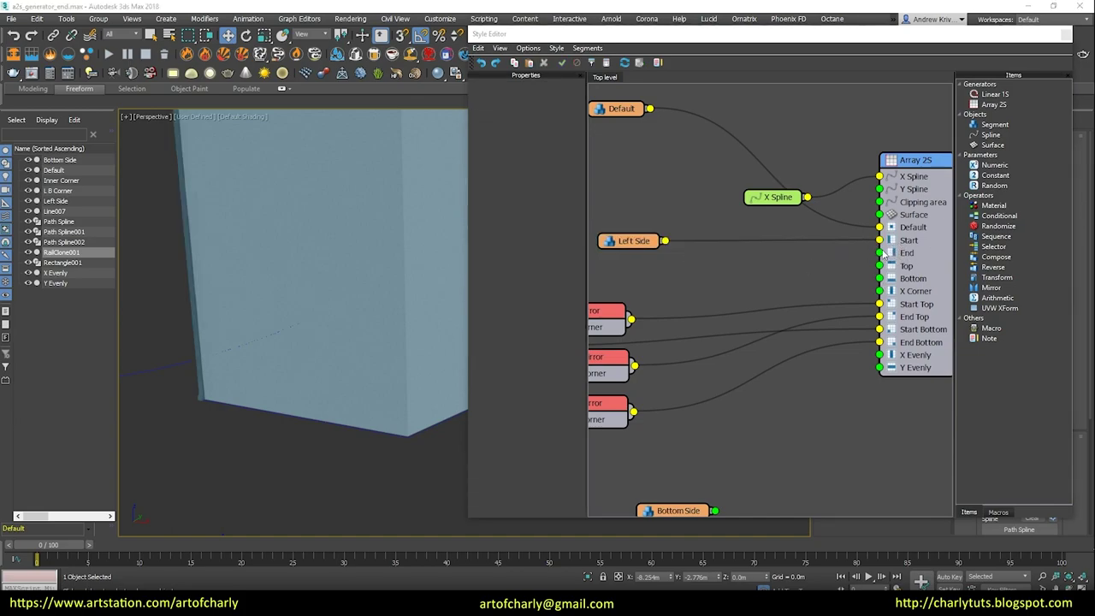
{"action": "left_click_drag", "start_coordinate": [992, 287], "coordinate": [684, 274]}
{"action": "mouse_move", "coordinate": [642, 242]}
{"action": "left_mouse_down"}
{"action": "mouse_move", "coordinate": [661, 282]}
{"action": "mouse_move", "coordinate": [723, 256]}
{"action": "left_mouse_up"}
{"action": "mouse_move", "coordinate": [191, 286]}
{"action": "middle_mouse_down", "text": "alt"}
{"action": "mouse_move", "coordinate": [287, 293]}
{"action": "mouse_move", "coordinate": [356, 210]}
{"action": "mouse_move", "coordinate": [317, 323]}
{"action": "mouse_move", "coordinate": [264, 316]}
{"action": "mouse_move", "coordinate": [367, 305]}
{"action": "middle_mouse_up", "text": "alt"}
Step: Position the Bottom Side node and wire it into Array 2S's Bottom input
{"action": "mouse_move", "coordinate": [408, 178]}
{"action": "middle_mouse_down", "text": "alt"}
{"action": "mouse_move", "coordinate": [373, 288]}
{"action": "mouse_move", "coordinate": [385, 330]}
{"action": "middle_mouse_up", "text": "alt"}
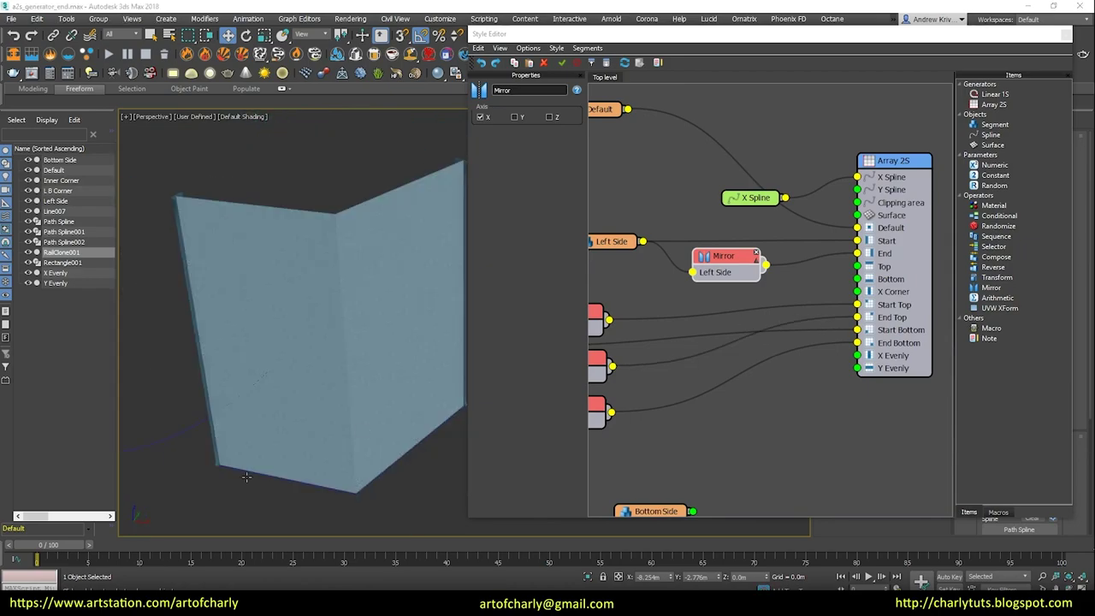
{"action": "middle_click_drag", "start_coordinate": [773, 414], "coordinate": [763, 352]}
{"action": "scroll", "coordinate": [760, 351], "scroll_direction": "down", "scroll_amount": 2}
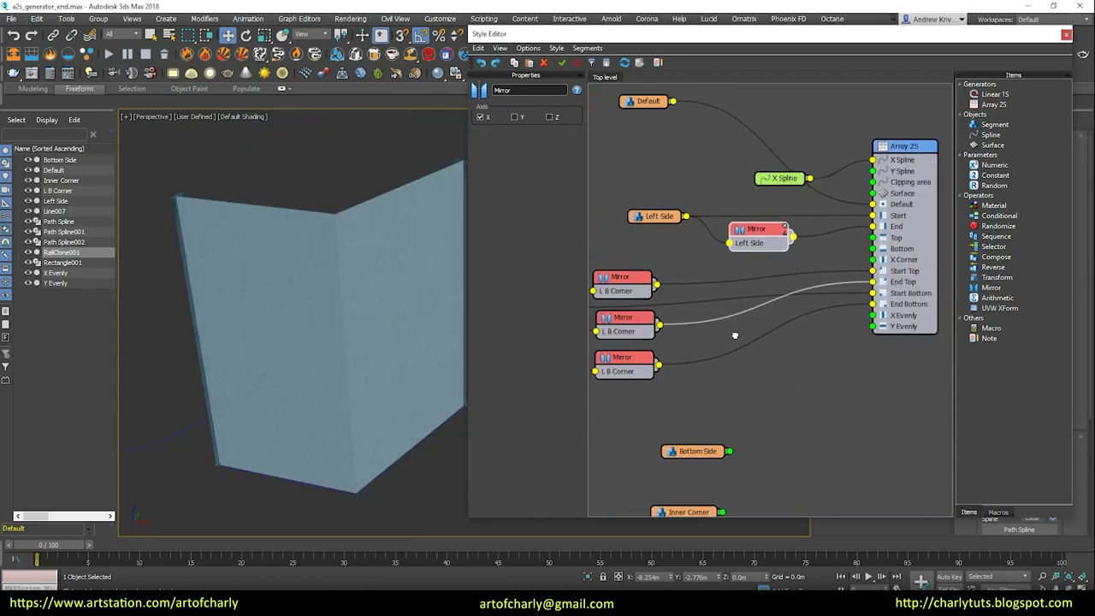
{"action": "scroll", "coordinate": [763, 457], "scroll_direction": "down", "scroll_amount": 2}
{"action": "mouse_move", "coordinate": [685, 245]}
{"action": "left_mouse_down"}
{"action": "mouse_move", "coordinate": [795, 286]}
{"action": "mouse_move", "coordinate": [719, 203]}
{"action": "left_mouse_up"}
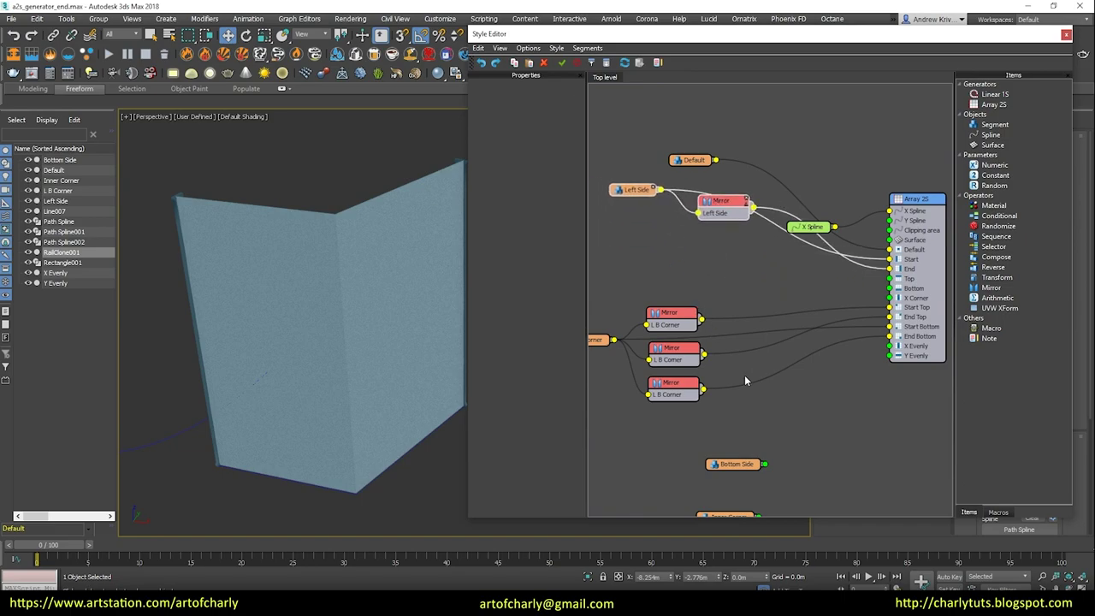
{"action": "scroll", "coordinate": [744, 381], "scroll_direction": "down", "scroll_amount": 2}
{"action": "mouse_move", "coordinate": [734, 421]}
{"action": "left_mouse_down"}
{"action": "mouse_move", "coordinate": [644, 179]}
{"action": "mouse_move", "coordinate": [633, 203]}
{"action": "left_mouse_up"}
{"action": "scroll", "coordinate": [798, 260], "scroll_direction": "up", "scroll_amount": 2}
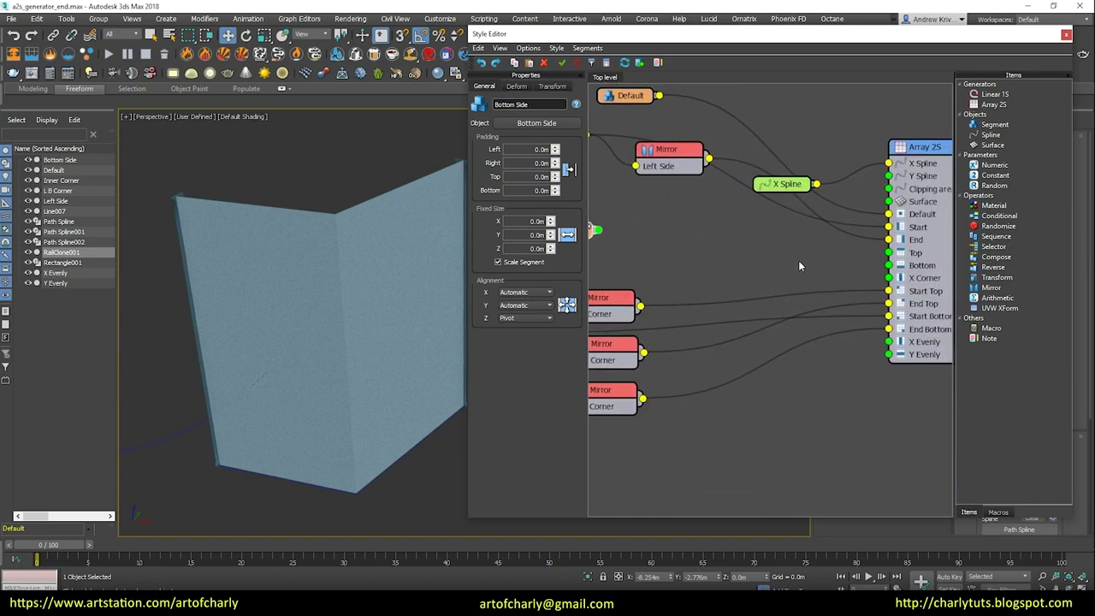
{"action": "left_click_drag", "start_coordinate": [599, 227], "coordinate": [890, 265]}
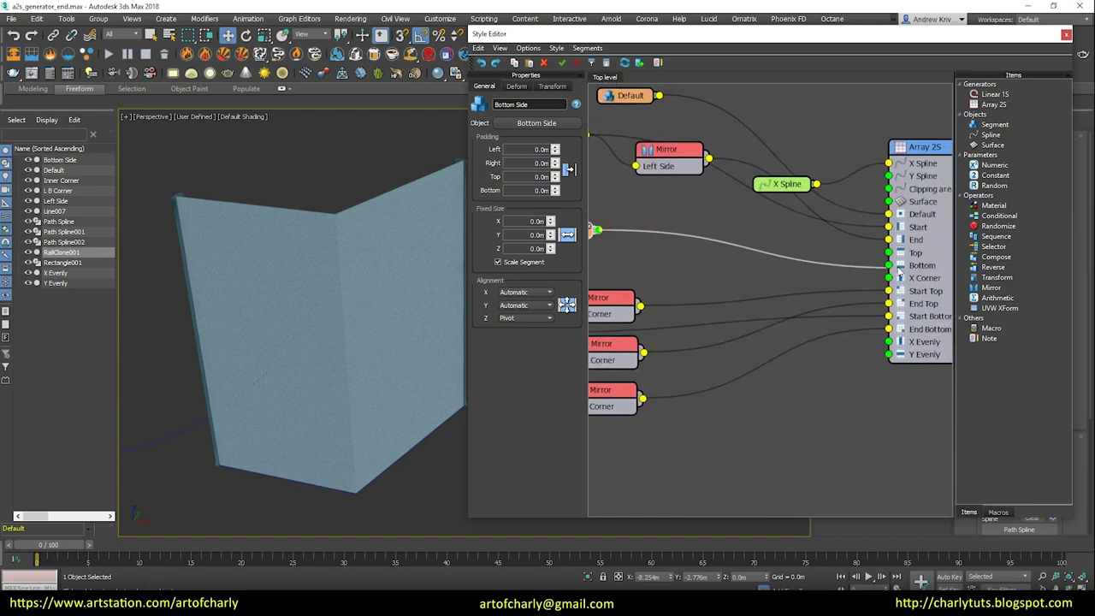
{"action": "middle_click_drag", "start_coordinate": [604, 243], "coordinate": [649, 250]}
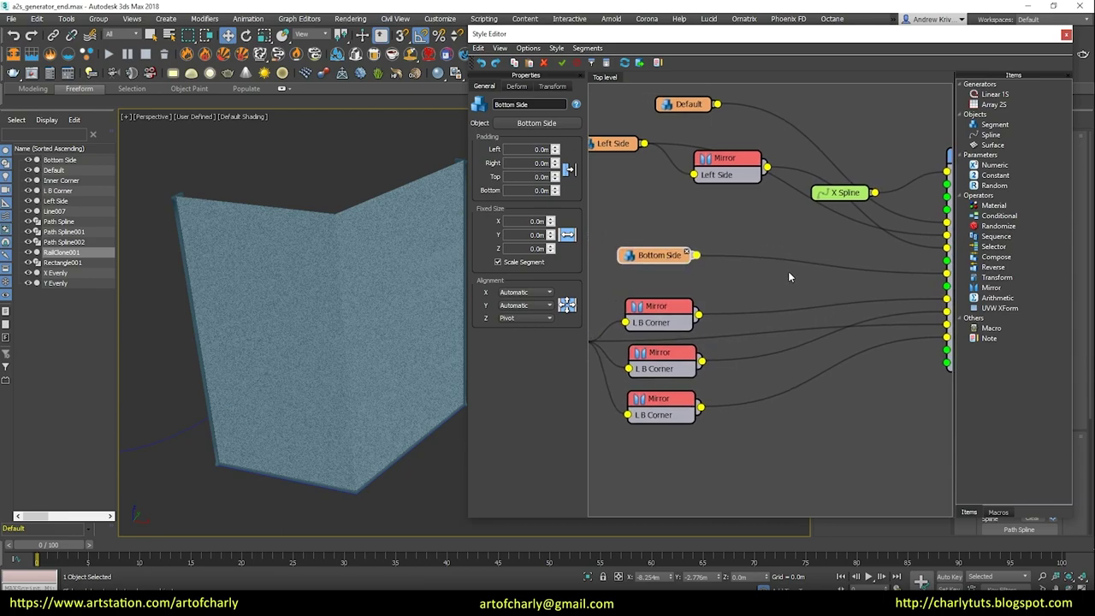
Step: Add a Mirror fed by Bottom Side, connected to the array's Top, mirrored on Y only
{"action": "middle_click_drag", "start_coordinate": [762, 269], "coordinate": [726, 264]}
{"action": "left_click_drag", "start_coordinate": [990, 287], "coordinate": [714, 240]}
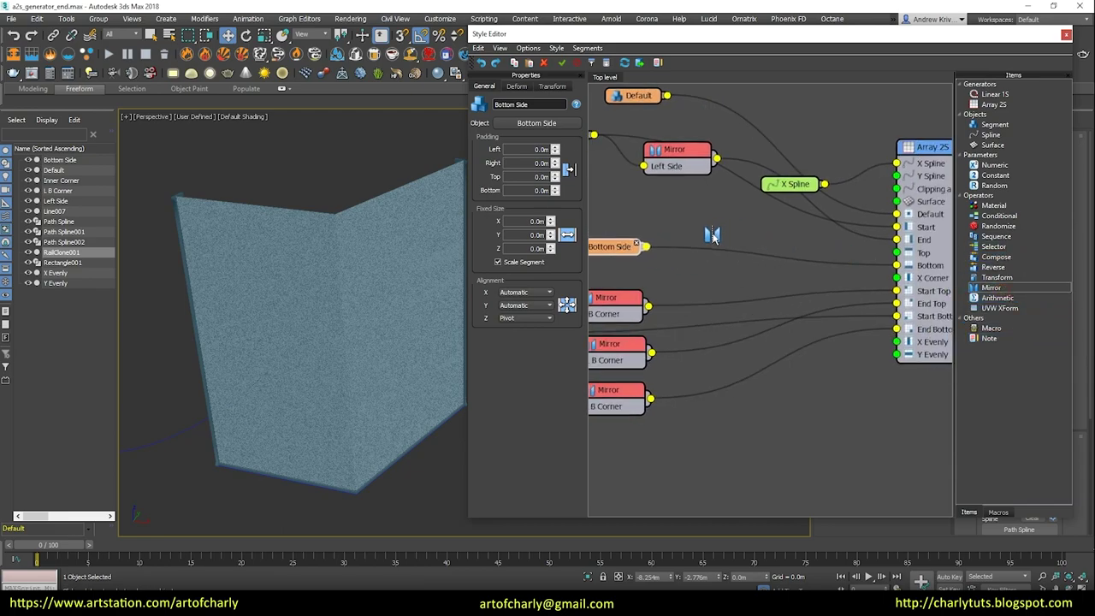
{"action": "left_click_drag", "start_coordinate": [772, 254], "coordinate": [896, 265]}
{"action": "mouse_move", "coordinate": [645, 246]}
{"action": "left_mouse_down"}
{"action": "mouse_move", "coordinate": [667, 268]}
{"action": "mouse_move", "coordinate": [680, 256]}
{"action": "mouse_move", "coordinate": [699, 214]}
{"action": "mouse_move", "coordinate": [671, 201]}
{"action": "left_mouse_up"}
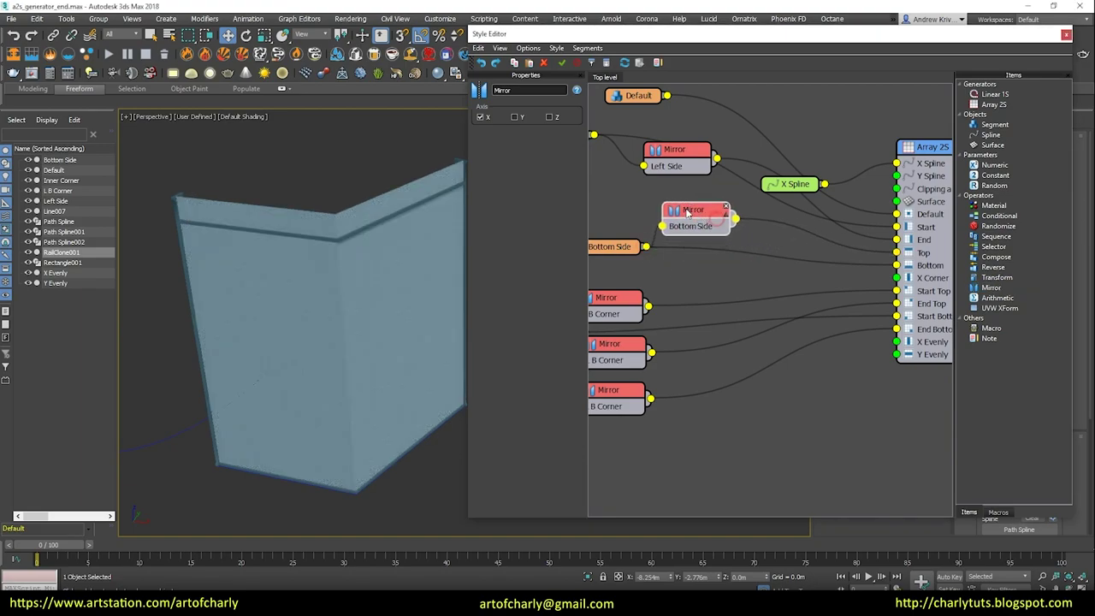
{"action": "left_click", "coordinate": [514, 117]}
{"action": "left_click", "coordinate": [480, 117]}
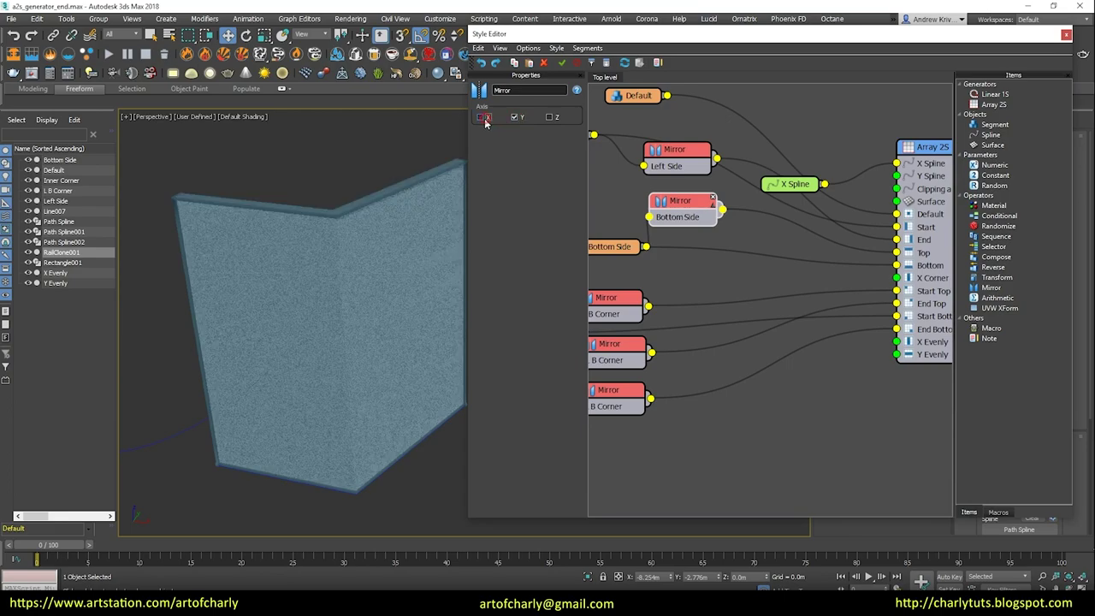
Step: View the wall from above and move the Inner Corner node down and left
{"action": "mouse_move", "coordinate": [366, 363]}
{"action": "middle_mouse_down", "text": "alt"}
{"action": "mouse_move", "coordinate": [320, 257]}
{"action": "mouse_move", "coordinate": [384, 277]}
{"action": "mouse_move", "coordinate": [335, 225]}
{"action": "mouse_move", "coordinate": [344, 186]}
{"action": "mouse_move", "coordinate": [318, 131]}
{"action": "mouse_move", "coordinate": [304, 426]}
{"action": "mouse_move", "coordinate": [287, 316]}
{"action": "mouse_move", "coordinate": [245, 237]}
{"action": "middle_mouse_up", "text": "alt"}
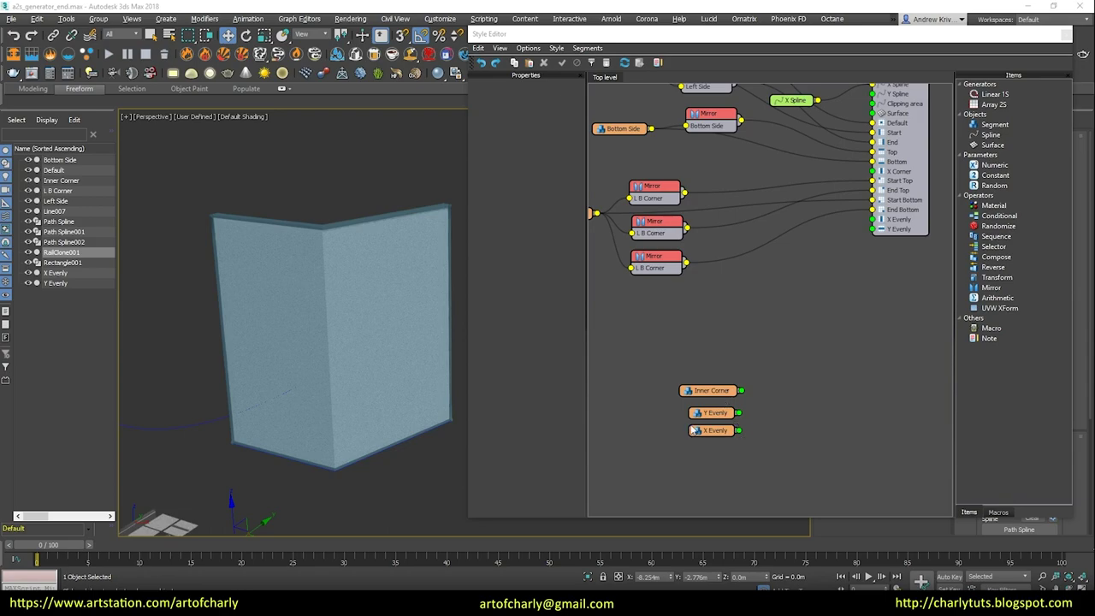
{"action": "mouse_move", "coordinate": [710, 391]}
{"action": "left_mouse_down"}
{"action": "mouse_move", "coordinate": [640, 372]}
{"action": "mouse_move", "coordinate": [637, 431]}
{"action": "left_mouse_up"}
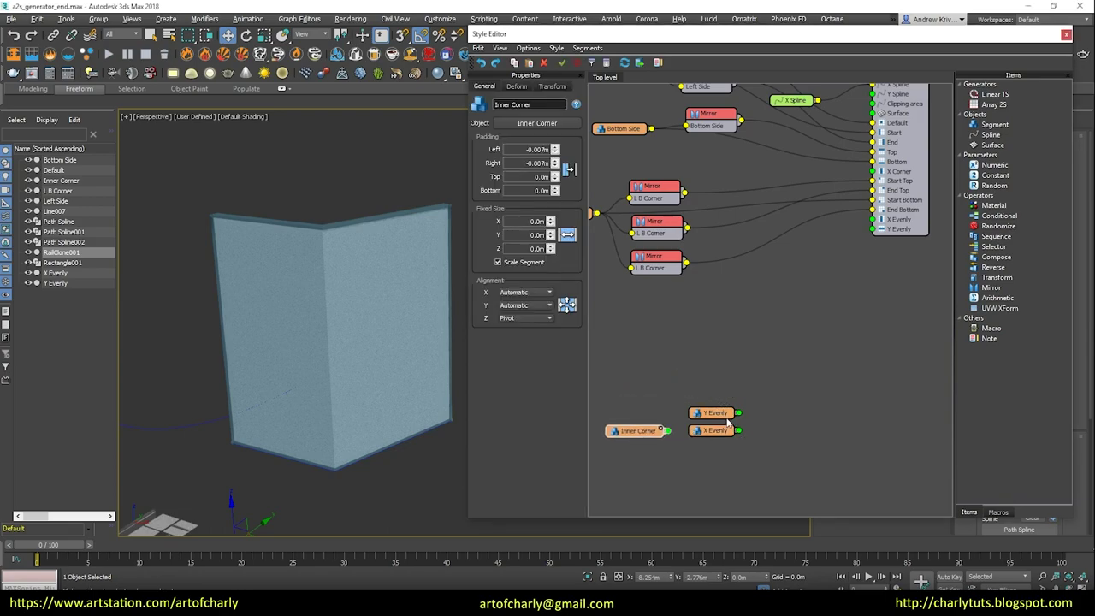
{"action": "left_click_drag", "start_coordinate": [742, 449], "coordinate": [716, 364]}
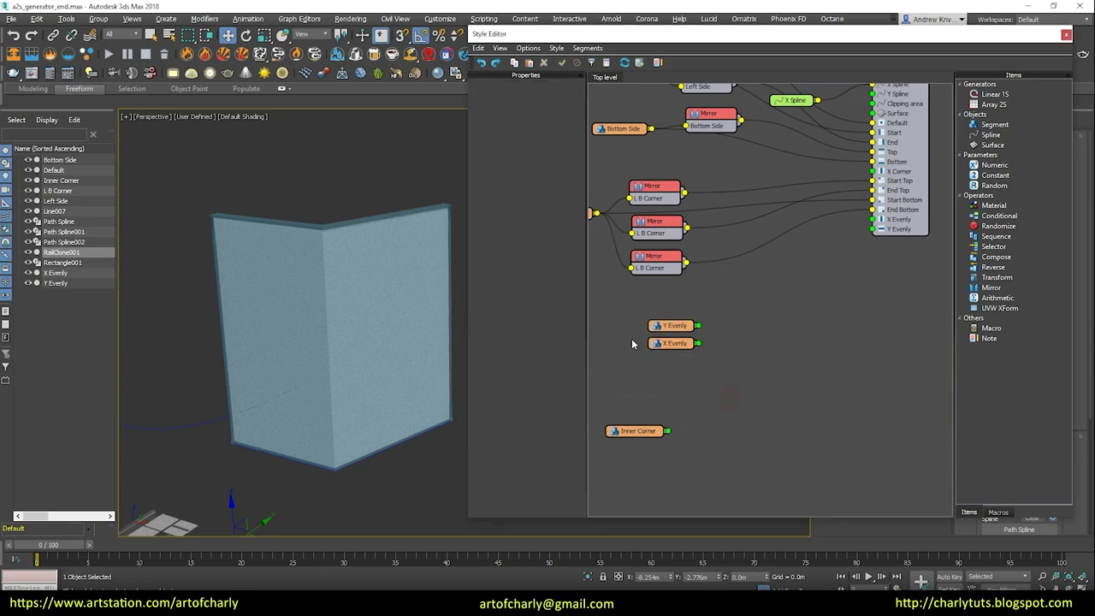
Step: Set Array 2S's X Evenly distance to 0.1m
{"action": "mouse_move", "coordinate": [666, 328]}
{"action": "left_mouse_down"}
{"action": "mouse_move", "coordinate": [678, 375]}
{"action": "mouse_move", "coordinate": [662, 320]}
{"action": "left_mouse_up"}
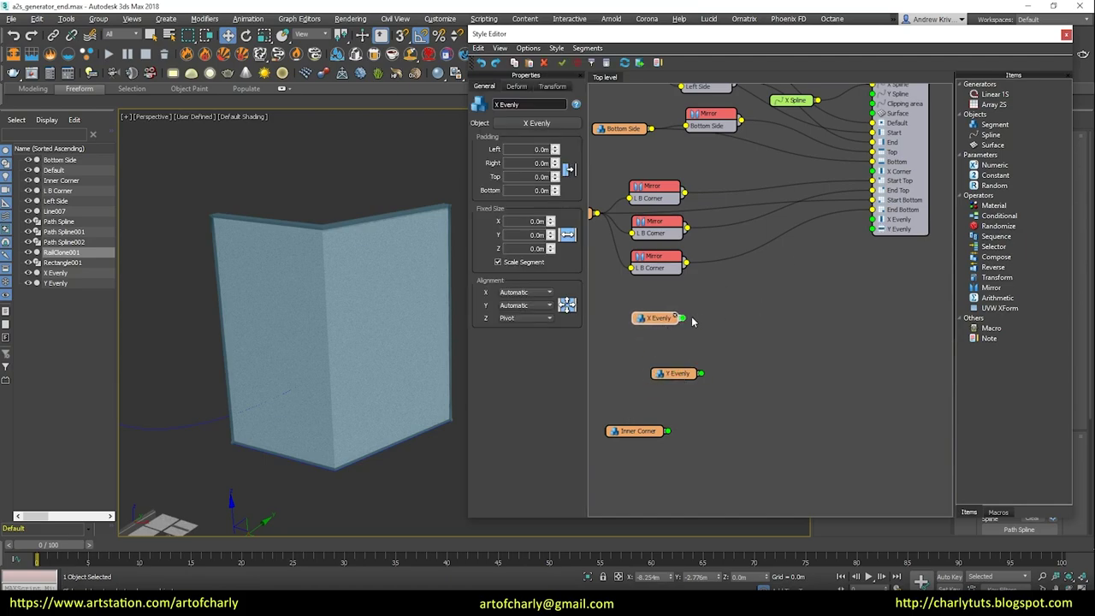
{"action": "mouse_move", "coordinate": [443, 250]}
{"action": "middle_mouse_down", "text": "alt"}
{"action": "mouse_move", "coordinate": [409, 248]}
{"action": "mouse_move", "coordinate": [244, 363]}
{"action": "middle_mouse_up", "text": "alt"}
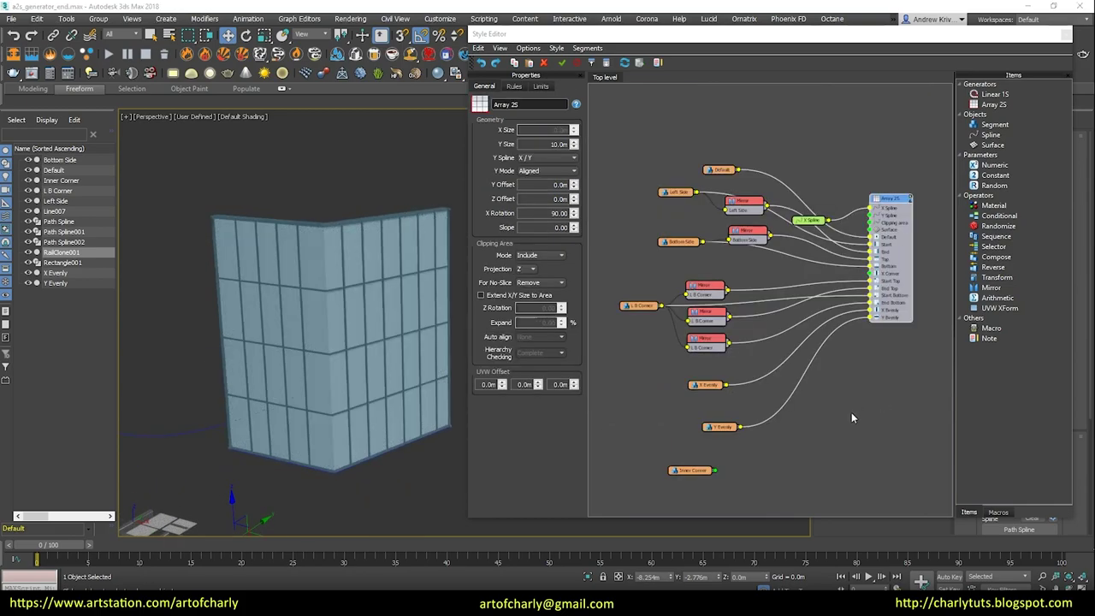
{"action": "left_click_drag", "start_coordinate": [883, 203], "coordinate": [880, 200]}
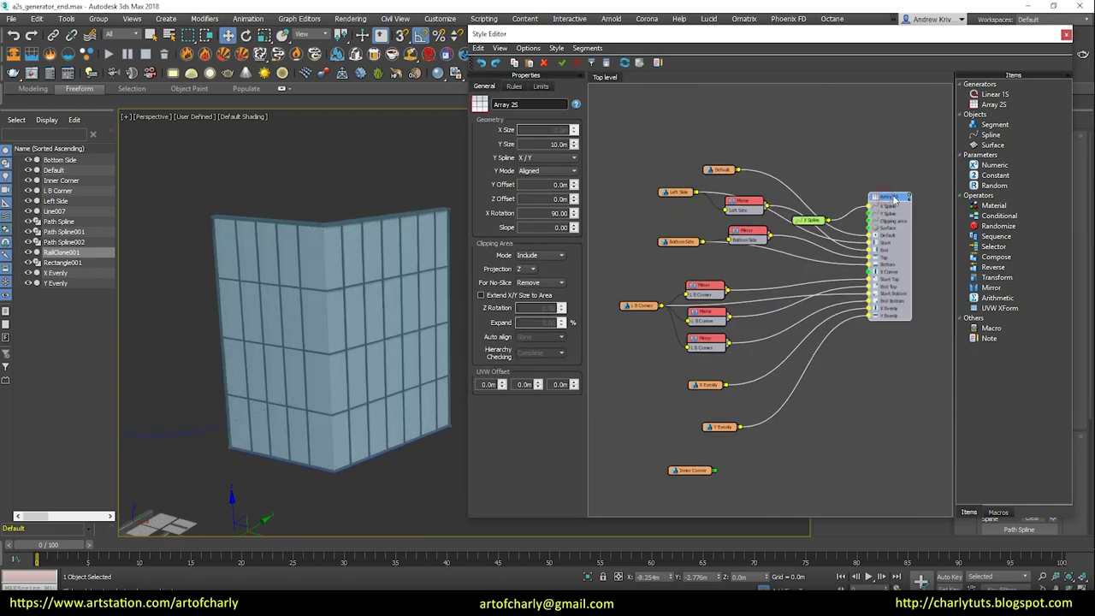
{"action": "left_click", "coordinate": [514, 86]}
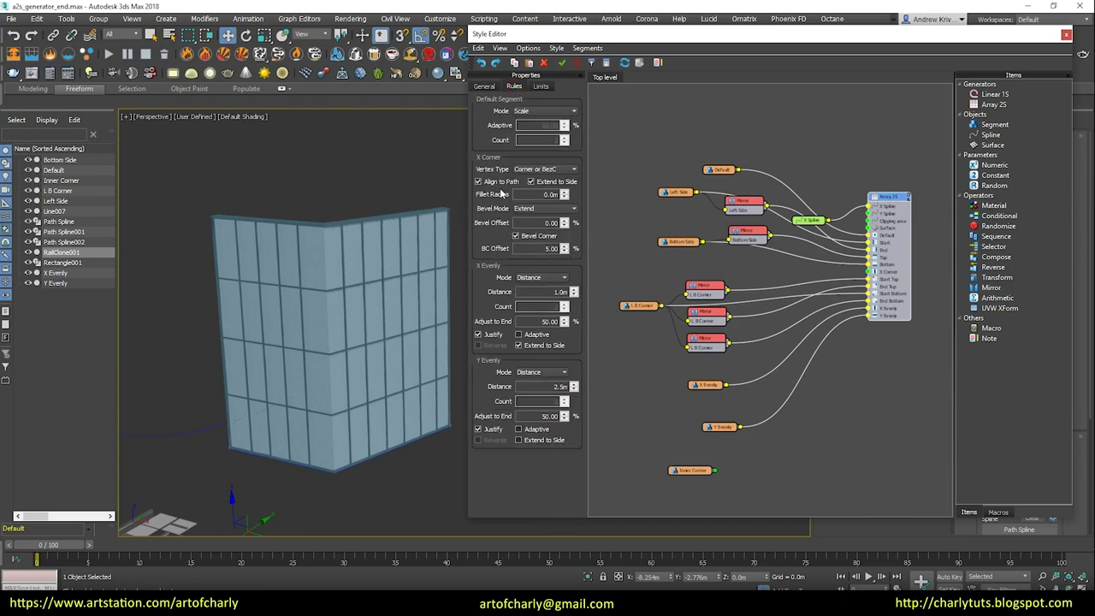
{"action": "left_click_drag", "start_coordinate": [548, 292], "coordinate": [643, 290]}
{"action": "type", "text": "0.1"}
{"action": "left_click", "coordinate": [383, 320]}
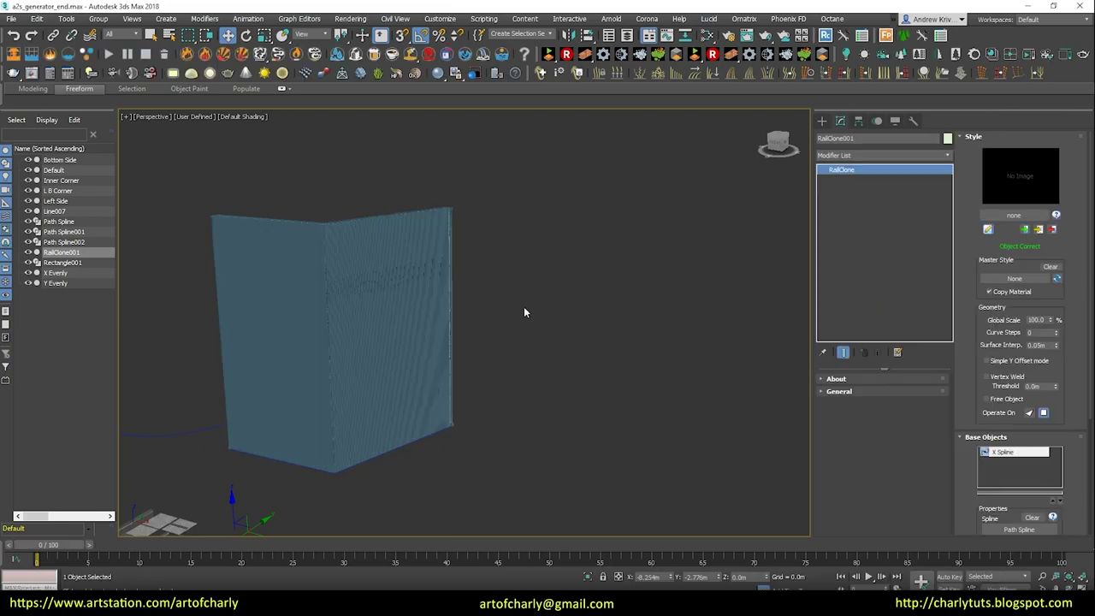
Step: Reset the X Evenly distance to 1.0m in the Style Editor
{"action": "double_click", "coordinate": [841, 169]}
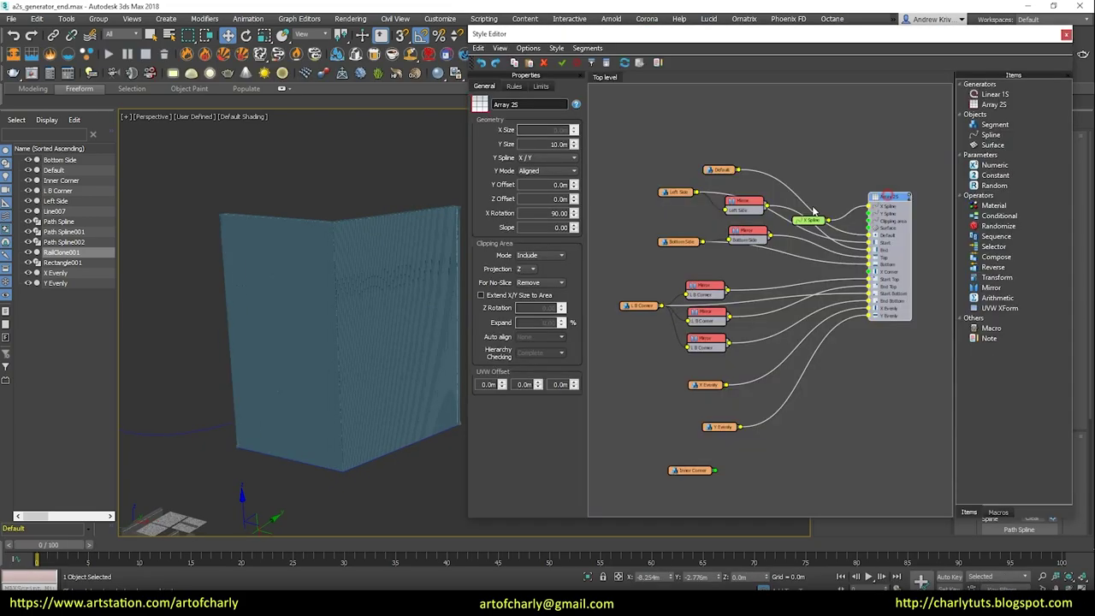
{"action": "left_click", "coordinate": [514, 87]}
{"action": "double_click", "coordinate": [539, 292]}
{"action": "type", "text": "1"}
{"action": "key", "text": "Return"}
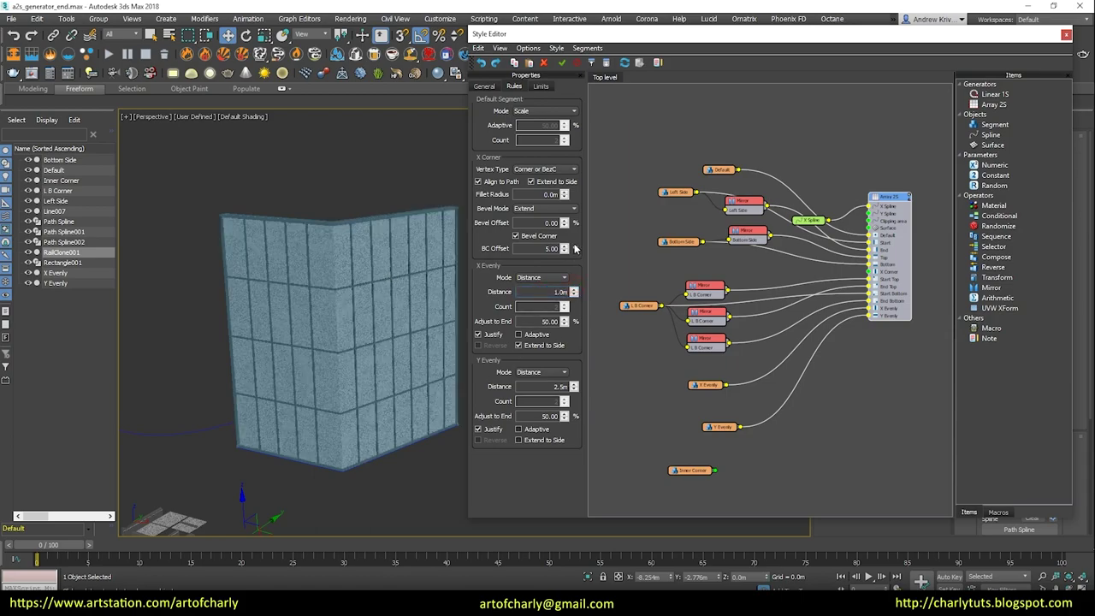
{"action": "left_click", "coordinate": [573, 290]}
{"action": "left_click_drag", "start_coordinate": [561, 307], "coordinate": [548, 293]}
{"action": "double_click", "coordinate": [548, 294]}
{"action": "type", "text": "1"}
{"action": "key", "text": "Return"}
{"action": "left_click", "coordinate": [368, 384]}
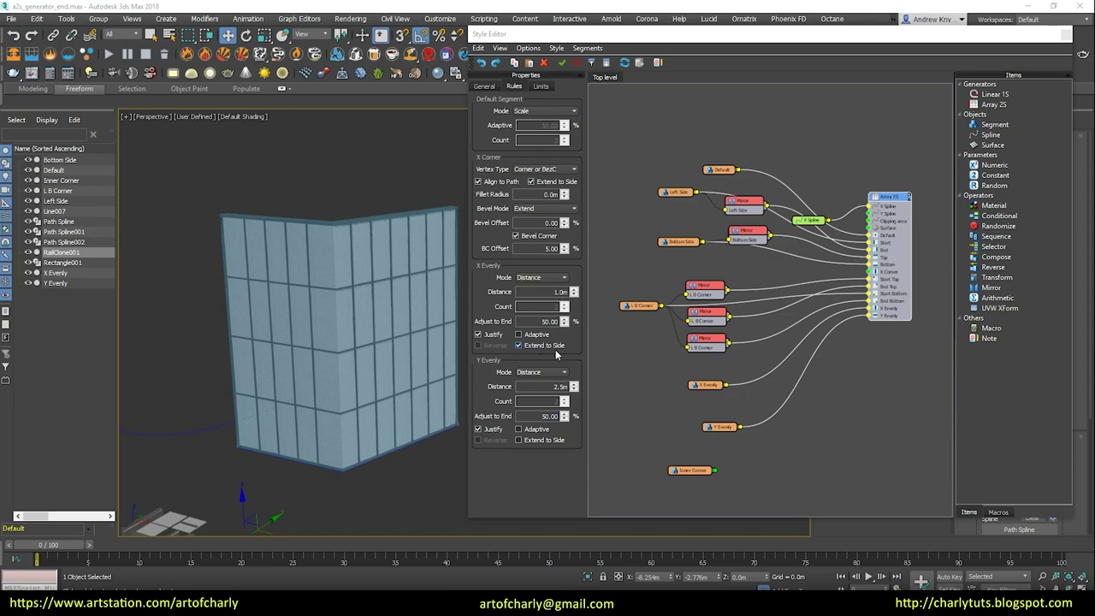
Step: Toggle X Evenly's Extend to Side off and back on, then connect Inner Corner to the array
{"action": "left_click", "coordinate": [518, 345]}
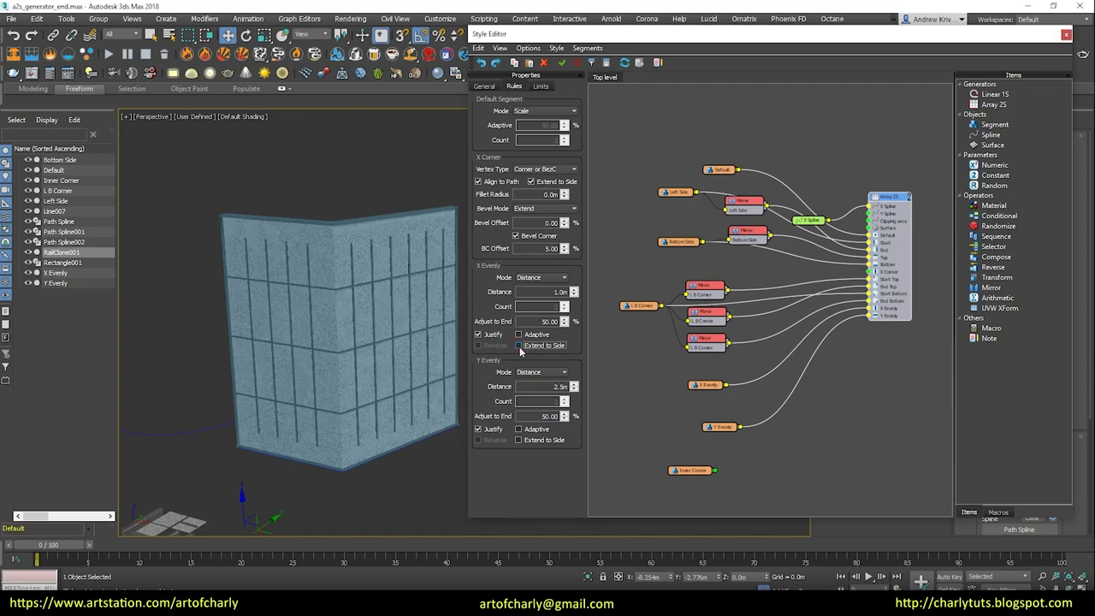
{"action": "scroll", "coordinate": [352, 274], "scroll_direction": "up", "scroll_amount": 5}
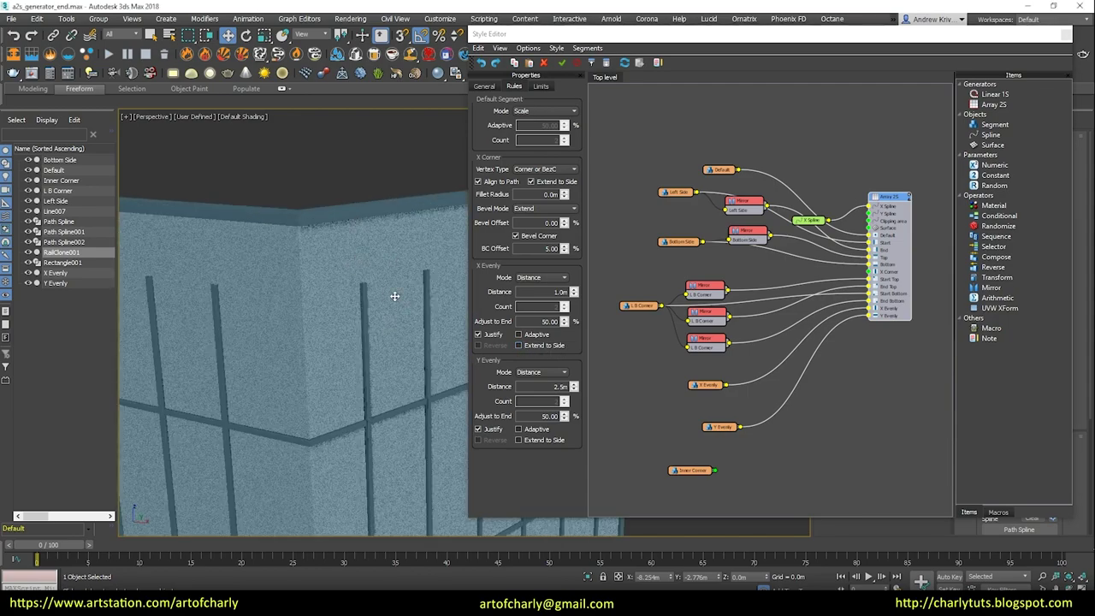
{"action": "scroll", "coordinate": [352, 268], "scroll_direction": "down", "scroll_amount": 5}
{"action": "mouse_move", "coordinate": [249, 359]}
{"action": "middle_mouse_down", "text": "alt"}
{"action": "mouse_move", "coordinate": [342, 310]}
{"action": "mouse_move", "coordinate": [366, 367]}
{"action": "mouse_move", "coordinate": [370, 294]}
{"action": "mouse_move", "coordinate": [359, 406]}
{"action": "mouse_move", "coordinate": [335, 367]}
{"action": "mouse_move", "coordinate": [354, 438]}
{"action": "mouse_move", "coordinate": [531, 385]}
{"action": "middle_mouse_up", "text": "alt"}
{"action": "left_click", "coordinate": [518, 345]}
{"action": "scroll", "coordinate": [357, 422], "scroll_direction": "down", "scroll_amount": 3}
{"action": "middle_click_drag", "start_coordinate": [357, 425], "coordinate": [365, 283], "text": "alt"}
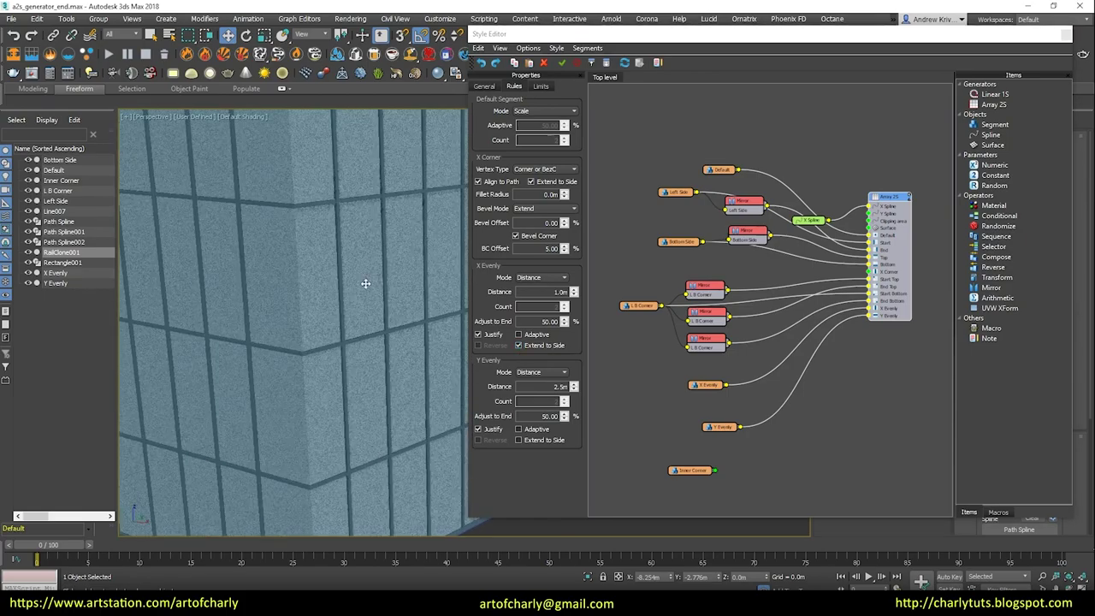
{"action": "scroll", "coordinate": [365, 283], "scroll_direction": "down", "scroll_amount": 3}
{"action": "scroll", "coordinate": [337, 310], "scroll_direction": "down", "scroll_amount": 2}
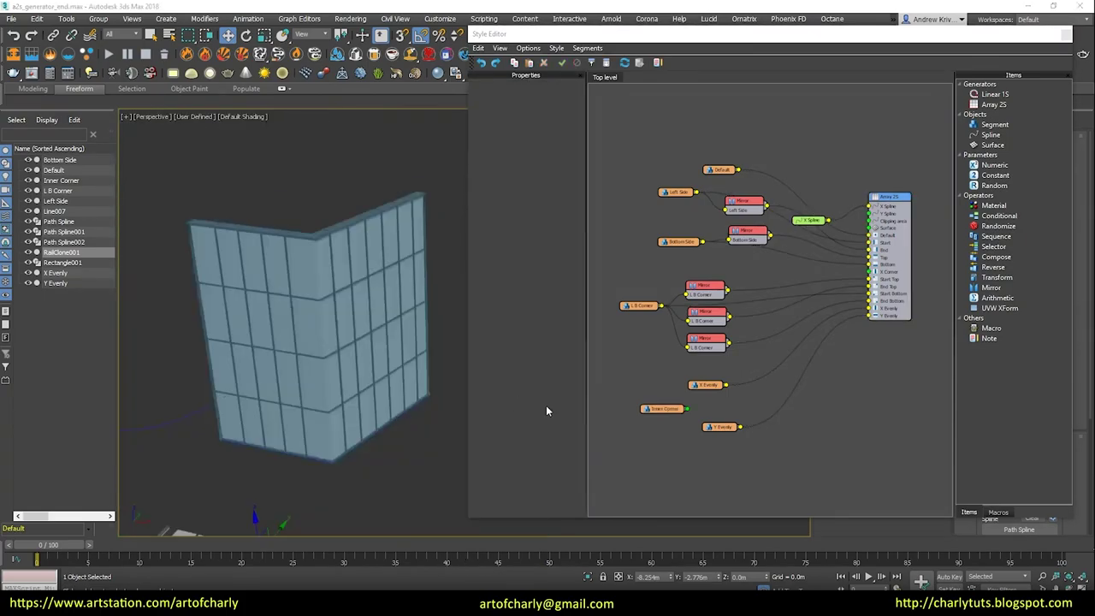
{"action": "scroll", "coordinate": [662, 427], "scroll_direction": "up", "scroll_amount": 2}
{"action": "mouse_move", "coordinate": [629, 430]}
{"action": "left_mouse_down"}
{"action": "mouse_move", "coordinate": [674, 429]}
{"action": "mouse_move", "coordinate": [884, 251]}
{"action": "left_mouse_up"}
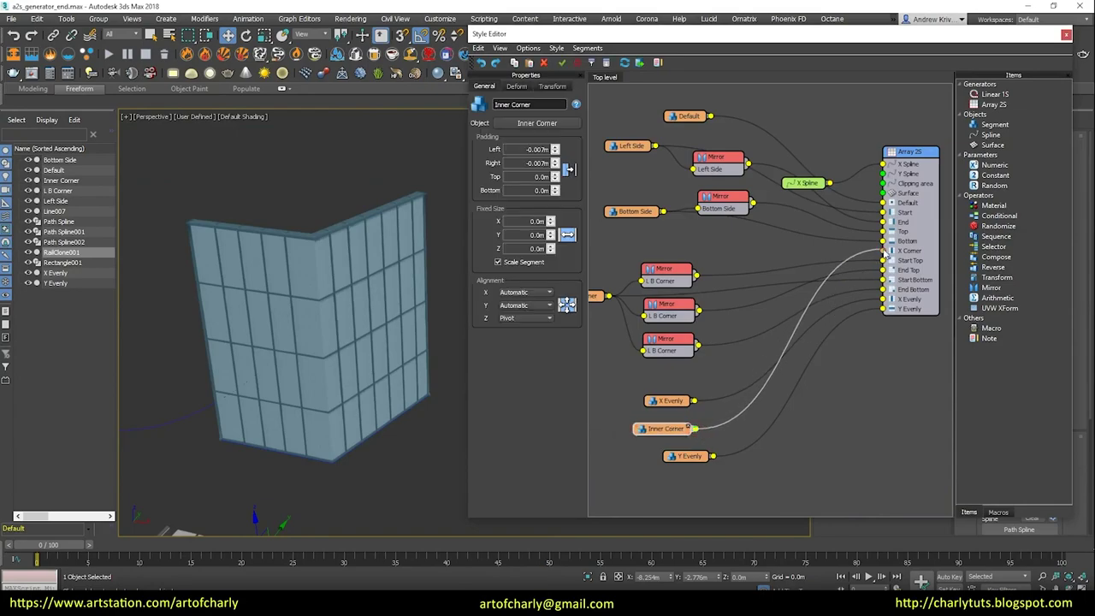
Step: Turn Array 2S's X Corner Extend to Side off and back on to compare
{"action": "mouse_move", "coordinate": [305, 303]}
{"action": "middle_mouse_down", "text": "alt"}
{"action": "mouse_move", "coordinate": [247, 311]}
{"action": "mouse_move", "coordinate": [318, 318]}
{"action": "middle_mouse_up", "text": "alt"}
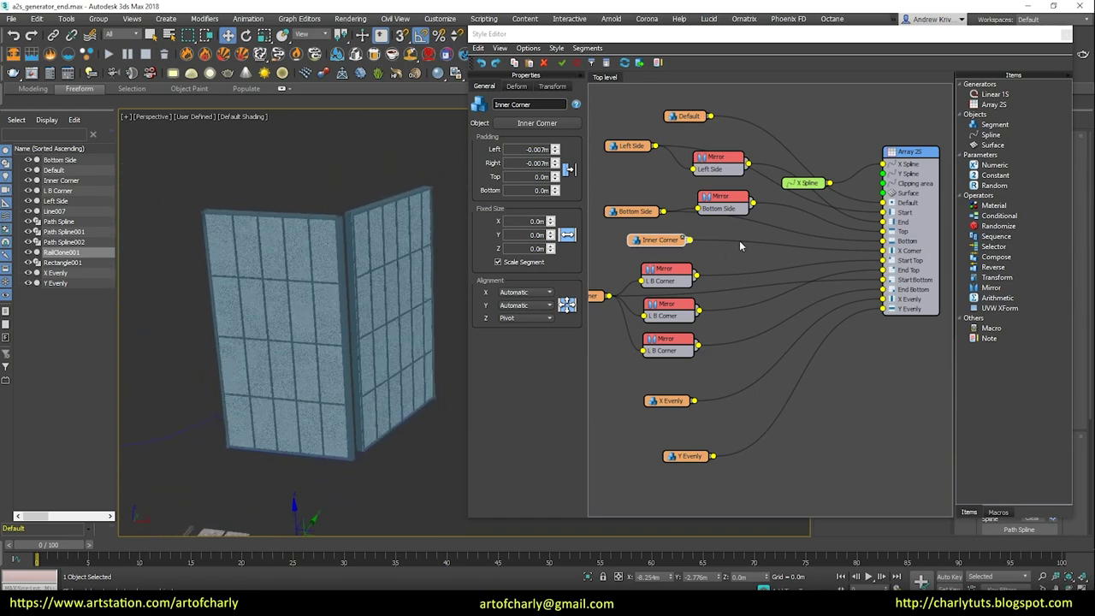
{"action": "left_click", "coordinate": [900, 163]}
{"action": "left_click", "coordinate": [514, 88]}
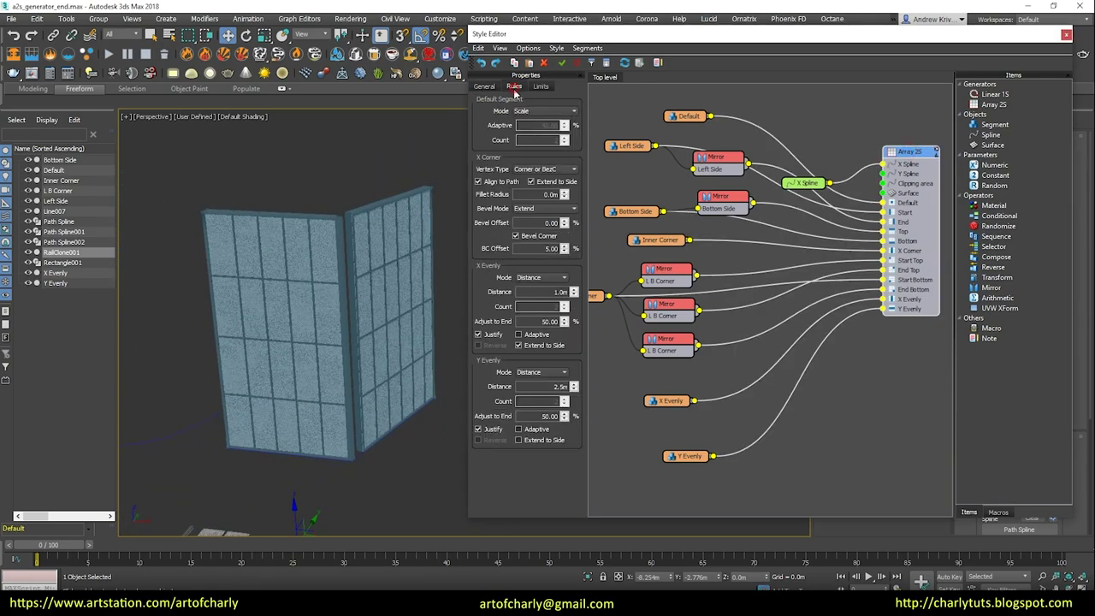
{"action": "left_click", "coordinate": [530, 182]}
{"action": "scroll", "coordinate": [331, 216], "scroll_direction": "up", "scroll_amount": 5}
{"action": "middle_click_drag", "start_coordinate": [332, 216], "coordinate": [359, 214], "text": "alt"}
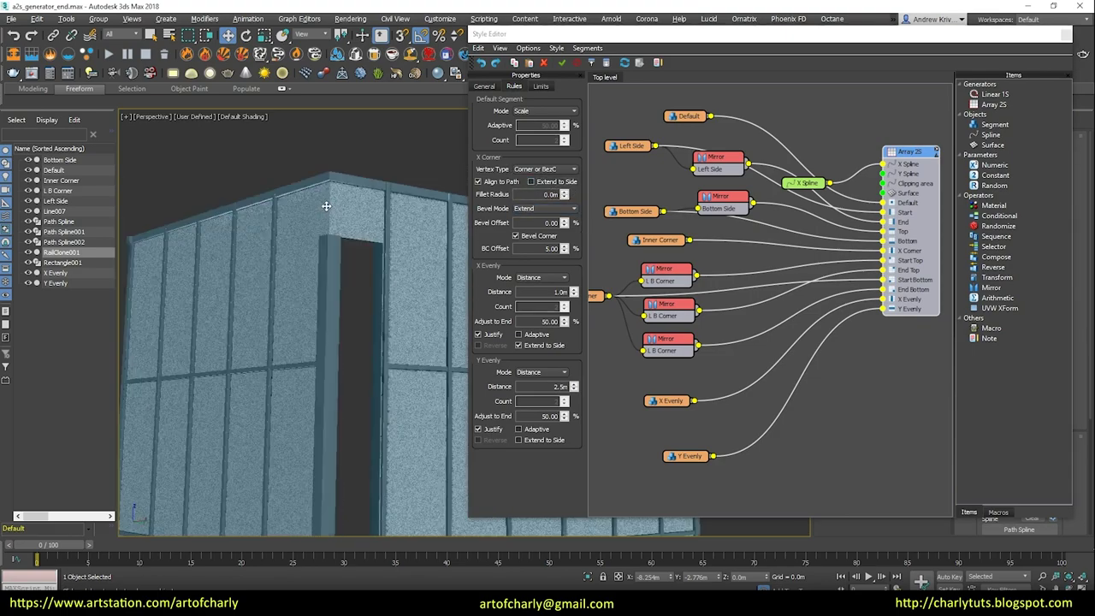
{"action": "left_click", "coordinate": [532, 181]}
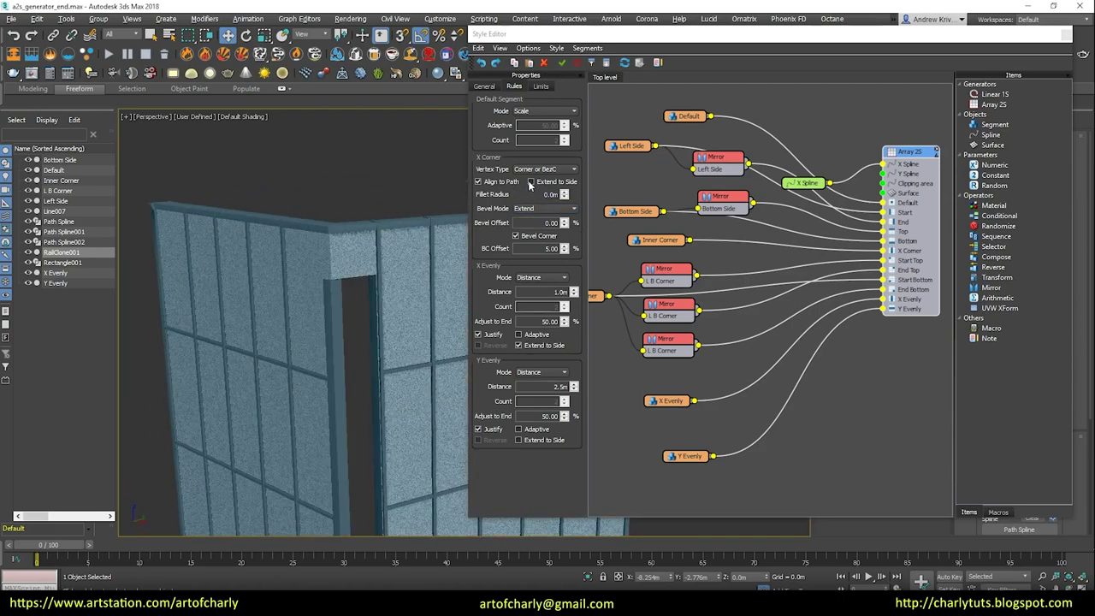
Step: Toggle Bevel Corner off and on, leaving it enabled, and move the Y Evenly node up
{"action": "left_click", "coordinate": [518, 237]}
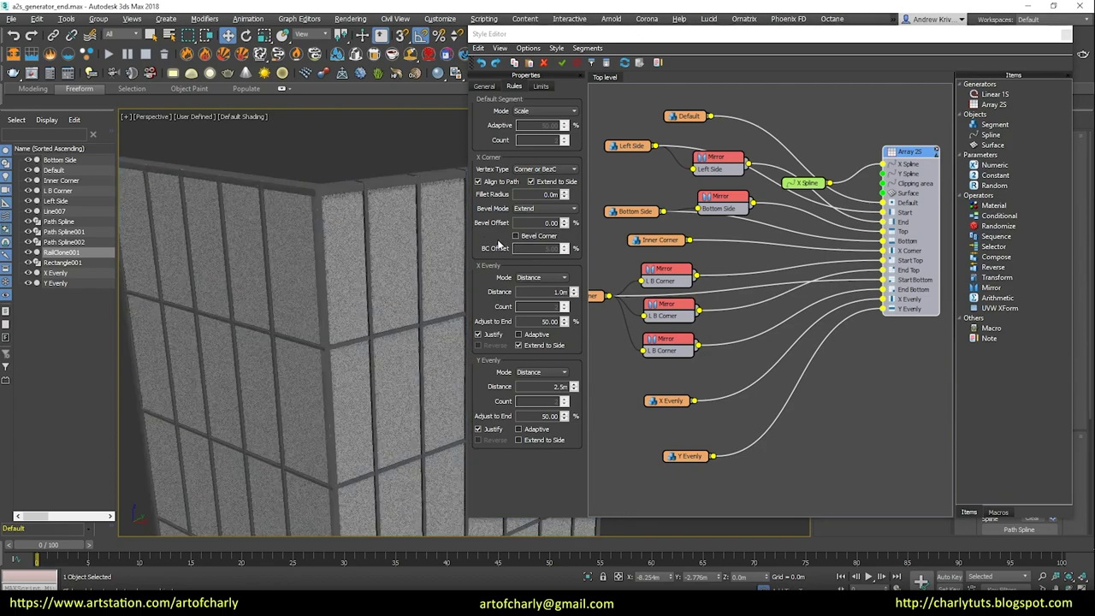
{"action": "left_click", "coordinate": [516, 237]}
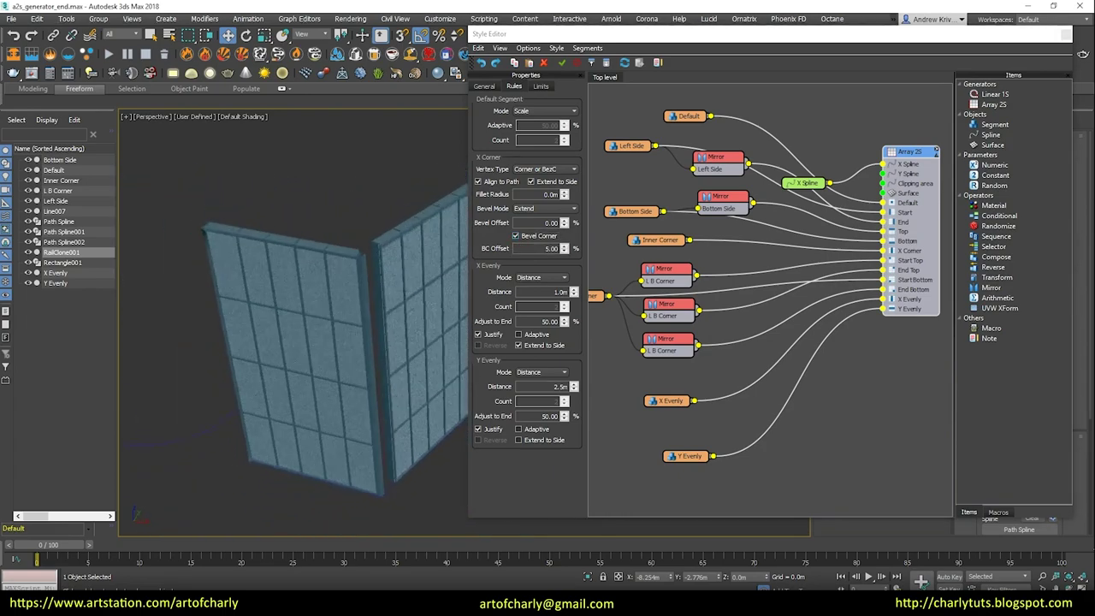
{"action": "middle_click_drag", "start_coordinate": [290, 280], "coordinate": [335, 160], "text": "alt"}
{"action": "scroll", "coordinate": [367, 223], "scroll_direction": "up", "scroll_amount": 3}
{"action": "scroll", "coordinate": [382, 247], "scroll_direction": "up", "scroll_amount": 3}
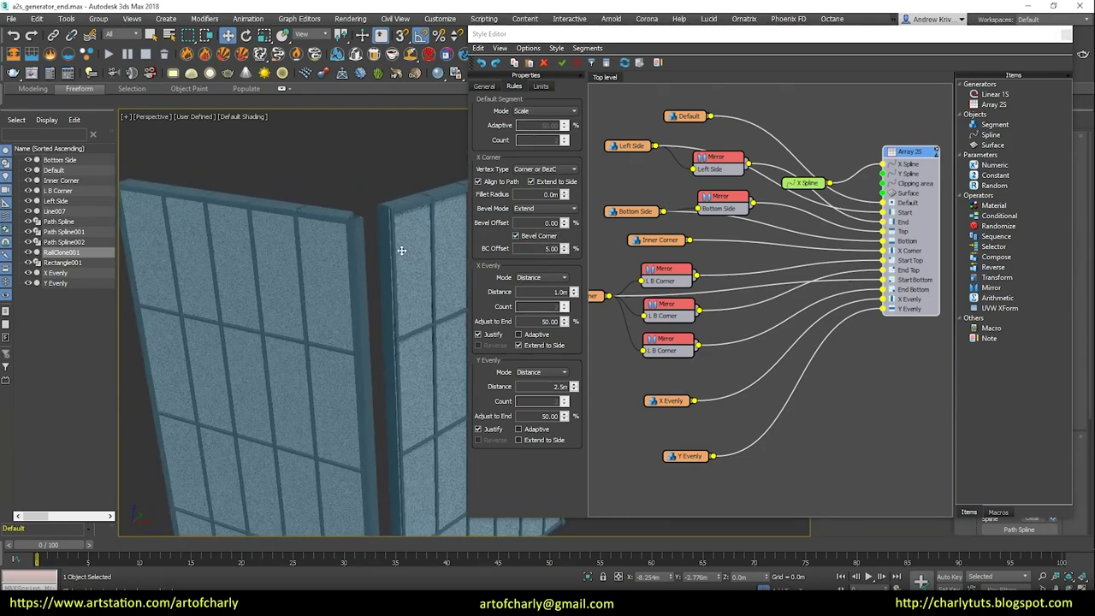
{"action": "left_click", "coordinate": [516, 236]}
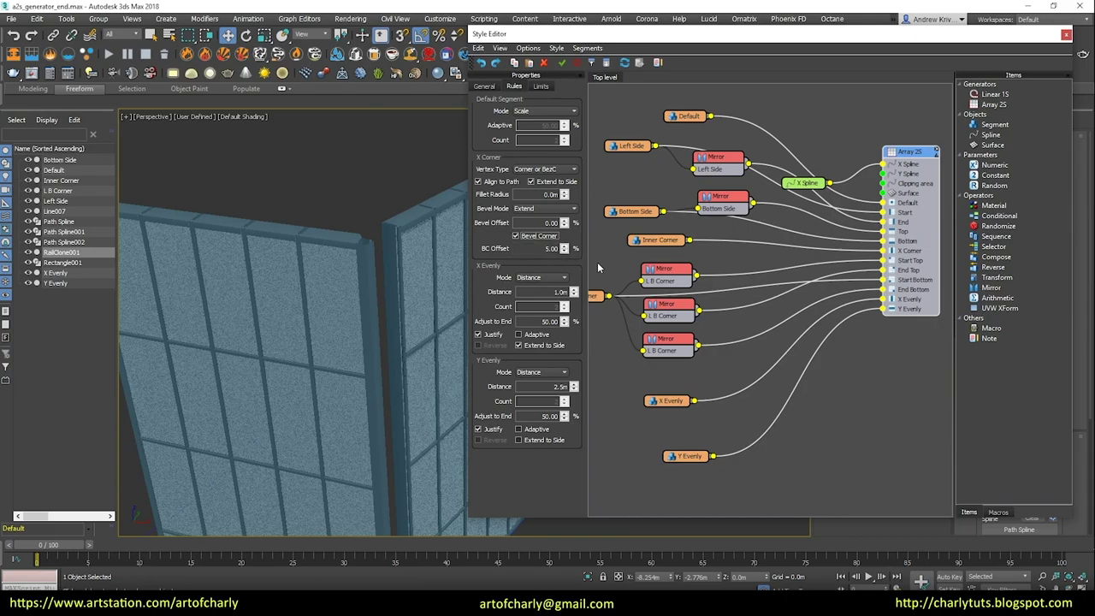
{"action": "middle_click_drag", "start_coordinate": [361, 383], "coordinate": [337, 227], "text": "alt"}
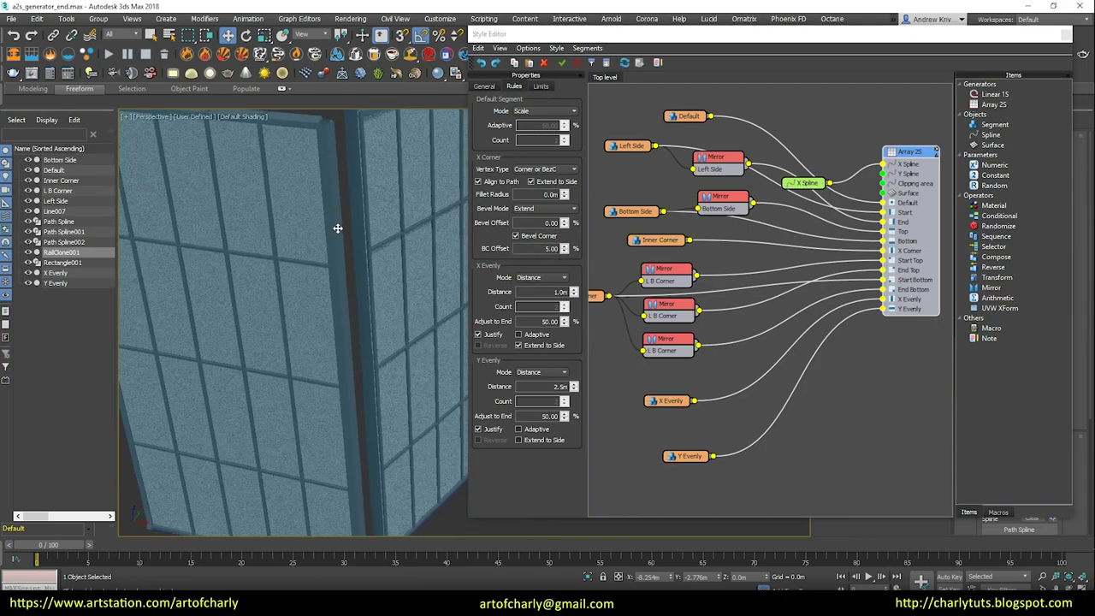
{"action": "scroll", "coordinate": [376, 255], "scroll_direction": "down", "scroll_amount": 5}
{"action": "scroll", "coordinate": [301, 265], "scroll_direction": "up", "scroll_amount": 3}
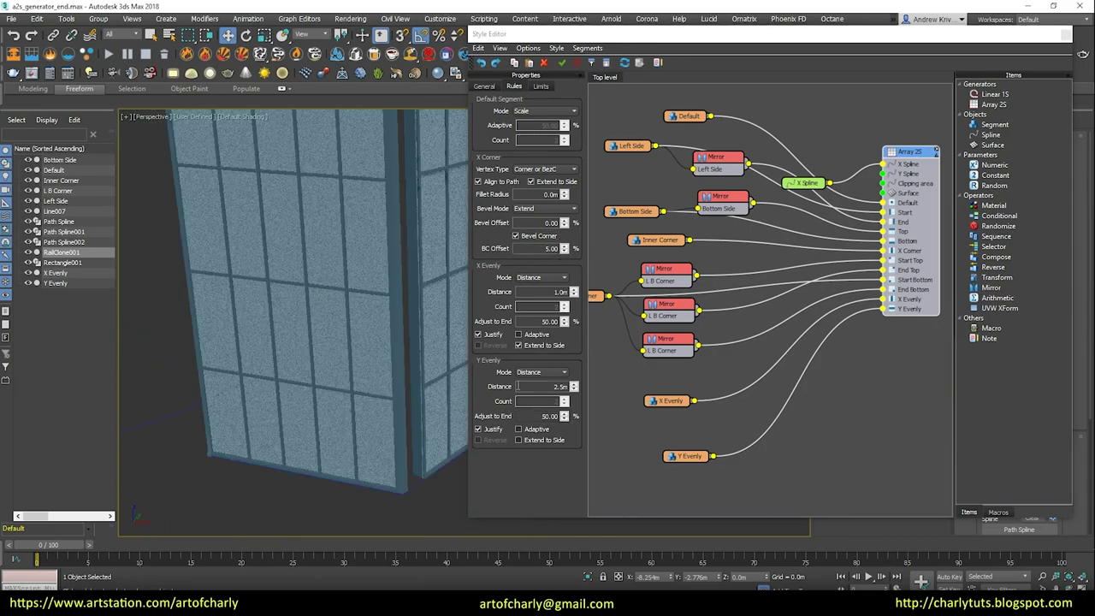
{"action": "left_click_drag", "start_coordinate": [688, 456], "coordinate": [674, 434]}
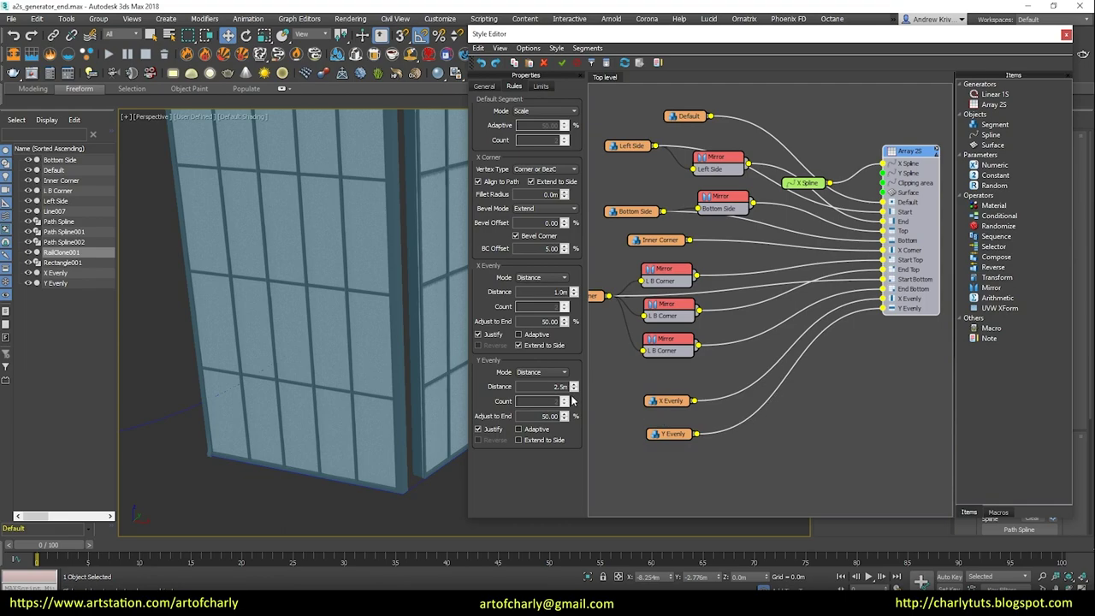
Step: Try Y Evenly distances of 1.0m and 3.0m, then restore 2.5m
{"action": "type", "text": "1"}
{"action": "key", "text": "Return"}
{"action": "middle_click_drag", "start_coordinate": [363, 265], "coordinate": [402, 282], "text": "alt"}
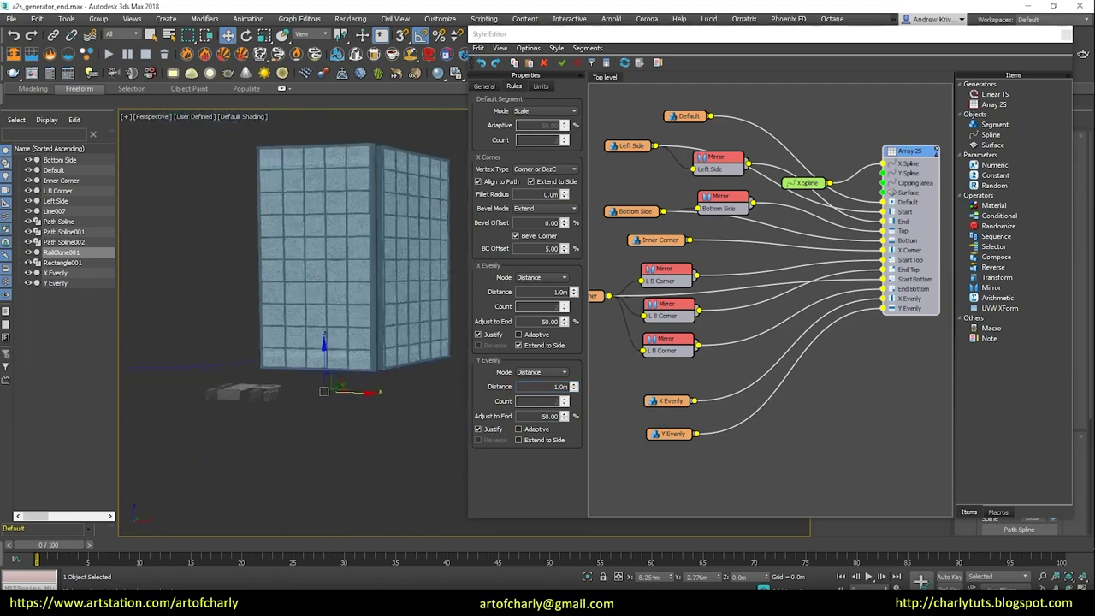
{"action": "left_click", "coordinate": [608, 391]}
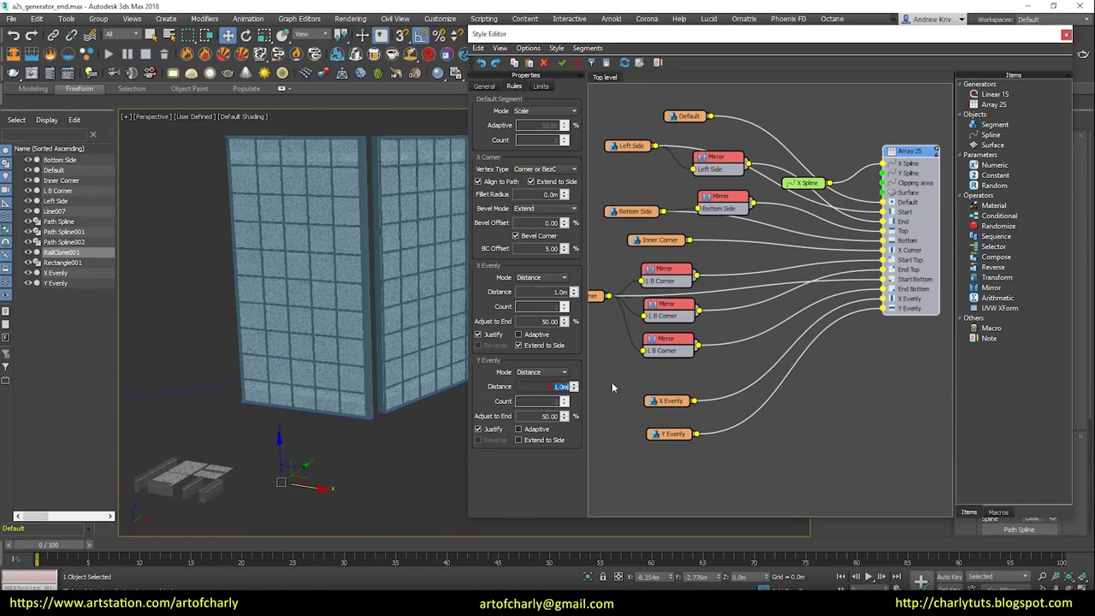
{"action": "type", "text": "3"}
{"action": "key", "text": "Return"}
{"action": "mouse_move", "coordinate": [361, 403]}
{"action": "middle_mouse_down", "text": "alt"}
{"action": "mouse_move", "coordinate": [325, 349]}
{"action": "mouse_move", "coordinate": [305, 360]}
{"action": "middle_mouse_up", "text": "alt"}
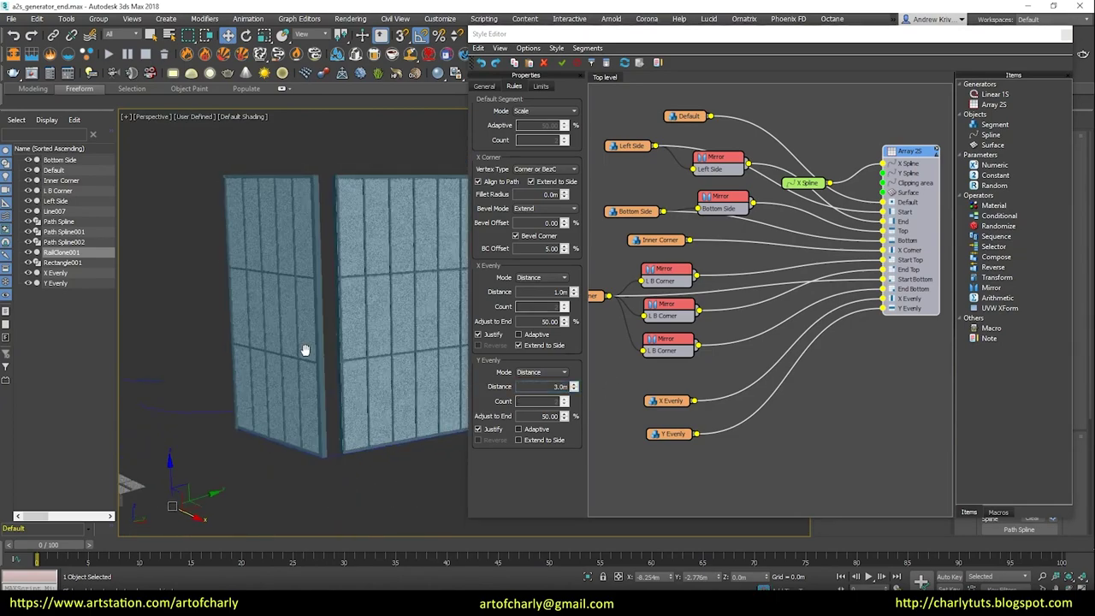
{"action": "left_click", "coordinate": [558, 387]}
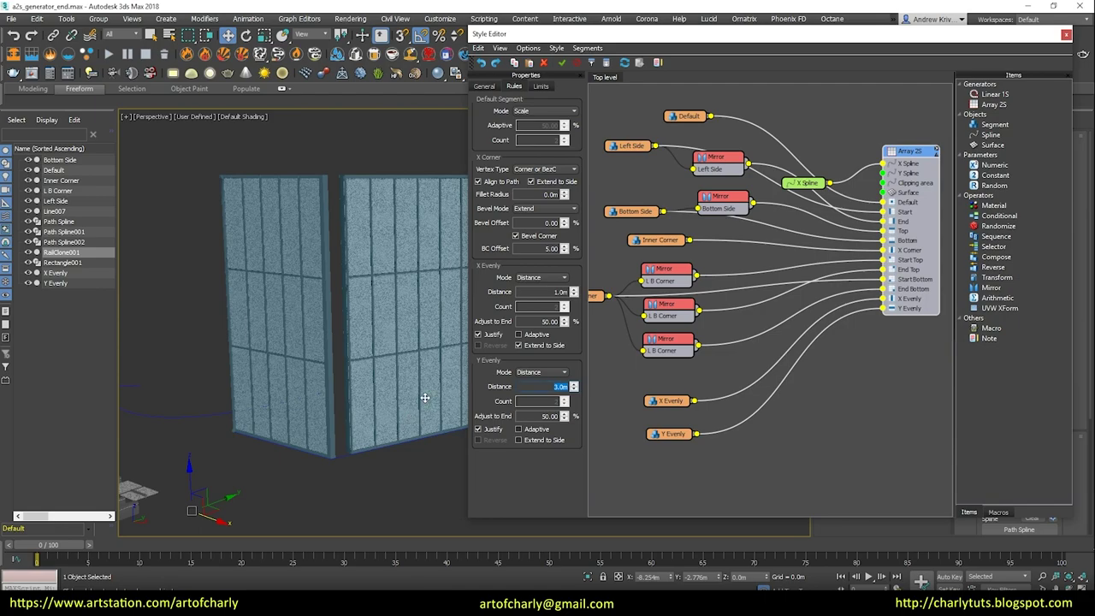
{"action": "type", "text": "25"}
{"action": "key", "text": "Return"}
Step: Turn on Extend to Side for Y Evenly and view the tilted panels
{"action": "middle_click_drag", "start_coordinate": [321, 321], "coordinate": [323, 359], "text": "alt"}
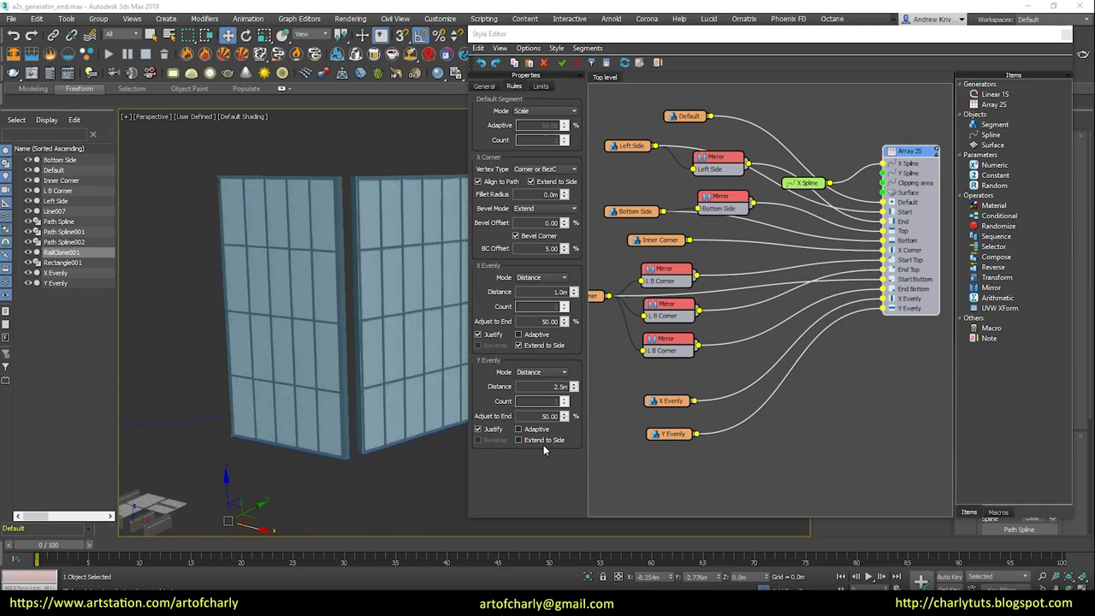
{"action": "mouse_move", "coordinate": [238, 336]}
{"action": "middle_mouse_down", "text": "alt"}
{"action": "mouse_move", "coordinate": [246, 316]}
{"action": "mouse_move", "coordinate": [286, 334]}
{"action": "mouse_move", "coordinate": [252, 357]}
{"action": "mouse_move", "coordinate": [226, 339]}
{"action": "mouse_move", "coordinate": [244, 320]}
{"action": "mouse_move", "coordinate": [291, 405]}
{"action": "middle_mouse_up", "text": "alt"}
{"action": "scroll", "coordinate": [246, 316], "scroll_direction": "up", "scroll_amount": 5}
{"action": "scroll", "coordinate": [245, 320], "scroll_direction": "down", "scroll_amount": 5}
{"action": "scroll", "coordinate": [245, 320], "scroll_direction": "up", "scroll_amount": 5}
{"action": "scroll", "coordinate": [291, 404], "scroll_direction": "up", "scroll_amount": 3}
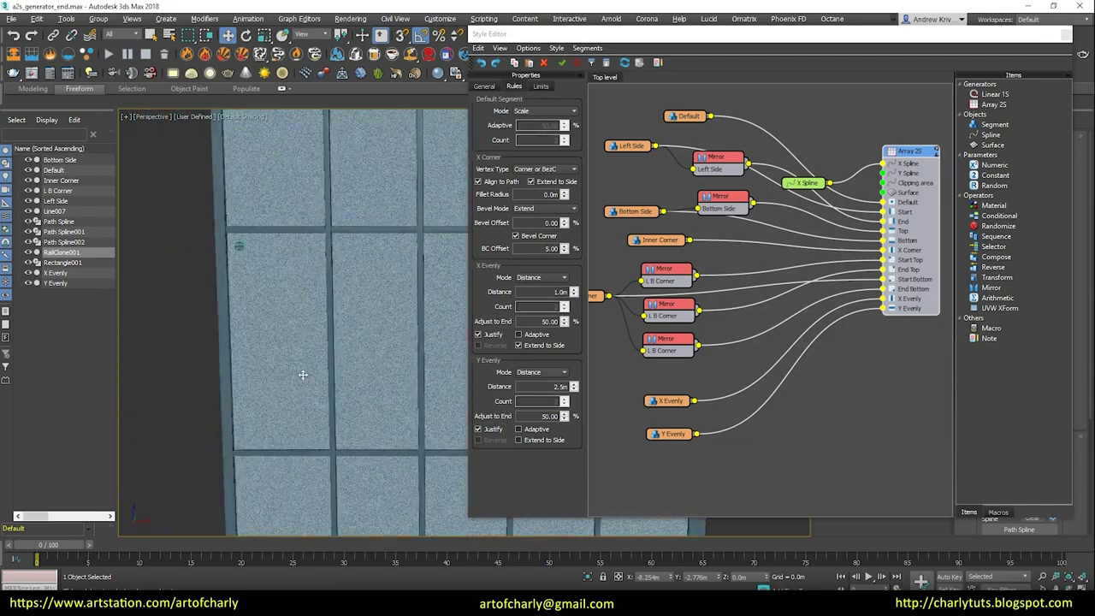
{"action": "left_click", "coordinate": [518, 440]}
{"action": "mouse_move", "coordinate": [242, 281]}
{"action": "middle_mouse_down", "text": "alt"}
{"action": "mouse_move", "coordinate": [234, 223]}
{"action": "mouse_move", "coordinate": [313, 251]}
{"action": "mouse_move", "coordinate": [352, 315]}
{"action": "middle_mouse_up", "text": "alt"}
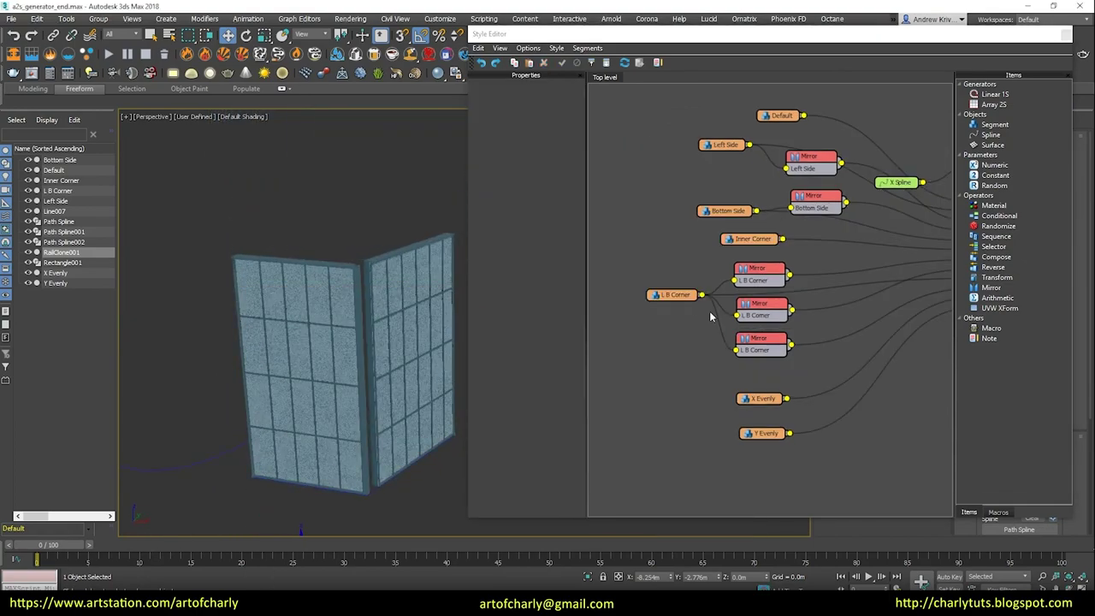
{"action": "left_click", "coordinate": [676, 294]}
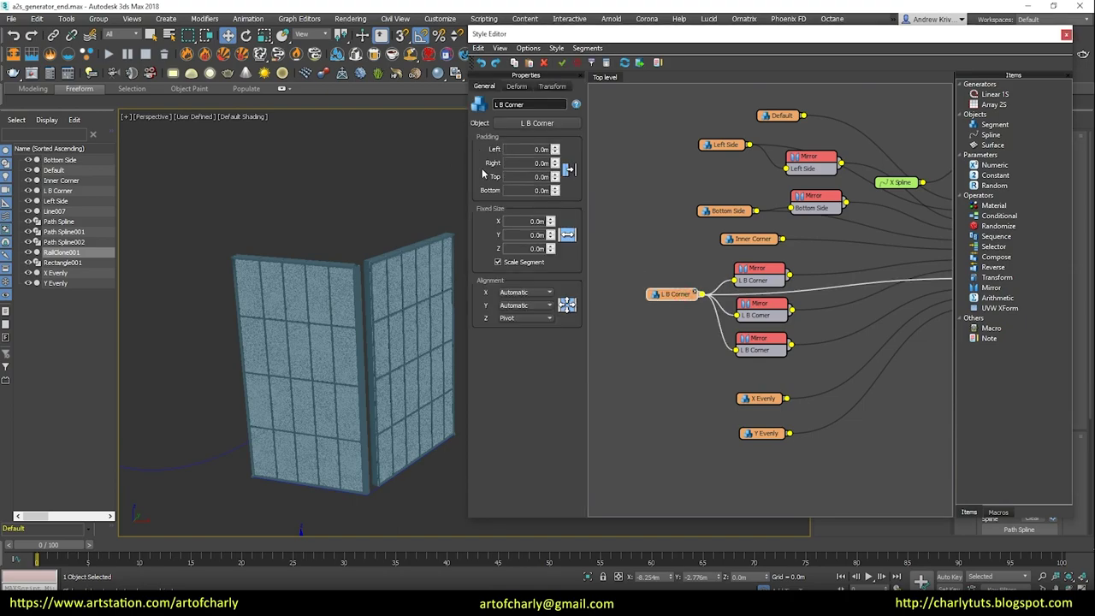
{"action": "mouse_move", "coordinate": [206, 320]}
{"action": "middle_mouse_down", "text": "alt"}
{"action": "mouse_move", "coordinate": [289, 301]}
{"action": "mouse_move", "coordinate": [186, 296]}
{"action": "mouse_move", "coordinate": [208, 313]}
{"action": "middle_mouse_up", "text": "alt"}
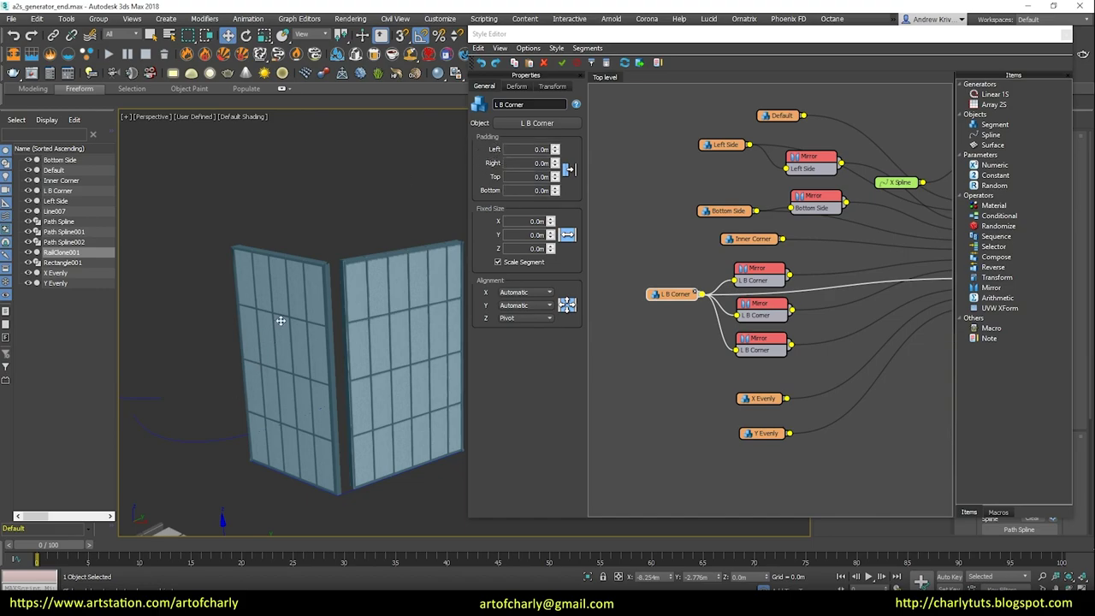
{"action": "middle_click_drag", "start_coordinate": [263, 337], "coordinate": [281, 252], "text": "alt"}
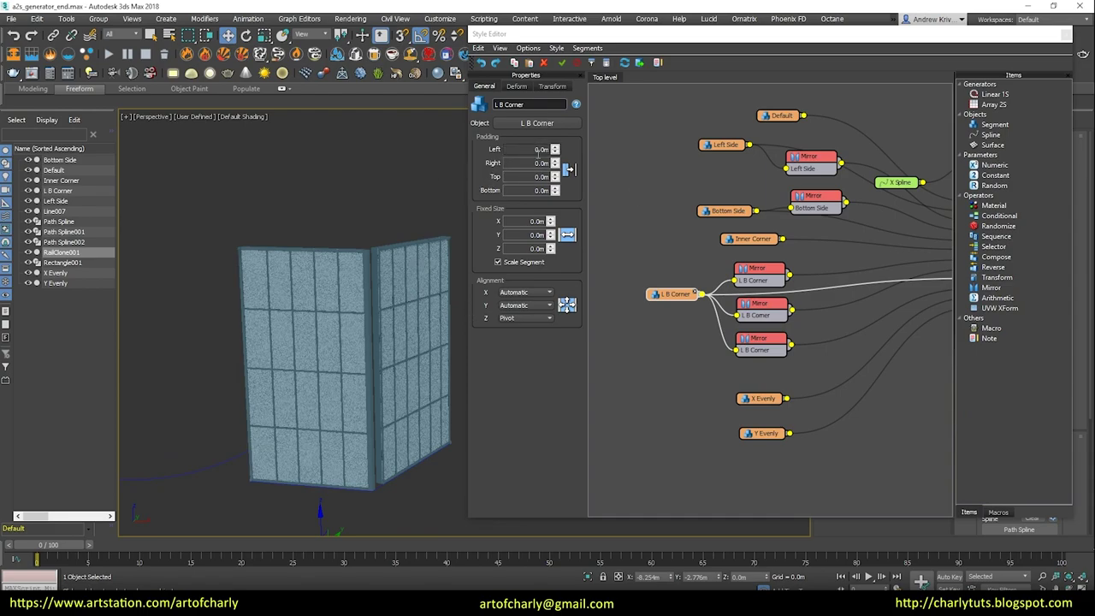
{"action": "left_click", "coordinate": [718, 211]}
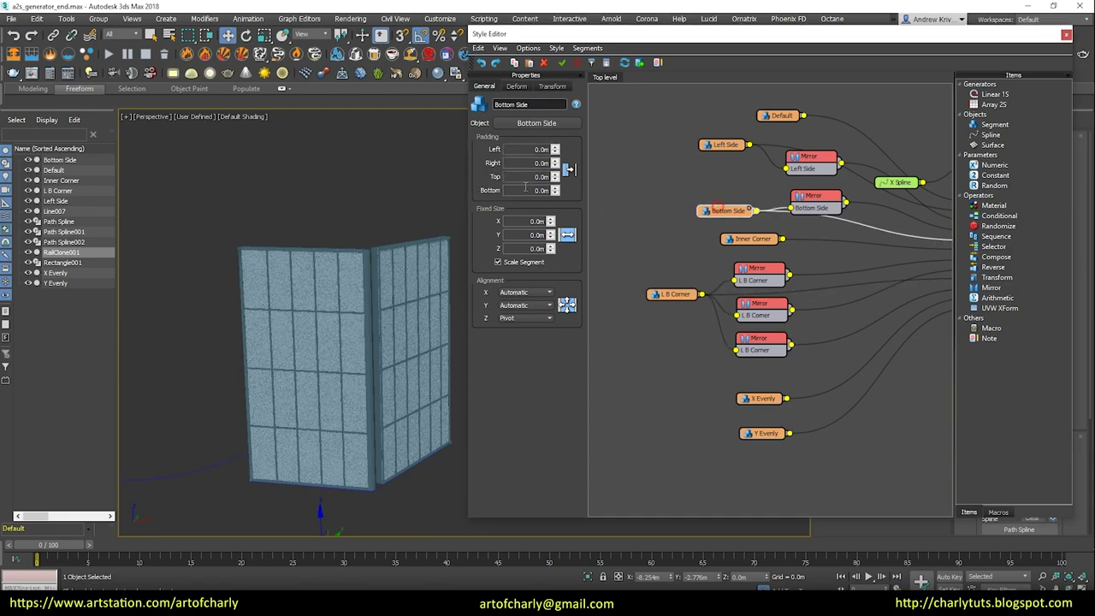
{"action": "scroll", "coordinate": [261, 302], "scroll_direction": "down", "scroll_amount": 5}
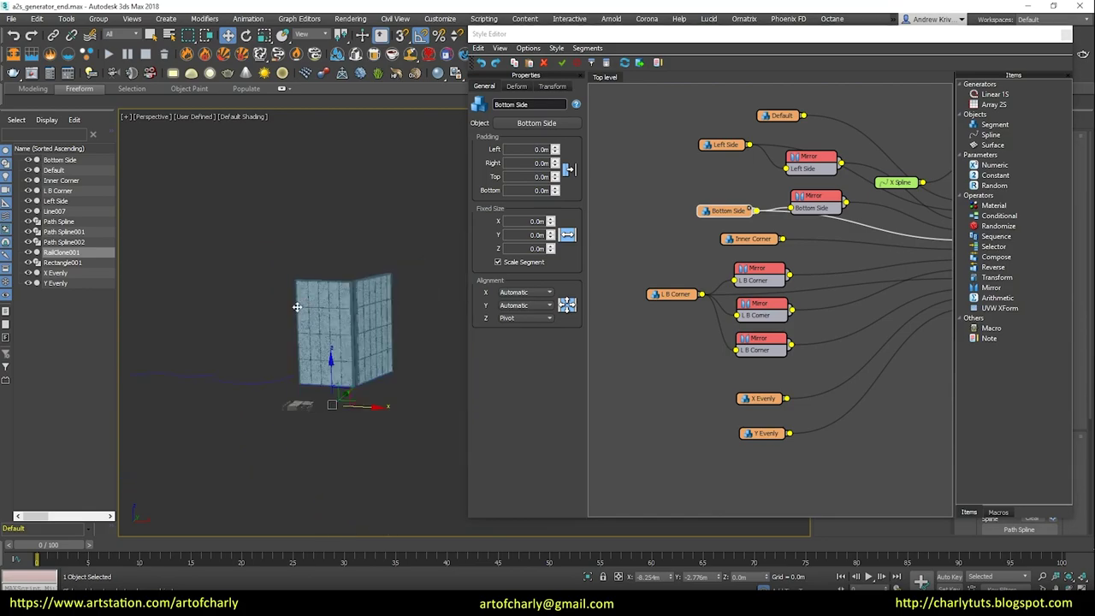
{"action": "mouse_move", "coordinate": [261, 316]}
{"action": "middle_mouse_down"}
{"action": "mouse_move", "coordinate": [328, 366]}
{"action": "mouse_move", "coordinate": [303, 362]}
{"action": "middle_mouse_up"}
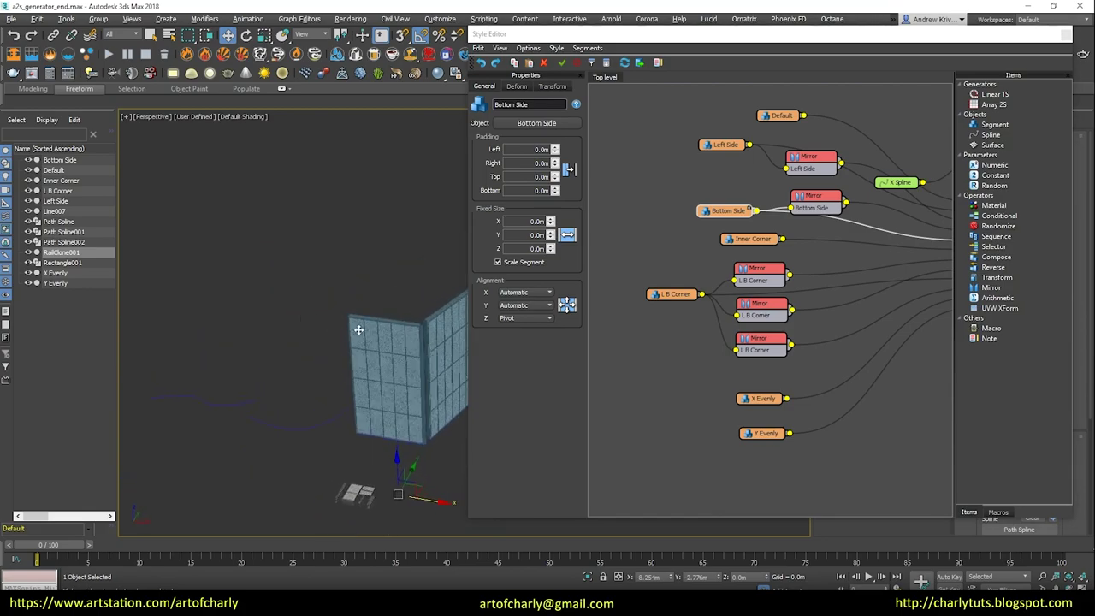
{"action": "left_click", "coordinate": [661, 352]}
{"action": "scroll", "coordinate": [660, 353], "scroll_direction": "down", "scroll_amount": 2}
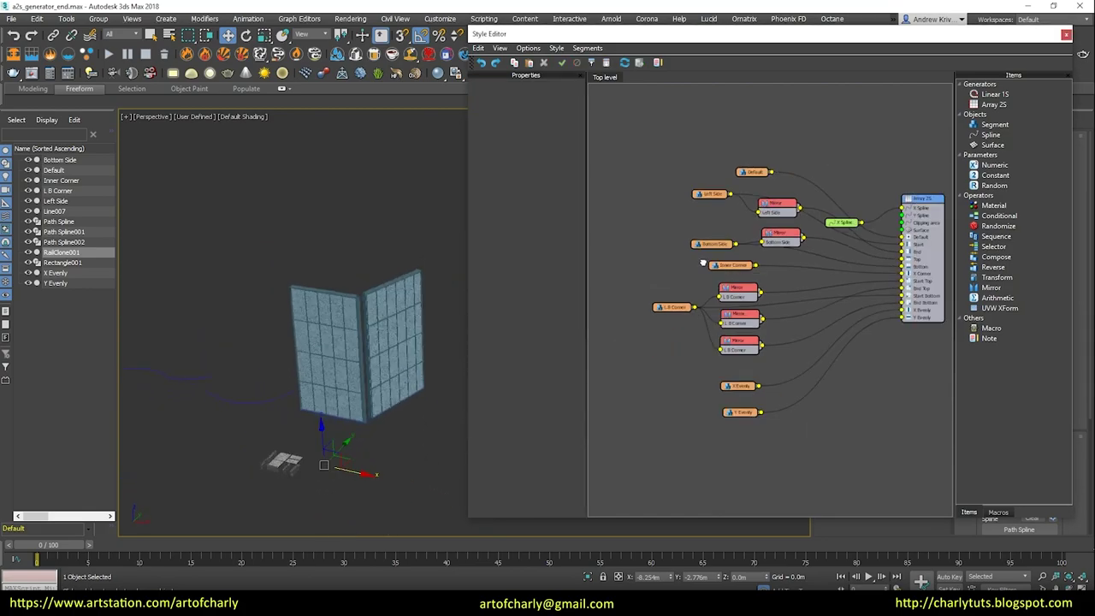
Step: Move the X Spline node up and pick Path Spline001 as the wall's path
{"action": "scroll", "coordinate": [660, 353], "scroll_direction": "down", "scroll_amount": 1}
{"action": "left_click_drag", "start_coordinate": [787, 228], "coordinate": [774, 151]}
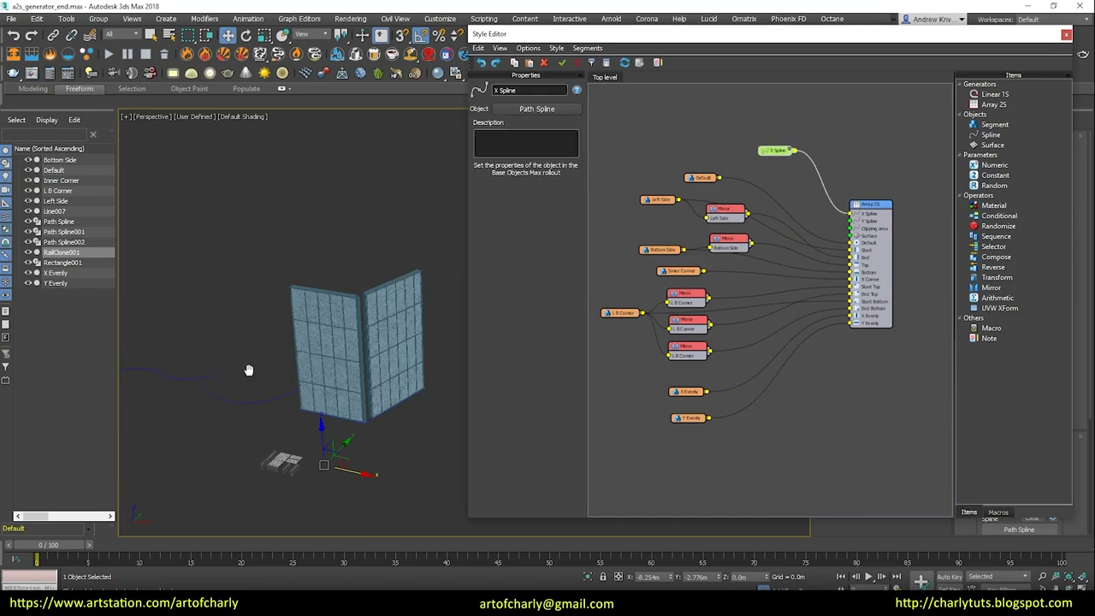
{"action": "middle_click_drag", "start_coordinate": [342, 325], "coordinate": [372, 326], "text": "alt"}
{"action": "left_click", "coordinate": [379, 417]}
{"action": "scroll", "coordinate": [396, 378], "scroll_direction": "up", "scroll_amount": 1}
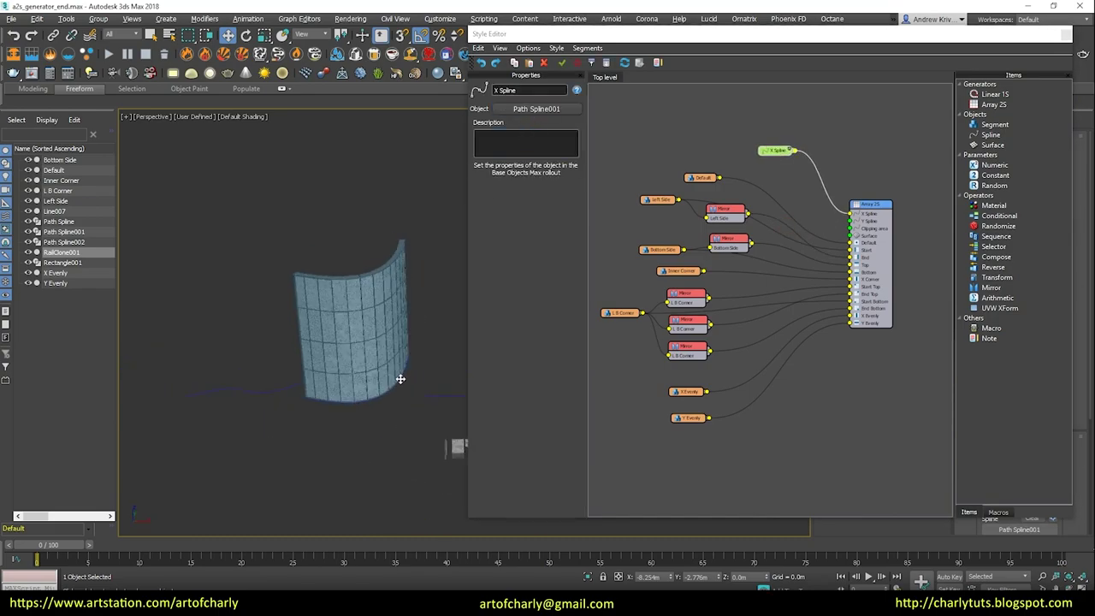
{"action": "scroll", "coordinate": [376, 361], "scroll_direction": "up", "scroll_amount": 3}
{"action": "scroll", "coordinate": [385, 377], "scroll_direction": "up", "scroll_amount": 2}
{"action": "mouse_move", "coordinate": [385, 377]}
{"action": "middle_mouse_down", "text": "alt"}
{"action": "mouse_move", "coordinate": [349, 366]}
{"action": "mouse_move", "coordinate": [420, 349]}
{"action": "middle_mouse_up", "text": "alt"}
Step: Switch the wall's path to Path Spline002 to curve it
{"action": "left_click", "coordinate": [537, 108]}
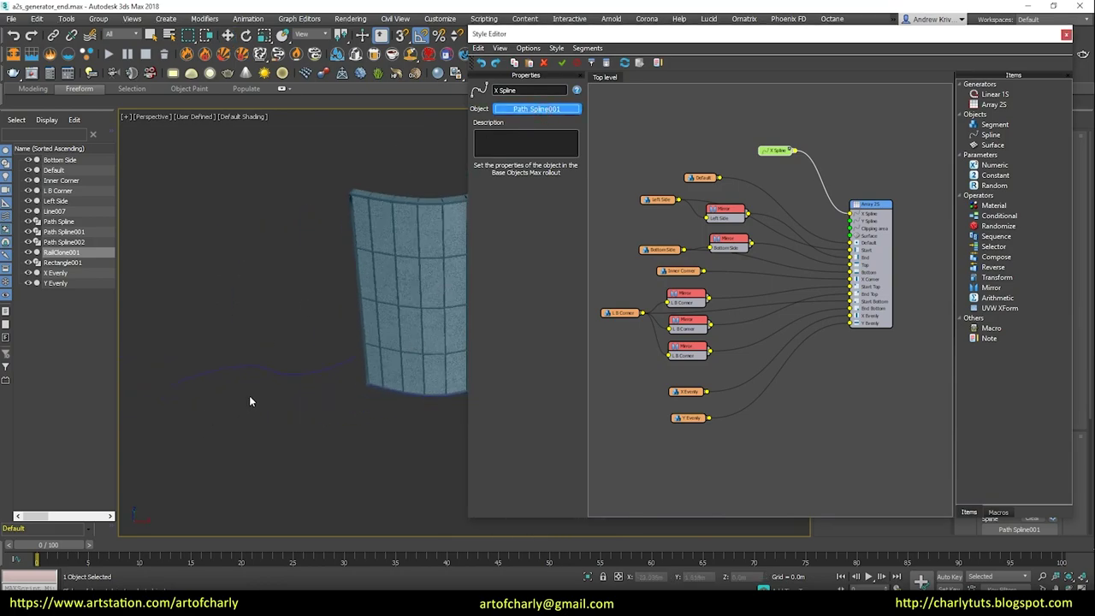
{"action": "left_click", "coordinate": [294, 377]}
{"action": "scroll", "coordinate": [350, 412], "scroll_direction": "down", "scroll_amount": 3}
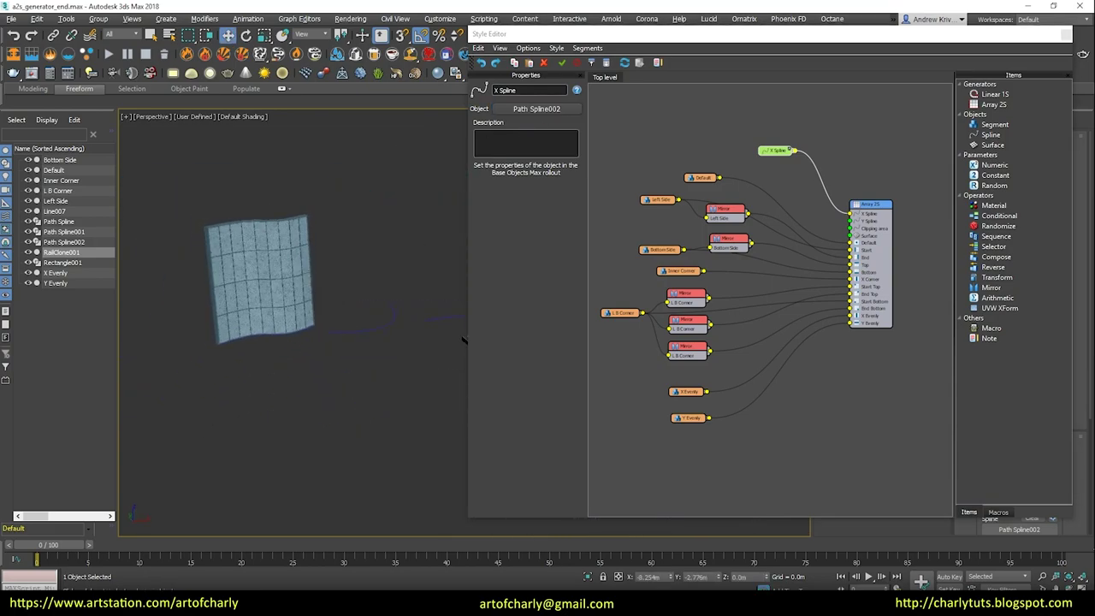
{"action": "mouse_move", "coordinate": [320, 393]}
{"action": "middle_mouse_down", "text": "alt"}
{"action": "mouse_move", "coordinate": [281, 396]}
{"action": "mouse_move", "coordinate": [259, 312]}
{"action": "middle_mouse_up", "text": "alt"}
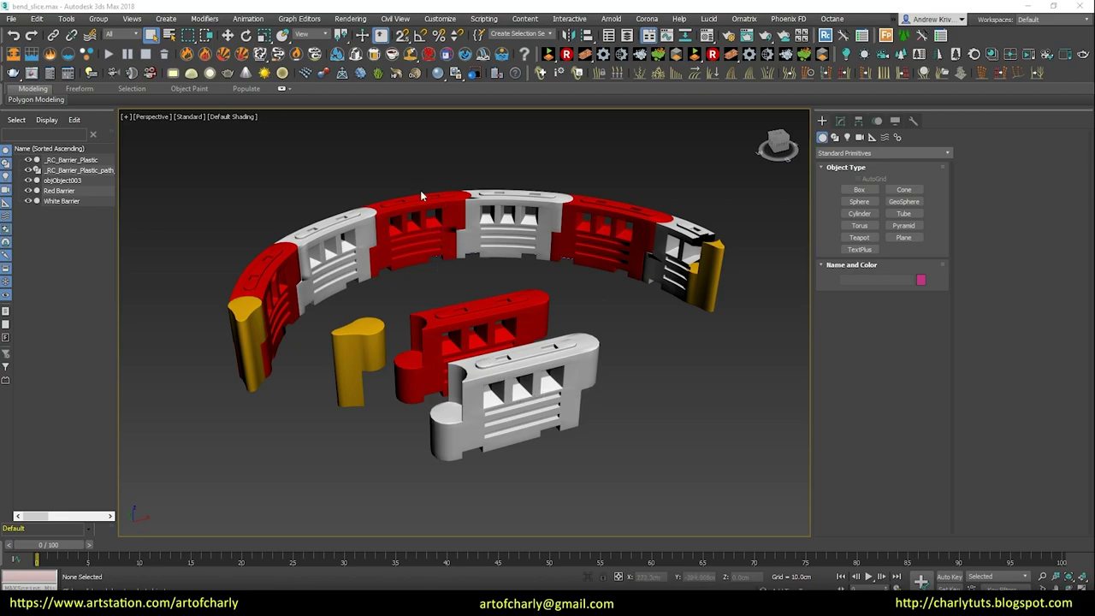
Step: Select the curved _RC_Barrier_Plastic row to show its RailClone settings
{"action": "left_click", "coordinate": [367, 241]}
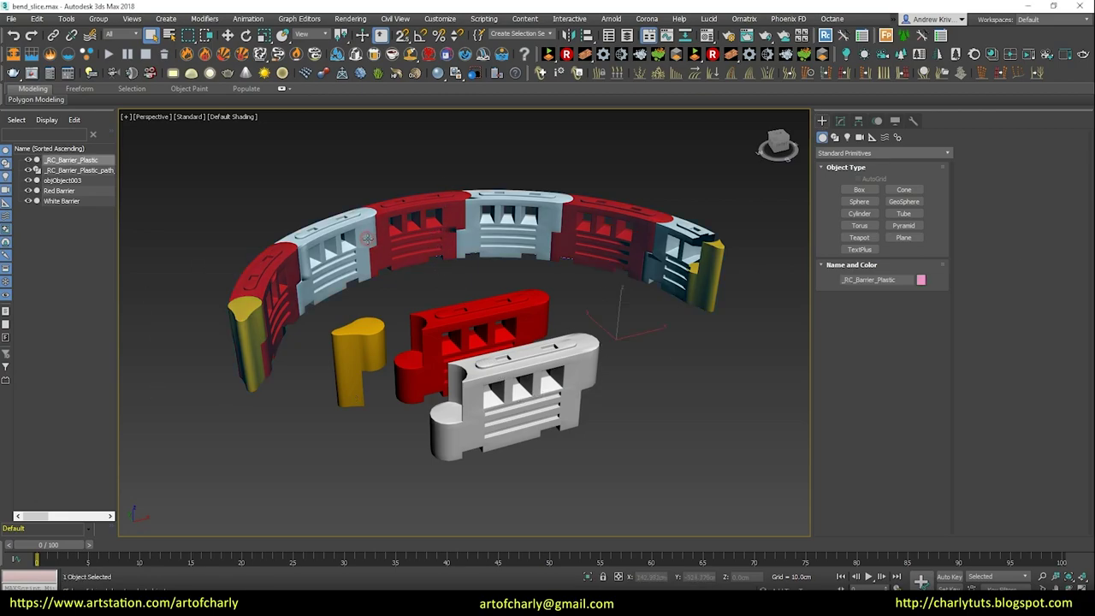
{"action": "left_click", "coordinate": [841, 121]}
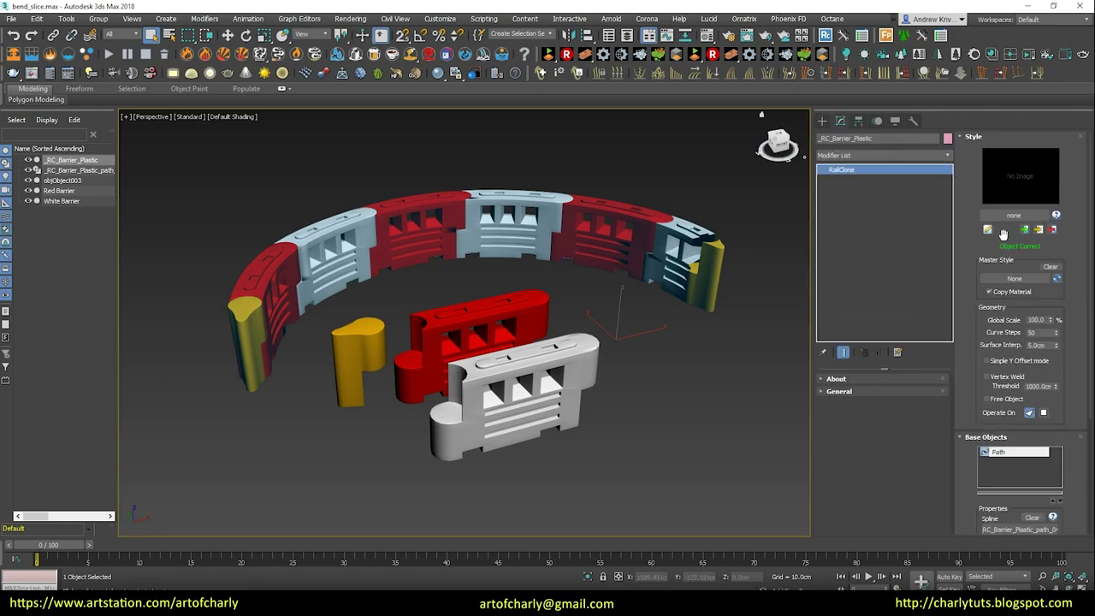
Step: Uncheck Bend in the Red Barrier's Deform settings so segments stay straight
{"action": "left_click", "coordinate": [989, 229]}
{"action": "left_click", "coordinate": [658, 240]}
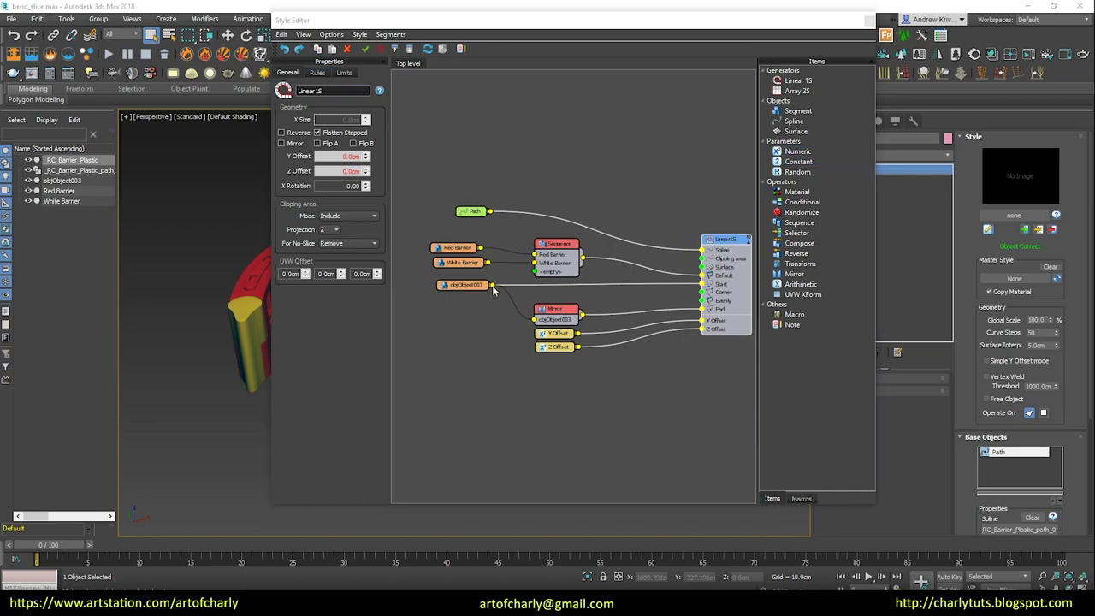
{"action": "left_click", "coordinate": [444, 248]}
{"action": "left_click", "coordinate": [319, 72]}
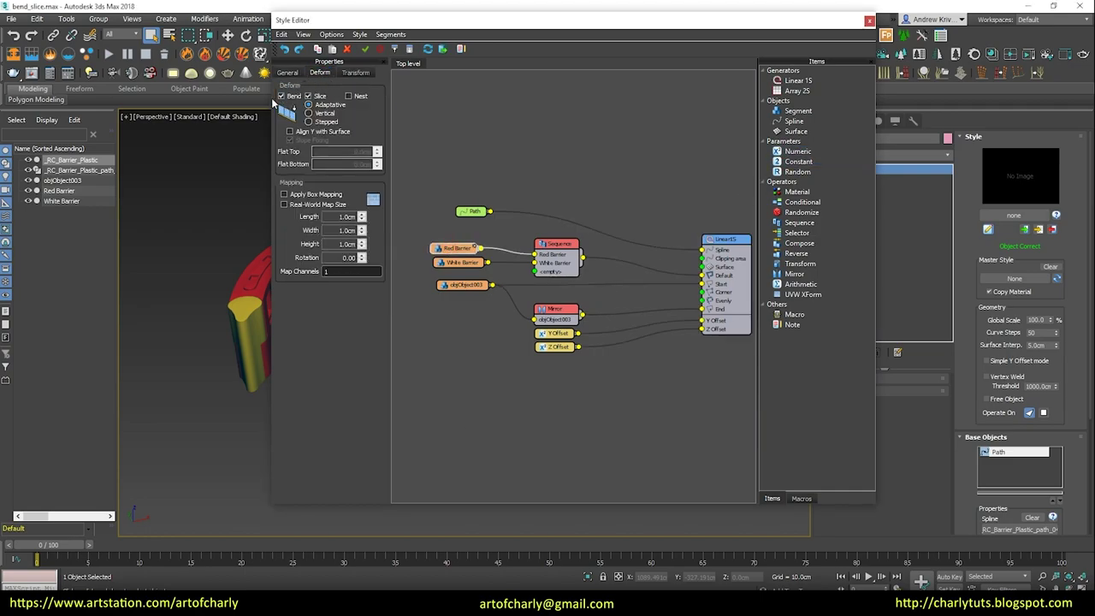
{"action": "left_click_drag", "start_coordinate": [429, 32], "coordinate": [704, 70]}
{"action": "left_click", "coordinate": [557, 135]}
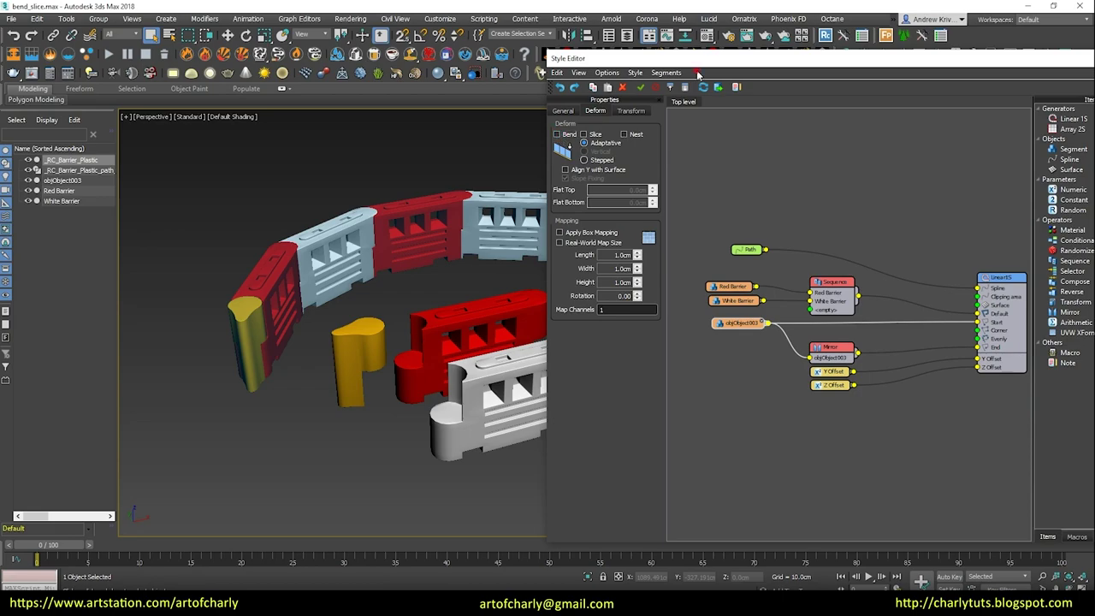
{"action": "mouse_move", "coordinate": [695, 58]}
{"action": "left_mouse_down"}
{"action": "mouse_move", "coordinate": [650, 350]}
{"action": "mouse_move", "coordinate": [682, 271]}
{"action": "mouse_move", "coordinate": [698, 287]}
{"action": "mouse_move", "coordinate": [492, 272]}
{"action": "left_mouse_up"}
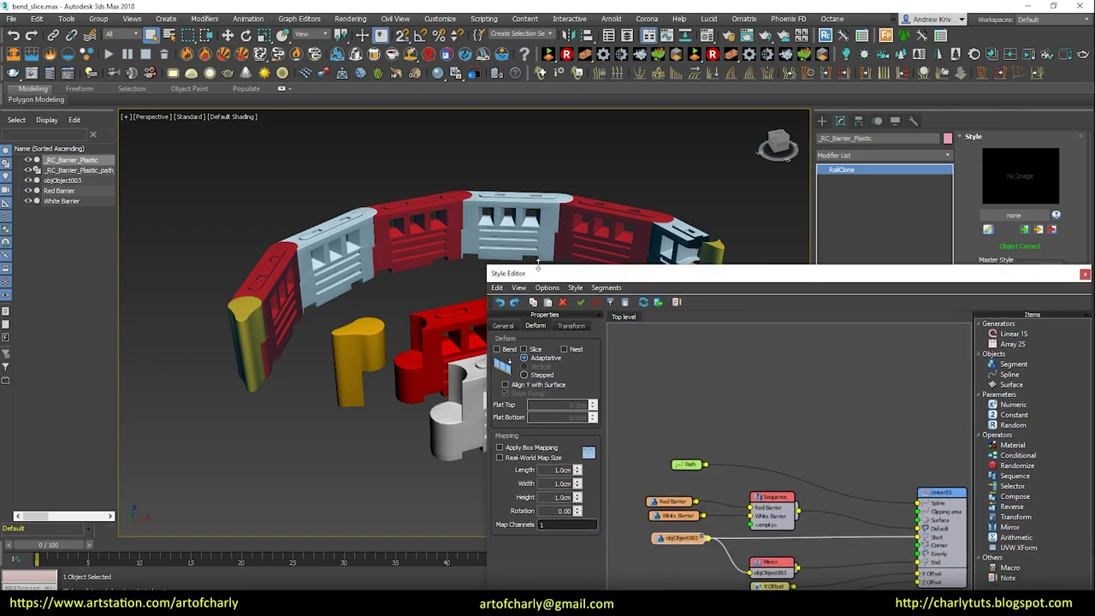
{"action": "mouse_move", "coordinate": [460, 224]}
{"action": "middle_mouse_down", "text": "alt"}
{"action": "mouse_move", "coordinate": [353, 234]}
{"action": "mouse_move", "coordinate": [366, 208]}
{"action": "mouse_move", "coordinate": [570, 210]}
{"action": "mouse_move", "coordinate": [427, 266]}
{"action": "mouse_move", "coordinate": [579, 159]}
{"action": "mouse_move", "coordinate": [578, 134]}
{"action": "middle_mouse_up", "text": "alt"}
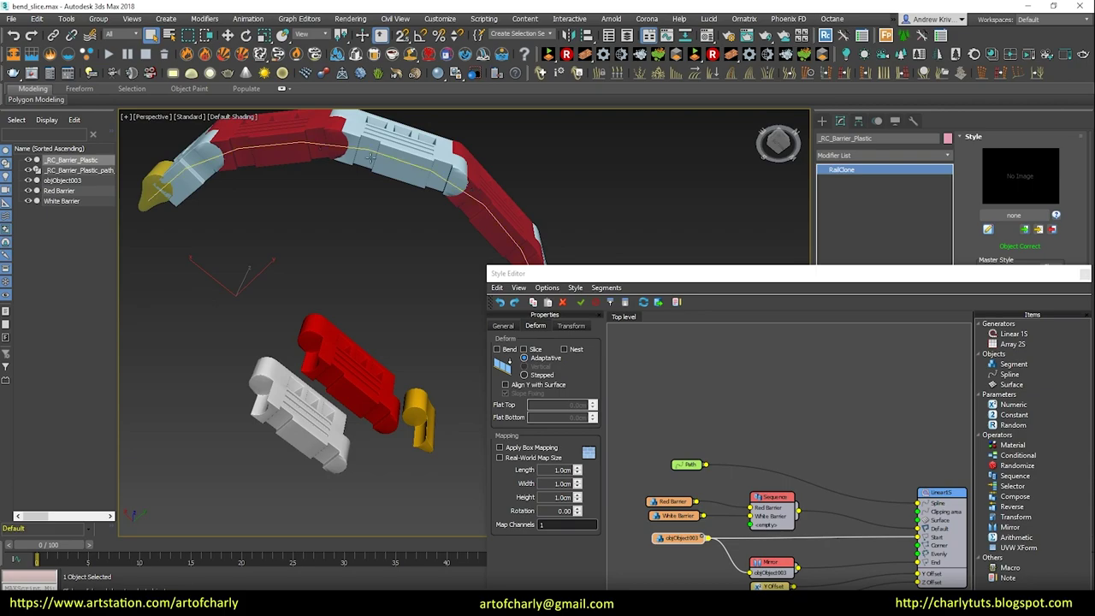
{"action": "middle_click_drag", "start_coordinate": [513, 255], "coordinate": [548, 231], "text": "alt"}
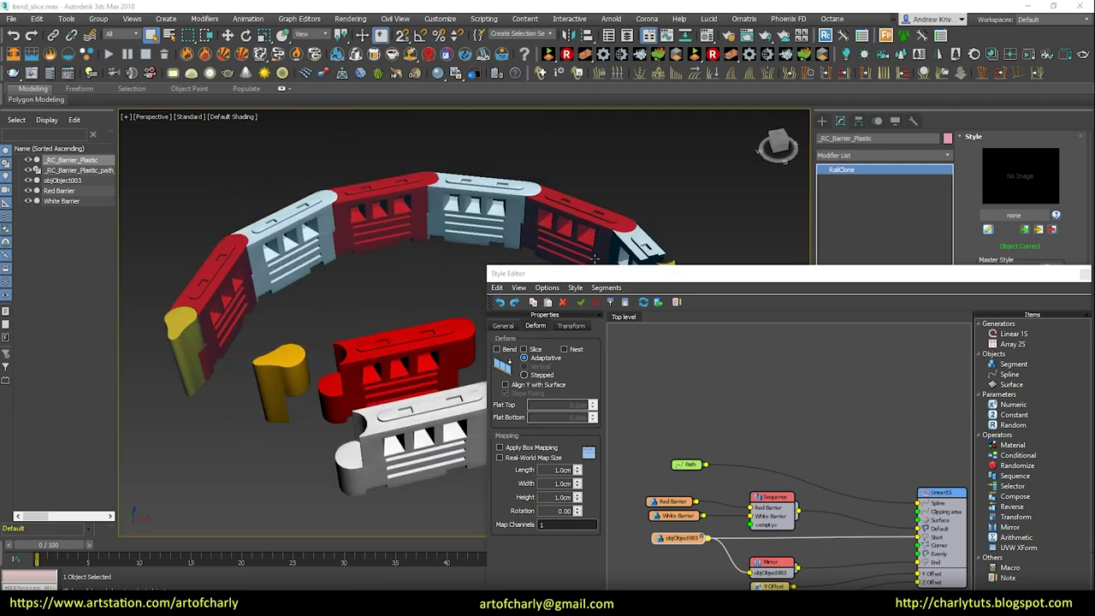
Step: Turn off Slice in the White Barrier's Deform settings
{"action": "left_click", "coordinate": [504, 353]}
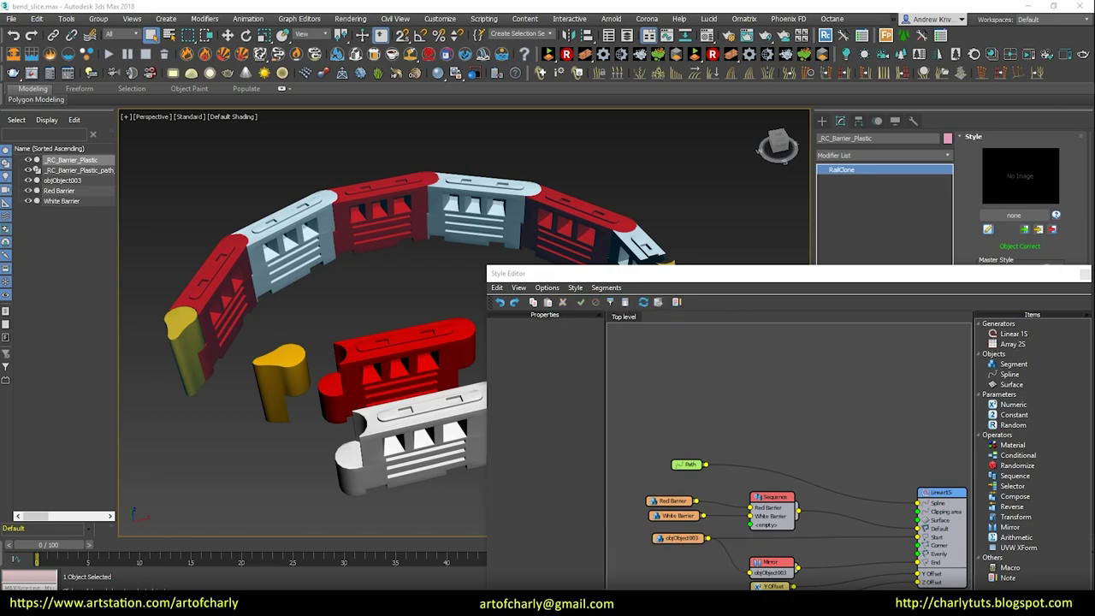
{"action": "left_click", "coordinate": [670, 502]}
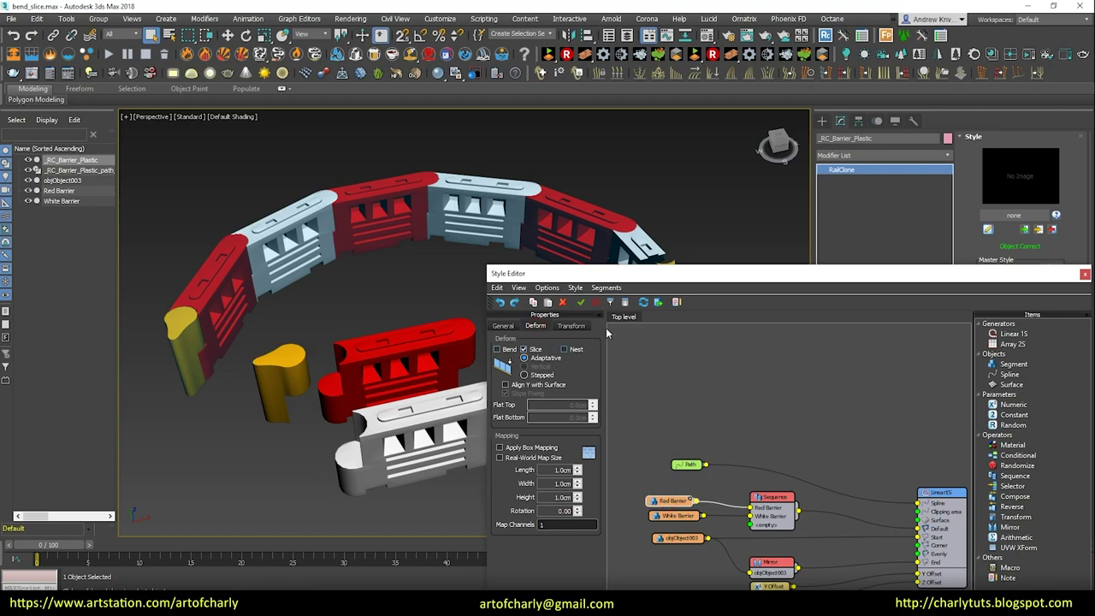
{"action": "middle_click_drag", "start_coordinate": [273, 255], "coordinate": [410, 210], "text": "alt"}
{"action": "scroll", "coordinate": [325, 329], "scroll_direction": "up", "scroll_amount": 3}
{"action": "scroll", "coordinate": [325, 329], "scroll_direction": "up", "scroll_amount": 2}
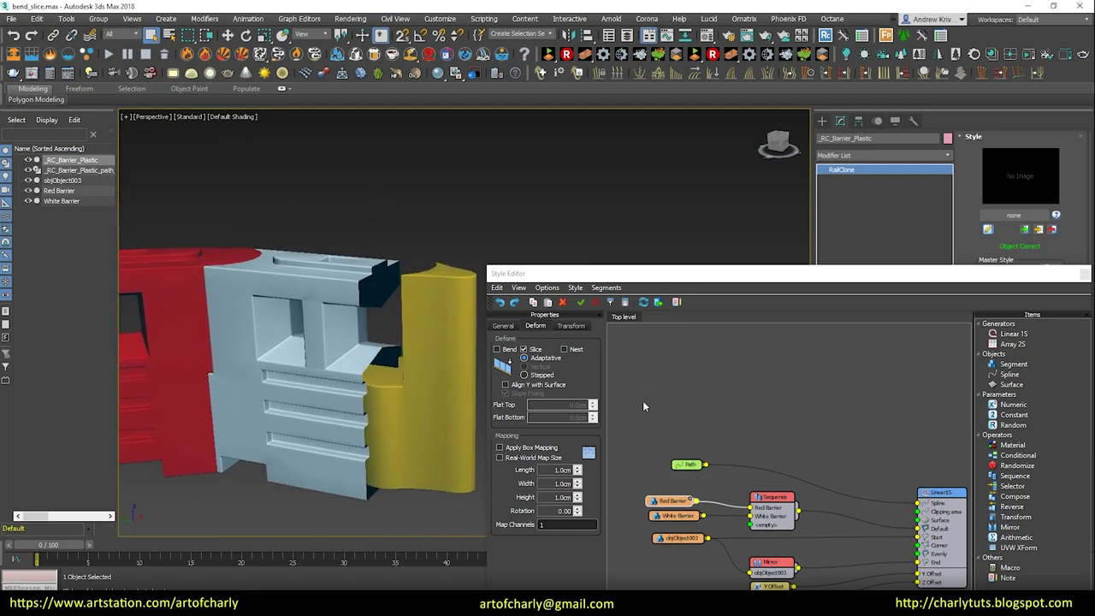
{"action": "left_click", "coordinate": [526, 349]}
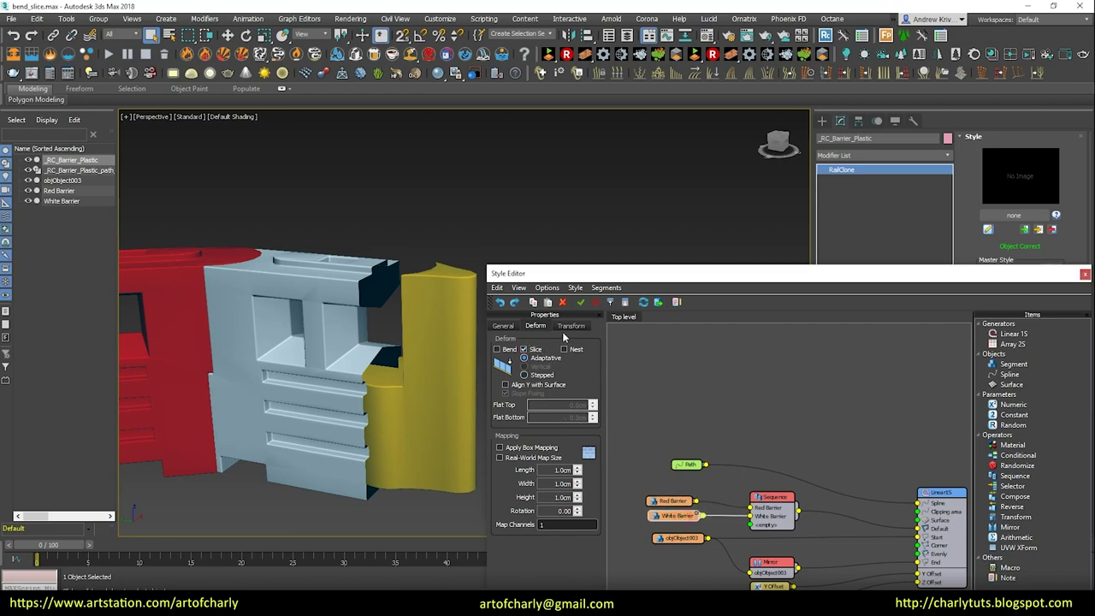
{"action": "left_click", "coordinate": [526, 350]}
Step: Zoom in on the unsliced barrier end, then select the barrier's path spline
{"action": "mouse_move", "coordinate": [344, 331]}
{"action": "middle_mouse_down", "text": "alt"}
{"action": "mouse_move", "coordinate": [308, 275]}
{"action": "mouse_move", "coordinate": [279, 295]}
{"action": "mouse_move", "coordinate": [372, 228]}
{"action": "middle_mouse_up", "text": "alt"}
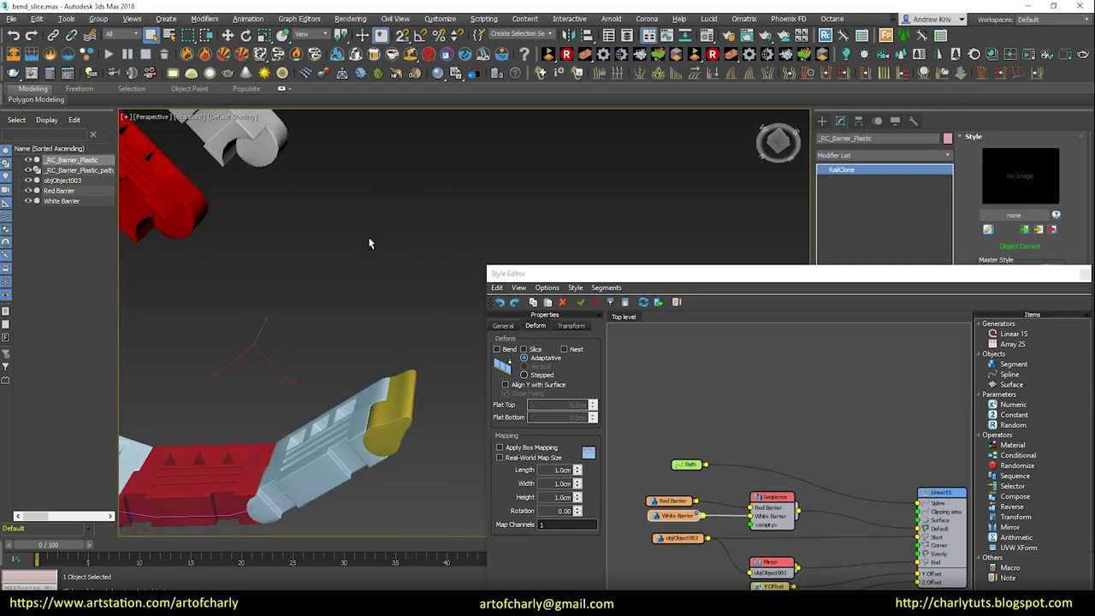
{"action": "mouse_move", "coordinate": [371, 228]}
{"action": "middle_mouse_down", "text": "alt"}
{"action": "mouse_move", "coordinate": [327, 356]}
{"action": "mouse_move", "coordinate": [376, 346]}
{"action": "mouse_move", "coordinate": [511, 368]}
{"action": "middle_mouse_up", "text": "alt"}
{"action": "scroll", "coordinate": [330, 354], "scroll_direction": "up", "scroll_amount": 3}
{"action": "scroll", "coordinate": [330, 354], "scroll_direction": "down", "scroll_amount": 2}
{"action": "left_click", "coordinate": [527, 349]}
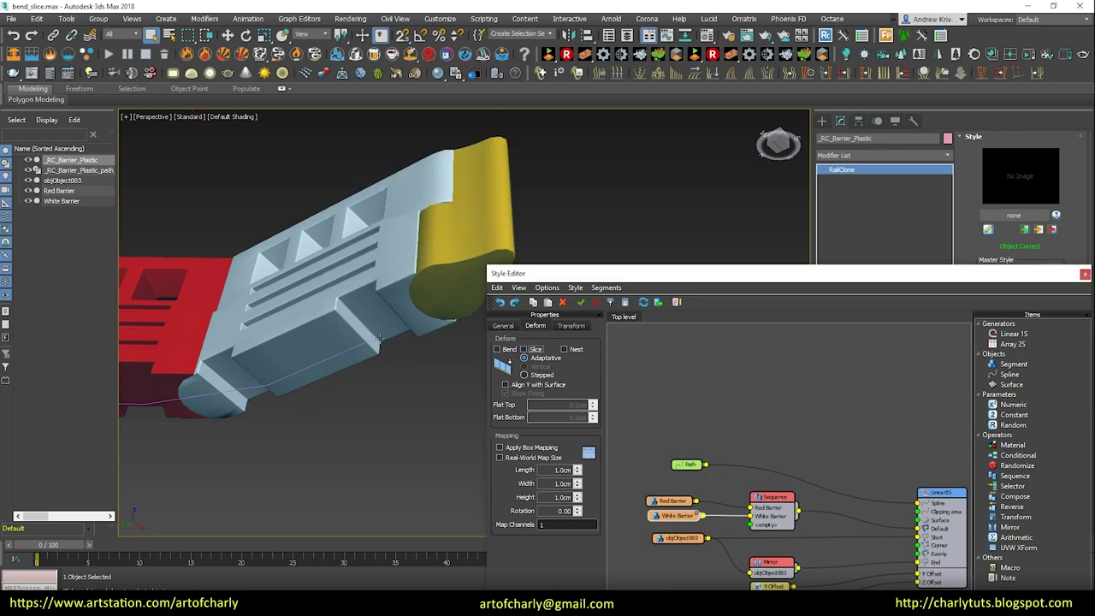
{"action": "left_click", "coordinate": [348, 352]}
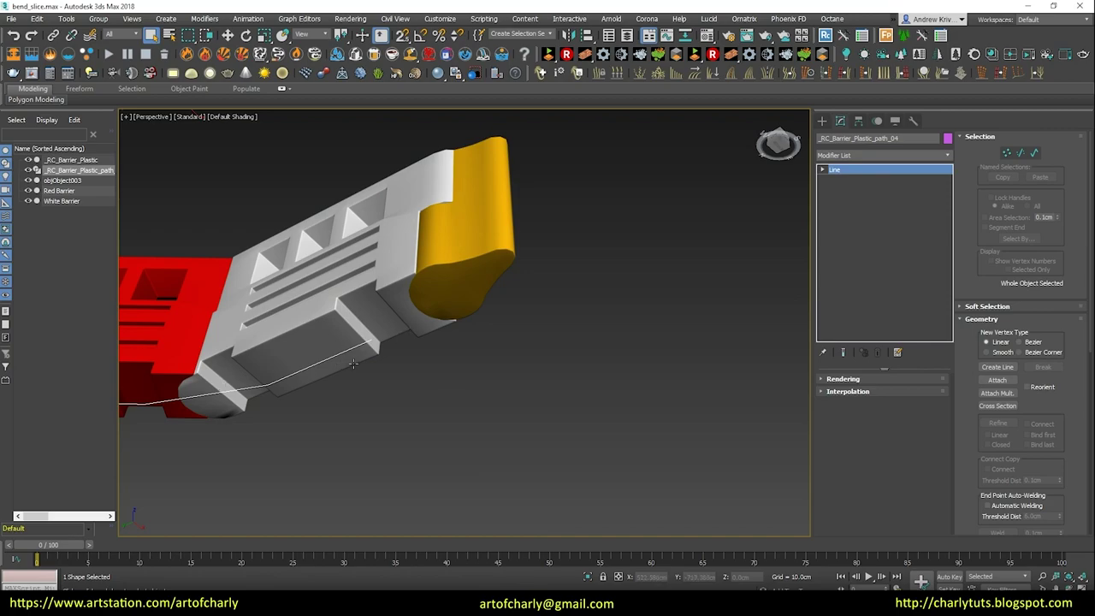
Step: Open _RC_Barrier_Plastic's Style Editor and reposition it to show the whole barrier graph
{"action": "mouse_move", "coordinate": [353, 364]}
{"action": "middle_mouse_down", "text": "alt"}
{"action": "mouse_move", "coordinate": [428, 188]}
{"action": "mouse_move", "coordinate": [491, 309]}
{"action": "mouse_move", "coordinate": [440, 462]}
{"action": "mouse_move", "coordinate": [435, 364]}
{"action": "mouse_move", "coordinate": [417, 409]}
{"action": "mouse_move", "coordinate": [412, 319]}
{"action": "middle_mouse_up", "text": "alt"}
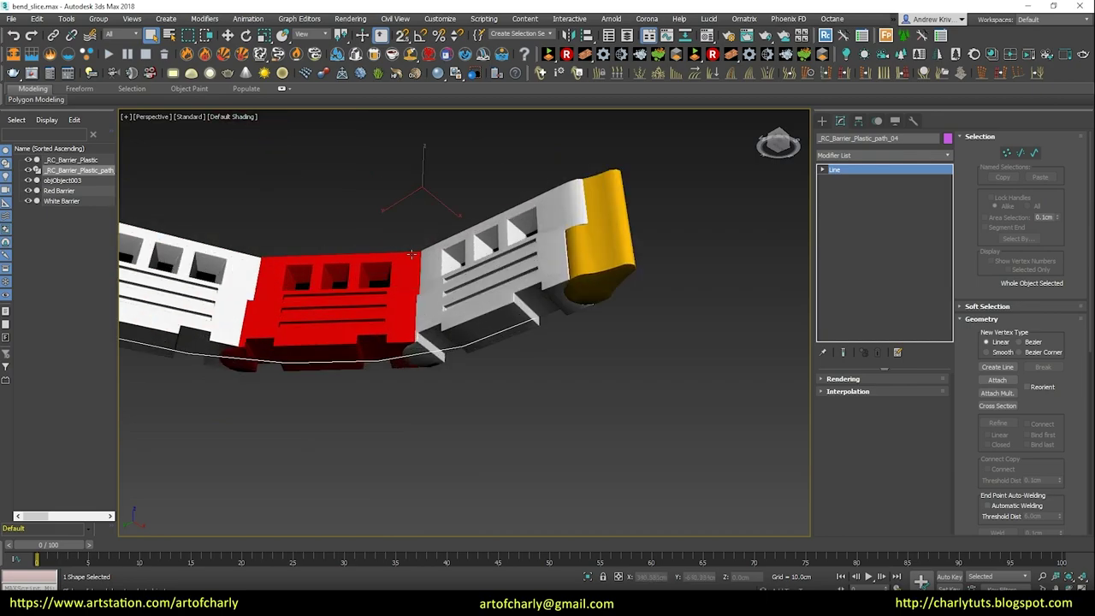
{"action": "left_click", "coordinate": [605, 283]}
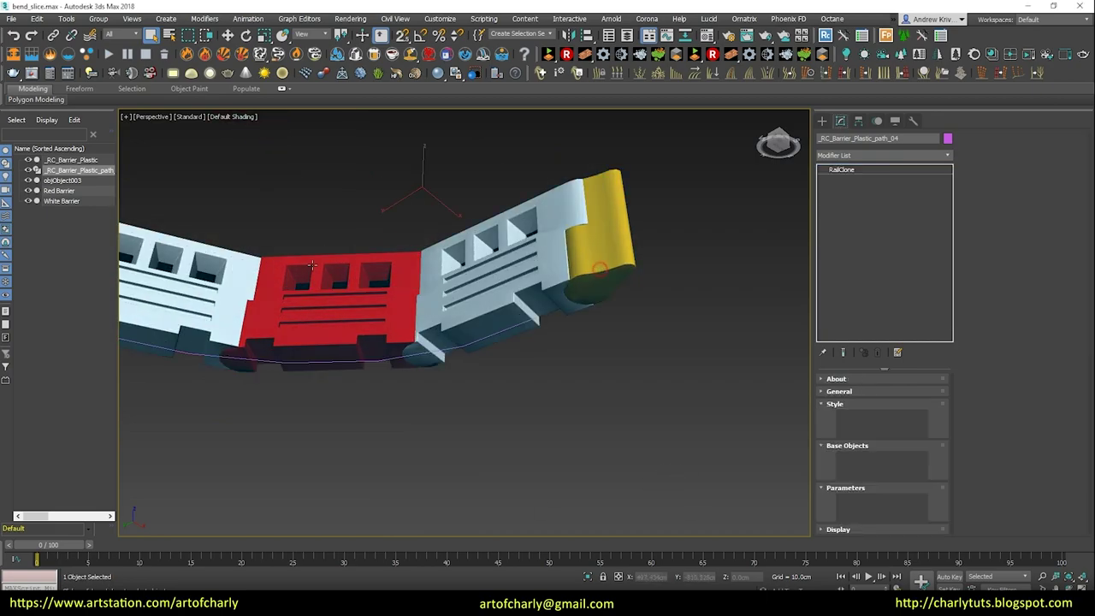
{"action": "mouse_move", "coordinate": [296, 331]}
{"action": "middle_mouse_down", "text": "alt"}
{"action": "mouse_move", "coordinate": [501, 162]}
{"action": "mouse_move", "coordinate": [324, 293]}
{"action": "middle_mouse_up", "text": "alt"}
{"action": "scroll", "coordinate": [324, 292], "scroll_direction": "up", "scroll_amount": 2}
{"action": "scroll", "coordinate": [327, 289], "scroll_direction": "up", "scroll_amount": 3}
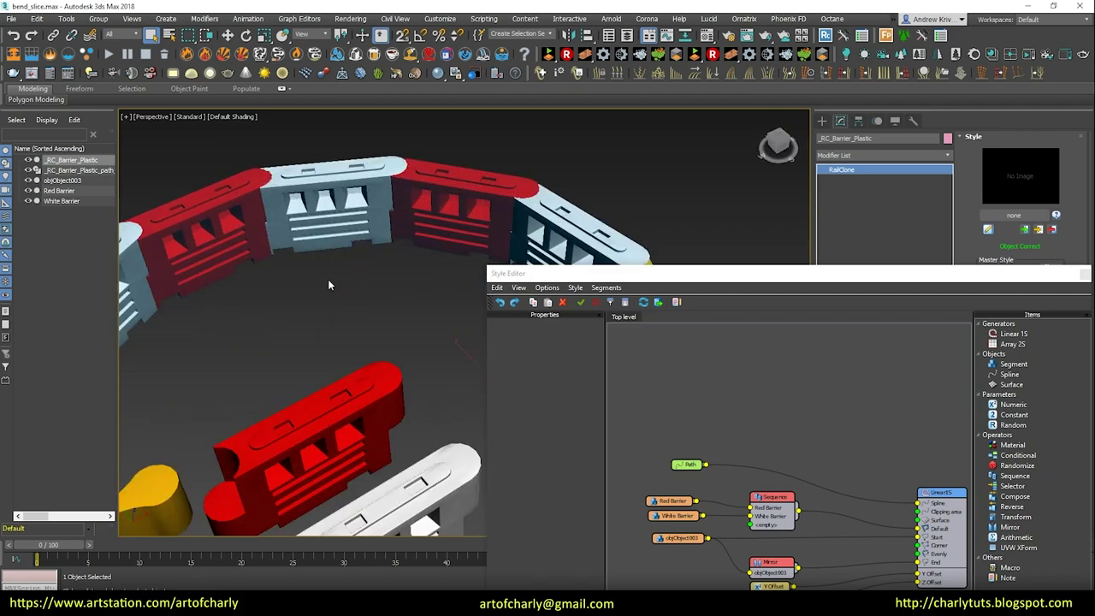
{"action": "left_click_drag", "start_coordinate": [793, 274], "coordinate": [379, 248]}
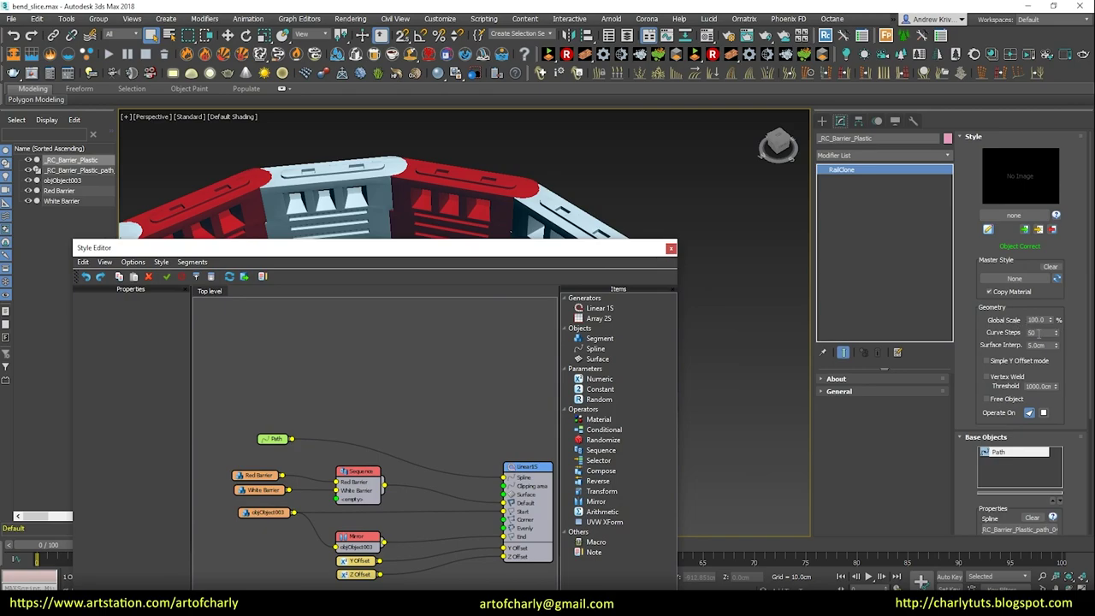
{"action": "mouse_move", "coordinate": [242, 261]}
{"action": "left_mouse_down"}
{"action": "mouse_move", "coordinate": [286, 288]}
{"action": "mouse_move", "coordinate": [522, 359]}
{"action": "left_mouse_up"}
{"action": "scroll", "coordinate": [350, 280], "scroll_direction": "up", "scroll_amount": 3}
{"action": "mouse_move", "coordinate": [350, 280]}
{"action": "middle_mouse_down", "text": "alt"}
{"action": "mouse_move", "coordinate": [394, 184]}
{"action": "mouse_move", "coordinate": [266, 338]}
{"action": "middle_mouse_up", "text": "alt"}
{"action": "middle_click_drag", "start_coordinate": [453, 321], "coordinate": [695, 326], "text": "alt"}
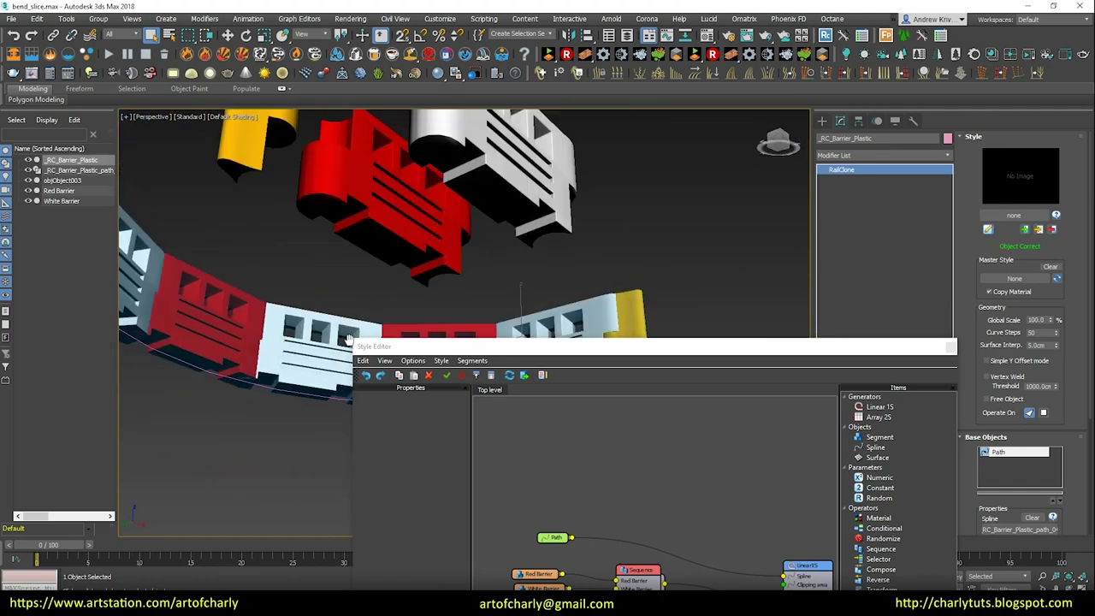
{"action": "left_click_drag", "start_coordinate": [561, 359], "coordinate": [553, 197]}
Step: Show Red Barrier's Deform settings (Slice Adaptive, Bend off) and orbit around the ring
{"action": "left_click", "coordinate": [535, 399]}
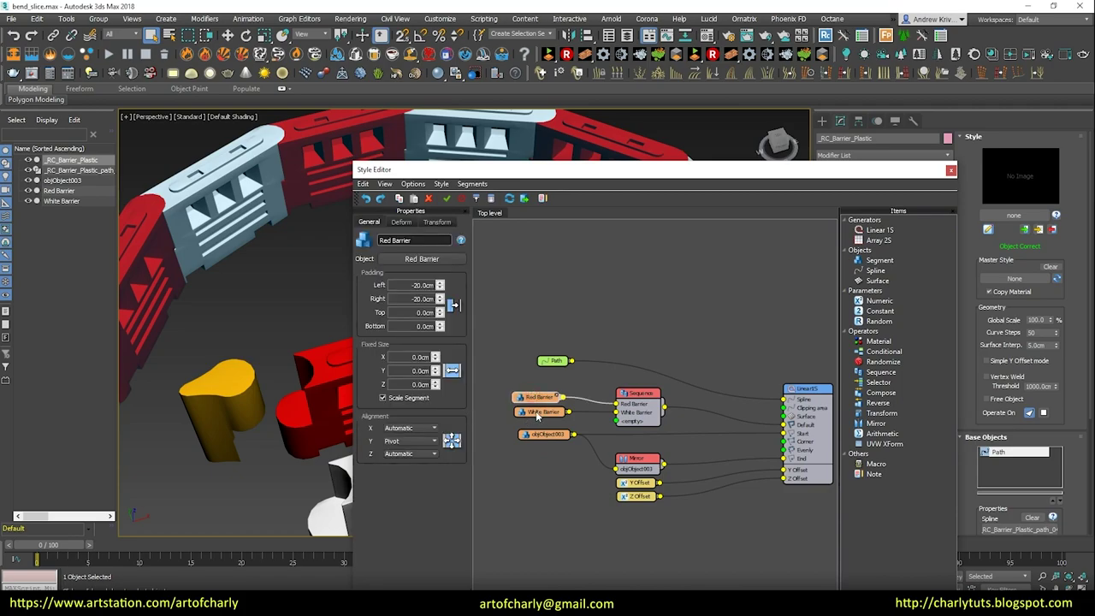
{"action": "left_click", "coordinate": [399, 223]}
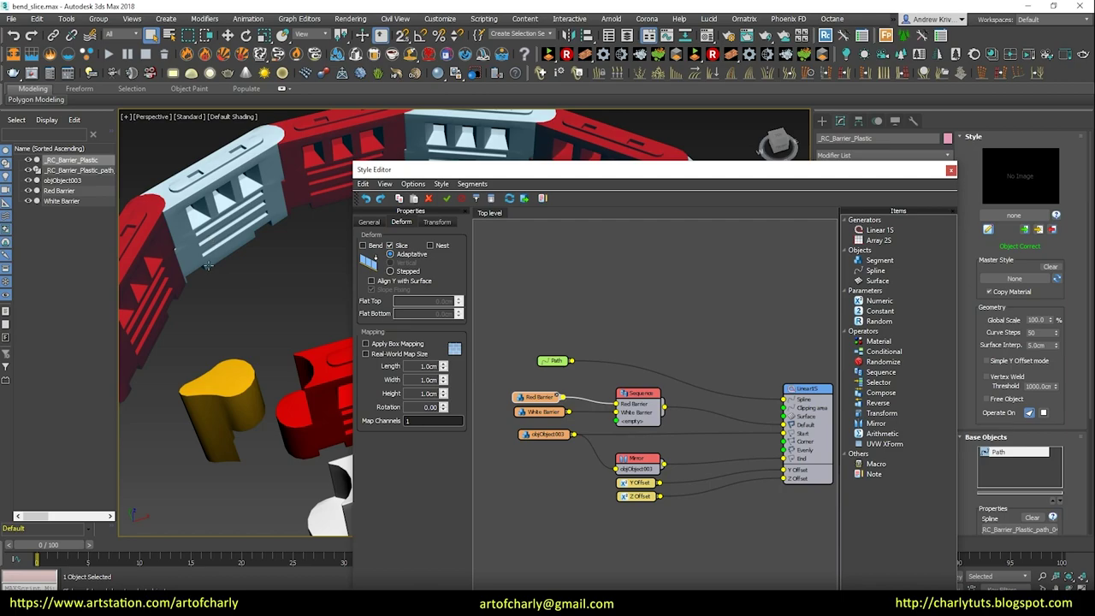
{"action": "middle_click_drag", "start_coordinate": [248, 276], "coordinate": [398, 312], "text": "alt"}
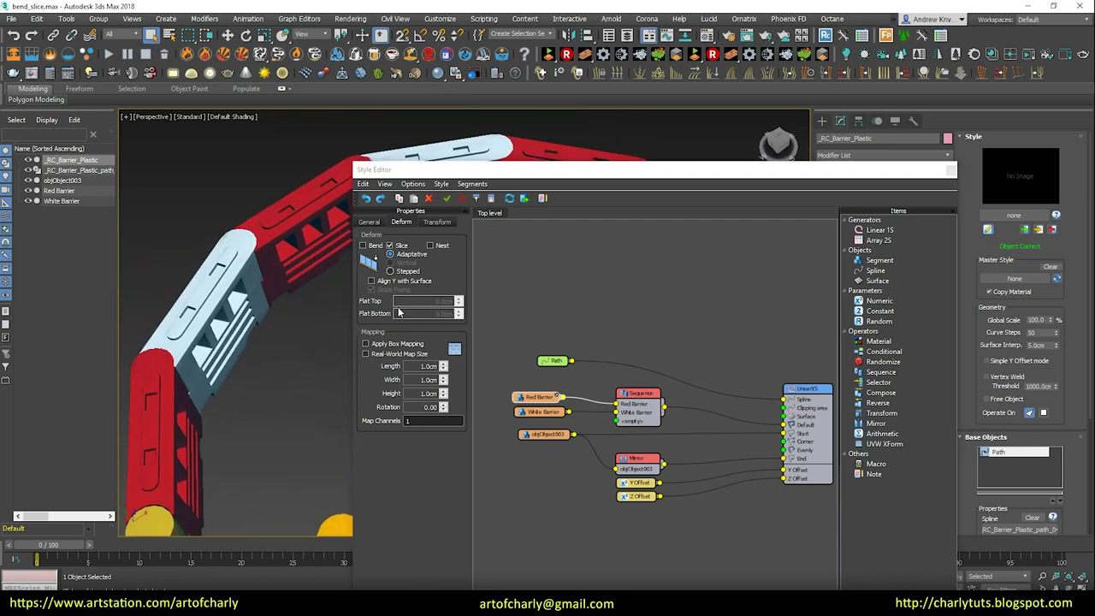
{"action": "mouse_move", "coordinate": [307, 389]}
{"action": "middle_mouse_down", "text": "alt"}
{"action": "mouse_move", "coordinate": [282, 328]}
{"action": "mouse_move", "coordinate": [373, 261]}
{"action": "middle_mouse_up", "text": "alt"}
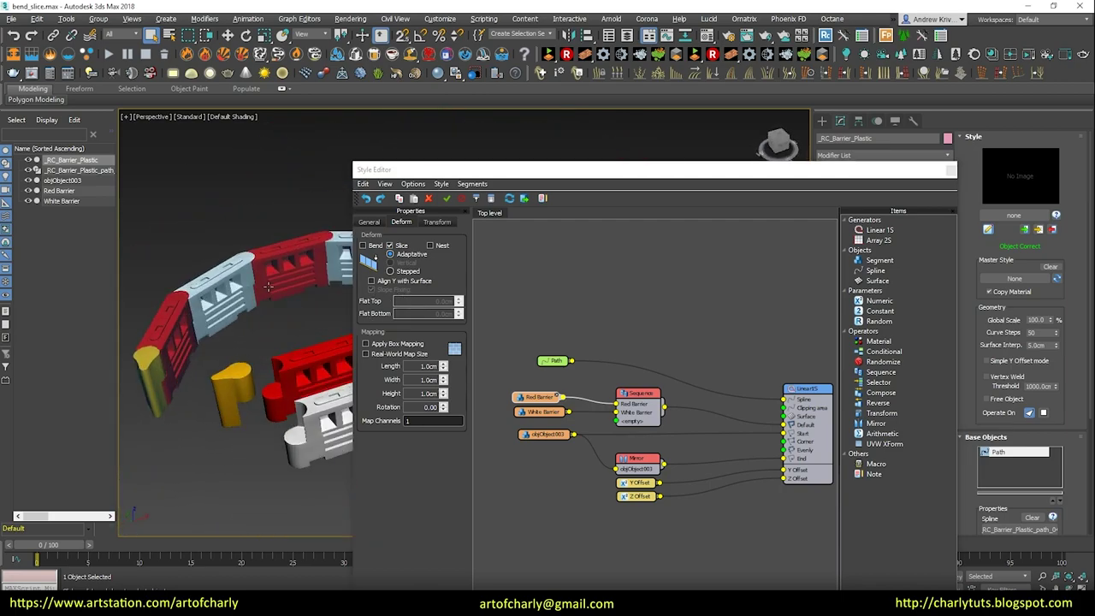
{"action": "middle_click_drag", "start_coordinate": [213, 305], "coordinate": [263, 291], "text": "alt"}
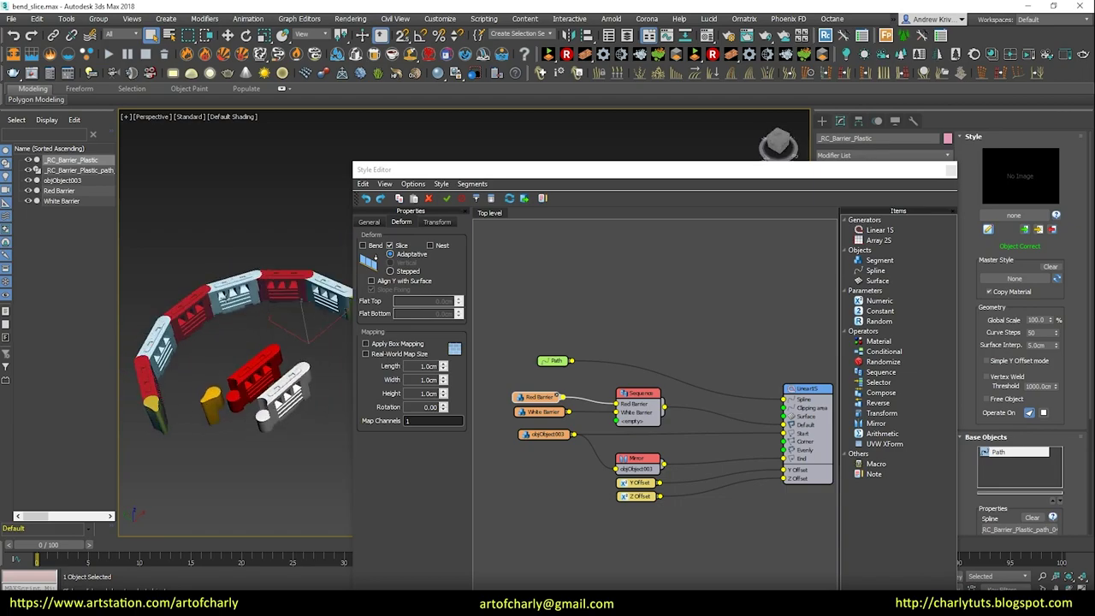
{"action": "scroll", "coordinate": [262, 291], "scroll_direction": "up", "scroll_amount": 5}
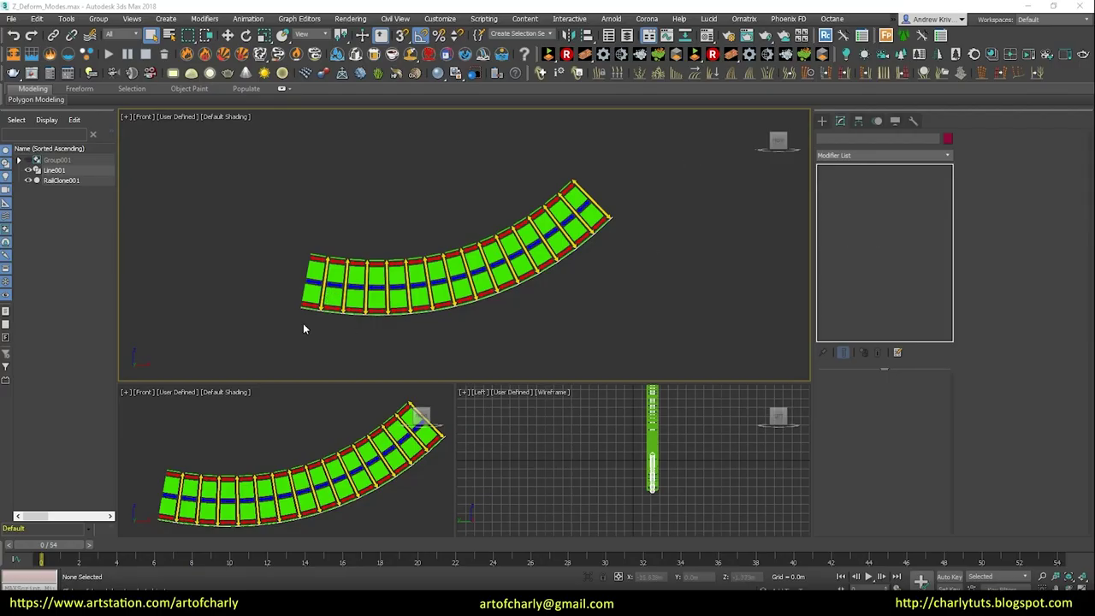
Step: Select RailClone001 and scrub its 54-frame bend animation in the Front viewport, ending at frame 0
{"action": "mouse_move", "coordinate": [57, 550]}
{"action": "left_mouse_down"}
{"action": "mouse_move", "coordinate": [943, 522]}
{"action": "mouse_move", "coordinate": [86, 544]}
{"action": "left_mouse_up"}
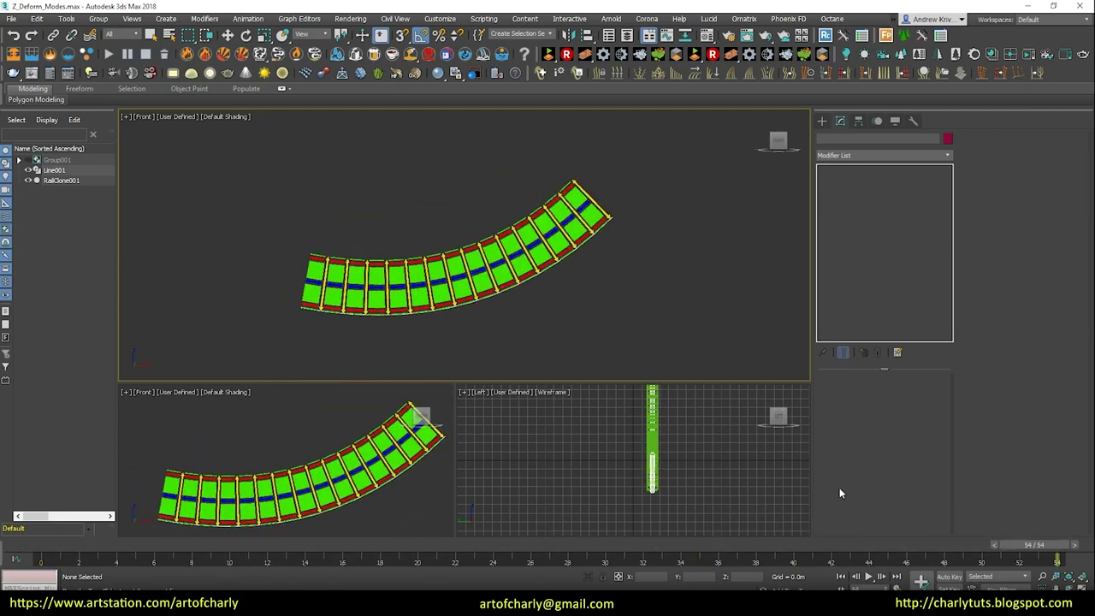
{"action": "left_click", "coordinate": [438, 283]}
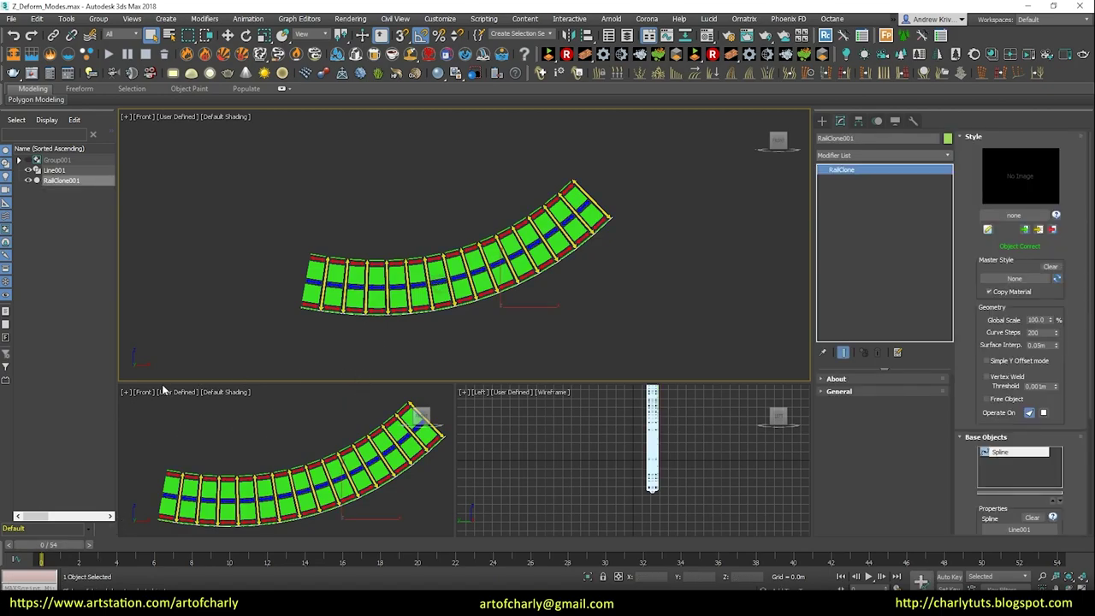
{"action": "scroll", "coordinate": [415, 316], "scroll_direction": "up", "scroll_amount": 3}
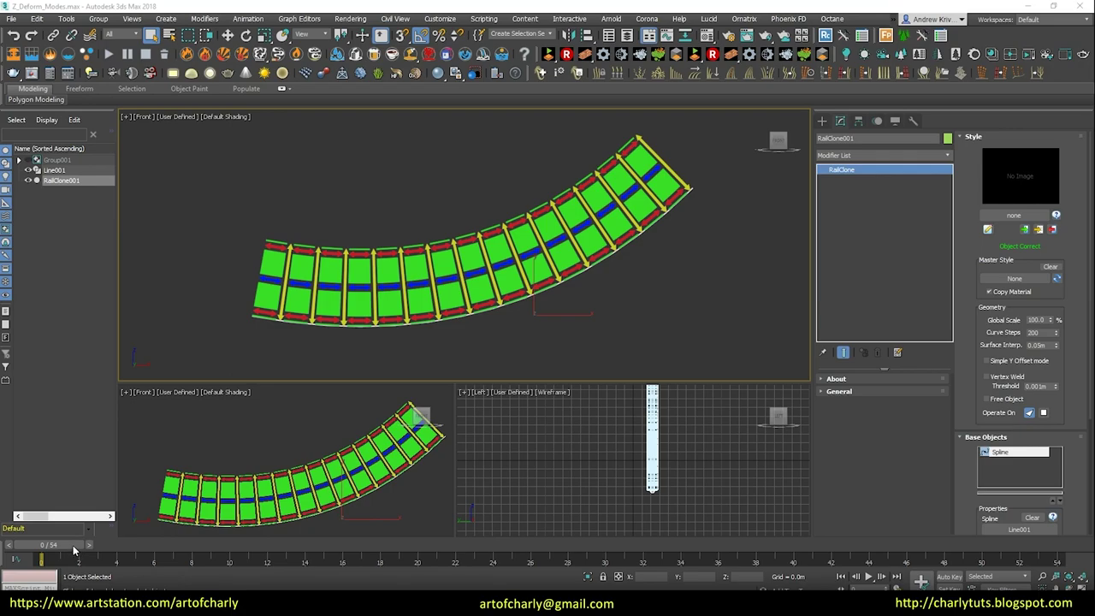
{"action": "mouse_move", "coordinate": [75, 550]}
{"action": "left_mouse_down"}
{"action": "mouse_move", "coordinate": [214, 522]}
{"action": "mouse_move", "coordinate": [830, 529]}
{"action": "mouse_move", "coordinate": [79, 477]}
{"action": "mouse_move", "coordinate": [645, 498]}
{"action": "mouse_move", "coordinate": [1031, 484]}
{"action": "mouse_move", "coordinate": [428, 488]}
{"action": "left_mouse_up"}
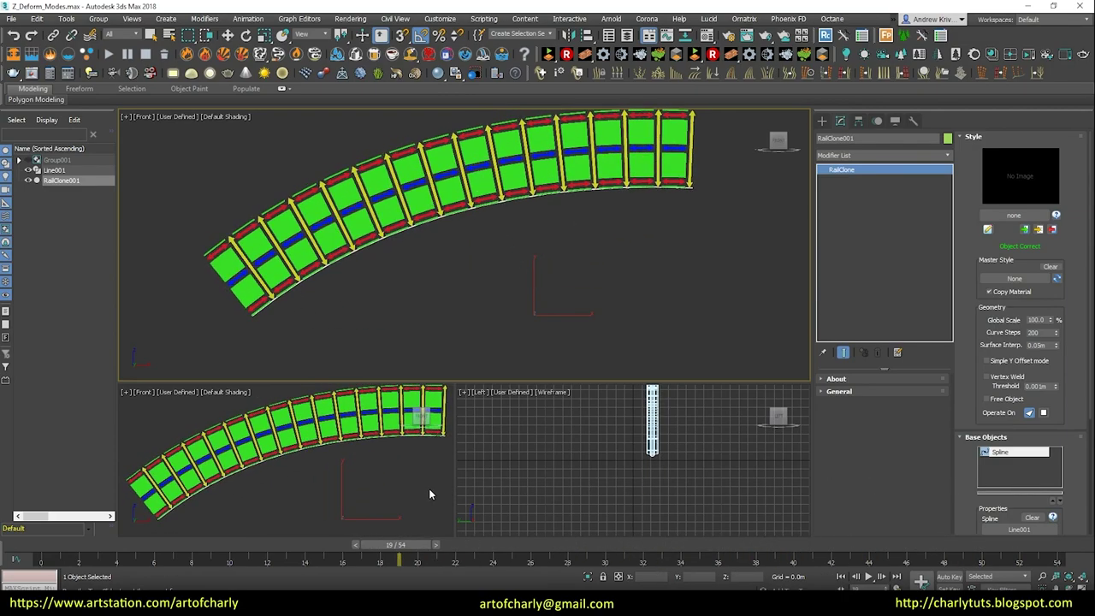
{"action": "mouse_move", "coordinate": [428, 494]}
{"action": "left_mouse_down"}
{"action": "mouse_move", "coordinate": [128, 500]}
{"action": "mouse_move", "coordinate": [518, 508]}
{"action": "mouse_move", "coordinate": [787, 430]}
{"action": "mouse_move", "coordinate": [1052, 494]}
{"action": "mouse_move", "coordinate": [629, 512]}
{"action": "mouse_move", "coordinate": [444, 339]}
{"action": "left_mouse_up"}
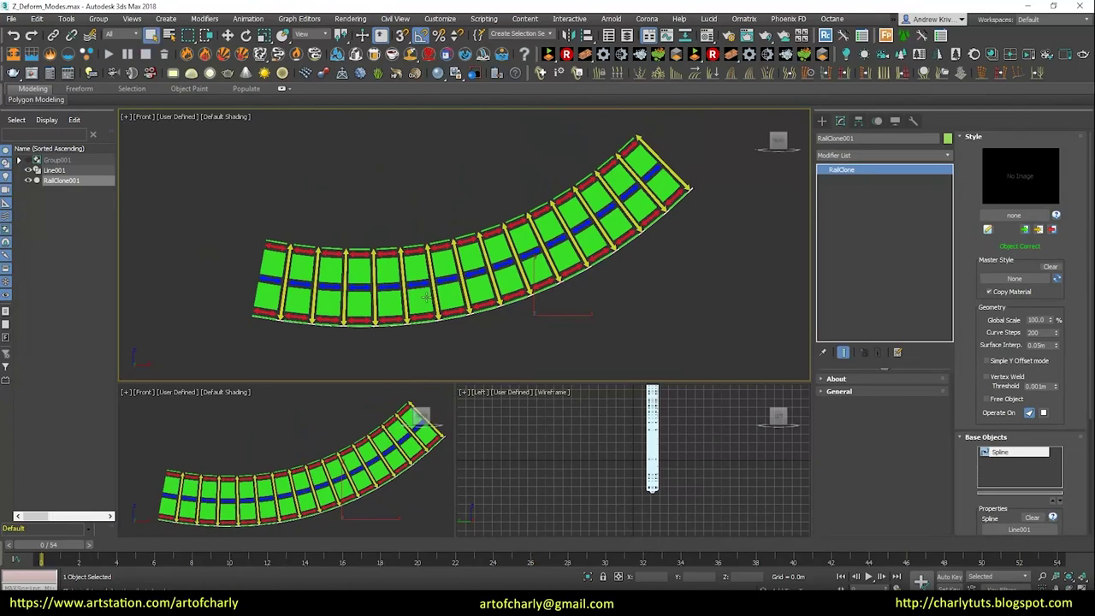
{"action": "mouse_move", "coordinate": [122, 556]}
{"action": "left_mouse_down"}
{"action": "mouse_move", "coordinate": [418, 524]}
{"action": "mouse_move", "coordinate": [2, 532]}
{"action": "left_mouse_up"}
{"action": "left_click_drag", "start_coordinate": [195, 520], "coordinate": [449, 357]}
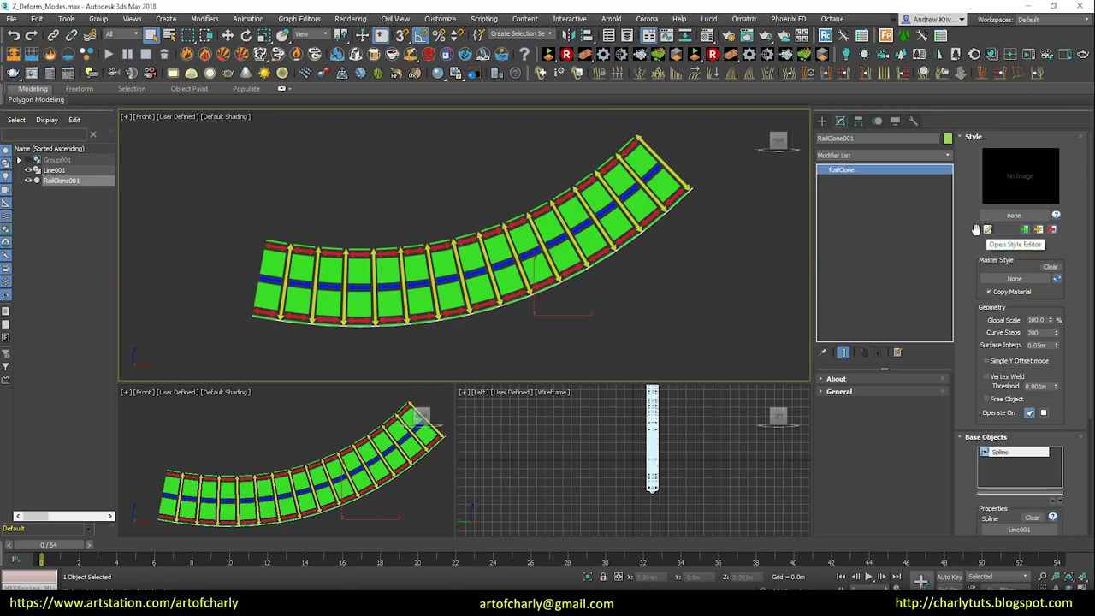
Step: In the Style Editor, show Box002's Deform settings, play the animation, and set Slice to Vertical
{"action": "left_click", "coordinate": [983, 230]}
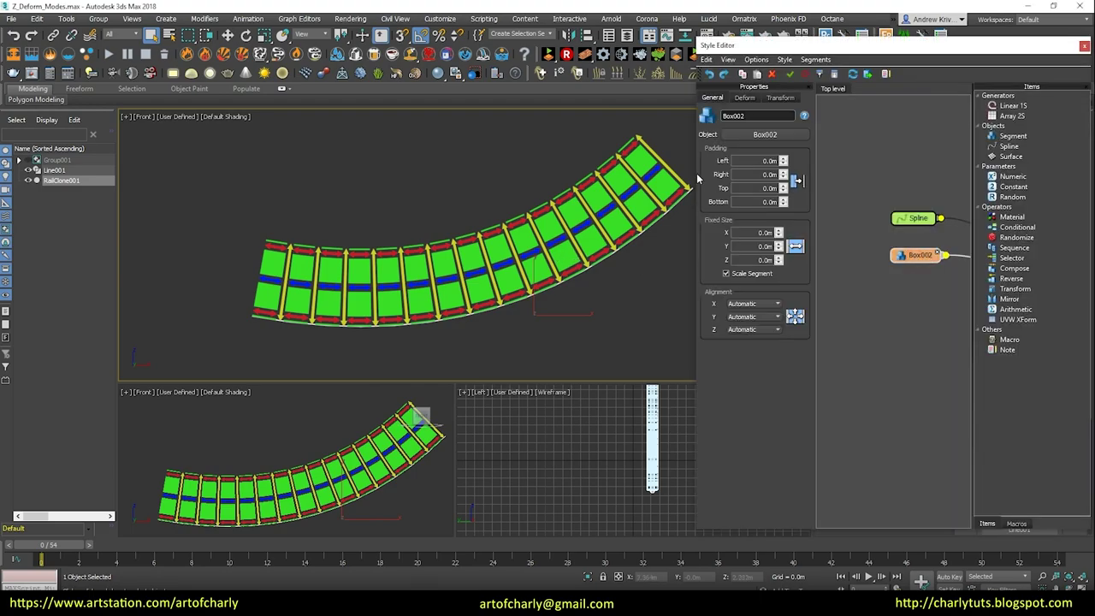
{"action": "left_click", "coordinate": [742, 99]}
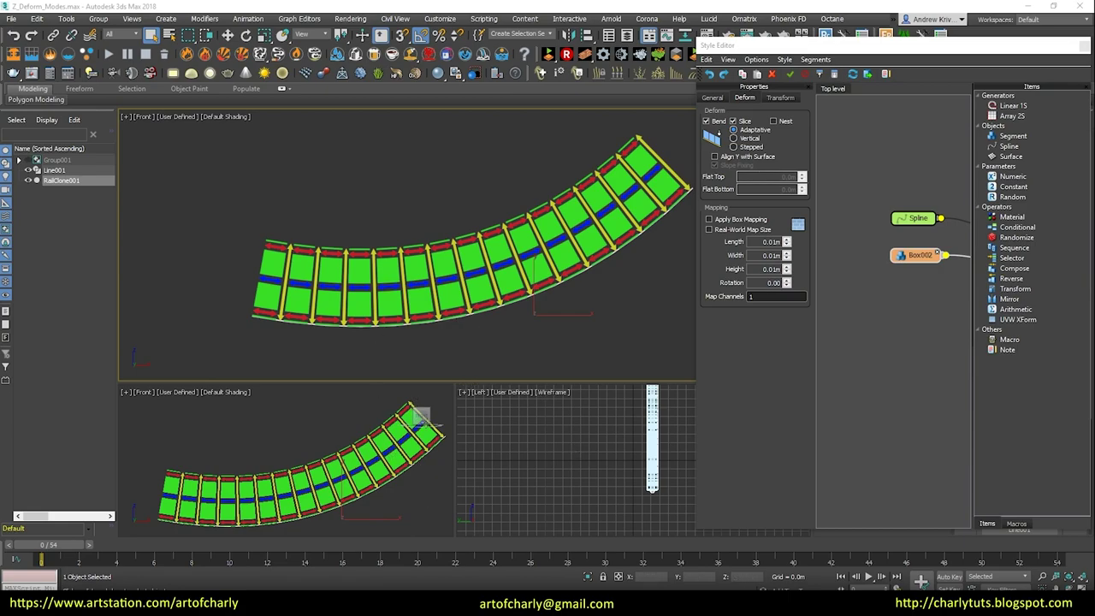
{"action": "mouse_move", "coordinate": [73, 563]}
{"action": "left_mouse_down"}
{"action": "mouse_move", "coordinate": [985, 530]}
{"action": "mouse_move", "coordinate": [32, 562]}
{"action": "left_mouse_up"}
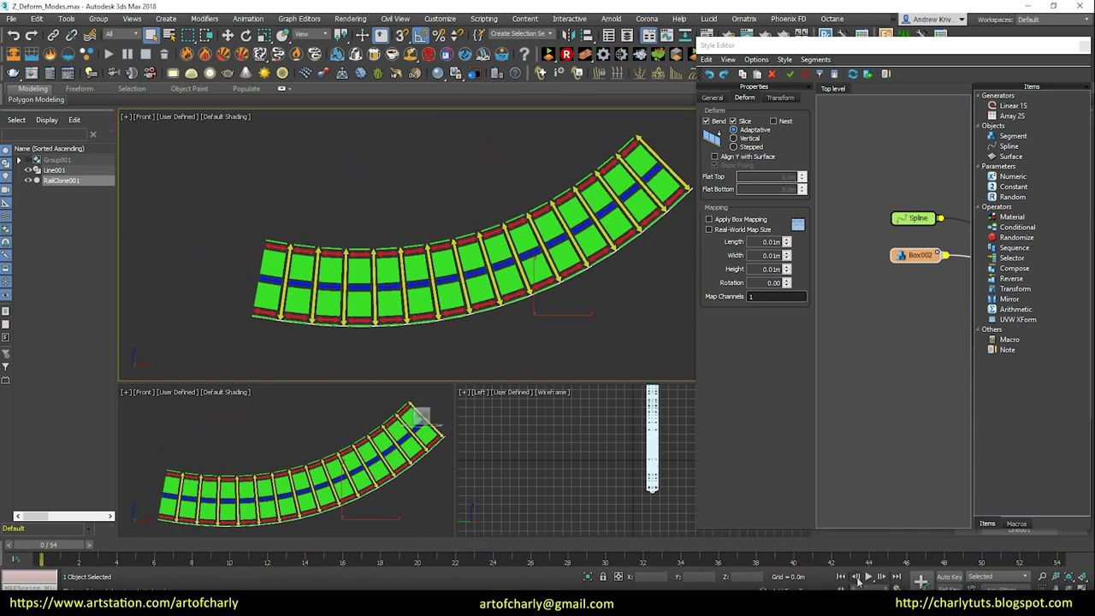
{"action": "left_click", "coordinate": [869, 577]}
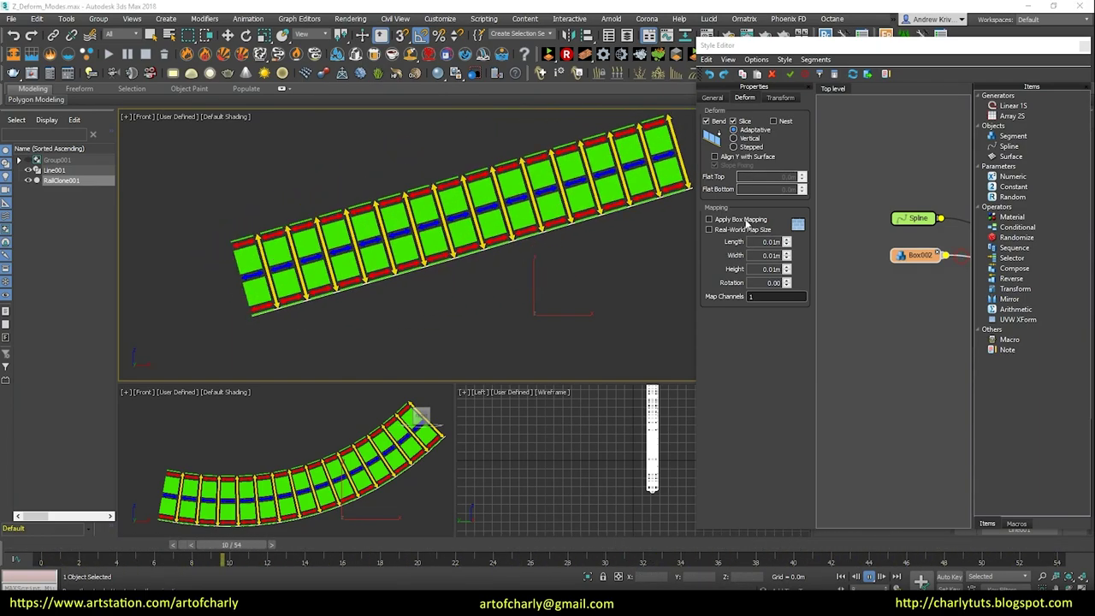
{"action": "left_click", "coordinate": [733, 137]}
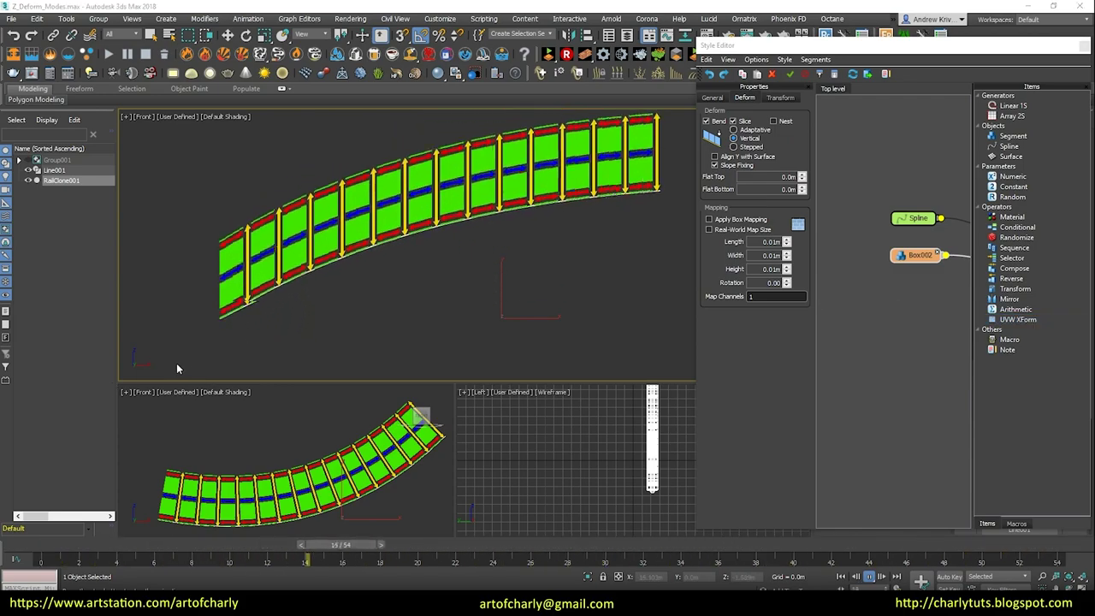
Step: Toggle Box002's Slice mode between Stepped and Vertical during playback, finishing on Vertical
{"action": "left_click", "coordinate": [733, 146]}
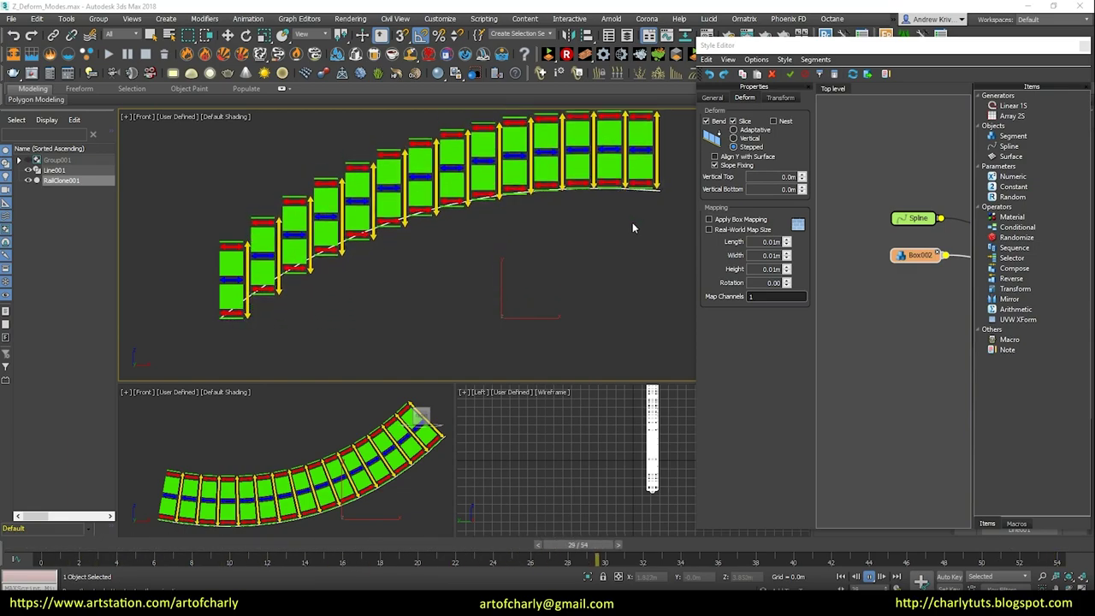
{"action": "left_click", "coordinate": [979, 351]}
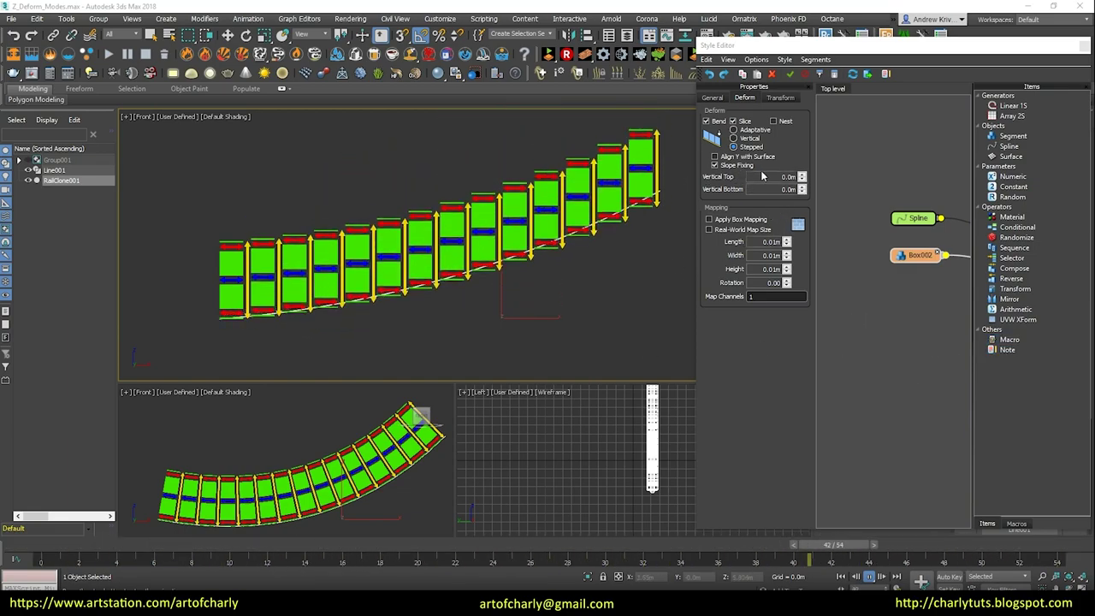
{"action": "left_click", "coordinate": [734, 138]}
{"action": "left_click", "coordinate": [734, 147]}
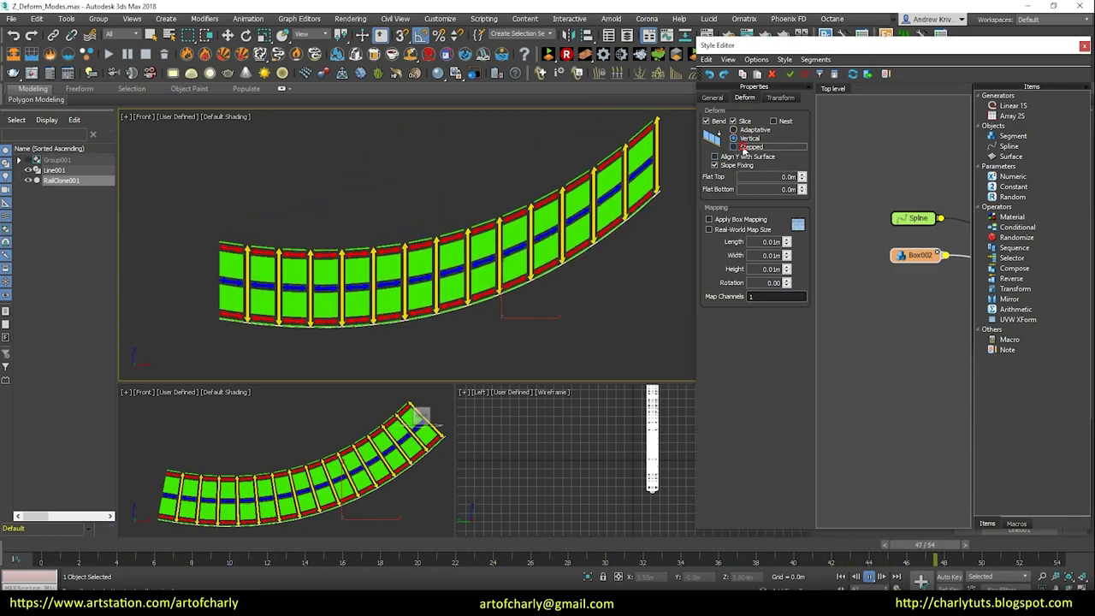
{"action": "left_click", "coordinate": [744, 139]}
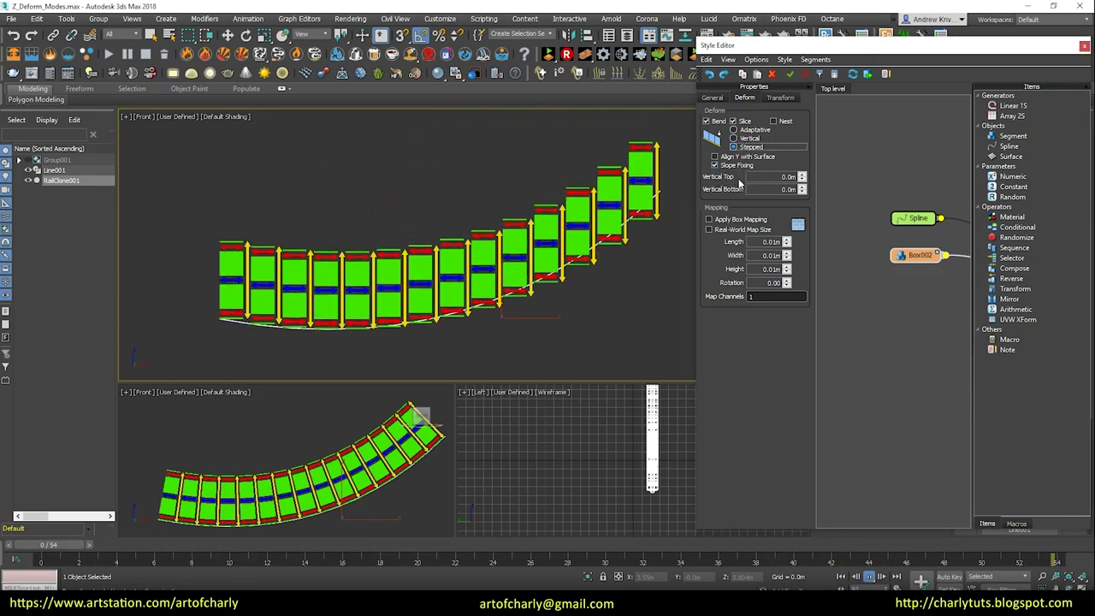
{"action": "left_click", "coordinate": [749, 146]}
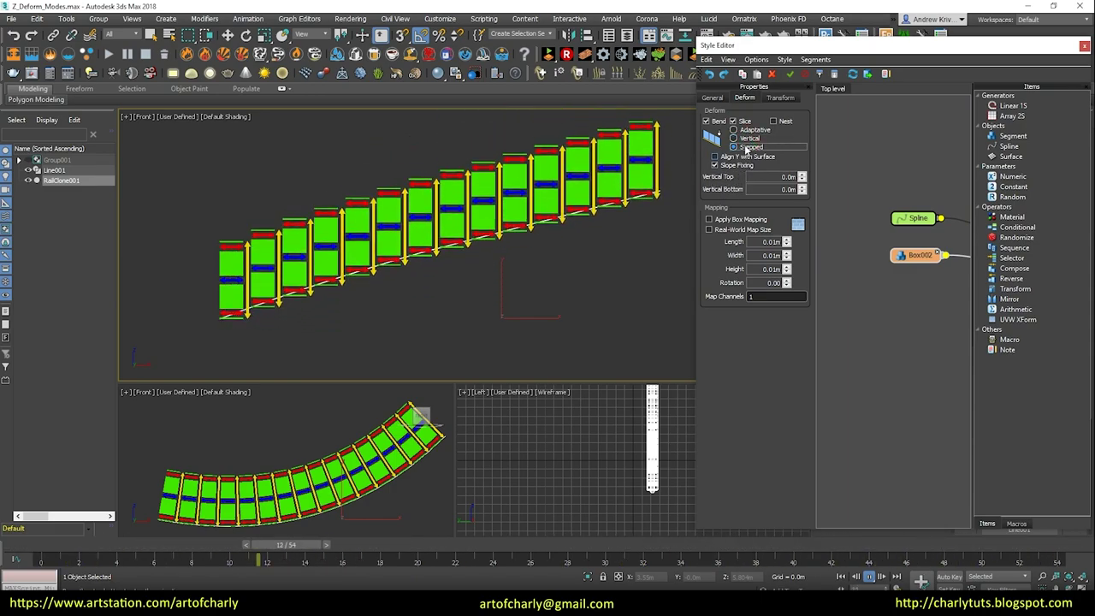
{"action": "left_click", "coordinate": [732, 138]}
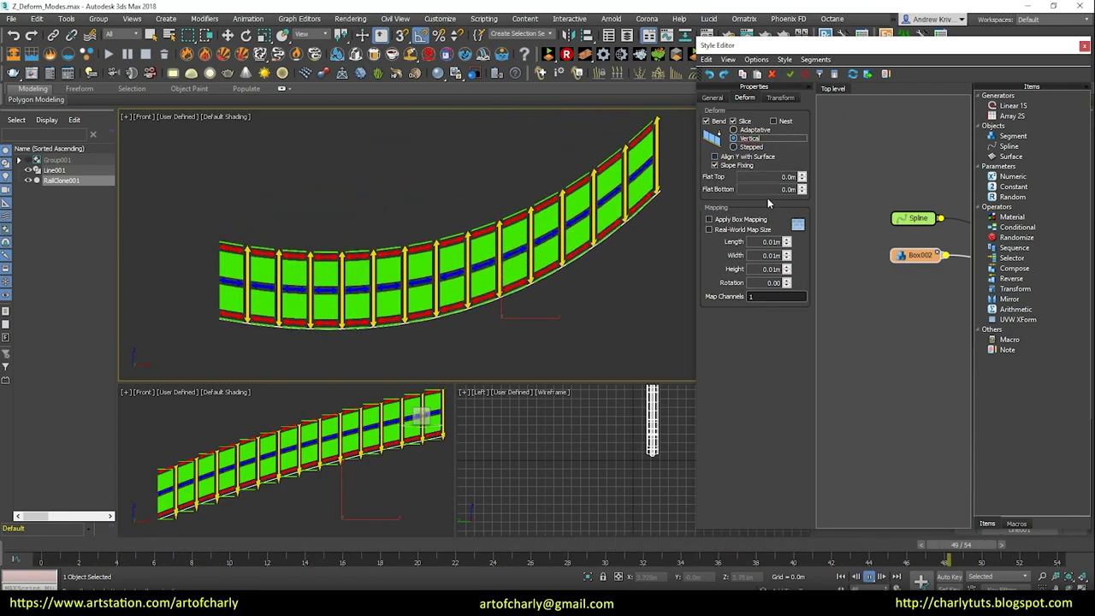
{"action": "left_click", "coordinate": [747, 146]}
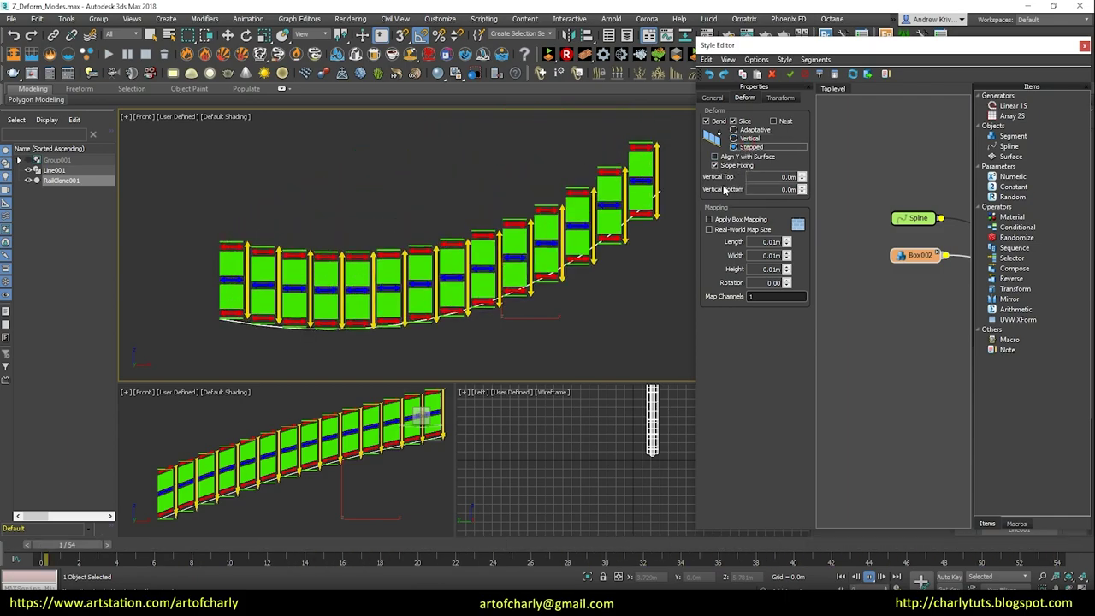
{"action": "left_click", "coordinate": [732, 137]}
{"action": "double_click", "coordinate": [787, 177]}
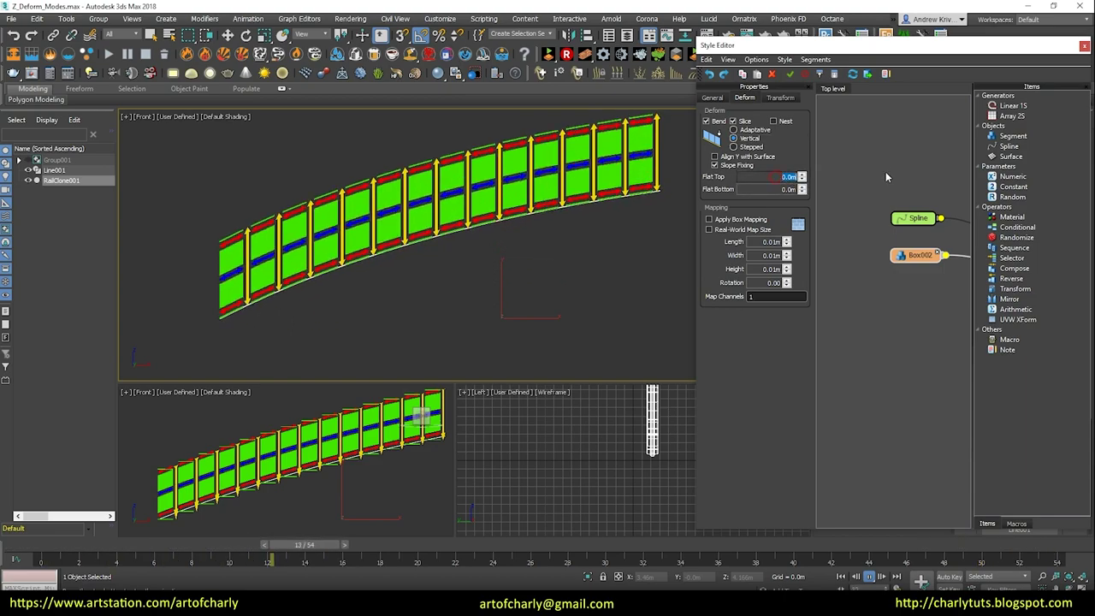
Step: Set Box002's Flat Top and Flat Bottom values to 1.0m
{"action": "type", "text": "1"}
{"action": "key", "text": "Tab"}
{"action": "type", "text": "1"}
{"action": "key", "text": "Return"}
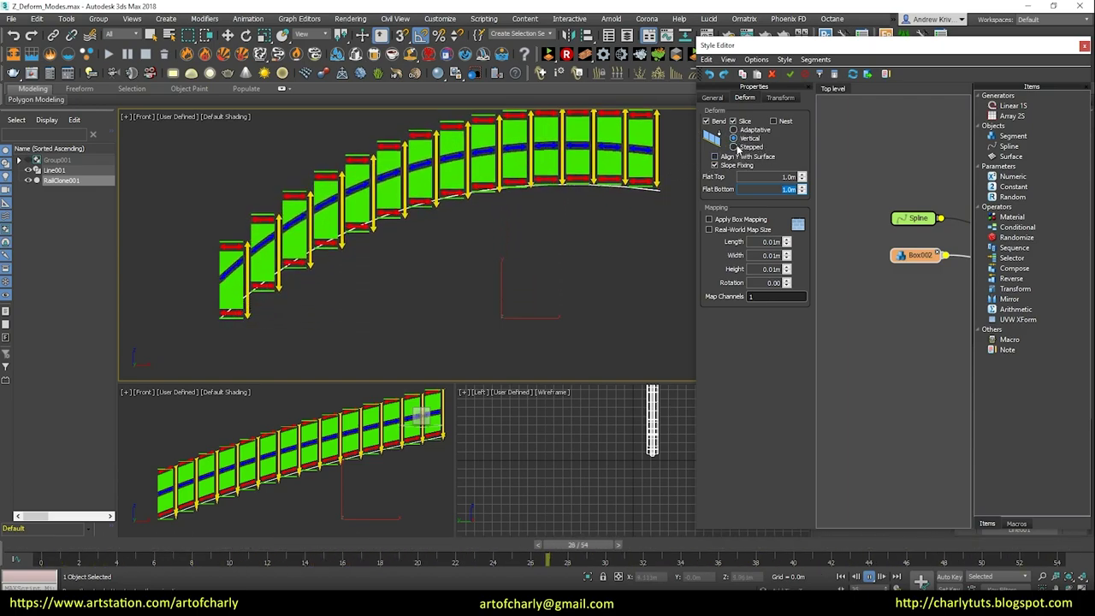
Step: Compare Stepped and Vertical slicing, leave the panels Stepped, and stop playback
{"action": "left_click", "coordinate": [737, 146]}
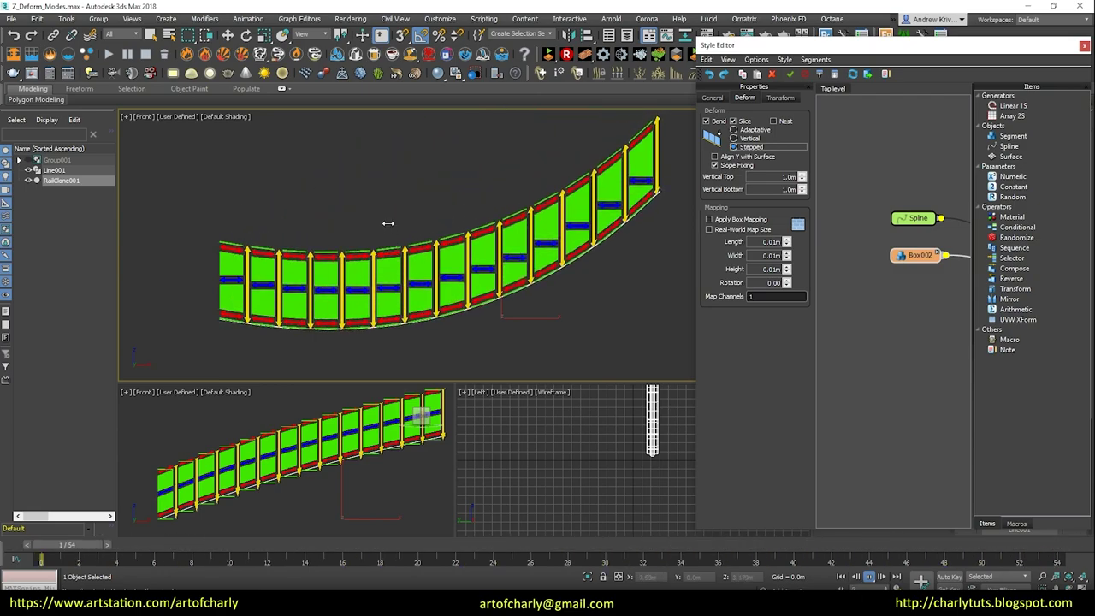
{"action": "left_click", "coordinate": [733, 138]}
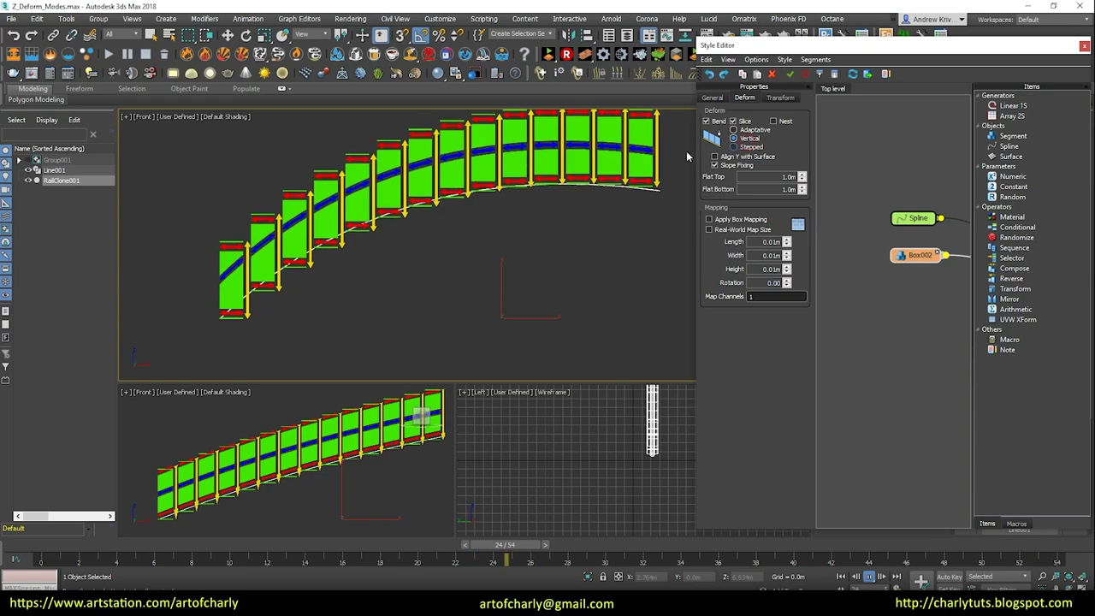
{"action": "left_click", "coordinate": [763, 147]}
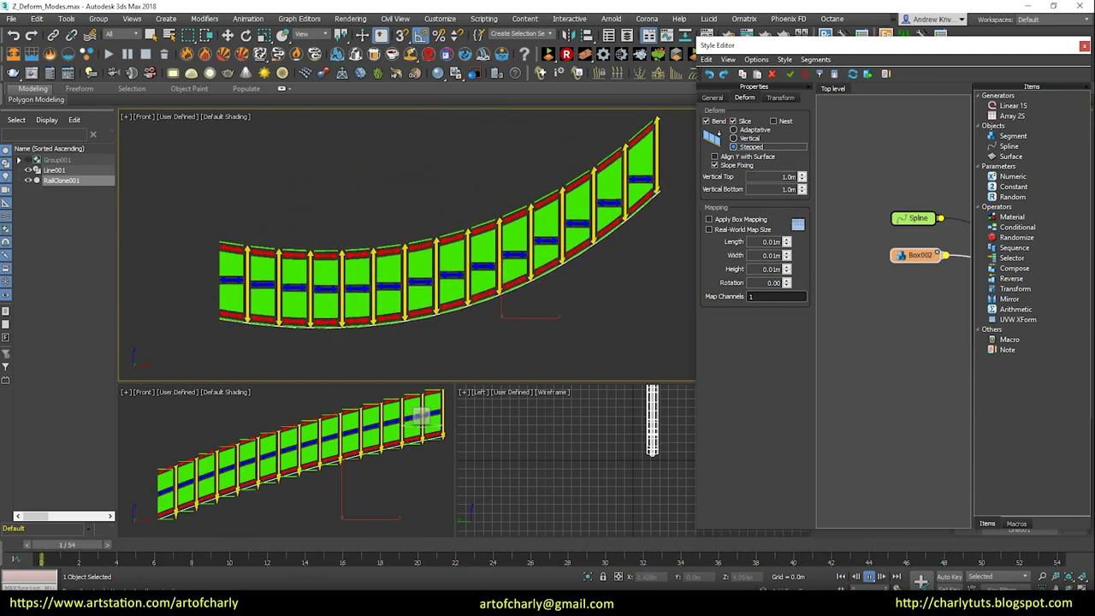
{"action": "key", "text": "slash"}
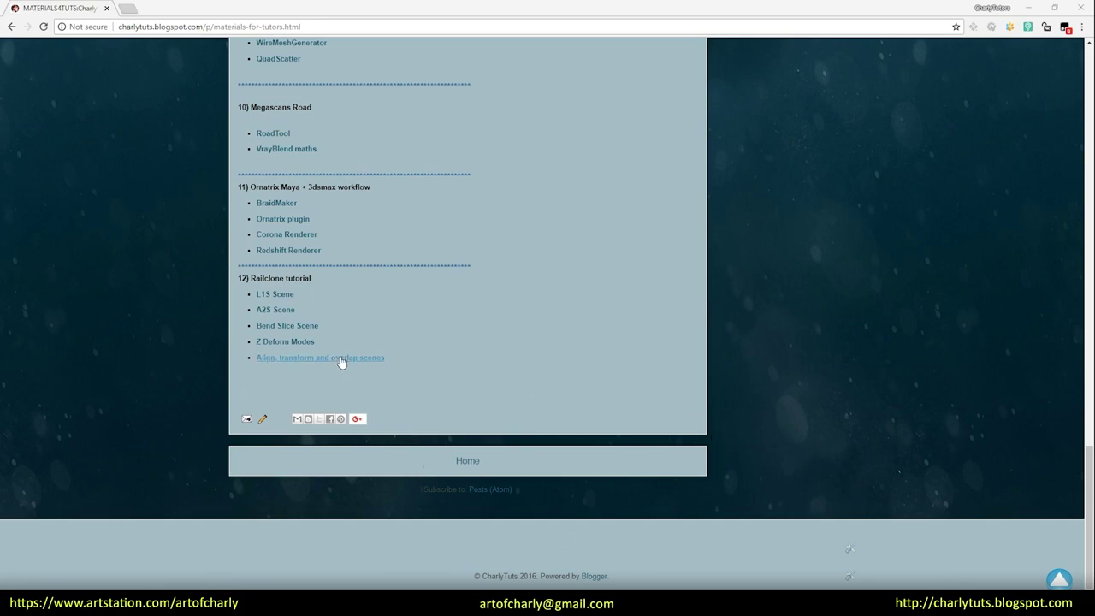
Step: Scroll the CharlyTuts materials page to the Railclone tutorial downloads and pick slate_tiles.max
{"action": "scroll", "coordinate": [344, 312], "scroll_direction": "up", "scroll_amount": 10}
{"action": "scroll", "coordinate": [362, 274], "scroll_direction": "up", "scroll_amount": 10}
{"action": "scroll", "coordinate": [360, 214], "scroll_direction": "up", "scroll_amount": 5}
{"action": "scroll", "coordinate": [423, 352], "scroll_direction": "down", "scroll_amount": 10}
{"action": "scroll", "coordinate": [387, 415], "scroll_direction": "down", "scroll_amount": 10}
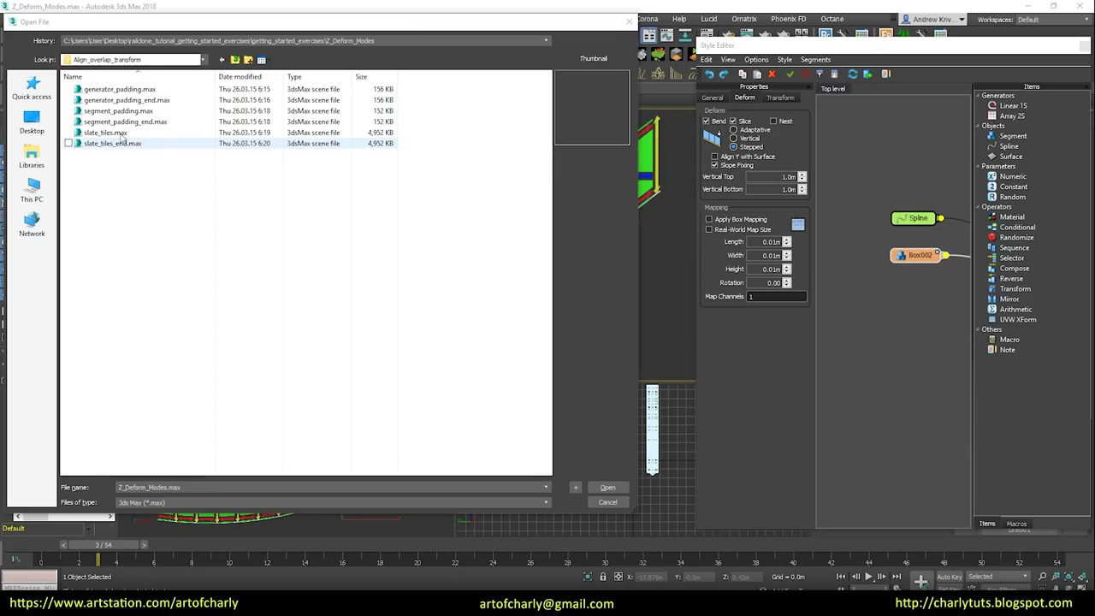
{"action": "left_click", "coordinate": [116, 133]}
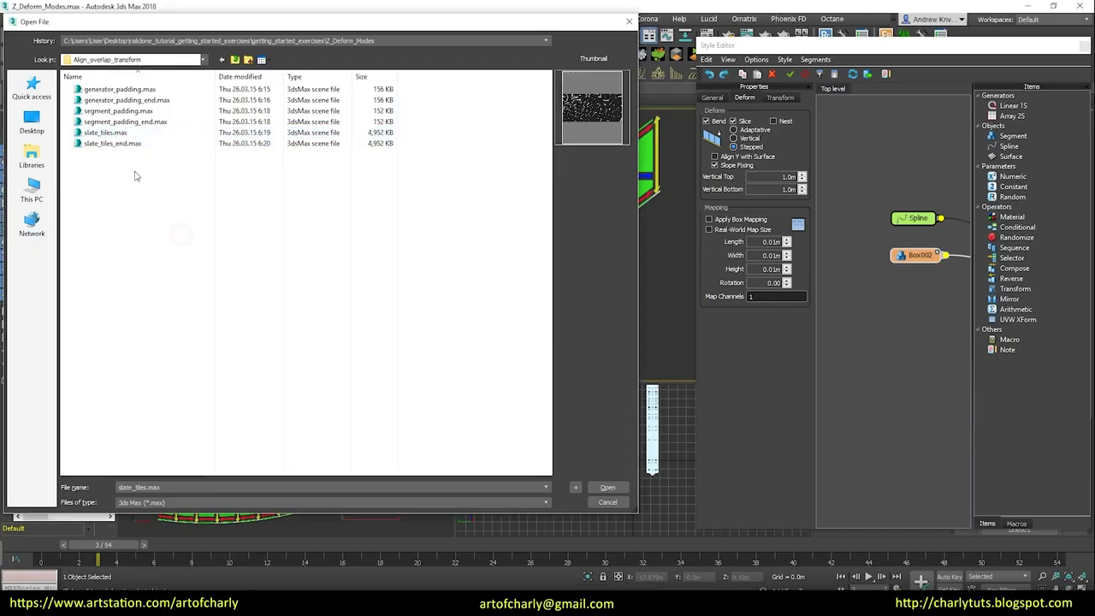
Step: Open the slate_tiles_end.max scene
{"action": "left_click", "coordinate": [113, 143]}
{"action": "left_click", "coordinate": [224, 294]}
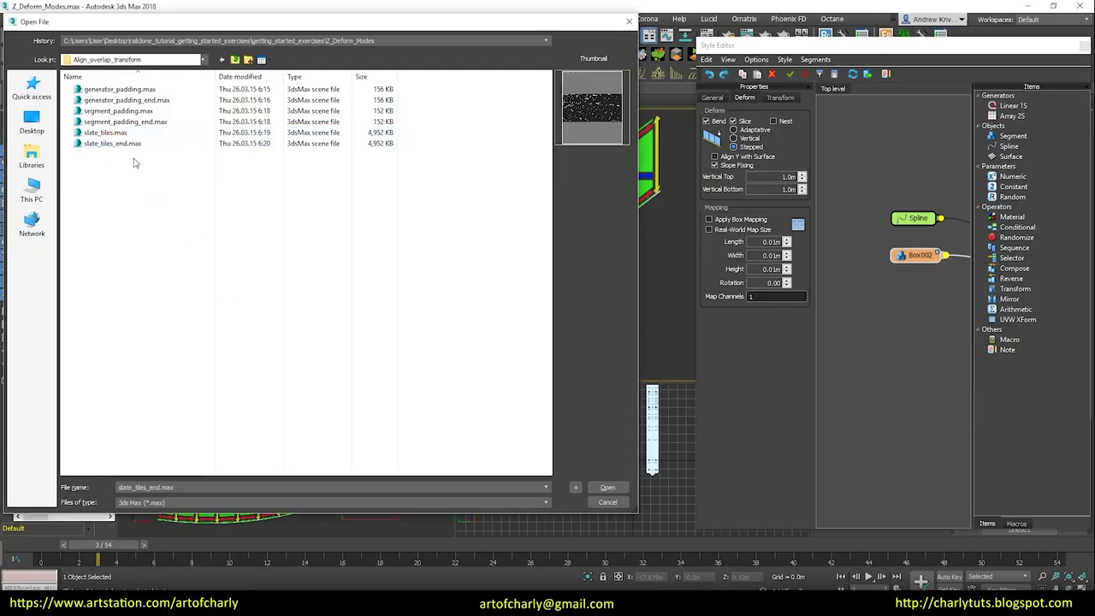
{"action": "mouse_move", "coordinate": [112, 143]}
{"action": "double_click", "coordinate": [122, 142]}
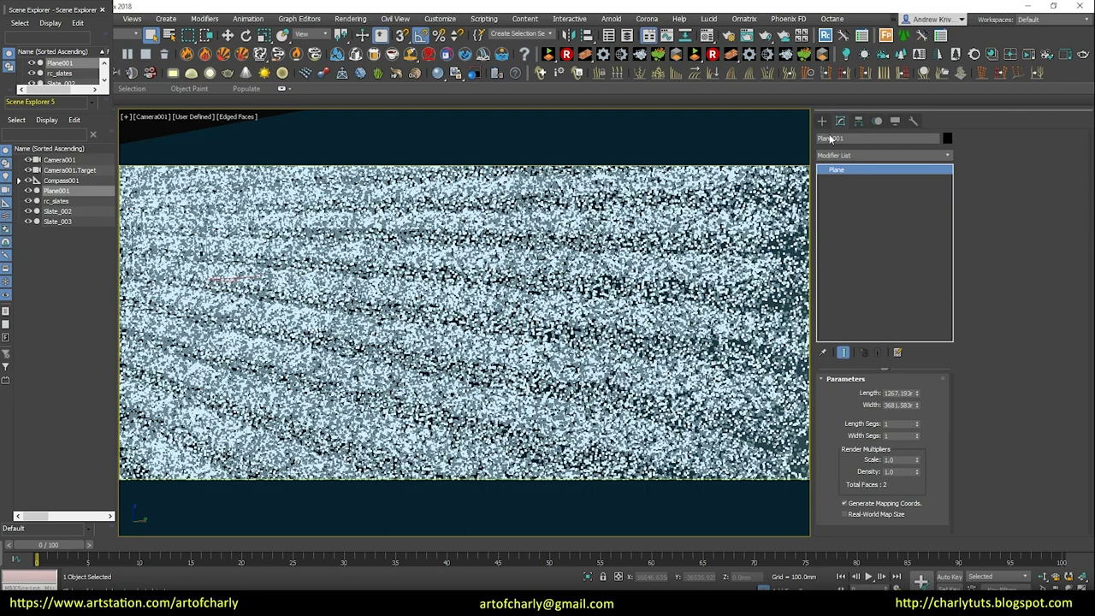
Step: Select rc_slates and bring up its style graph in the Style Editor
{"action": "left_click", "coordinate": [53, 201]}
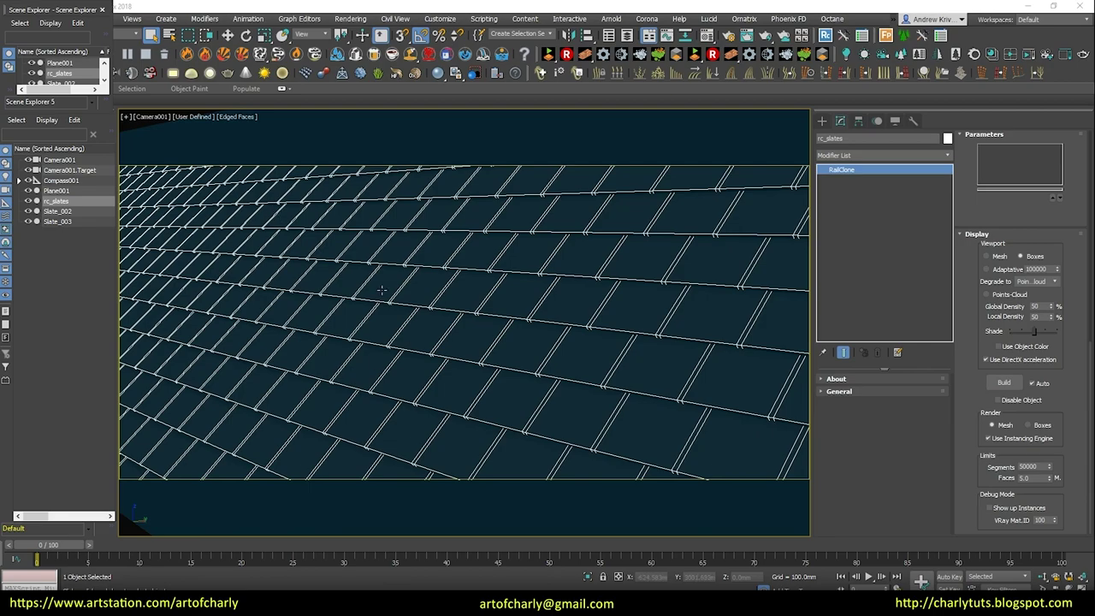
{"action": "scroll", "coordinate": [965, 243], "scroll_direction": "up", "scroll_amount": 3}
{"action": "scroll", "coordinate": [965, 254], "scroll_direction": "up", "scroll_amount": 3}
{"action": "scroll", "coordinate": [967, 264], "scroll_direction": "up", "scroll_amount": 3}
{"action": "scroll", "coordinate": [967, 274], "scroll_direction": "up", "scroll_amount": 3}
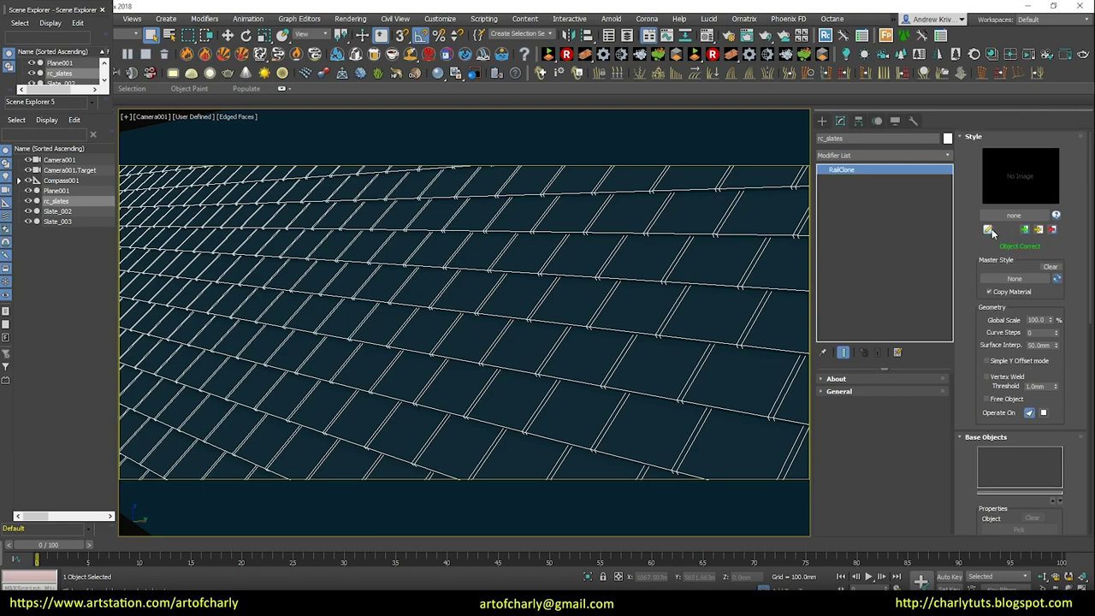
{"action": "left_click", "coordinate": [988, 229]}
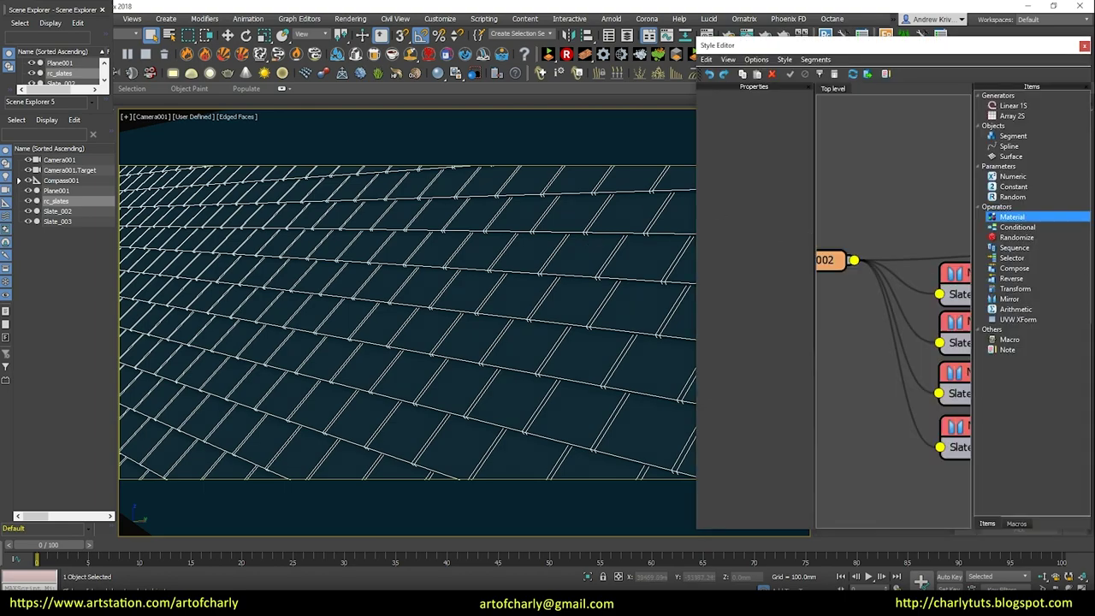
Step: Give the Slate_002 segment a random Y translation from -10 to 25mm
{"action": "left_click", "coordinate": [861, 200]}
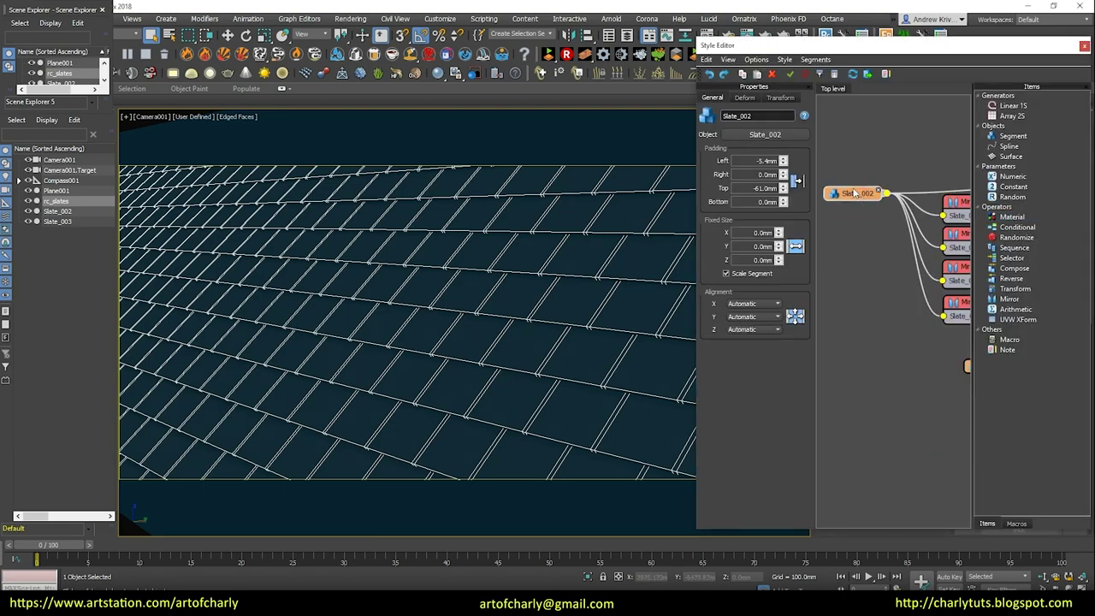
{"action": "left_click", "coordinate": [780, 98]}
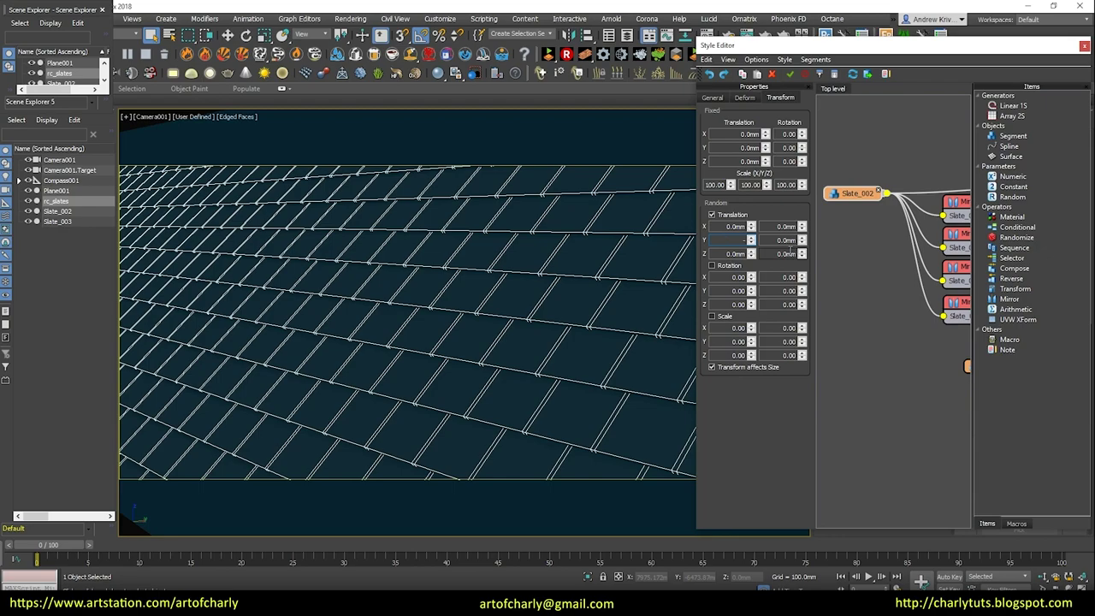
{"action": "type", "text": "-10"}
{"action": "key", "text": "Return"}
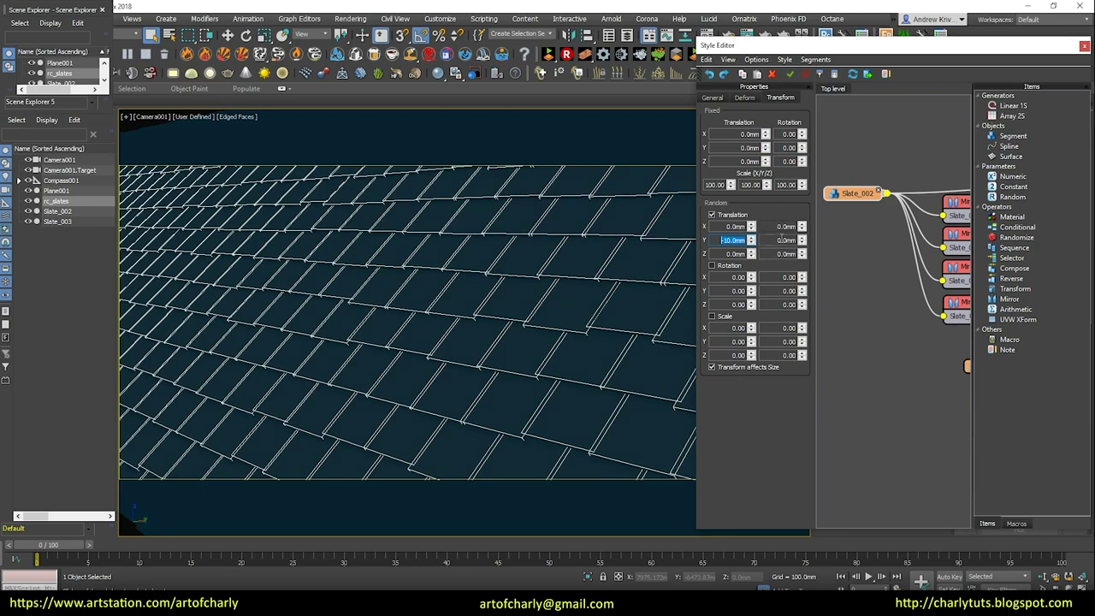
{"action": "type", "text": "25"}
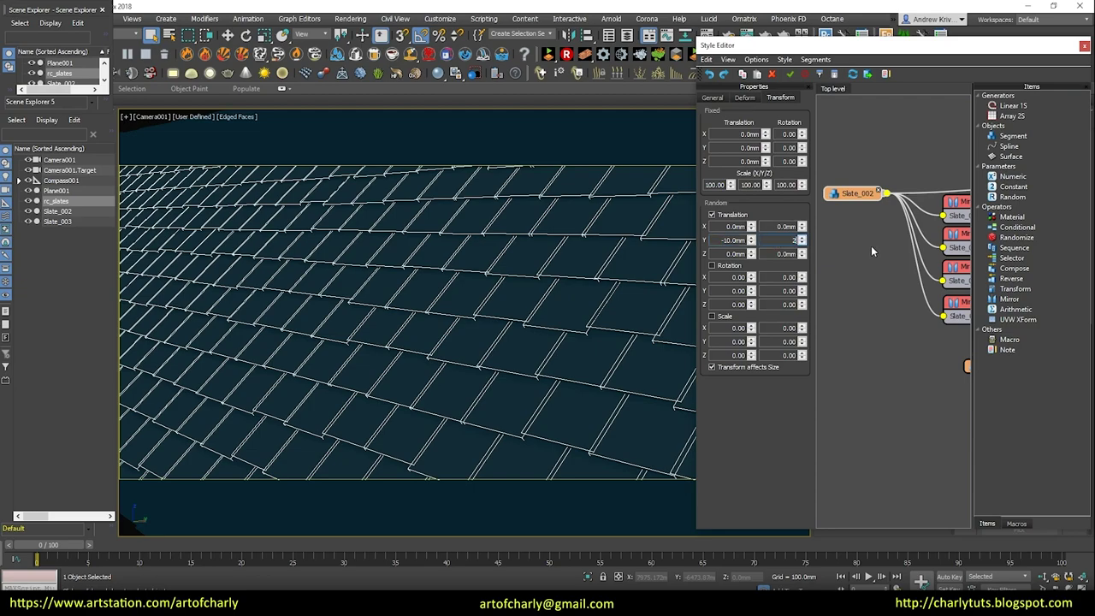
{"action": "key", "text": "Return"}
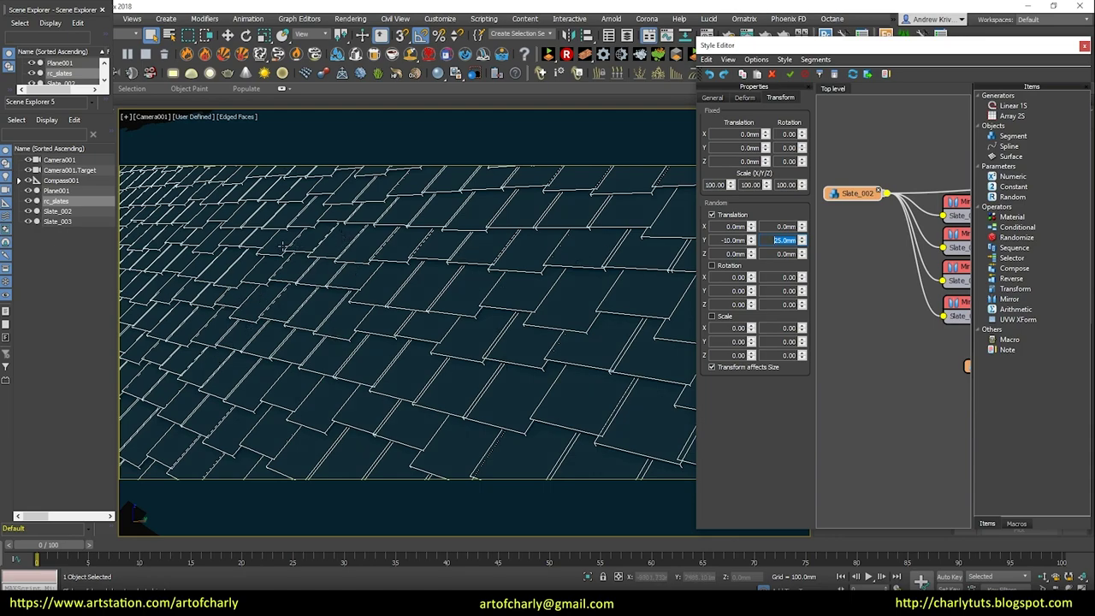
Step: Enable random rotation with X and Z from -2 to 2, and turn on random scaling
{"action": "left_click", "coordinate": [728, 266]}
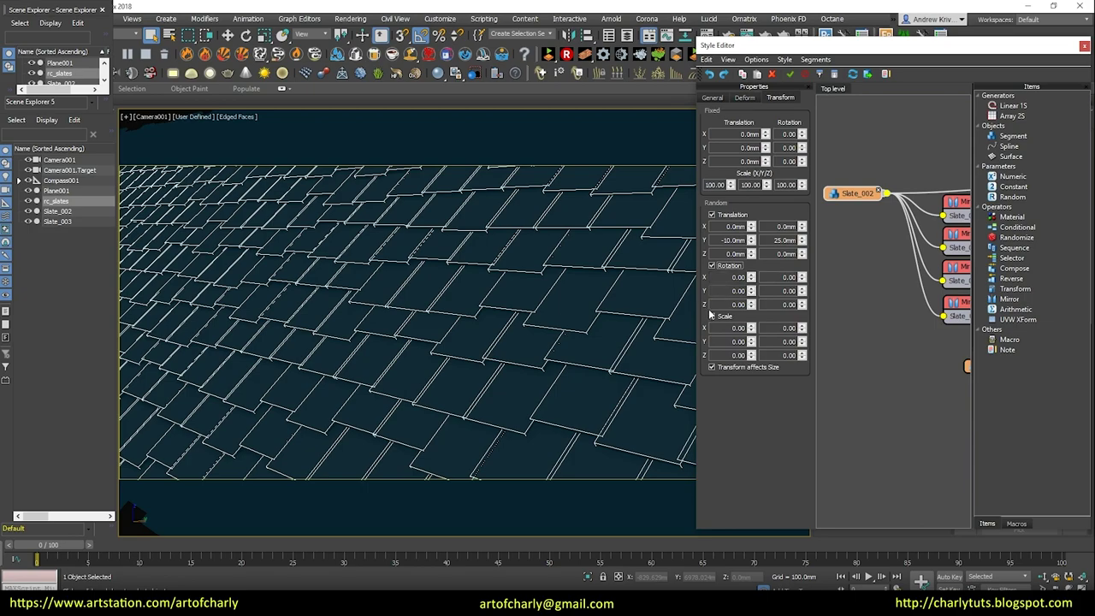
{"action": "double_click", "coordinate": [738, 277]}
{"action": "key", "text": "Tab"}
{"action": "type", "text": "2"}
{"action": "key", "text": "Return"}
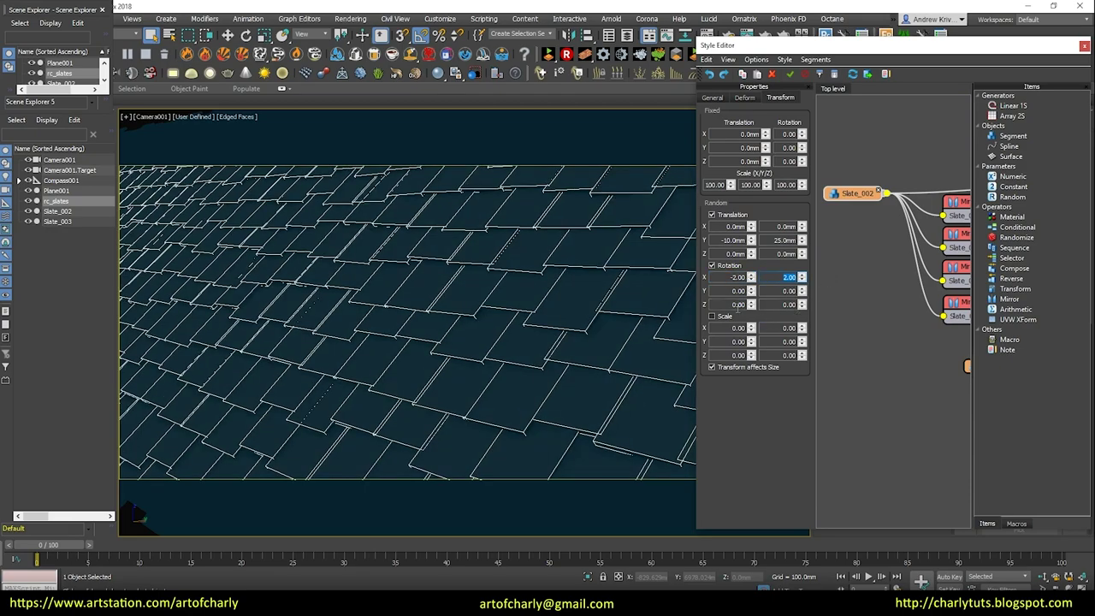
{"action": "double_click", "coordinate": [733, 304]}
{"action": "type", "text": "-2"}
{"action": "key", "text": "Return"}
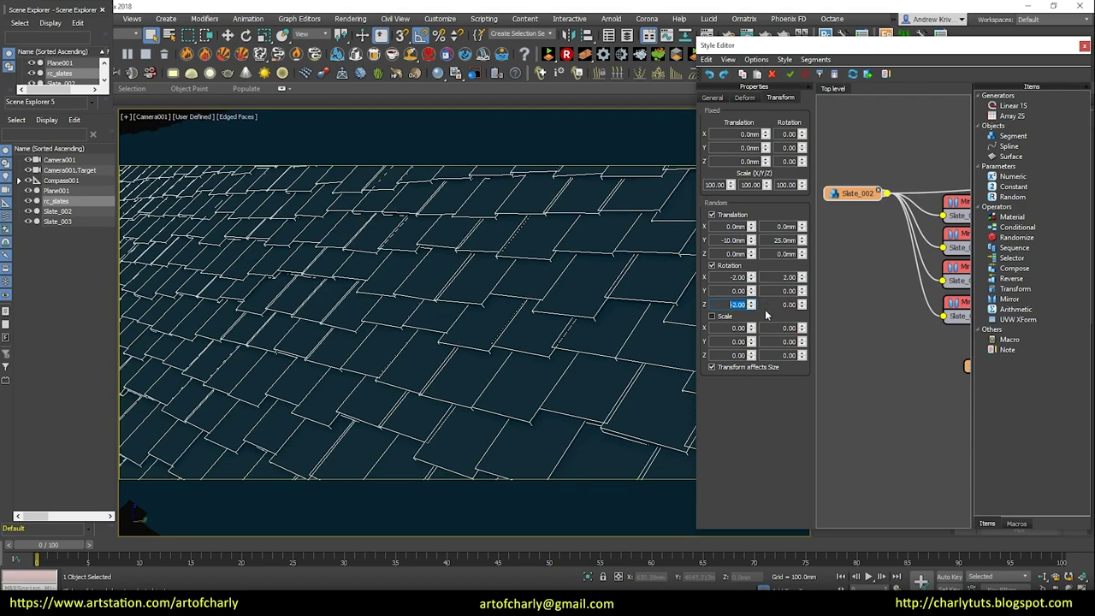
{"action": "double_click", "coordinate": [788, 305]}
{"action": "type", "text": "2"}
{"action": "key", "text": "Return"}
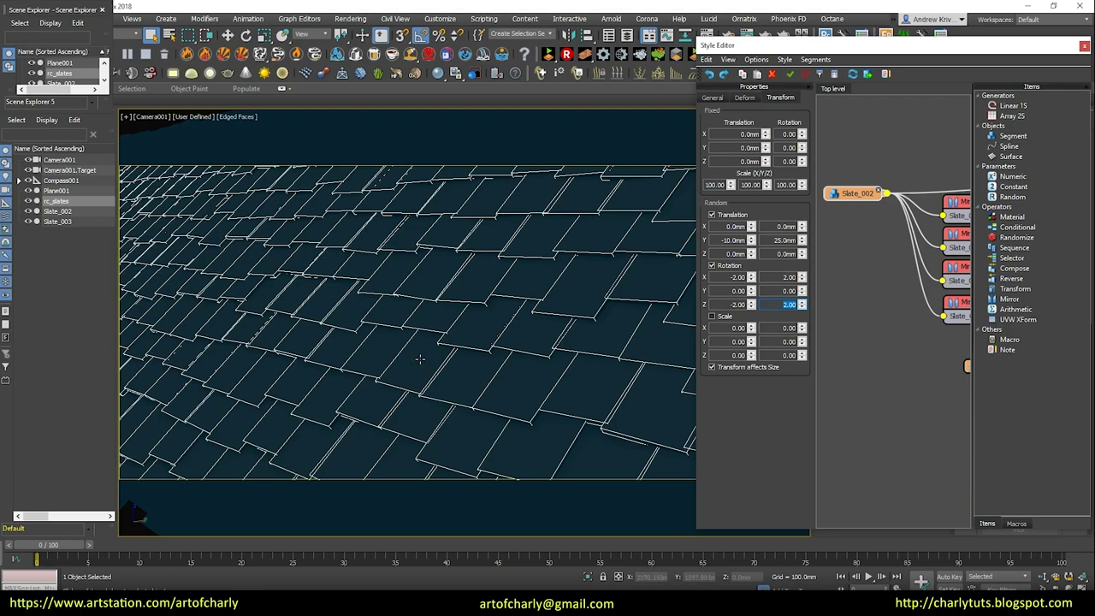
{"action": "left_click", "coordinate": [711, 317]}
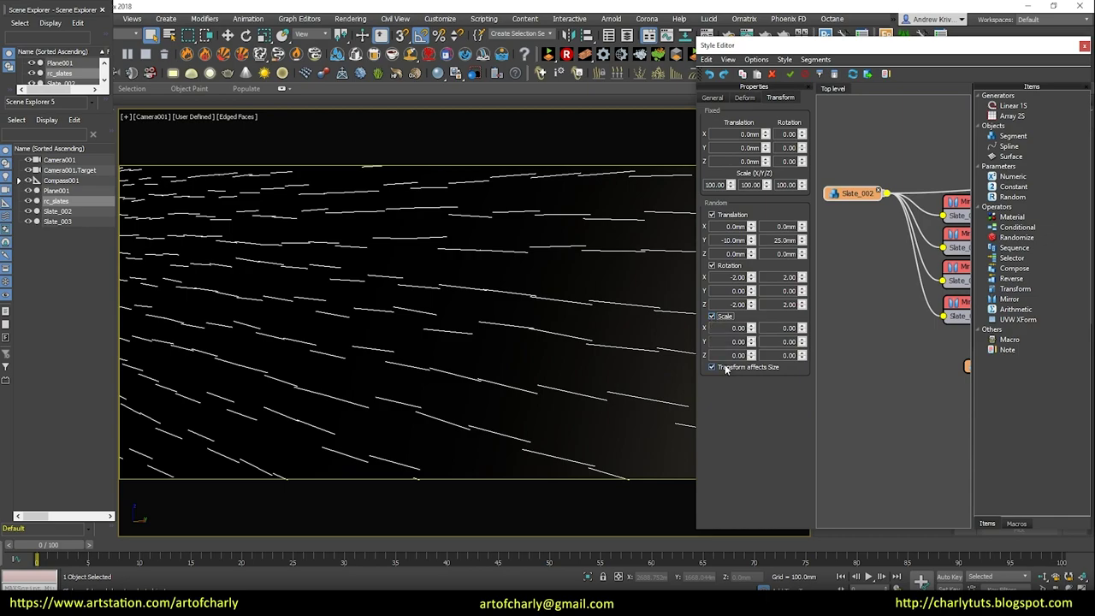
Step: Set Slate_002's minimum random scale to 90 on X, Y and Z
{"action": "double_click", "coordinate": [723, 327]}
{"action": "type", "text": "90"}
{"action": "key", "text": "Tab"}
{"action": "type", "text": "9"}
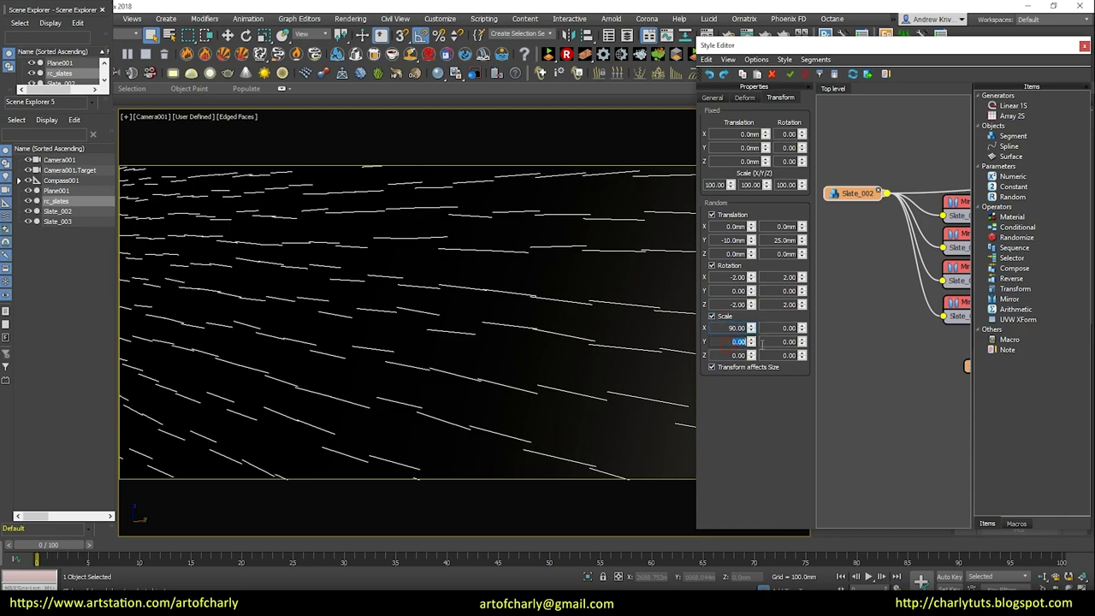
{"action": "type", "text": "0"}
{"action": "key", "text": "Tab"}
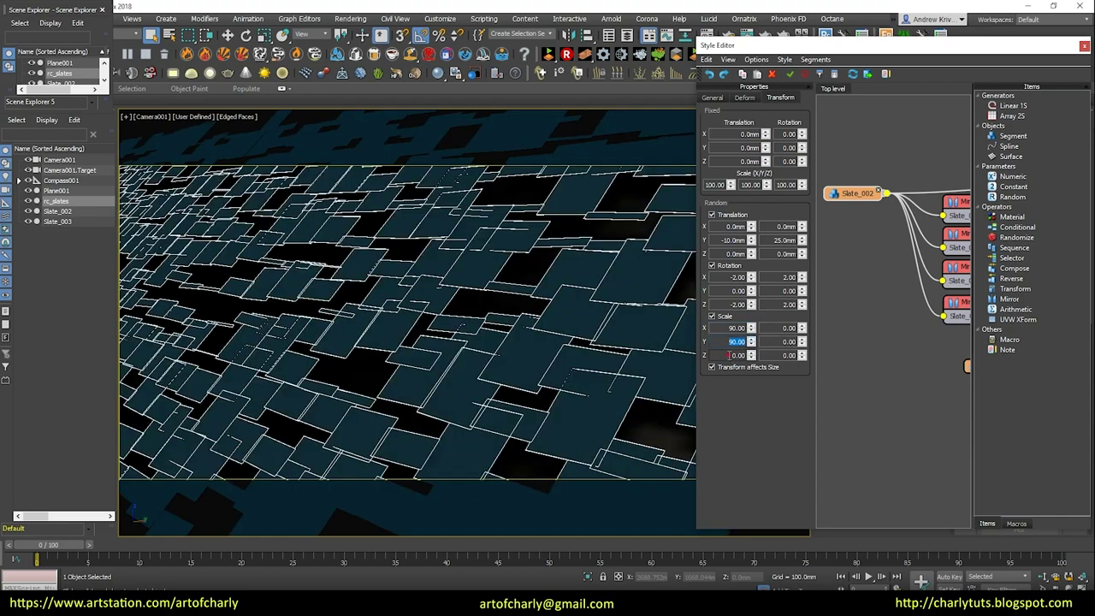
{"action": "type", "text": "90"}
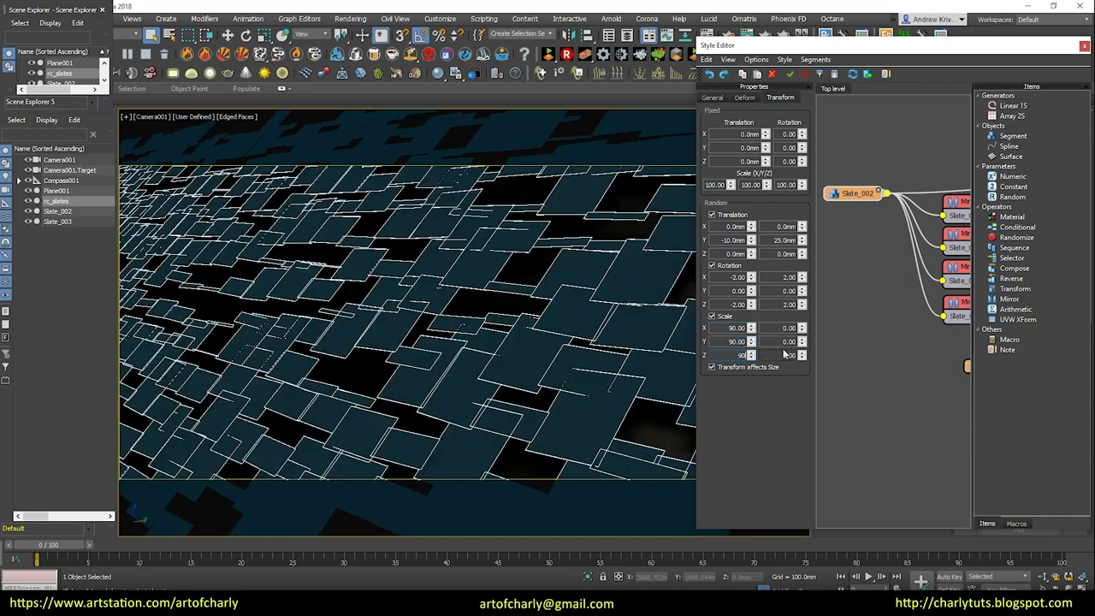
{"action": "key", "text": "Tab"}
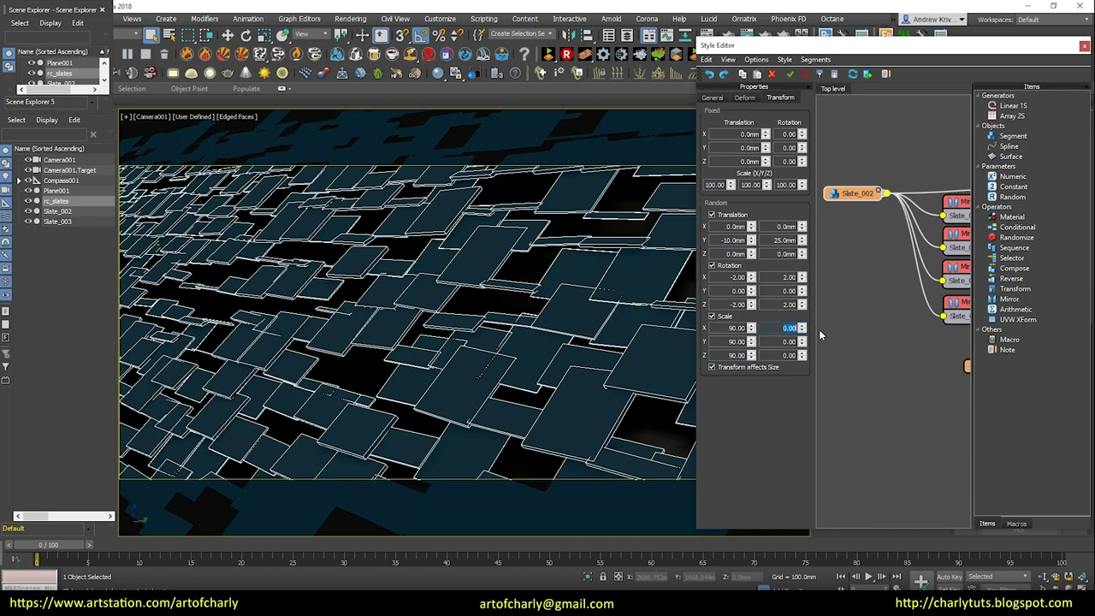
Step: Set the maximum random scale to 120 on X, Y and Z, leaving Transform affects Size unchecked
{"action": "type", "text": "120"}
{"action": "key", "text": "Tab"}
{"action": "type", "text": "120"}
{"action": "key", "text": "Return"}
{"action": "key", "text": "Tab"}
{"action": "type", "text": "120"}
{"action": "key", "text": "Return"}
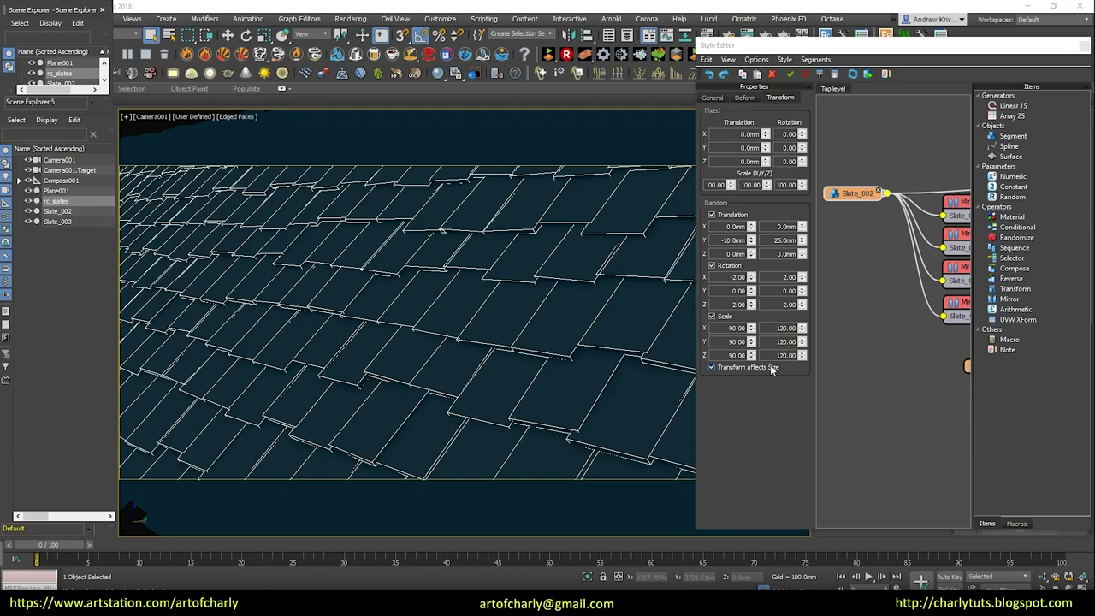
{"action": "left_click", "coordinate": [711, 367]}
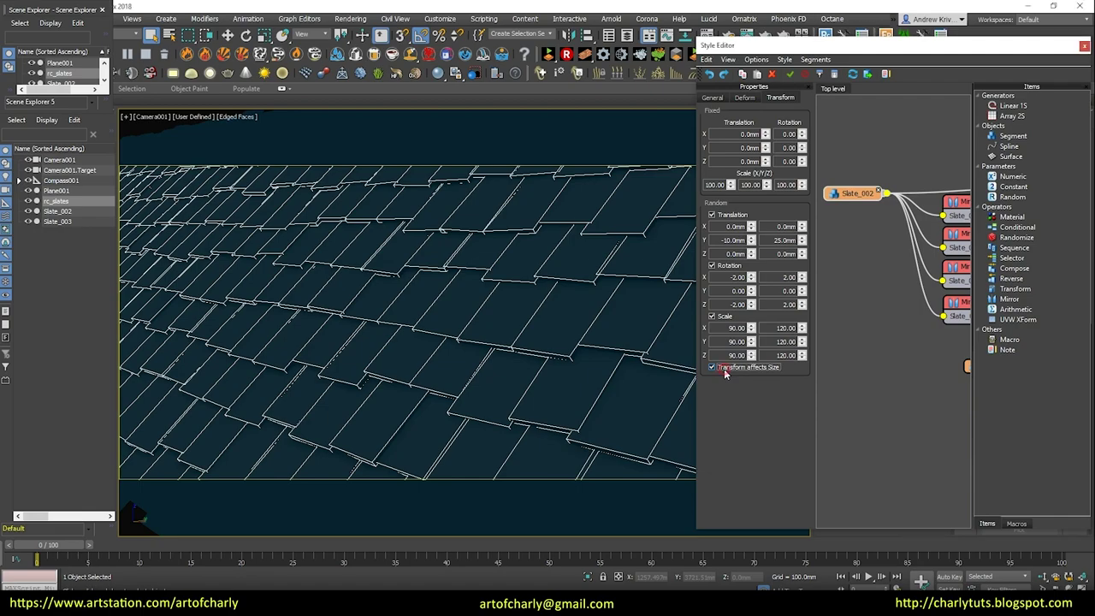
{"action": "left_click", "coordinate": [711, 367]}
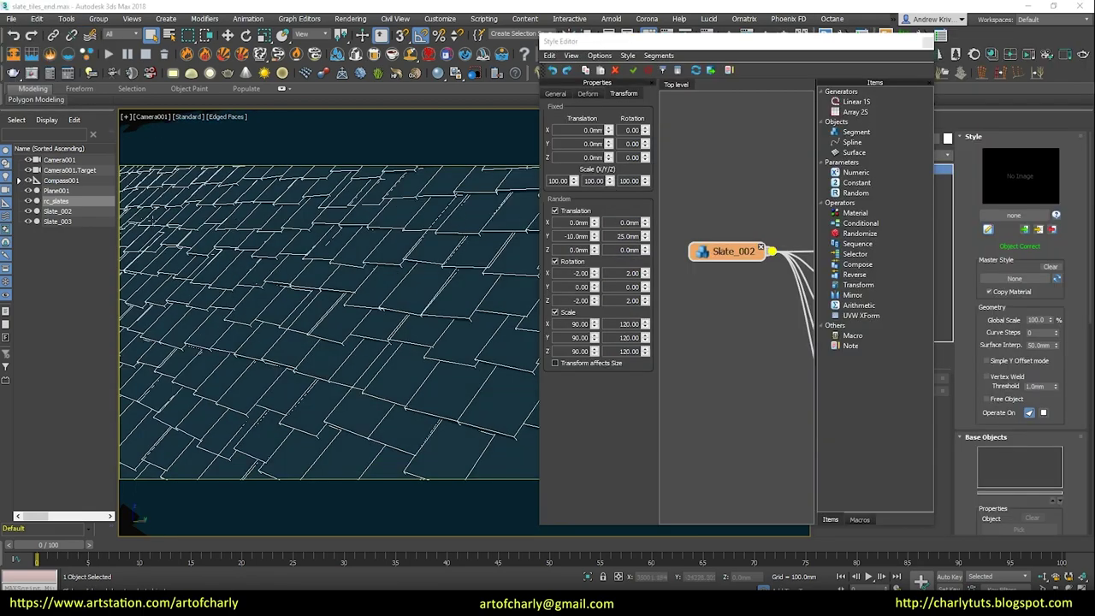
Step: Render the slate roof in the frame buffer and keep that render in the history
{"action": "left_click", "coordinate": [31, 73]}
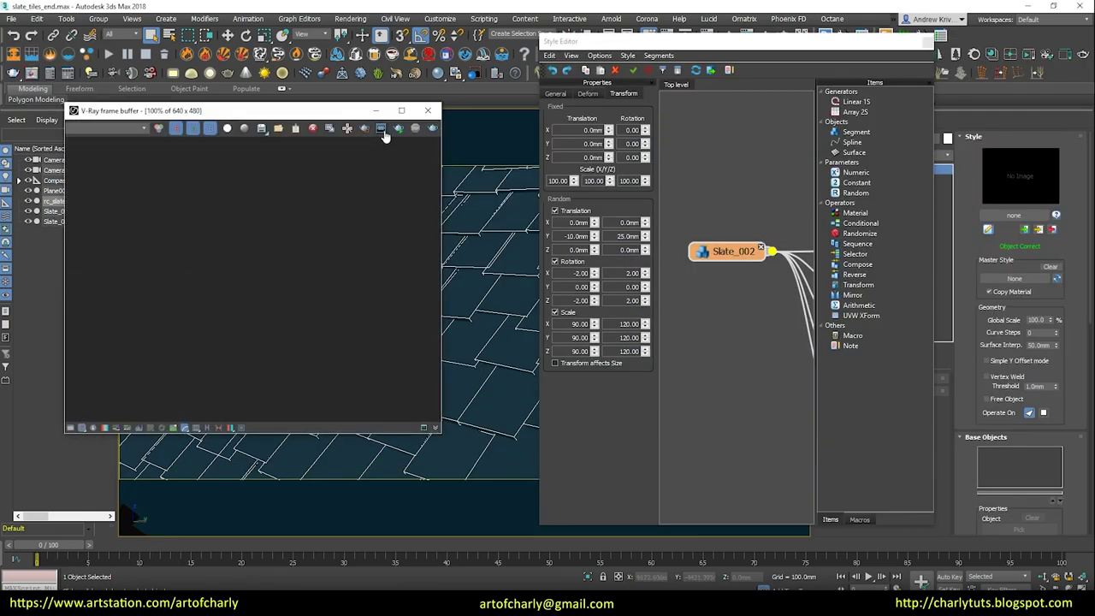
{"action": "left_click", "coordinate": [383, 130]}
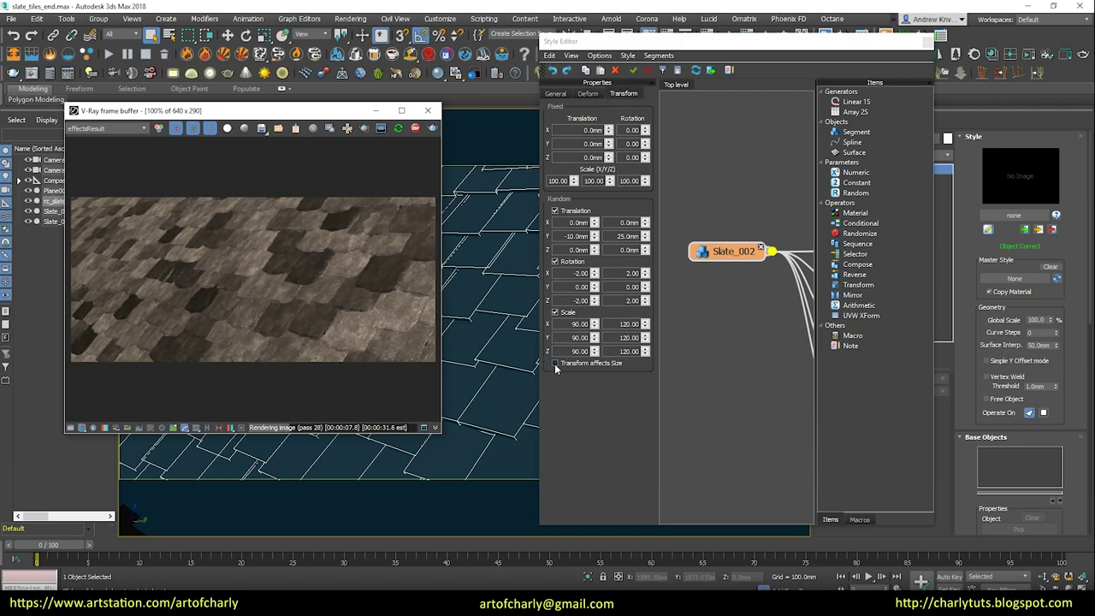
{"action": "left_click", "coordinate": [554, 363]}
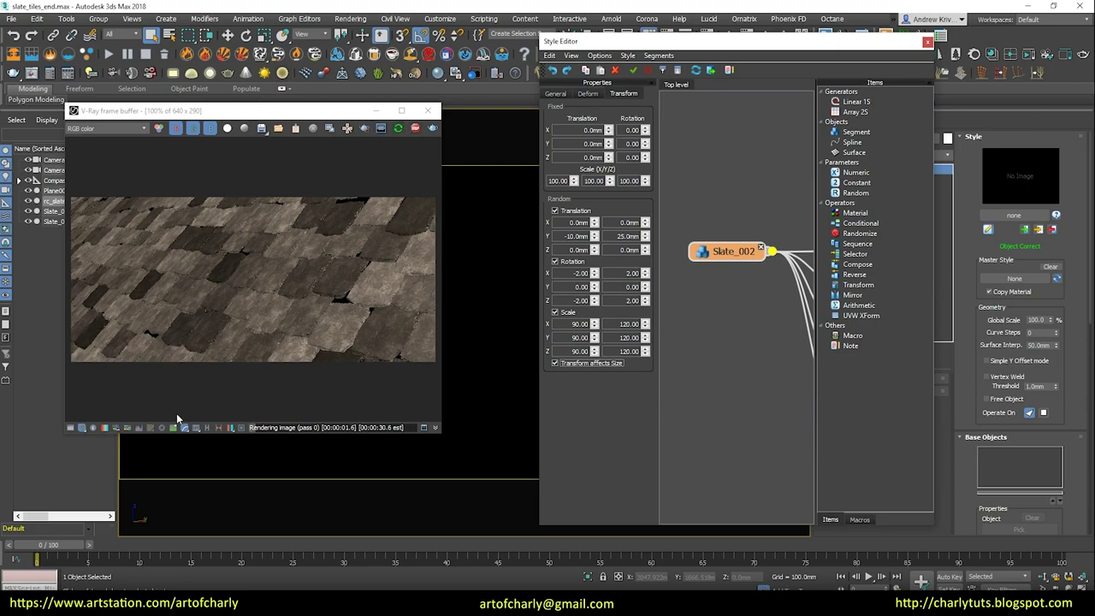
{"action": "left_click", "coordinate": [208, 428]}
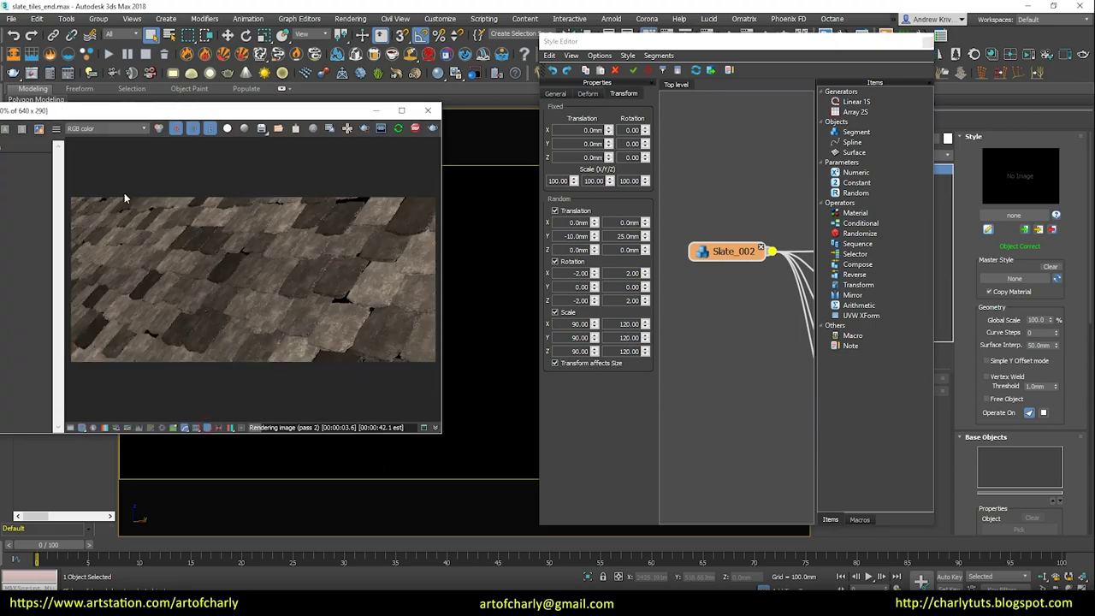
{"action": "mouse_move", "coordinate": [128, 111]}
{"action": "left_mouse_down"}
{"action": "mouse_move", "coordinate": [255, 45]}
{"action": "mouse_move", "coordinate": [239, 69]}
{"action": "left_mouse_up"}
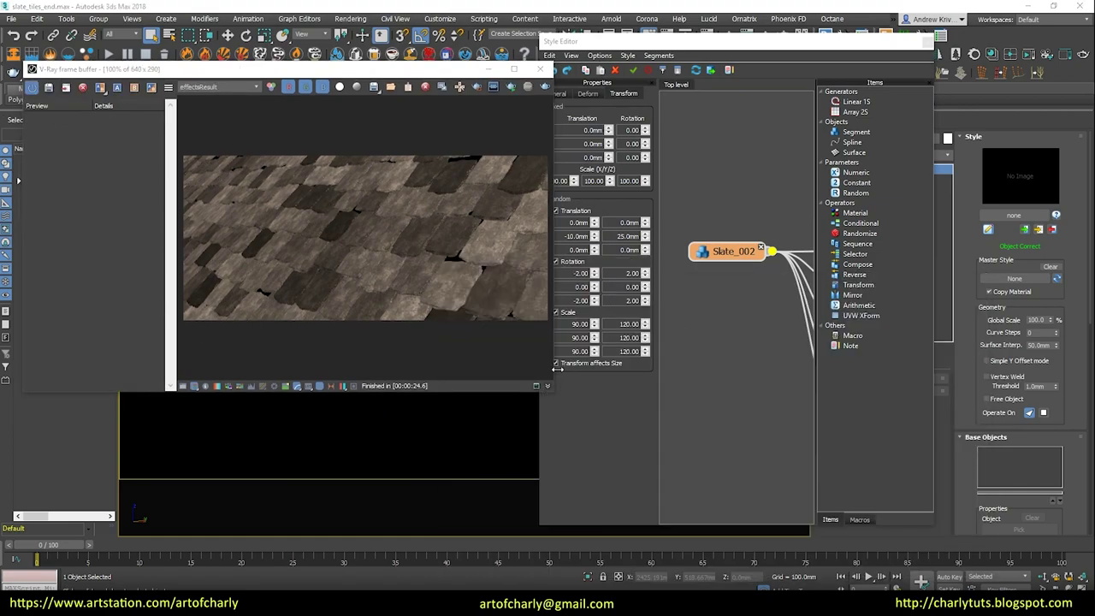
{"action": "left_click", "coordinate": [49, 86]}
Step: Turn off Transform affects Size, re-render, and A/B compare the new render against the earlier one
{"action": "left_click", "coordinate": [581, 364]}
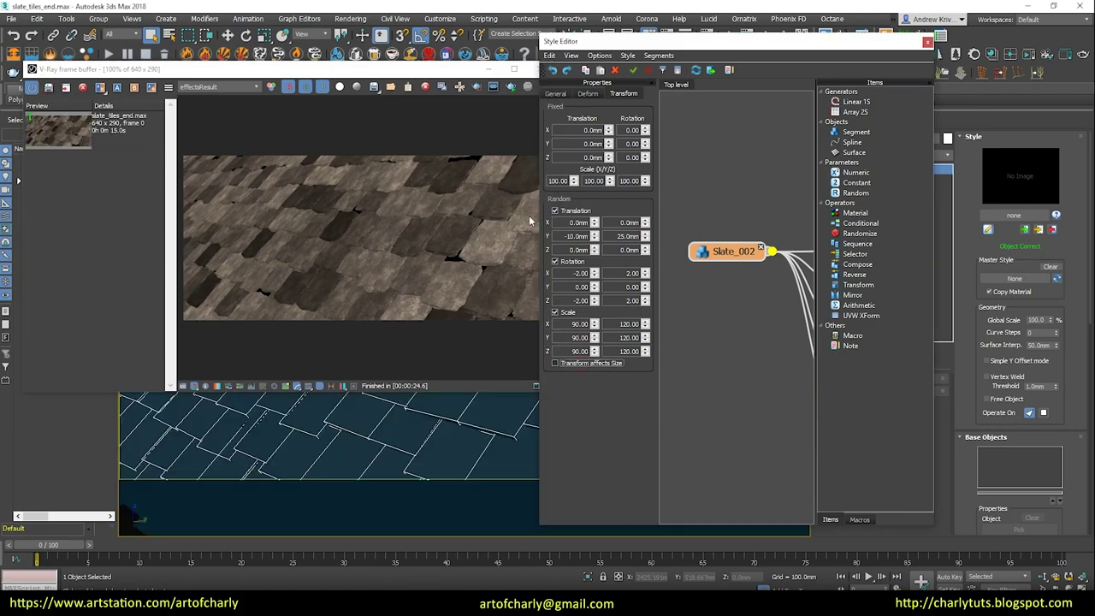
{"action": "left_click", "coordinate": [510, 90]}
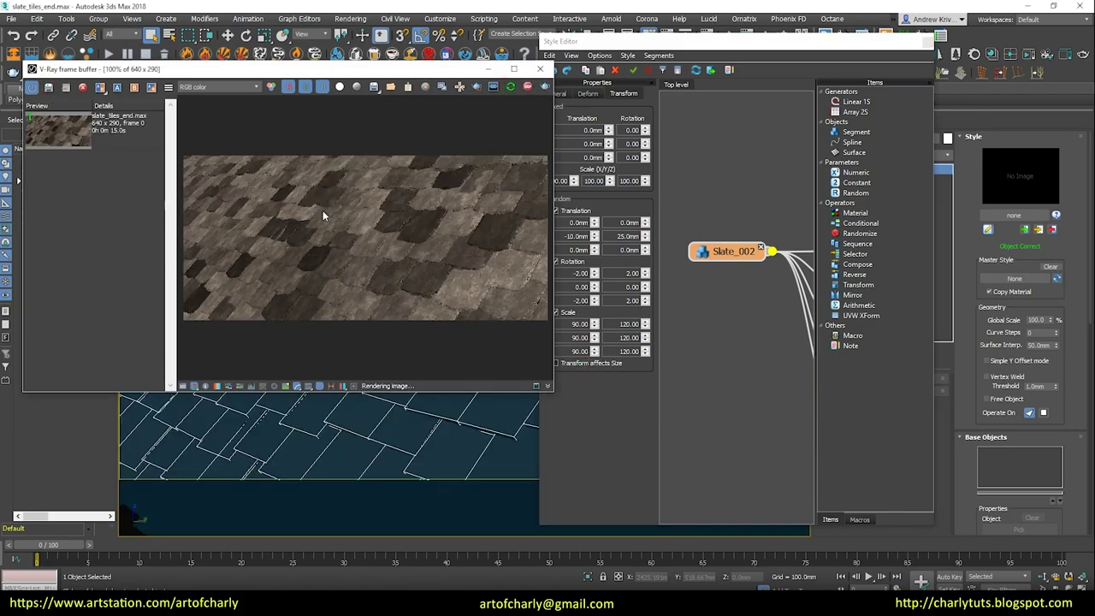
{"action": "left_click", "coordinate": [112, 168]}
{"action": "left_click", "coordinate": [112, 168]}
{"action": "left_click_drag", "start_coordinate": [366, 99], "coordinate": [81, 102]}
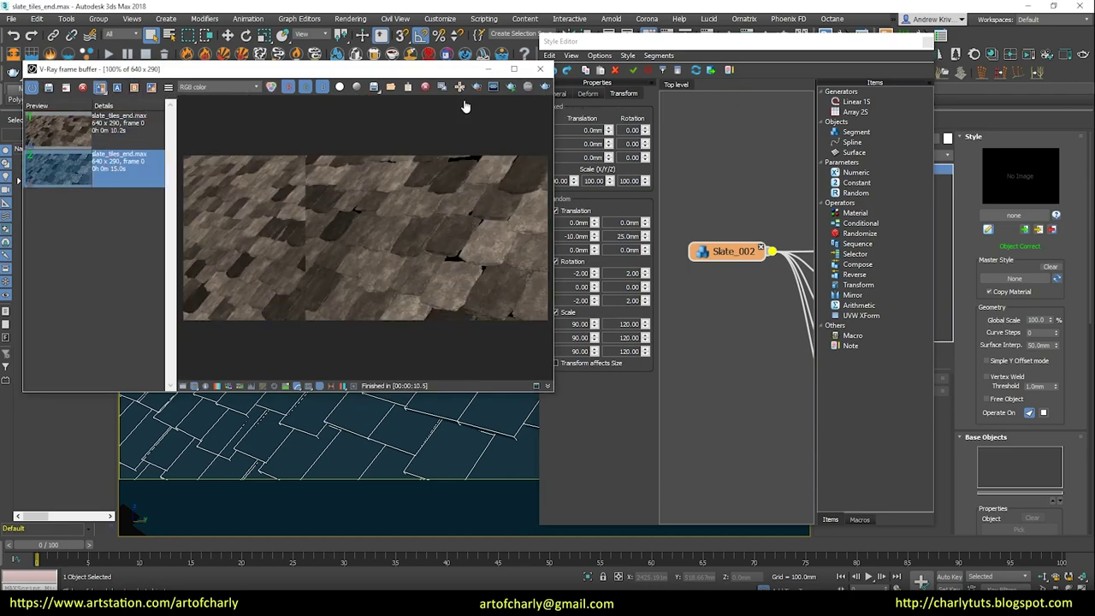
{"action": "mouse_move", "coordinate": [81, 102]}
{"action": "left_mouse_down"}
{"action": "mouse_move", "coordinate": [658, 128]}
{"action": "mouse_move", "coordinate": [647, 177]}
{"action": "left_mouse_up"}
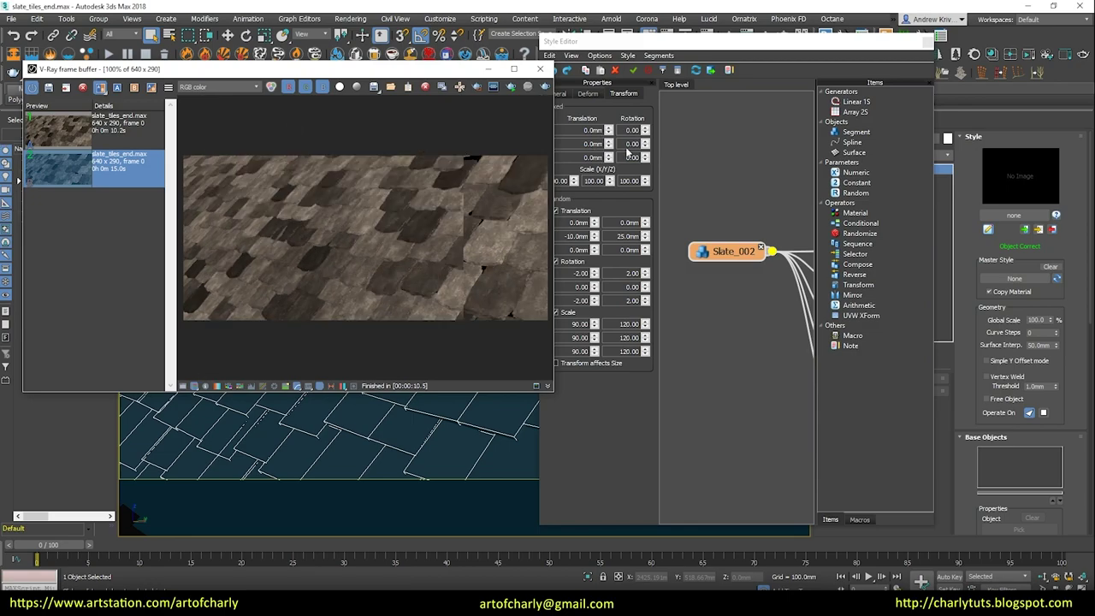
{"action": "left_click_drag", "start_coordinate": [647, 177], "coordinate": [213, 214]}
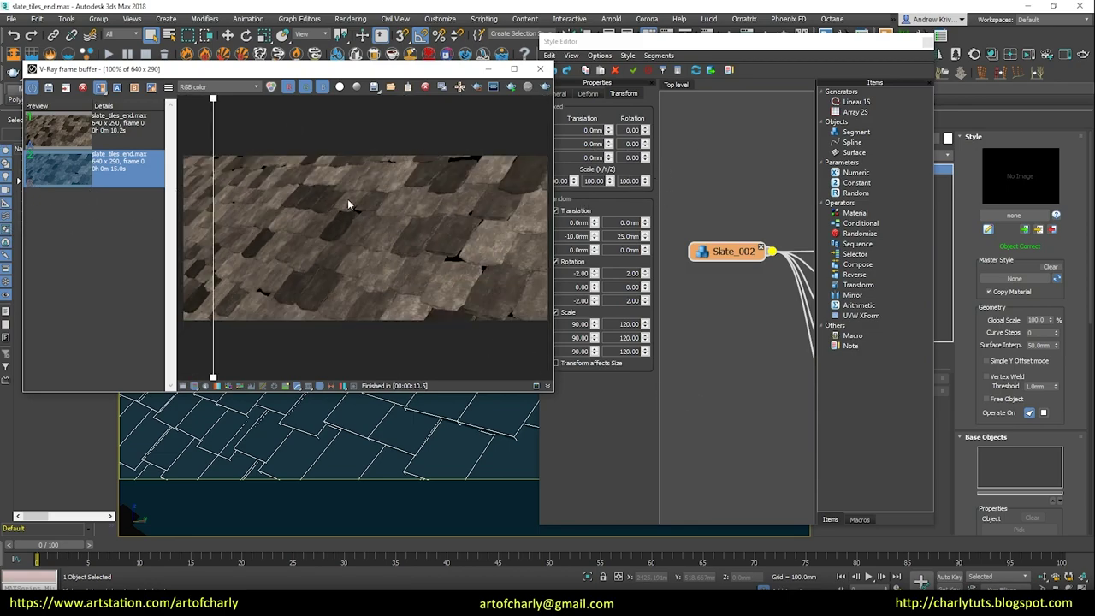
{"action": "left_click_drag", "start_coordinate": [213, 100], "coordinate": [157, 101]}
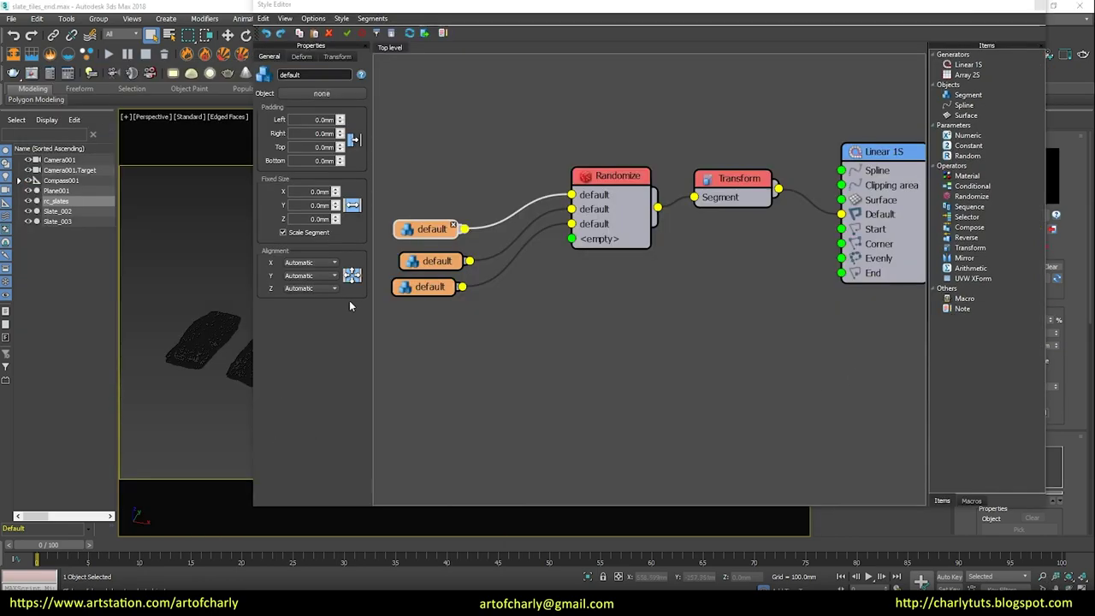
Step: Open segment_padding.max, discarding the unsaved slate scene changes
{"action": "left_click", "coordinate": [11, 18]}
{"action": "left_click", "coordinate": [32, 60]}
{"action": "left_click", "coordinate": [603, 321]}
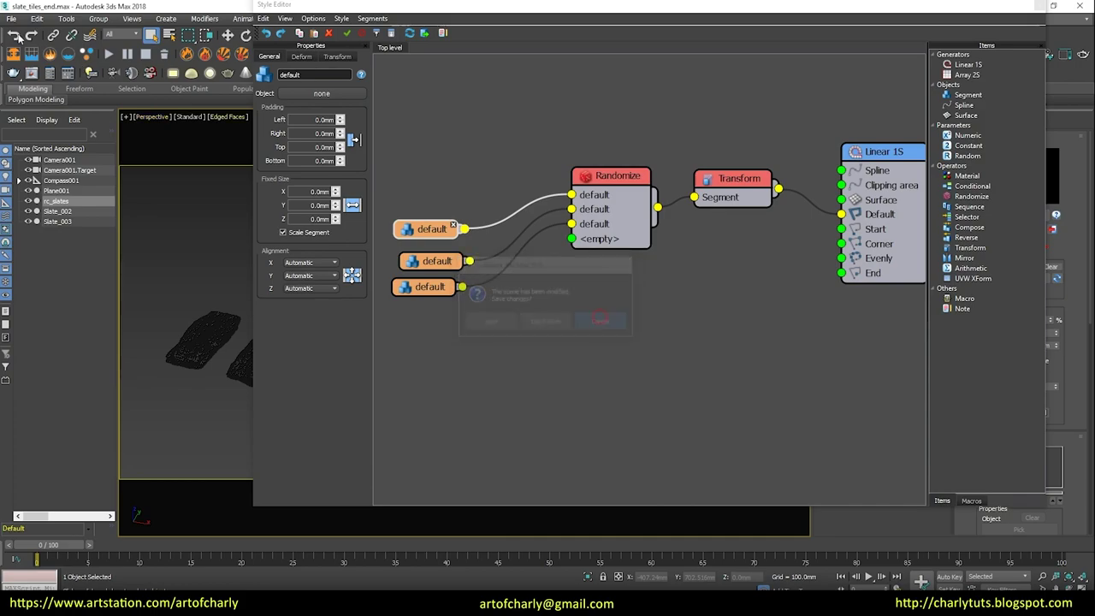
{"action": "left_click", "coordinate": [11, 18]}
{"action": "left_click", "coordinate": [40, 67]}
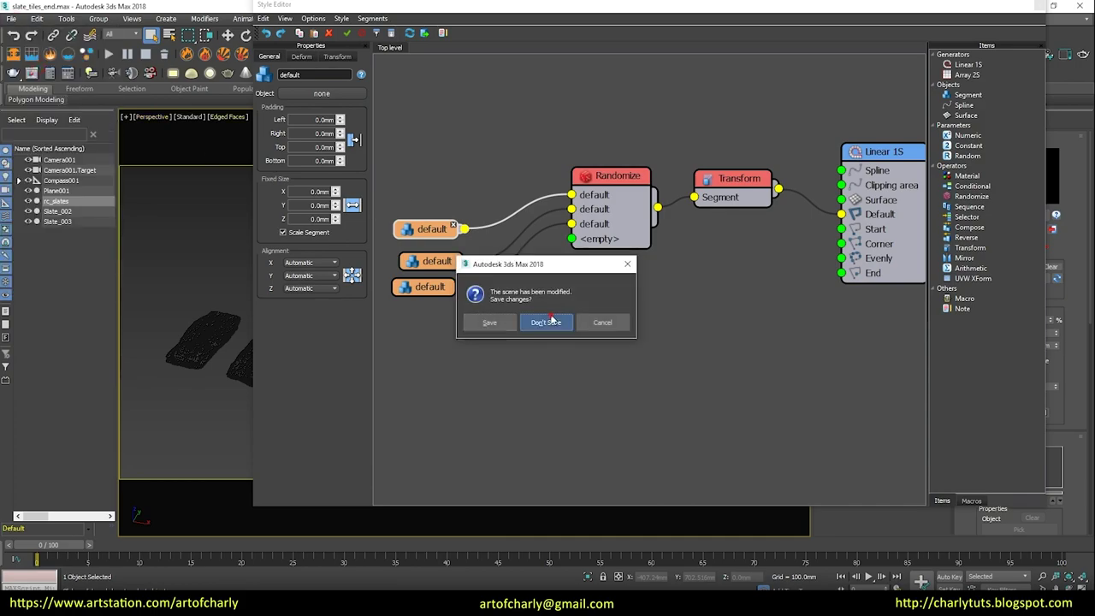
{"action": "left_click", "coordinate": [549, 322]}
{"action": "left_click", "coordinate": [212, 107]}
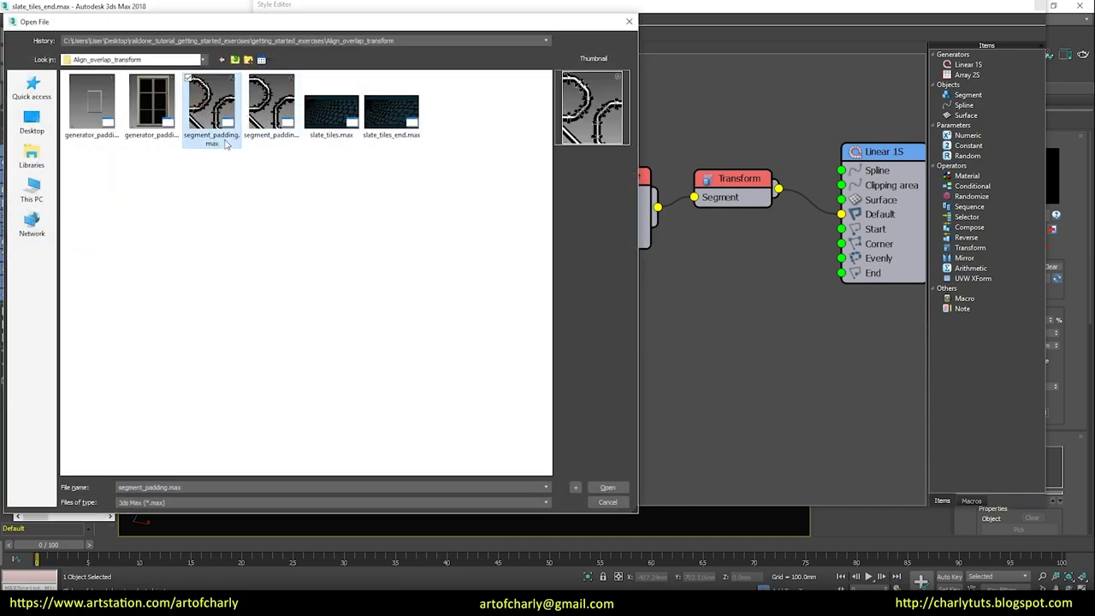
{"action": "left_click", "coordinate": [605, 486]}
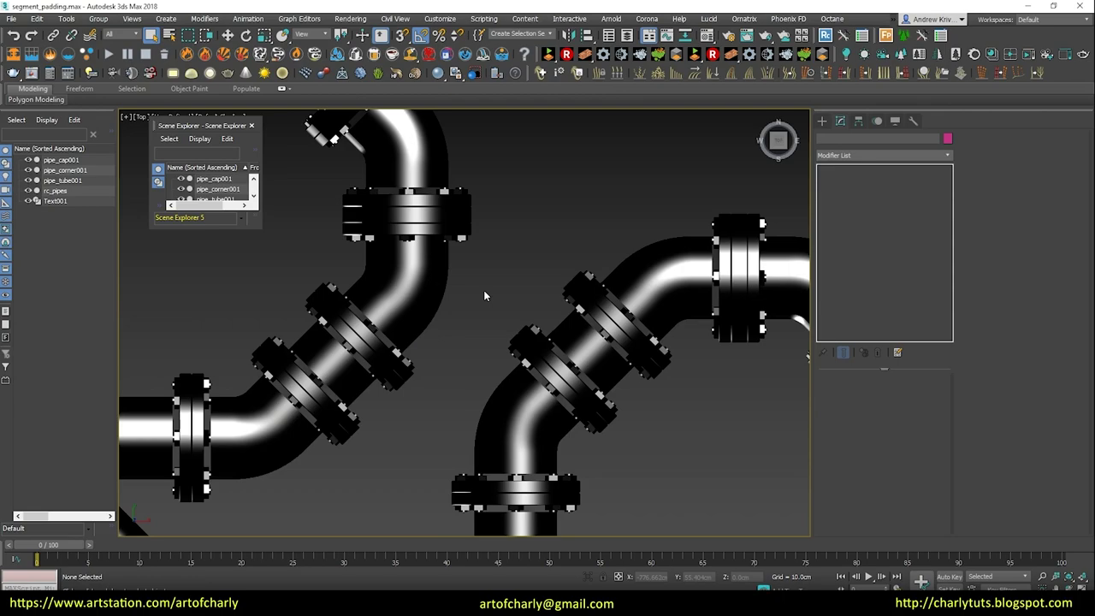
Step: Turn on edged faces with F4 and select the rc_pipes RailClone object
{"action": "key", "text": "F4"}
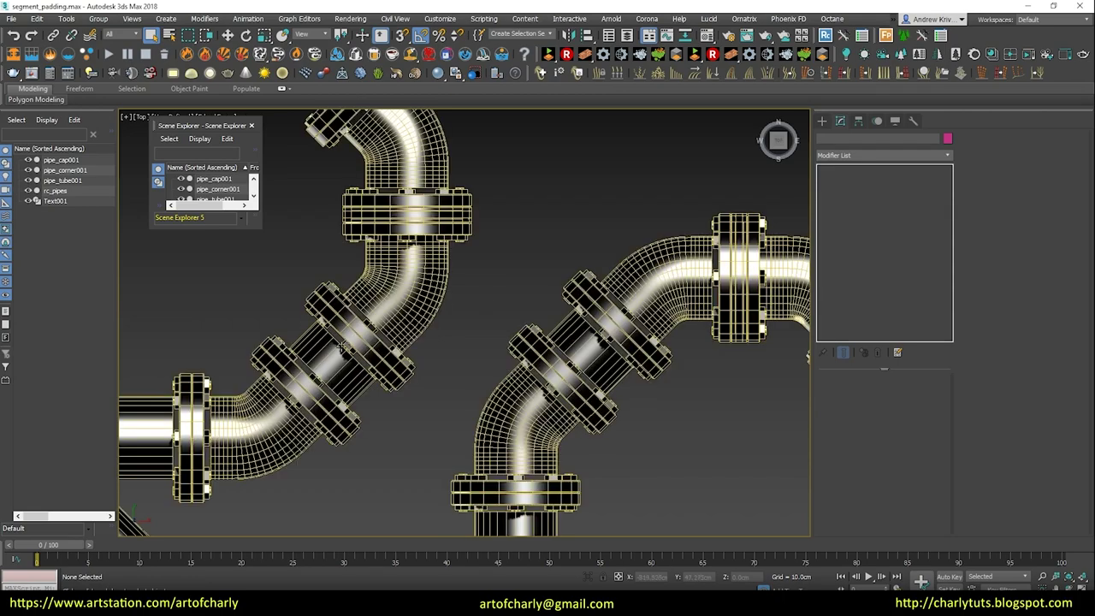
{"action": "left_click", "coordinate": [226, 430]}
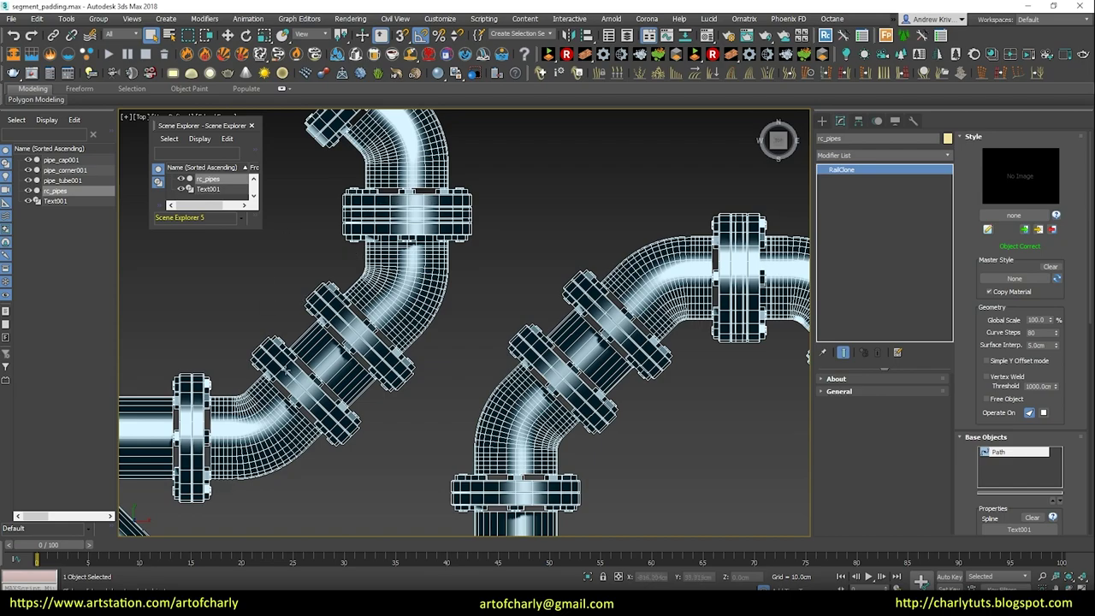
{"action": "left_click", "coordinate": [370, 403]}
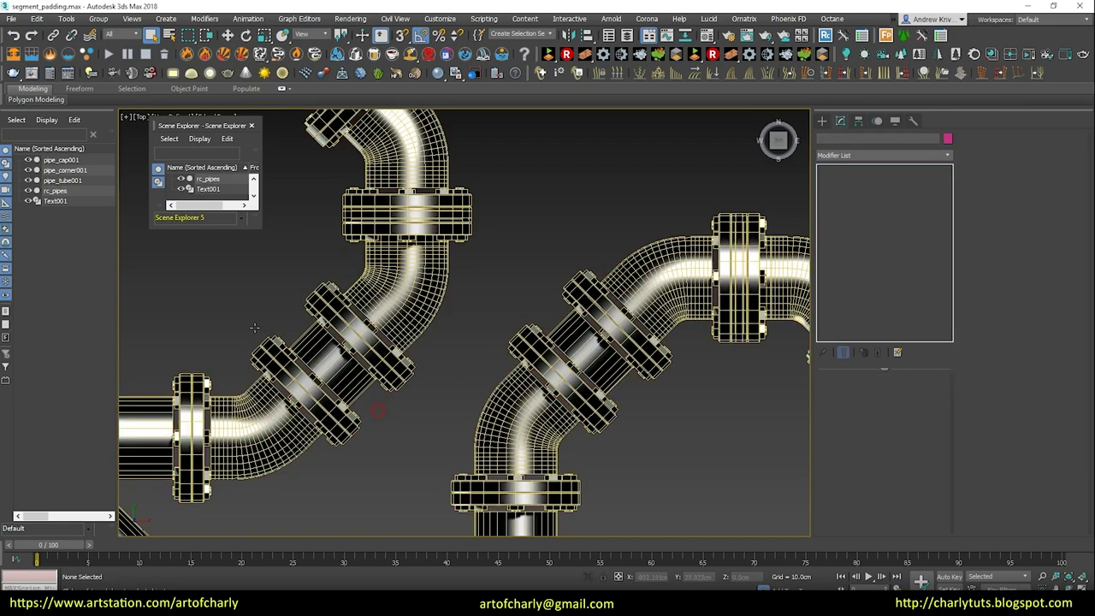
{"action": "left_click", "coordinate": [56, 190]}
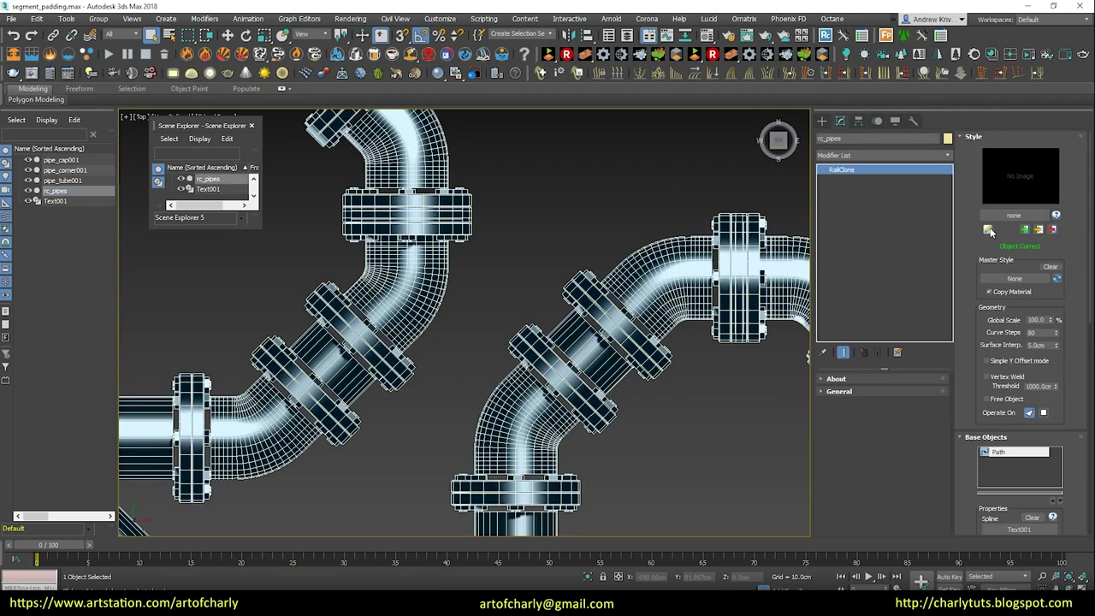
Step: Set the pipe_cap1 segment's Padding Left and Right to -2.0cm in the rc_pipes style graph
{"action": "left_click", "coordinate": [987, 229]}
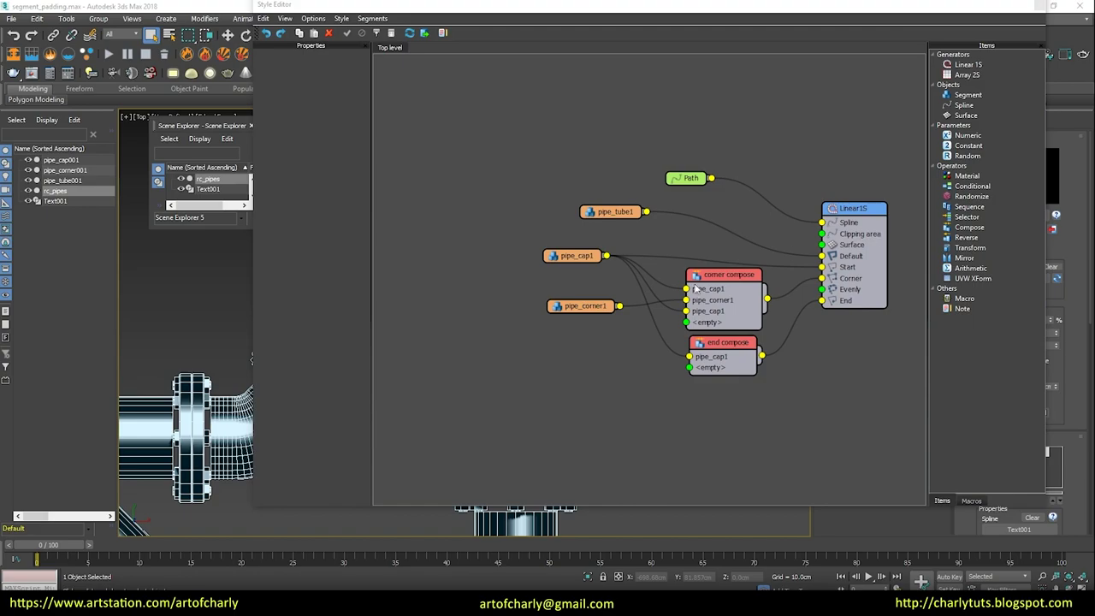
{"action": "left_click", "coordinate": [582, 260]}
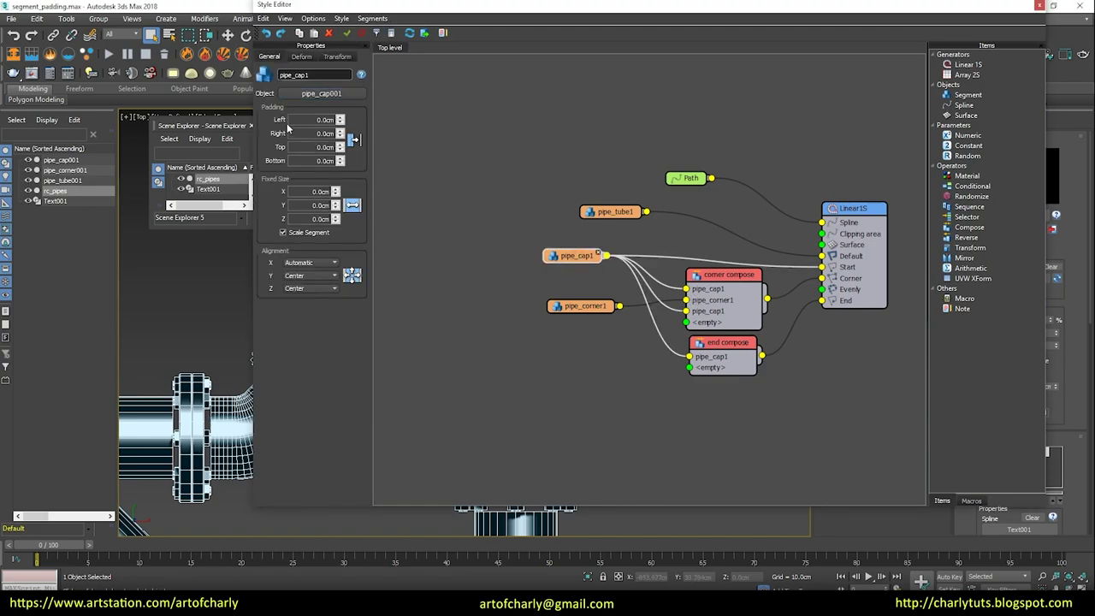
{"action": "left_click_drag", "start_coordinate": [308, 119], "coordinate": [409, 117]}
{"action": "key", "text": "BackSpace"}
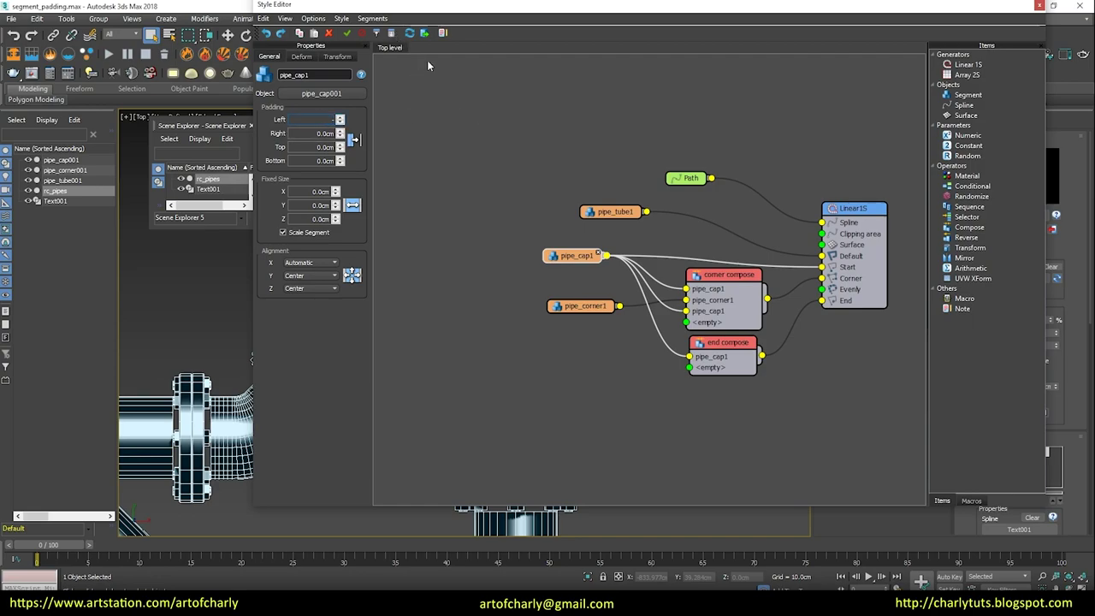
{"action": "mouse_move", "coordinate": [358, 10]}
{"action": "left_mouse_down"}
{"action": "mouse_move", "coordinate": [747, 55]}
{"action": "mouse_move", "coordinate": [675, 51]}
{"action": "left_mouse_up"}
{"action": "type", "text": "-2"}
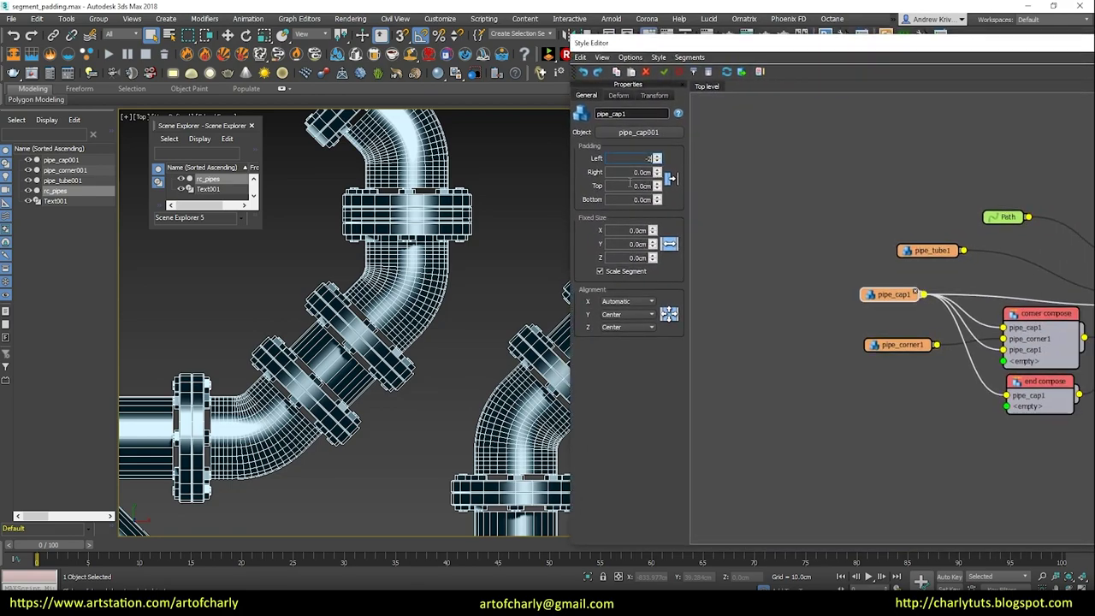
{"action": "key", "text": "Tab"}
{"action": "type", "text": "-2"}
{"action": "key", "text": "Return"}
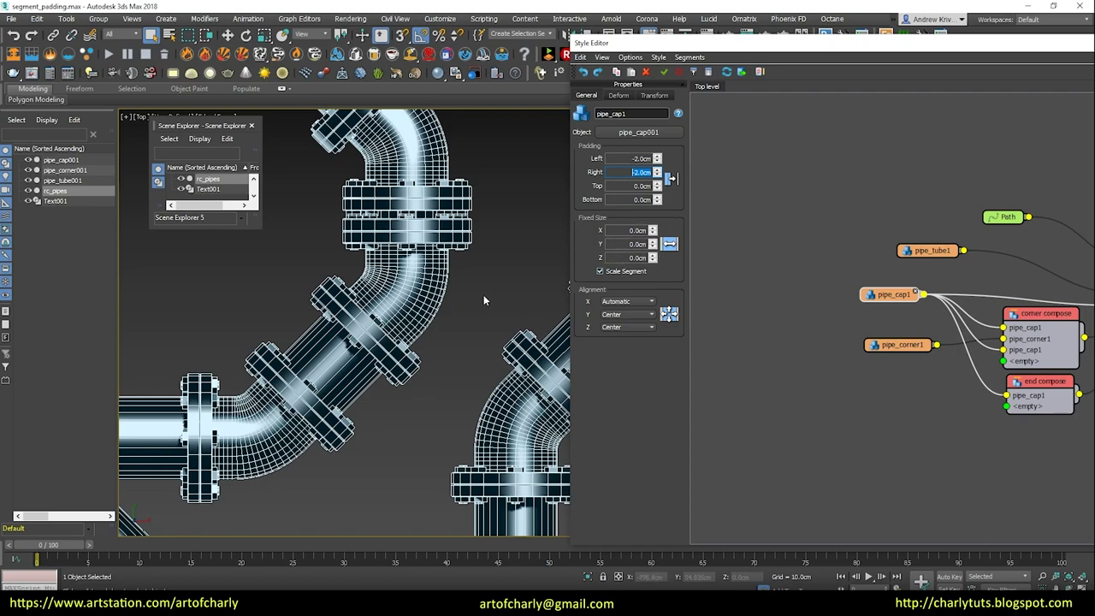
{"action": "left_click", "coordinate": [641, 172]}
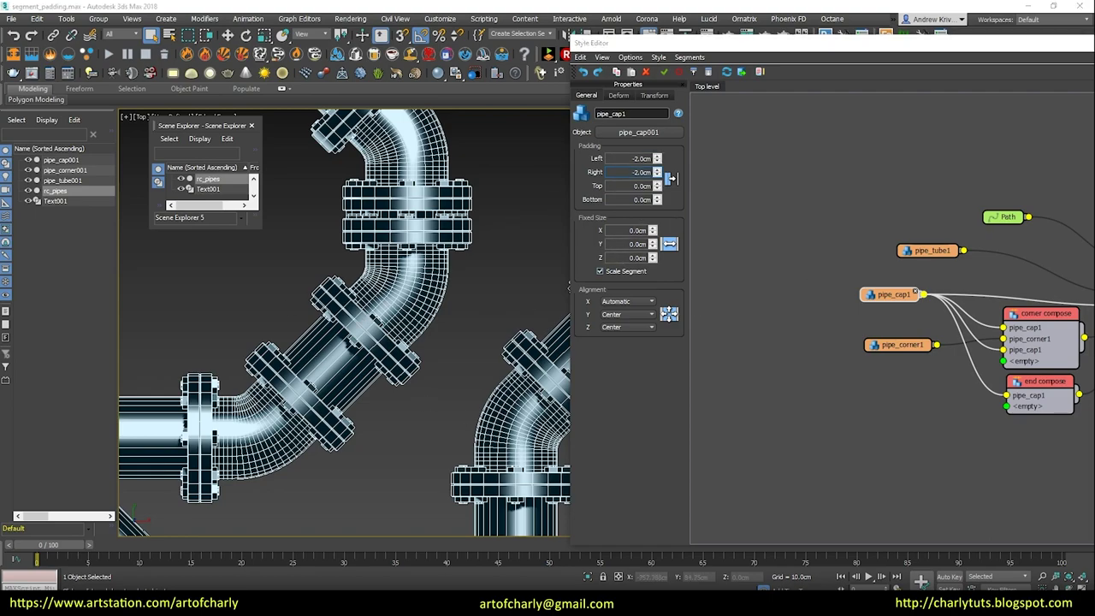
Step: Open generator_padding.max without saving, close the Scene Converter, and select rc_window
{"action": "left_click", "coordinate": [11, 18]}
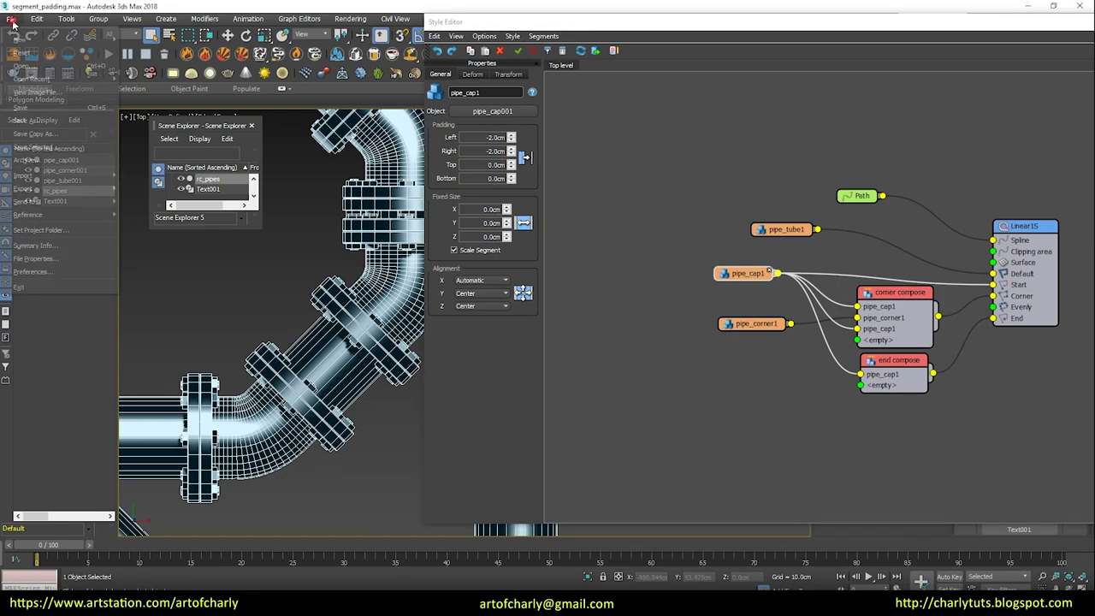
{"action": "left_click", "coordinate": [42, 66]}
{"action": "left_click", "coordinate": [546, 322]}
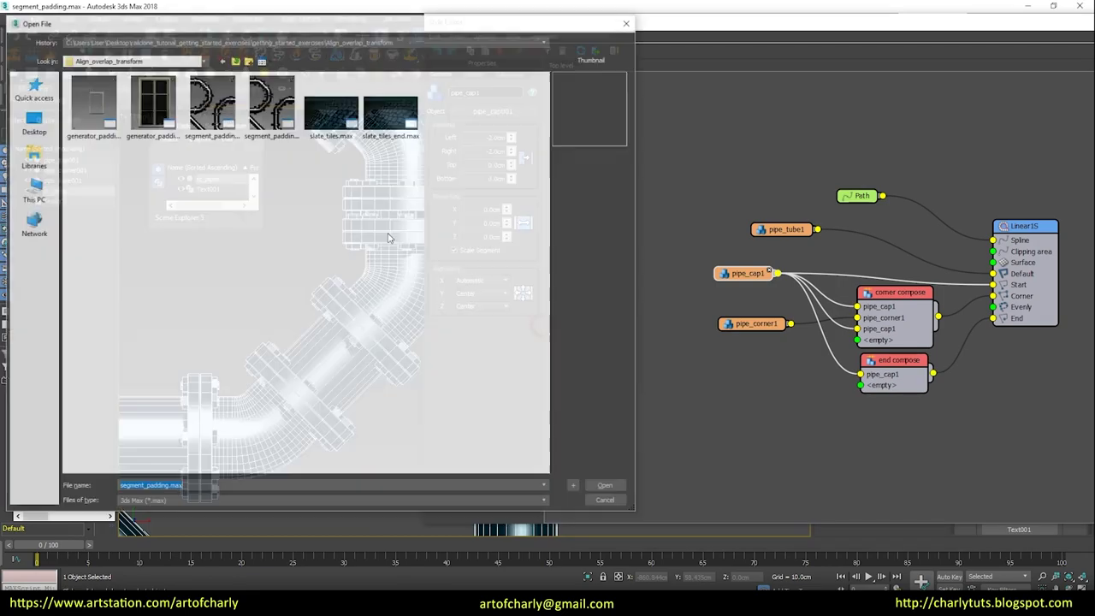
{"action": "left_click", "coordinate": [81, 120]}
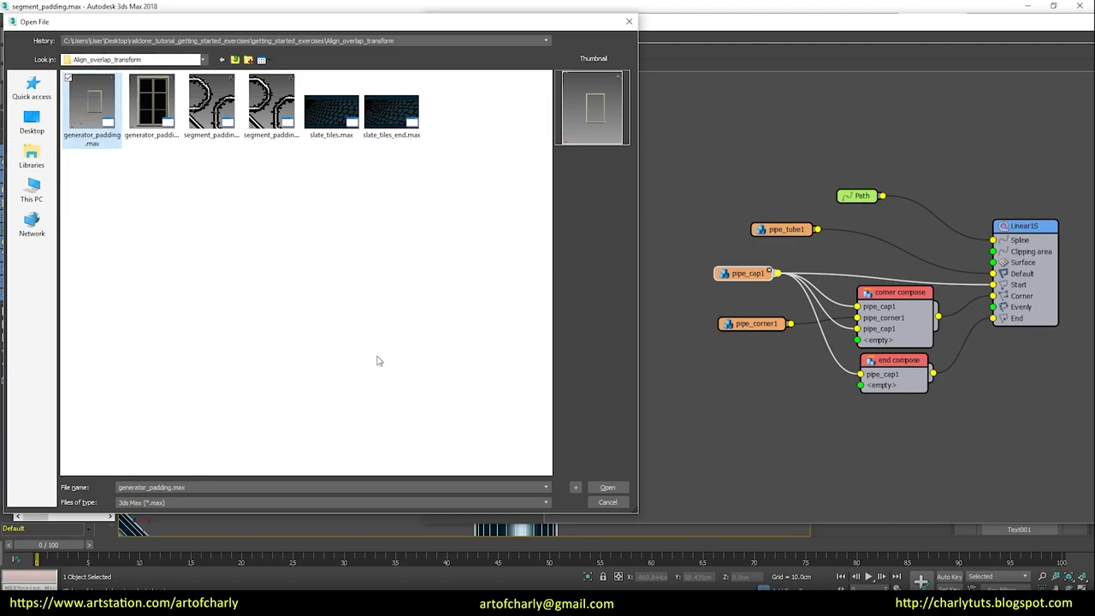
{"action": "left_click", "coordinate": [605, 486]}
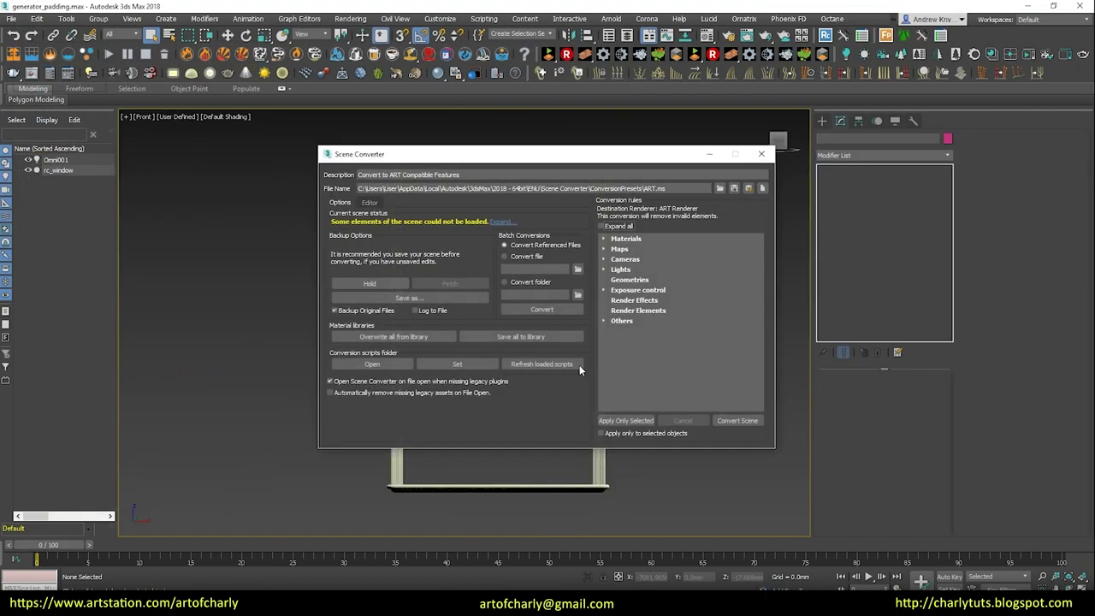
{"action": "left_click", "coordinate": [761, 154]}
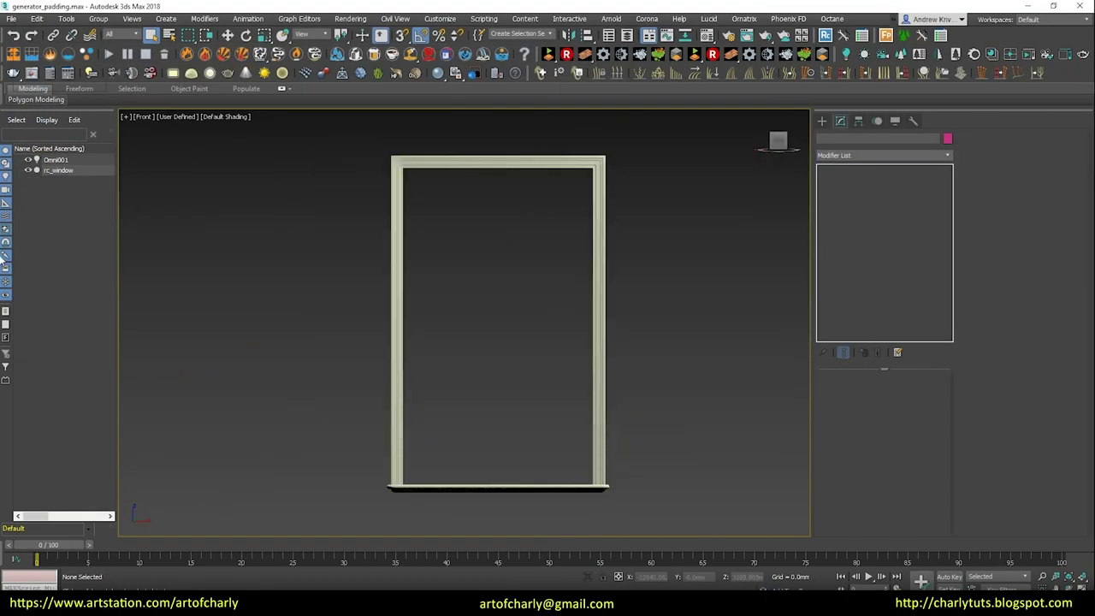
{"action": "left_click", "coordinate": [58, 169]}
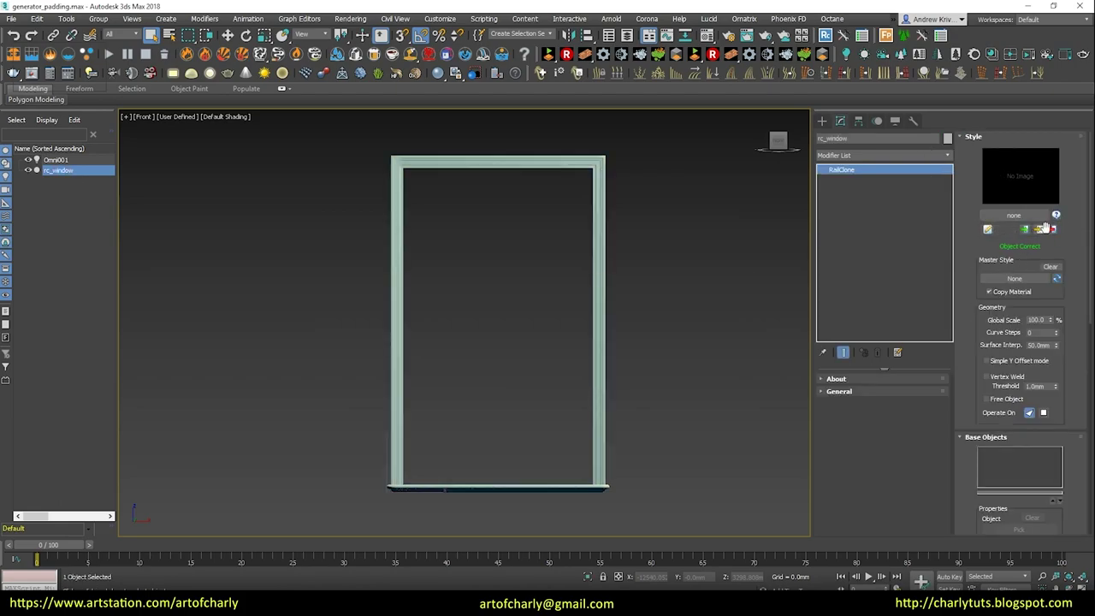
Step: Enable the Window generator node in the rc_window style graph
{"action": "left_click", "coordinate": [987, 229]}
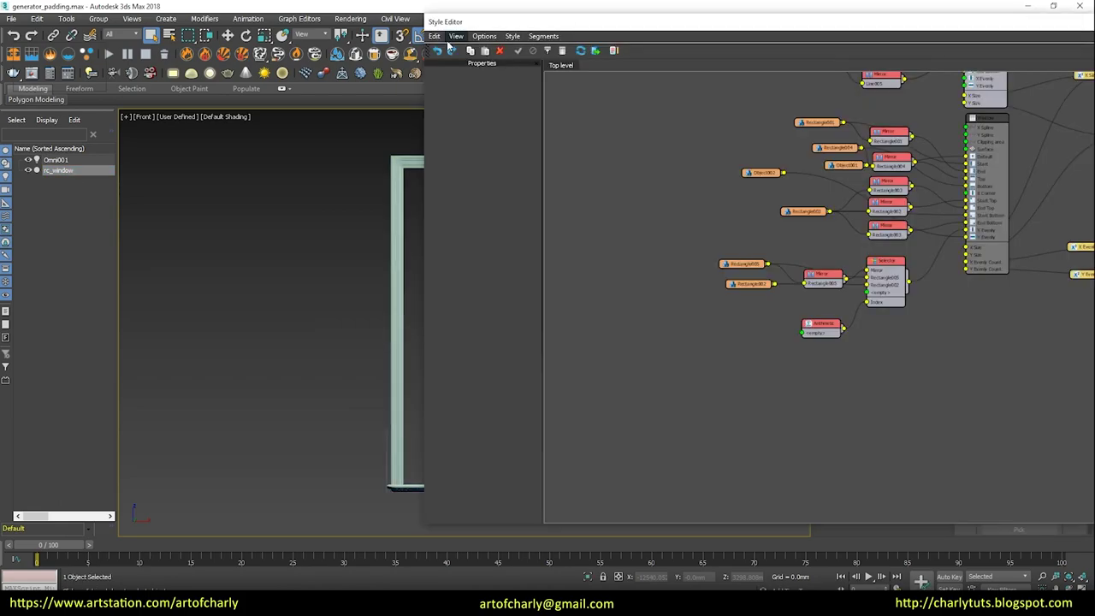
{"action": "scroll", "coordinate": [579, 208], "scroll_direction": "up", "scroll_amount": 2}
{"action": "scroll", "coordinate": [822, 242], "scroll_direction": "up", "scroll_amount": 2}
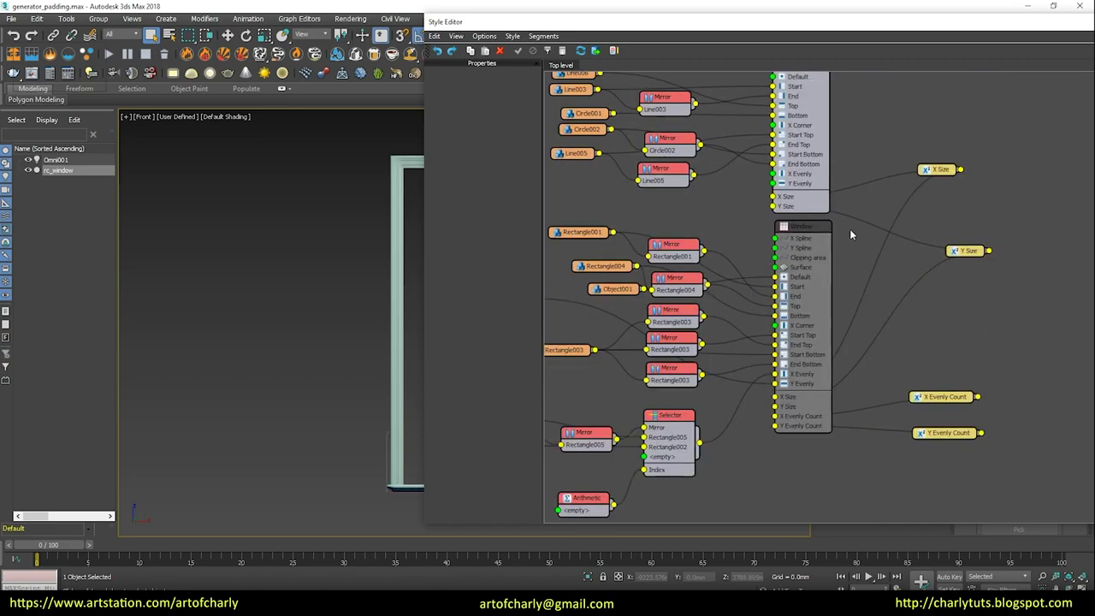
{"action": "left_click", "coordinate": [809, 229]}
{"action": "scroll", "coordinate": [907, 230], "scroll_direction": "up", "scroll_amount": 1}
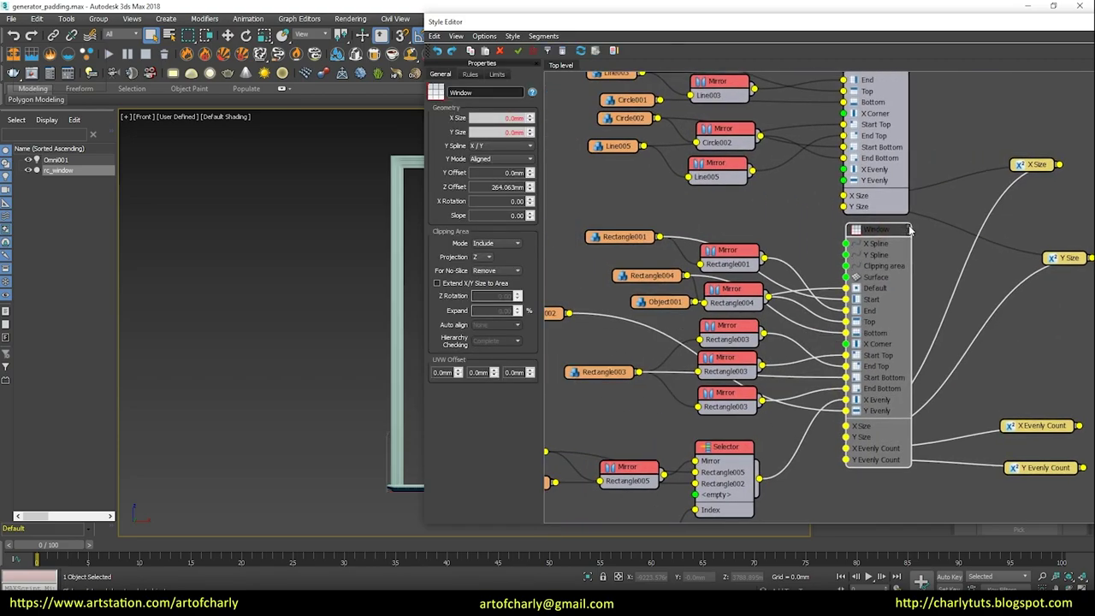
{"action": "left_click", "coordinate": [908, 229]}
Step: Orbit and zoom the viewport to inspect the complete window frame
{"action": "middle_click_drag", "start_coordinate": [377, 251], "coordinate": [266, 254]}
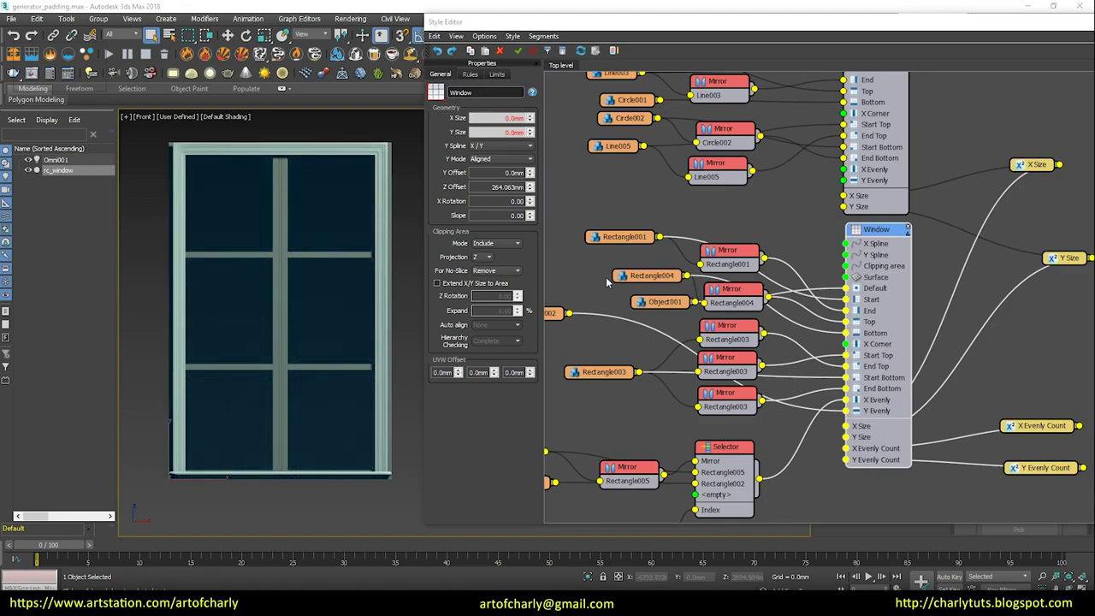
{"action": "mouse_move", "coordinate": [272, 347]}
{"action": "middle_mouse_down", "text": "alt"}
{"action": "mouse_move", "coordinate": [239, 274]}
{"action": "mouse_move", "coordinate": [295, 231]}
{"action": "mouse_move", "coordinate": [298, 309]}
{"action": "middle_mouse_up", "text": "alt"}
{"action": "scroll", "coordinate": [239, 274], "scroll_direction": "up", "scroll_amount": 5}
{"action": "scroll", "coordinate": [257, 261], "scroll_direction": "down", "scroll_amount": 3}
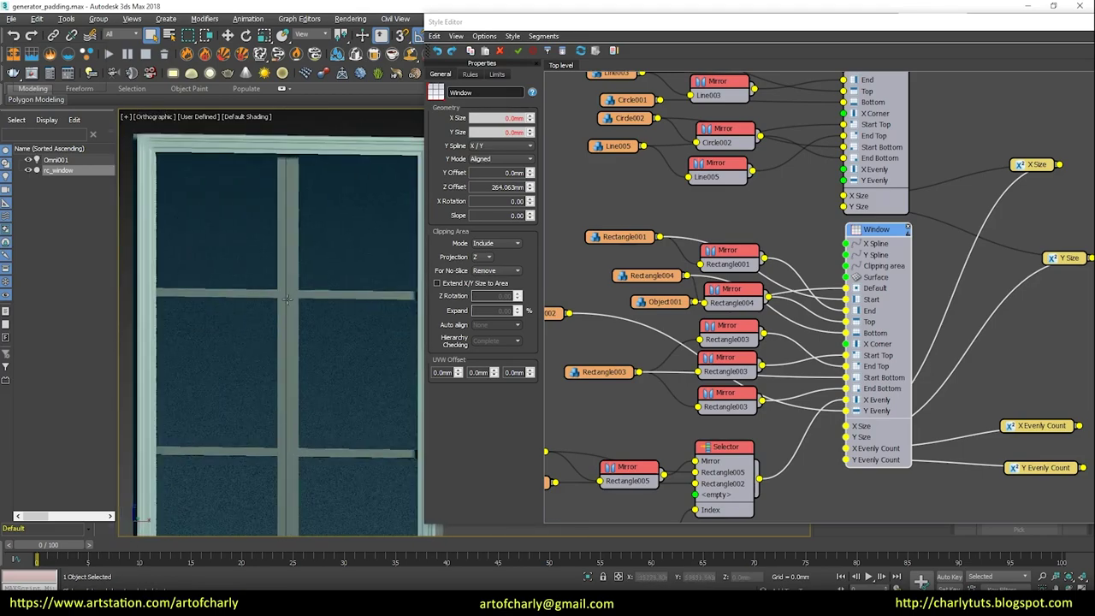
{"action": "scroll", "coordinate": [306, 327], "scroll_direction": "down", "scroll_amount": 5}
{"action": "scroll", "coordinate": [306, 327], "scroll_direction": "up", "scroll_amount": 4}
{"action": "scroll", "coordinate": [299, 283], "scroll_direction": "up", "scroll_amount": 3}
{"action": "scroll", "coordinate": [288, 220], "scroll_direction": "up", "scroll_amount": 2}
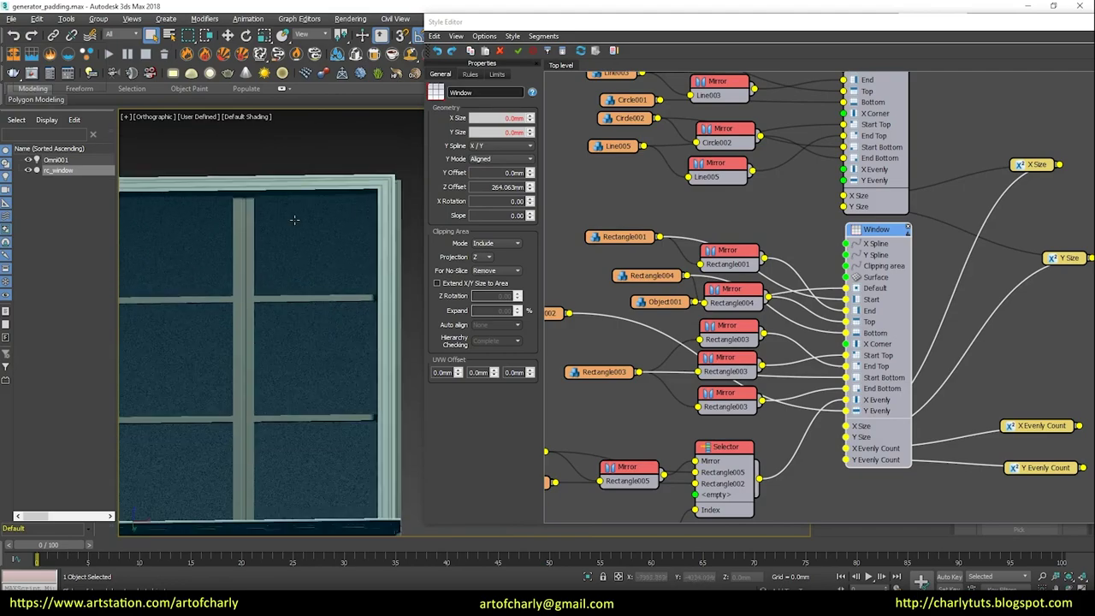
{"action": "mouse_move", "coordinate": [316, 211]}
{"action": "middle_mouse_down", "text": "alt"}
{"action": "mouse_move", "coordinate": [350, 262]}
{"action": "mouse_move", "coordinate": [342, 274]}
{"action": "middle_mouse_up", "text": "alt"}
{"action": "scroll", "coordinate": [333, 291], "scroll_direction": "down", "scroll_amount": 4}
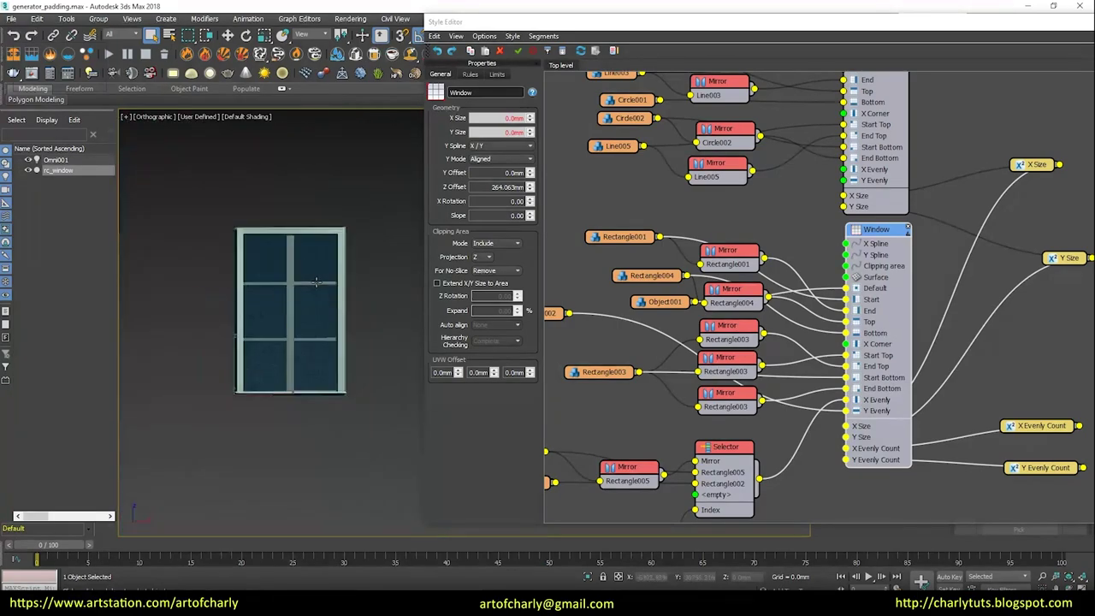
{"action": "scroll", "coordinate": [322, 333], "scroll_direction": "up", "scroll_amount": 2}
{"action": "scroll", "coordinate": [341, 324], "scroll_direction": "up", "scroll_amount": 2}
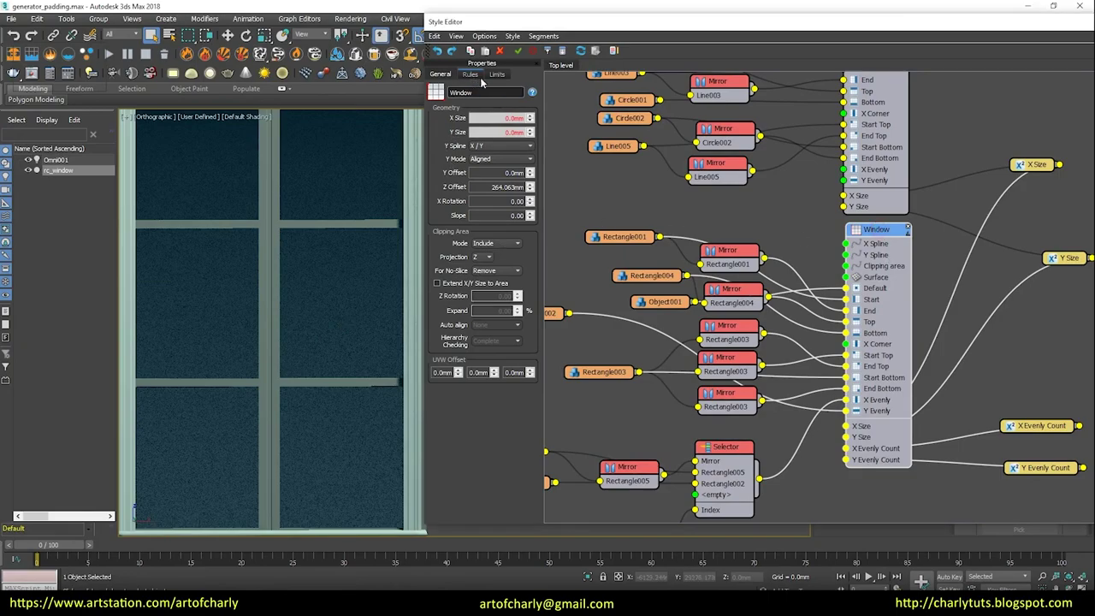
{"action": "left_click", "coordinate": [498, 77]}
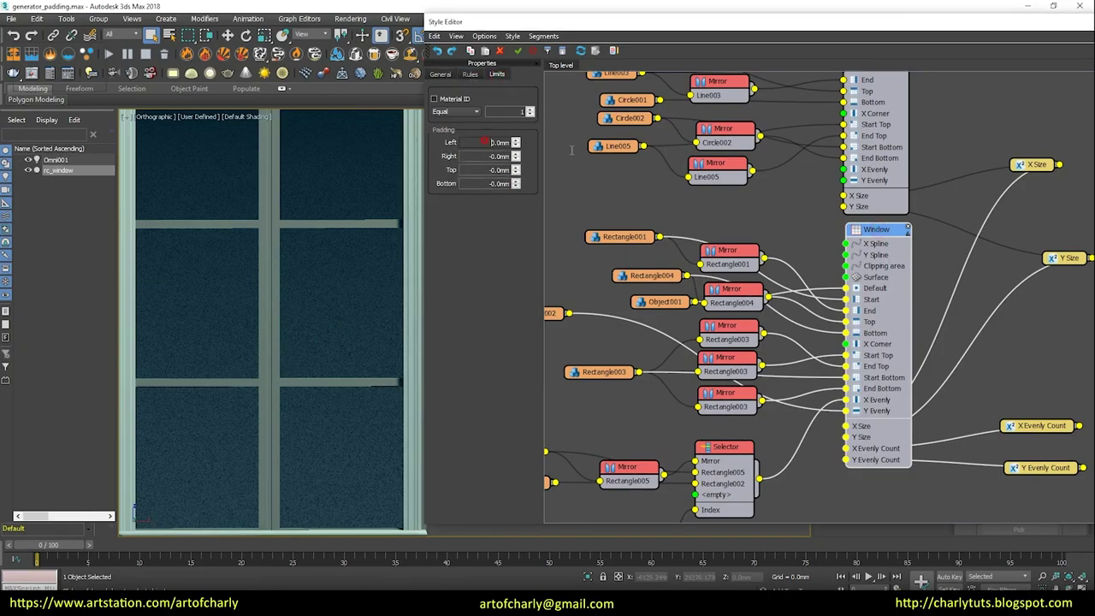
Step: Set the Window generator's left and right padding to 193mm
{"action": "scroll", "coordinate": [306, 355], "scroll_direction": "down", "scroll_amount": 3}
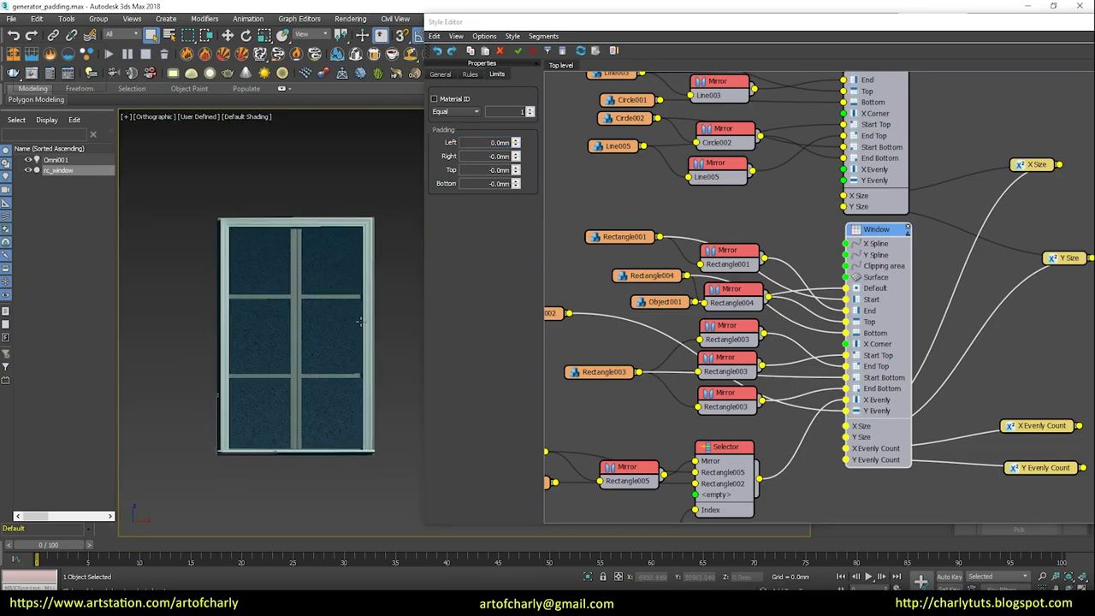
{"action": "scroll", "coordinate": [367, 308], "scroll_direction": "up", "scroll_amount": 2}
{"action": "left_click", "coordinate": [480, 141]}
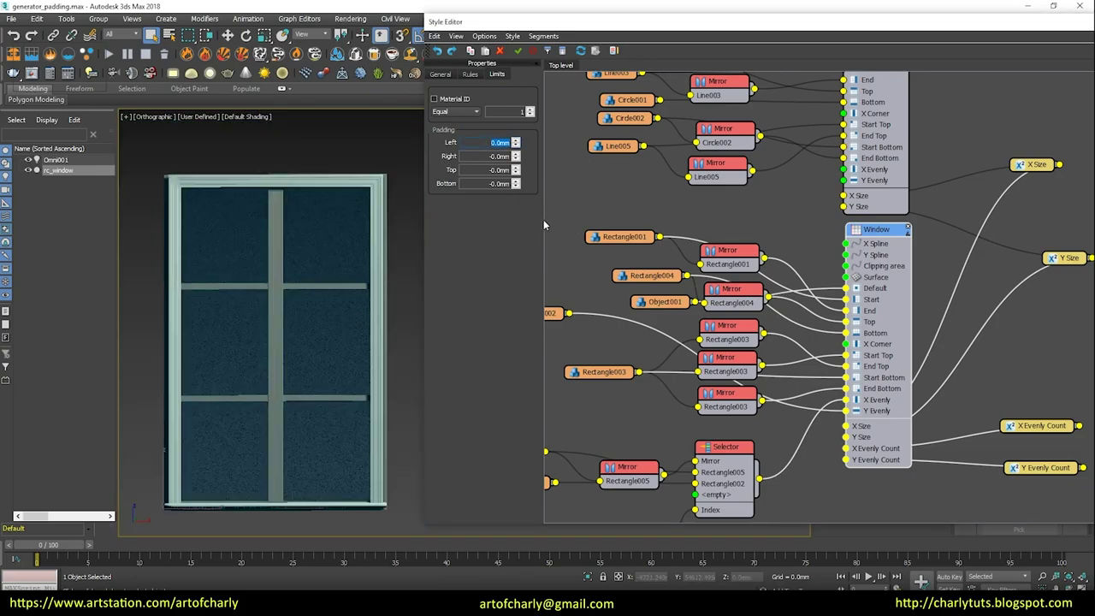
{"action": "type", "text": "193"}
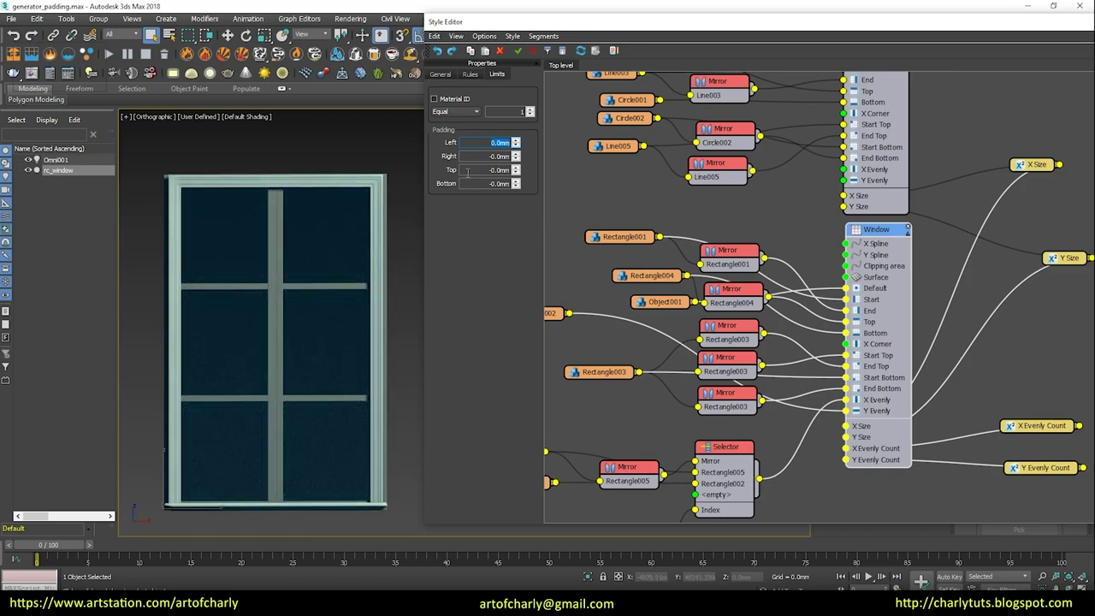
{"action": "key", "text": "BackSpace"}
{"action": "key", "text": "BackSpace"}
{"action": "key", "text": "Return"}
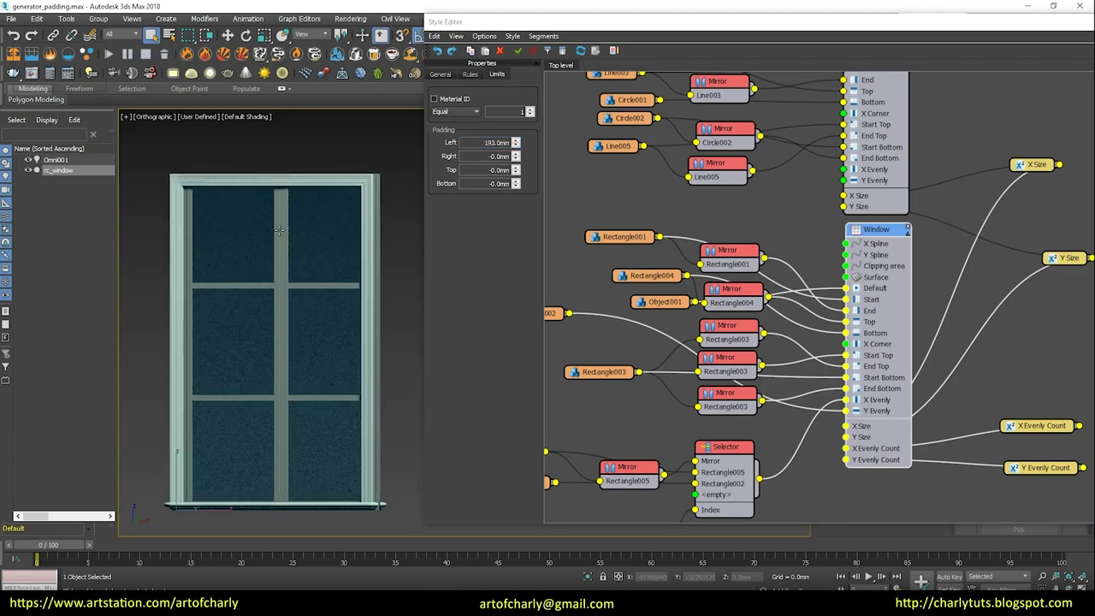
{"action": "double_click", "coordinate": [492, 156]}
{"action": "type", "text": "193"}
{"action": "key", "text": "Return"}
Step: Set the Window generator's top padding to 145mm
{"action": "middle_click_drag", "start_coordinate": [302, 254], "coordinate": [336, 252], "text": "alt"}
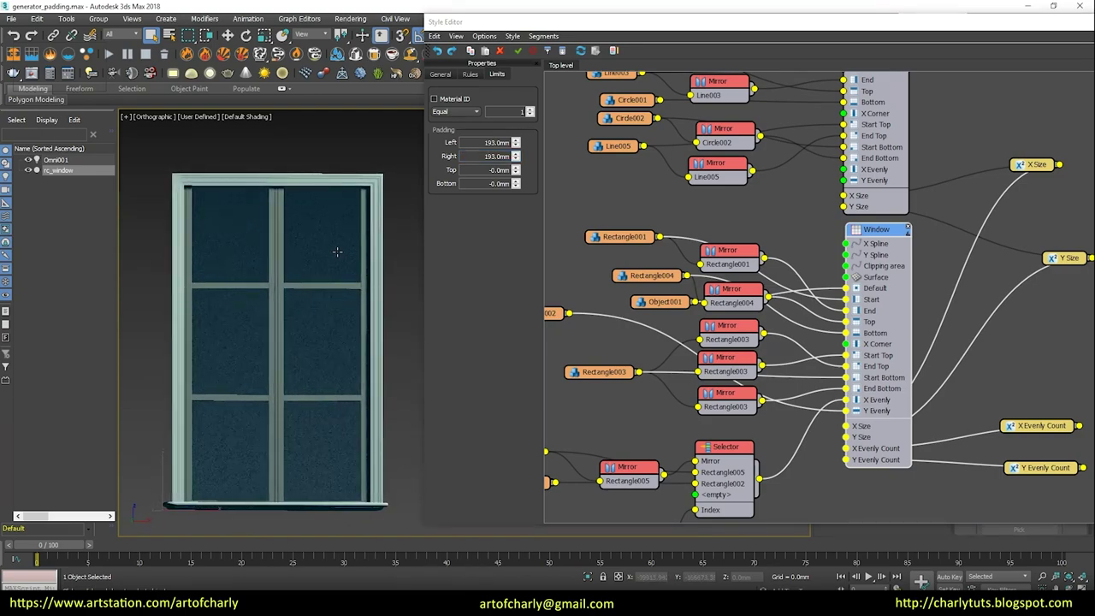
{"action": "double_click", "coordinate": [495, 170]}
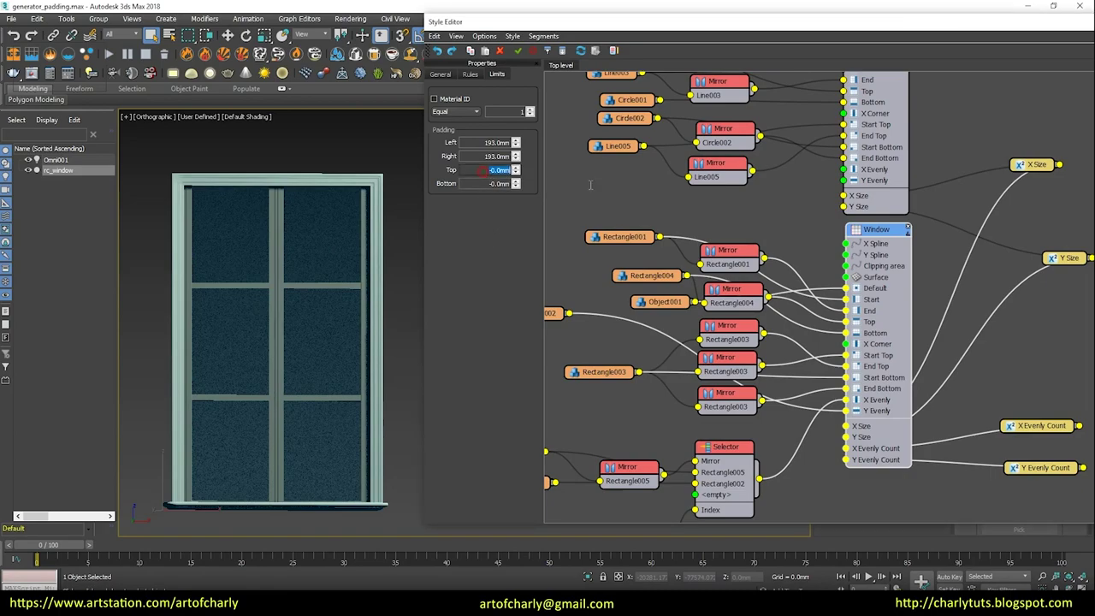
{"action": "type", "text": "145"}
{"action": "key", "text": "Return"}
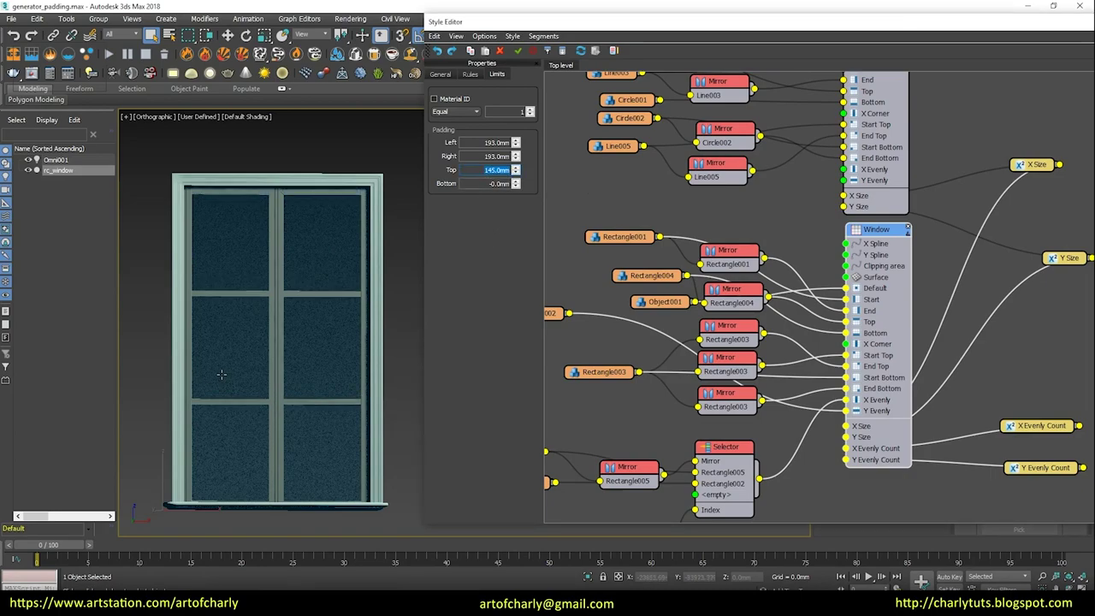
Step: Set the bottom padding to 90mm and orbit to inspect the rebuilt frame
{"action": "scroll", "coordinate": [314, 234], "scroll_direction": "up", "scroll_amount": 3}
{"action": "scroll", "coordinate": [291, 226], "scroll_direction": "up", "scroll_amount": 2}
{"action": "scroll", "coordinate": [277, 221], "scroll_direction": "up", "scroll_amount": 1}
{"action": "scroll", "coordinate": [257, 289], "scroll_direction": "down", "scroll_amount": 4}
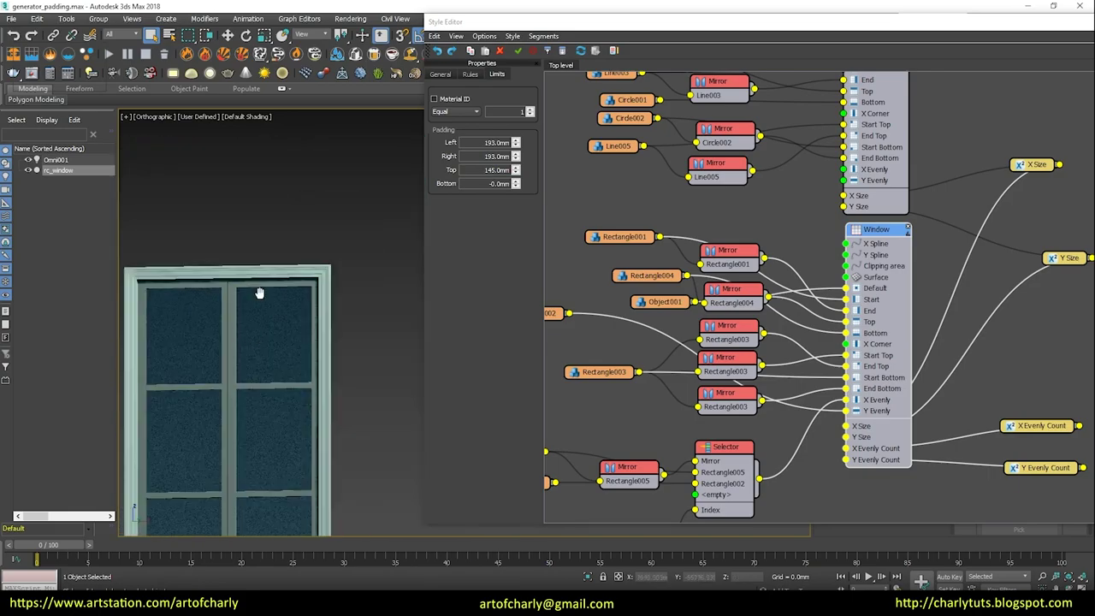
{"action": "middle_click_drag", "start_coordinate": [316, 505], "coordinate": [428, 302], "text": "alt"}
{"action": "double_click", "coordinate": [496, 183]}
{"action": "type", "text": "90"}
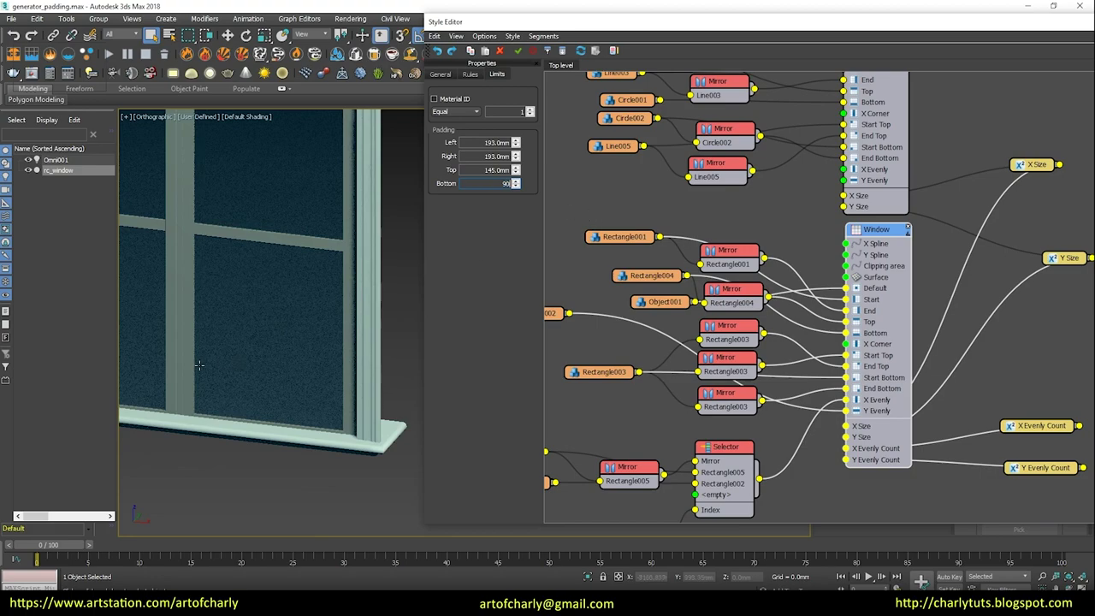
{"action": "scroll", "coordinate": [311, 325], "scroll_direction": "up", "scroll_amount": 2}
{"action": "scroll", "coordinate": [308, 333], "scroll_direction": "down", "scroll_amount": 4}
{"action": "middle_click_drag", "start_coordinate": [342, 327], "coordinate": [256, 344], "text": "alt"}
{"action": "scroll", "coordinate": [304, 332], "scroll_direction": "down", "scroll_amount": 1}
{"action": "scroll", "coordinate": [303, 331], "scroll_direction": "up", "scroll_amount": 3}
{"action": "scroll", "coordinate": [256, 345], "scroll_direction": "up", "scroll_amount": 2}
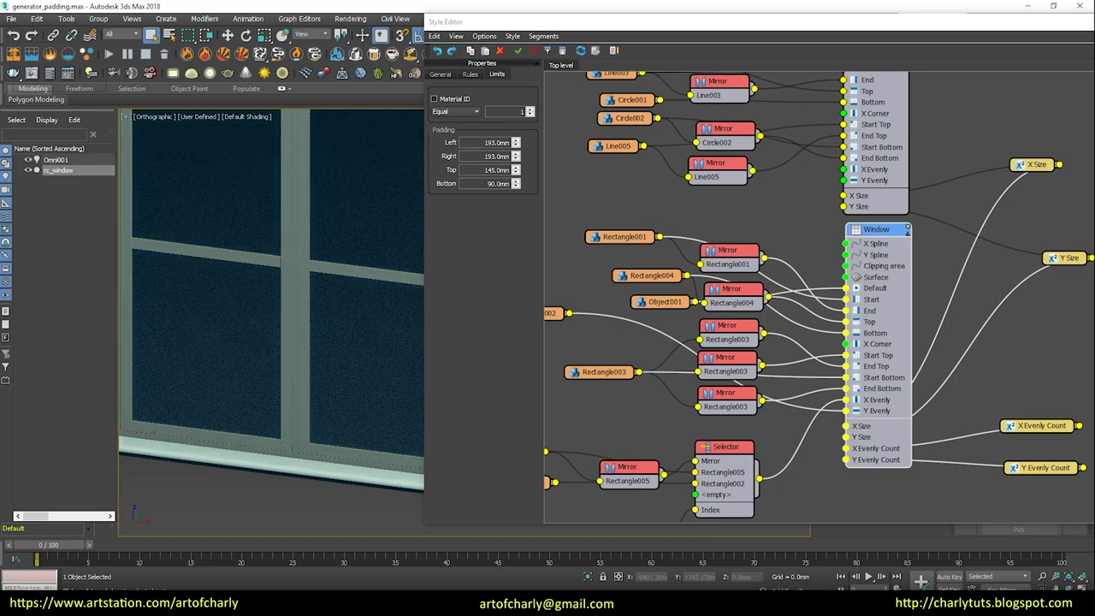
{"action": "left_click_drag", "start_coordinate": [629, 22], "coordinate": [384, 16]}
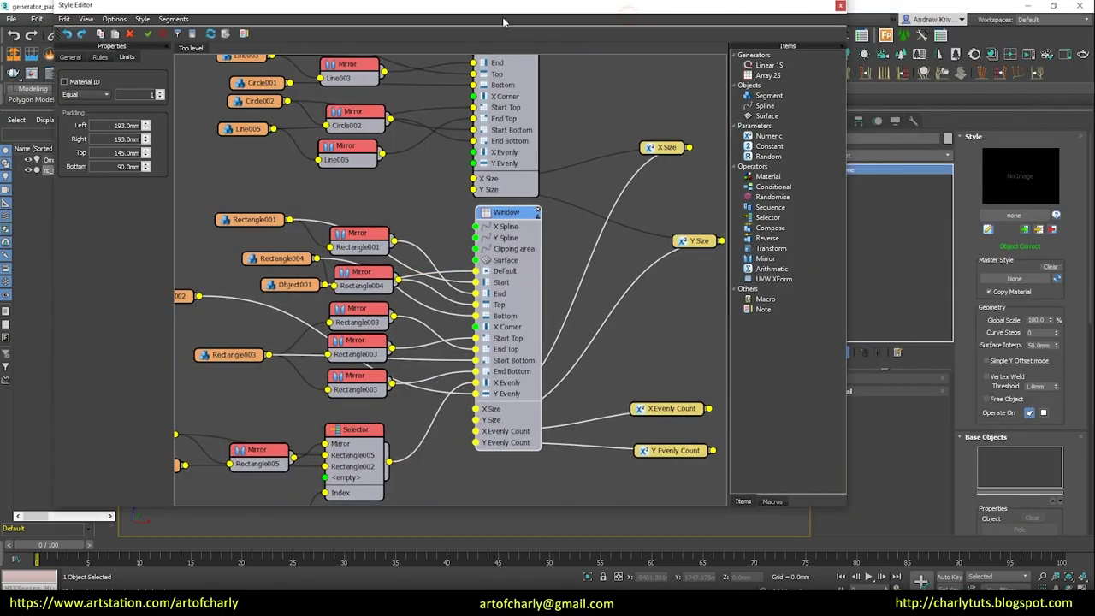
Step: Close the Style Editor and scroll the RailClone panel down to the Parameters rollout
{"action": "left_click", "coordinate": [840, 6]}
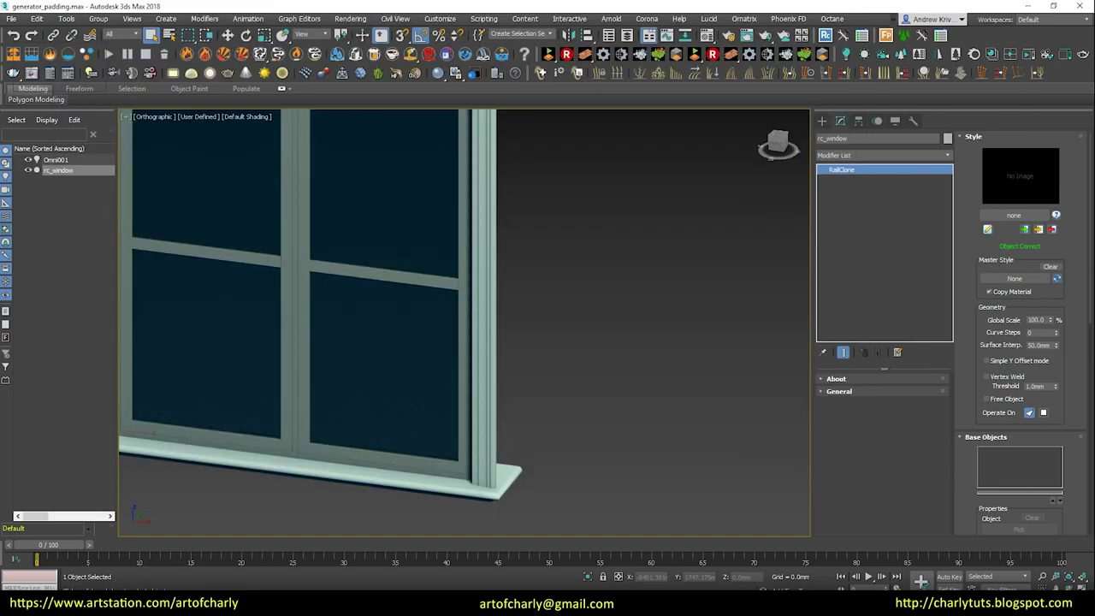
{"action": "scroll", "coordinate": [985, 487], "scroll_direction": "down", "scroll_amount": 1}
{"action": "scroll", "coordinate": [988, 462], "scroll_direction": "down", "scroll_amount": 2}
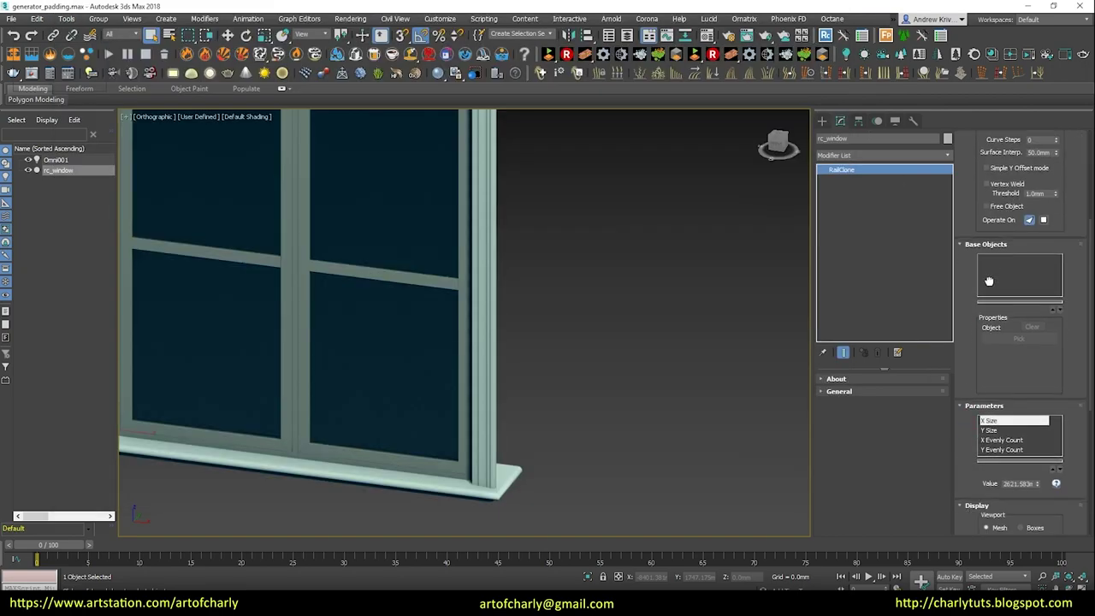
{"action": "scroll", "coordinate": [990, 427], "scroll_direction": "down", "scroll_amount": 2}
{"action": "scroll", "coordinate": [995, 385], "scroll_direction": "down", "scroll_amount": 1}
{"action": "left_click_drag", "start_coordinate": [971, 410], "coordinate": [972, 384]}
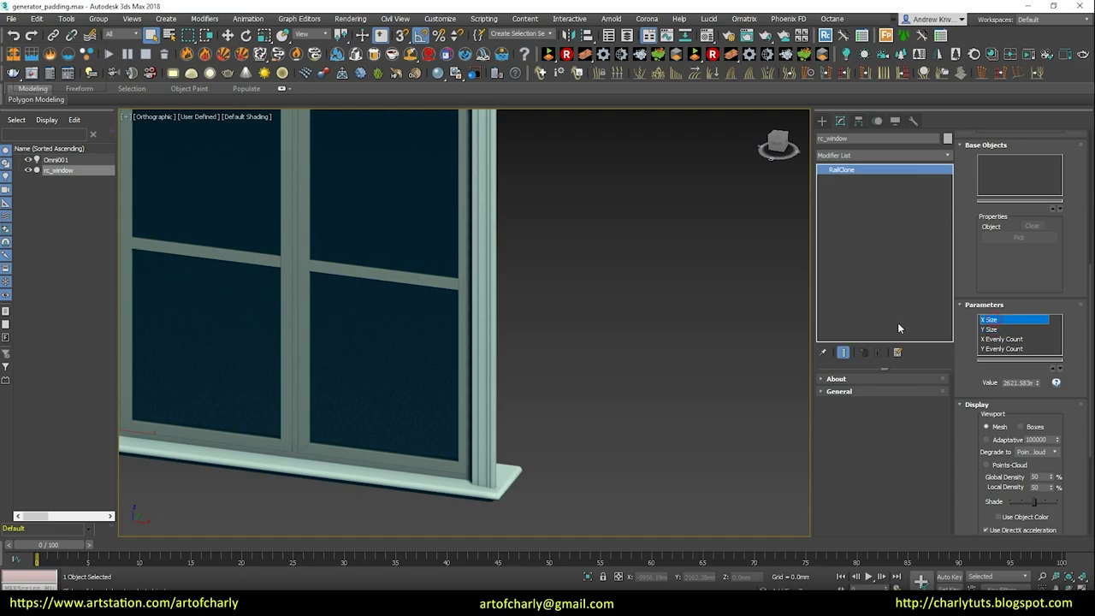
{"action": "scroll", "coordinate": [591, 247], "scroll_direction": "down", "scroll_amount": 1}
{"action": "scroll", "coordinate": [570, 249], "scroll_direction": "down", "scroll_amount": 4}
{"action": "mouse_move", "coordinate": [571, 251]}
{"action": "middle_mouse_down", "text": "alt"}
{"action": "mouse_move", "coordinate": [525, 330]}
{"action": "mouse_move", "coordinate": [702, 346]}
{"action": "middle_mouse_up", "text": "alt"}
{"action": "scroll", "coordinate": [525, 330], "scroll_direction": "up", "scroll_amount": 2}
Step: Drag the X Size value up to widen the window, then settle it narrower
{"action": "left_click_drag", "start_coordinate": [1037, 383], "coordinate": [1038, 325]}
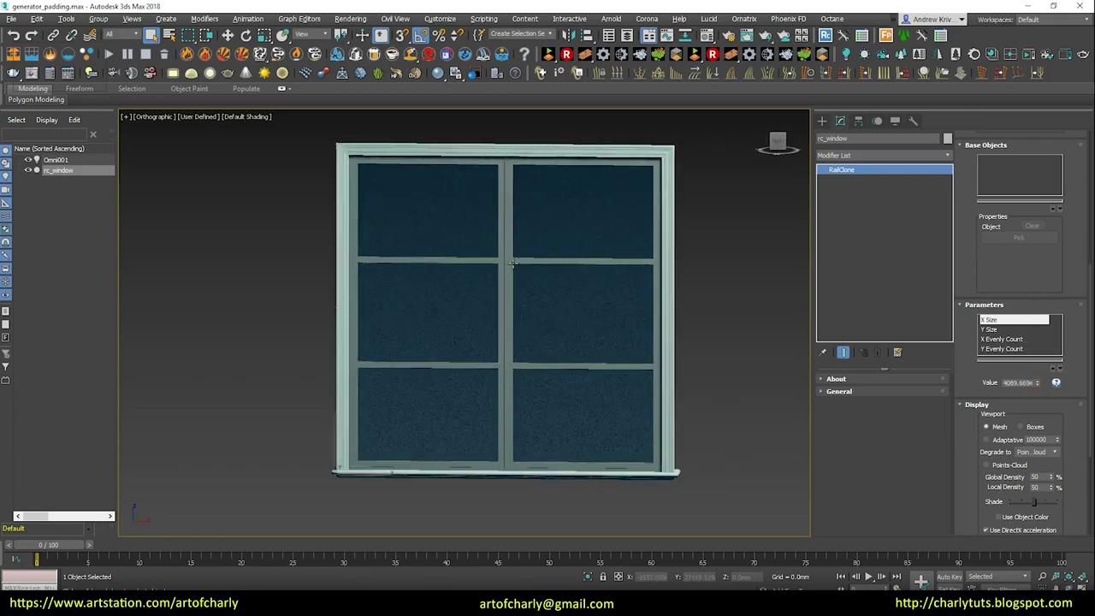
{"action": "scroll", "coordinate": [659, 231], "scroll_direction": "up", "scroll_amount": 5}
{"action": "mouse_move", "coordinate": [660, 232]}
{"action": "middle_mouse_down", "text": "alt"}
{"action": "mouse_move", "coordinate": [662, 178]}
{"action": "mouse_move", "coordinate": [625, 247]}
{"action": "middle_mouse_up", "text": "alt"}
{"action": "scroll", "coordinate": [662, 179], "scroll_direction": "down", "scroll_amount": 5}
{"action": "mouse_move", "coordinate": [1038, 383]}
{"action": "left_mouse_down"}
{"action": "mouse_move", "coordinate": [1025, 401]}
{"action": "mouse_move", "coordinate": [1021, 390]}
{"action": "mouse_move", "coordinate": [1047, 419]}
{"action": "mouse_move", "coordinate": [398, 292]}
{"action": "left_mouse_up"}
Step: Select Y Size and raise the window's height slightly
{"action": "left_click", "coordinate": [989, 330]}
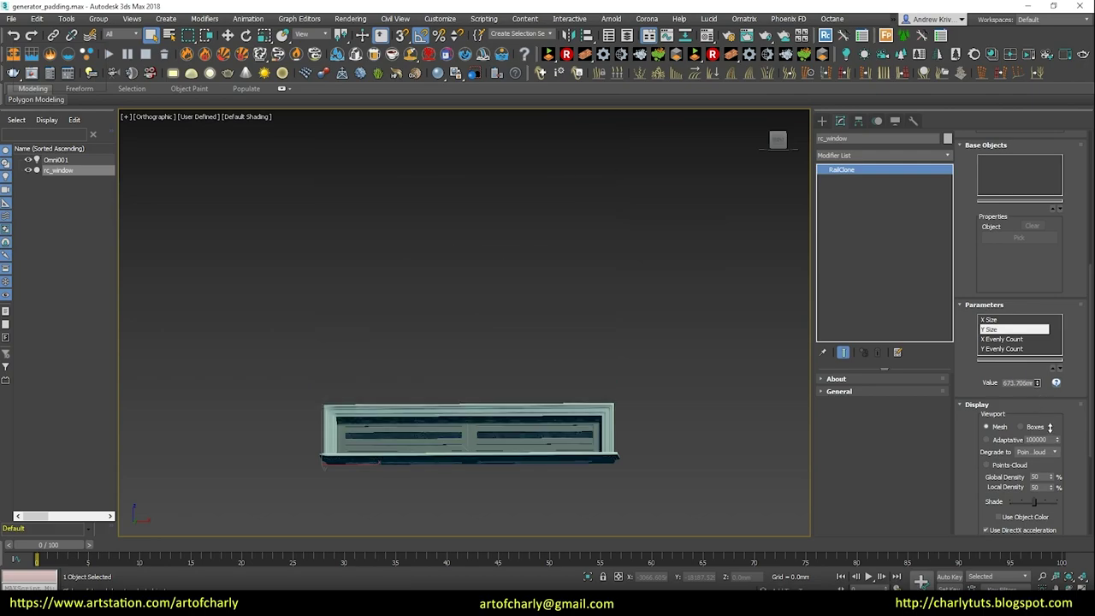
{"action": "middle_click_drag", "start_coordinate": [398, 292], "coordinate": [488, 305]}
{"action": "scroll", "coordinate": [562, 142], "scroll_direction": "down", "scroll_amount": 5}
{"action": "scroll", "coordinate": [562, 142], "scroll_direction": "up", "scroll_amount": 5}
{"action": "mouse_move", "coordinate": [562, 142]}
{"action": "middle_mouse_down", "text": "alt"}
{"action": "mouse_move", "coordinate": [573, 276]}
{"action": "mouse_move", "coordinate": [459, 317]}
{"action": "mouse_move", "coordinate": [617, 355]}
{"action": "mouse_move", "coordinate": [530, 320]}
{"action": "middle_mouse_up", "text": "alt"}
{"action": "scroll", "coordinate": [460, 317], "scroll_direction": "up", "scroll_amount": 4}
{"action": "scroll", "coordinate": [616, 355], "scroll_direction": "down", "scroll_amount": 3}
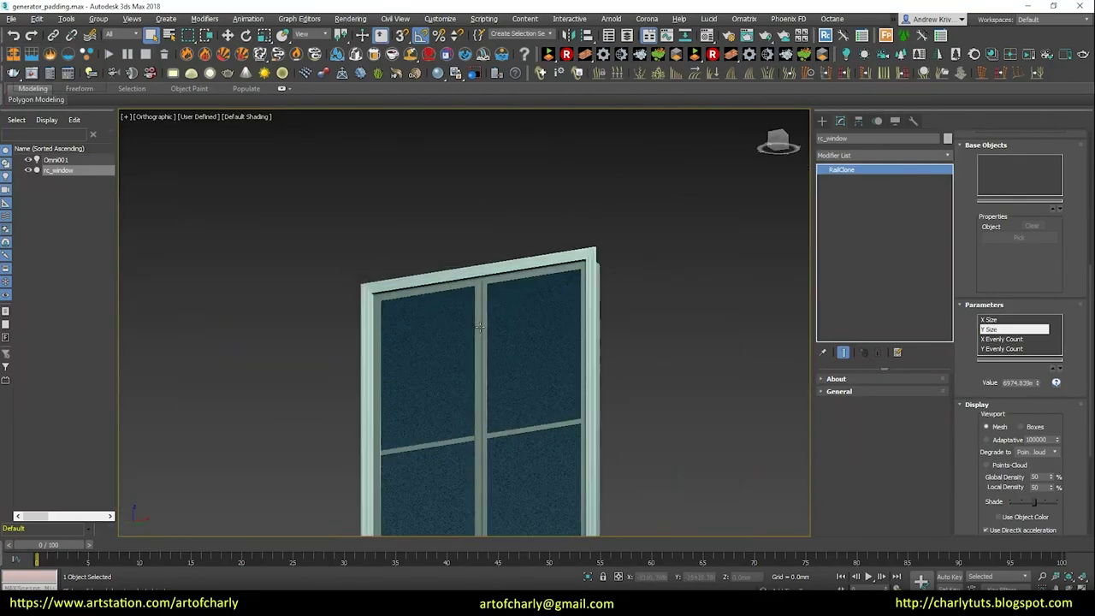
{"action": "scroll", "coordinate": [530, 320], "scroll_direction": "up", "scroll_amount": 5}
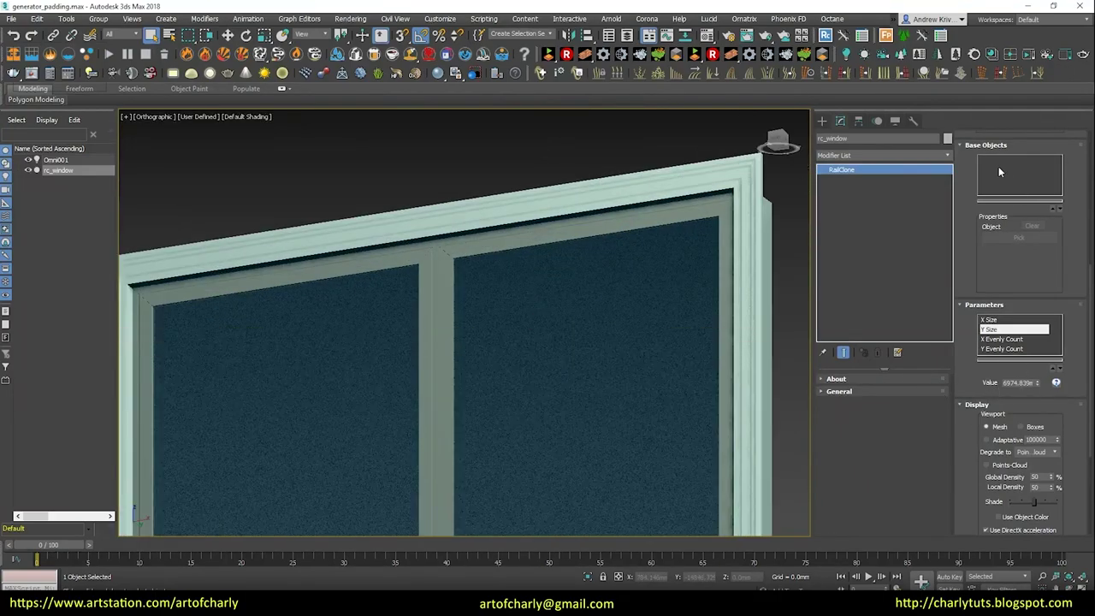
{"action": "left_click_drag", "start_coordinate": [1041, 386], "coordinate": [1026, 379]}
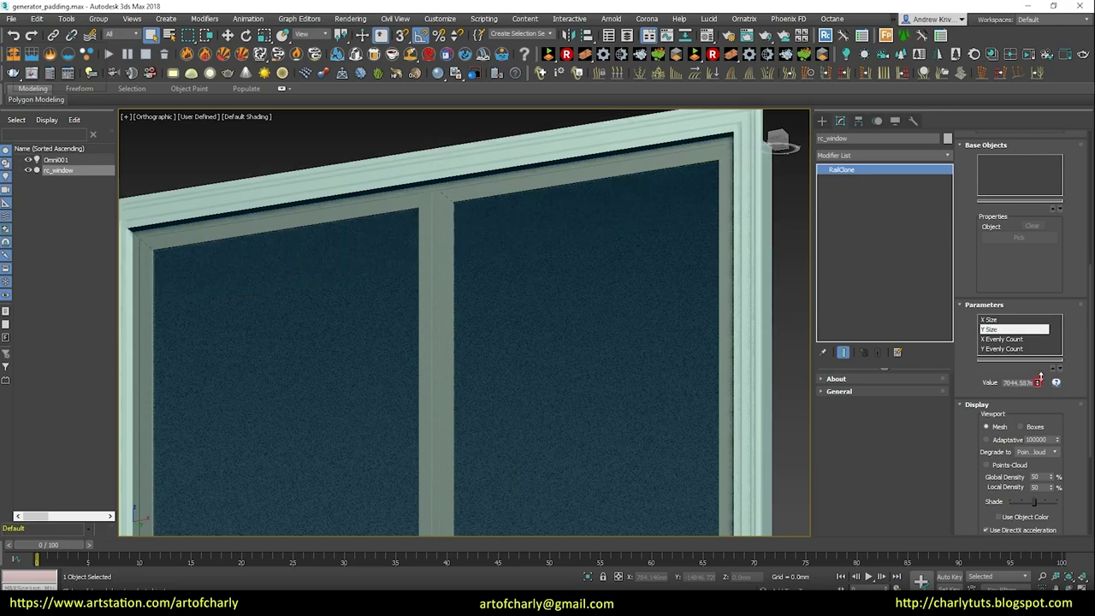
{"action": "scroll", "coordinate": [565, 205], "scroll_direction": "down", "scroll_amount": 4}
{"action": "scroll", "coordinate": [564, 205], "scroll_direction": "up", "scroll_amount": 1}
{"action": "middle_click_drag", "start_coordinate": [564, 205], "coordinate": [560, 282], "text": "alt"}
{"action": "scroll", "coordinate": [560, 282], "scroll_direction": "down", "scroll_amount": 2}
{"action": "scroll", "coordinate": [560, 282], "scroll_direction": "up", "scroll_amount": 1}
Step: Switch to X Size and widen the window to about 9724.122mm
{"action": "left_click", "coordinate": [994, 321]}
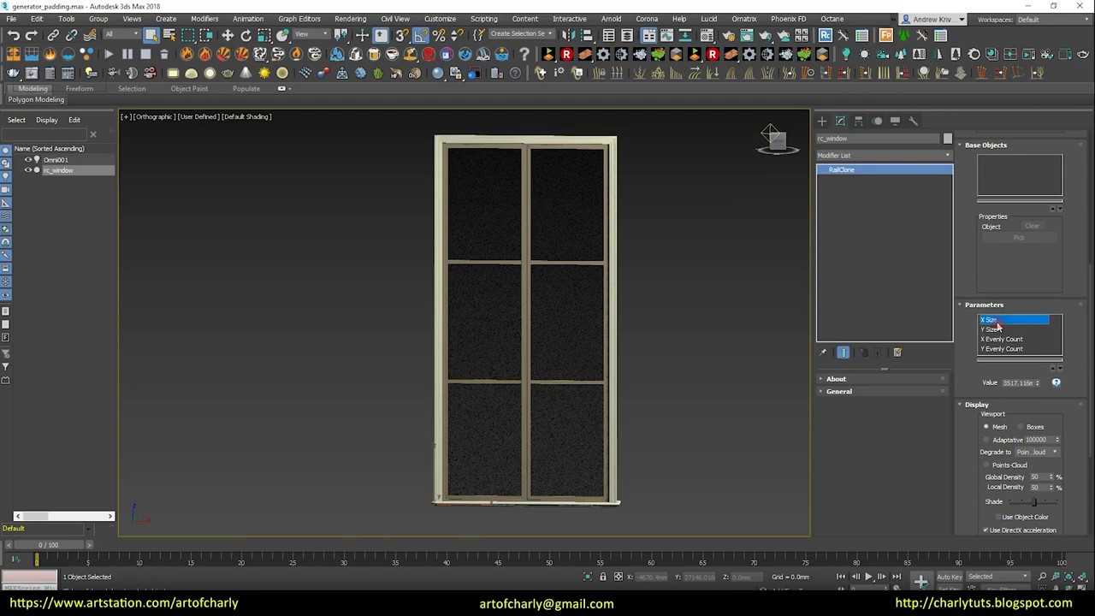
{"action": "left_click_drag", "start_coordinate": [1039, 385], "coordinate": [1028, 333]}
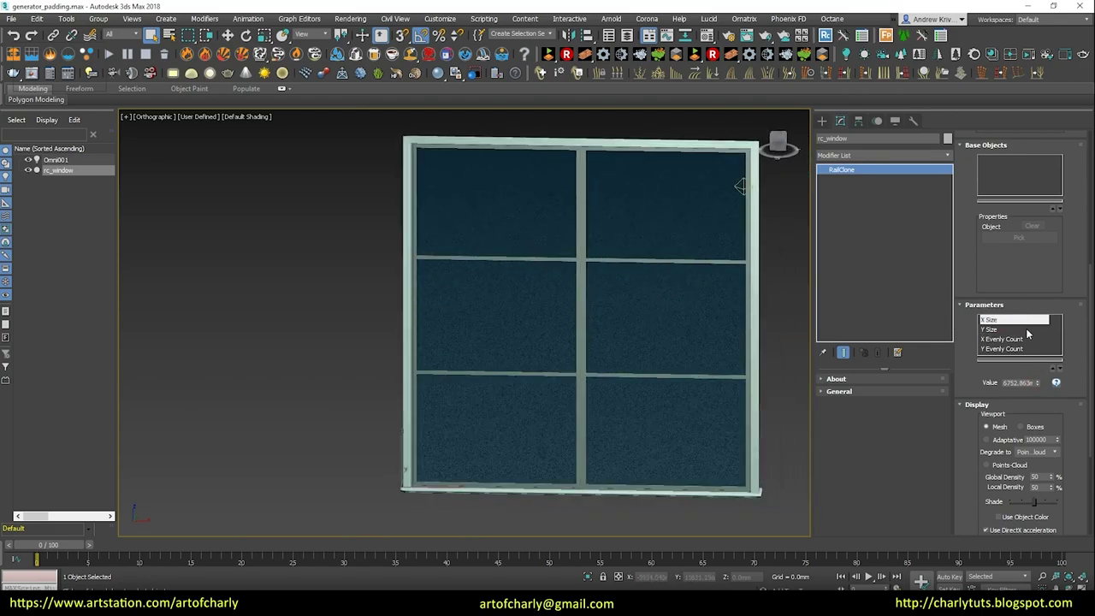
{"action": "left_click_drag", "start_coordinate": [1036, 385], "coordinate": [1037, 367]}
{"action": "mouse_move", "coordinate": [740, 183]}
{"action": "middle_mouse_down"}
{"action": "mouse_move", "coordinate": [659, 183]}
{"action": "mouse_move", "coordinate": [559, 258]}
{"action": "mouse_move", "coordinate": [522, 247]}
{"action": "mouse_move", "coordinate": [447, 276]}
{"action": "mouse_move", "coordinate": [505, 276]}
{"action": "middle_mouse_up"}
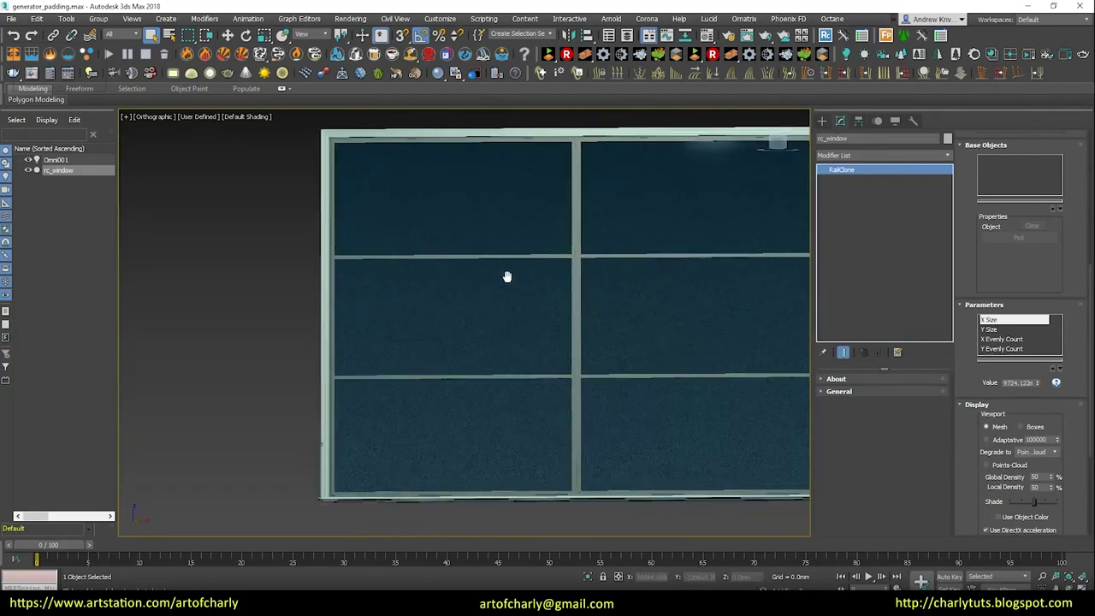
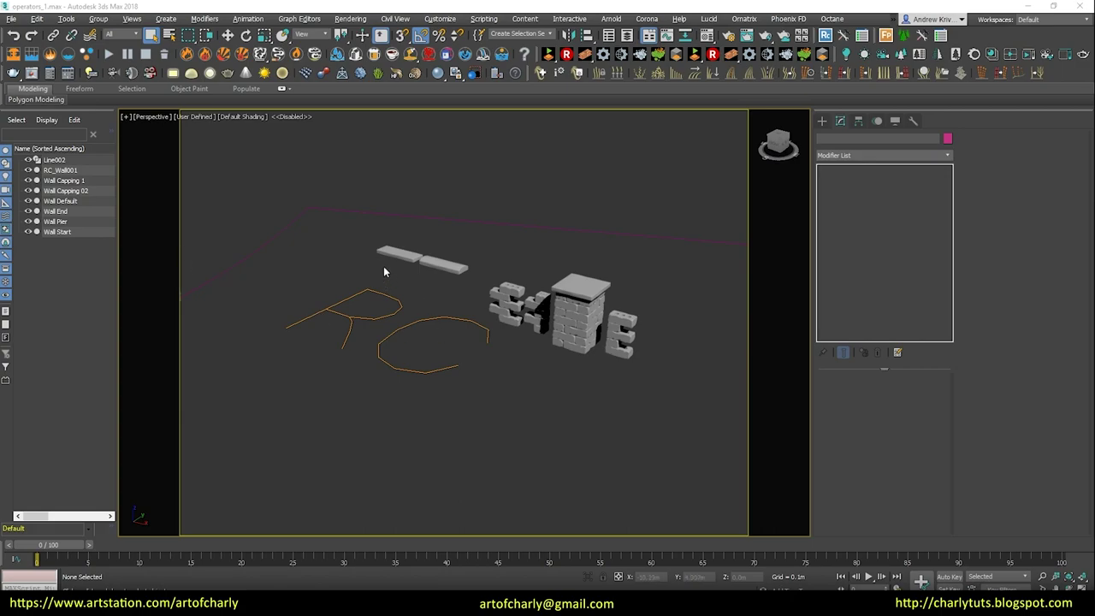
Step: Select RC_Wall001 and open its RailClone style graph, moved aside from the wall
{"action": "left_click", "coordinate": [74, 171]}
{"action": "left_click", "coordinate": [988, 229]}
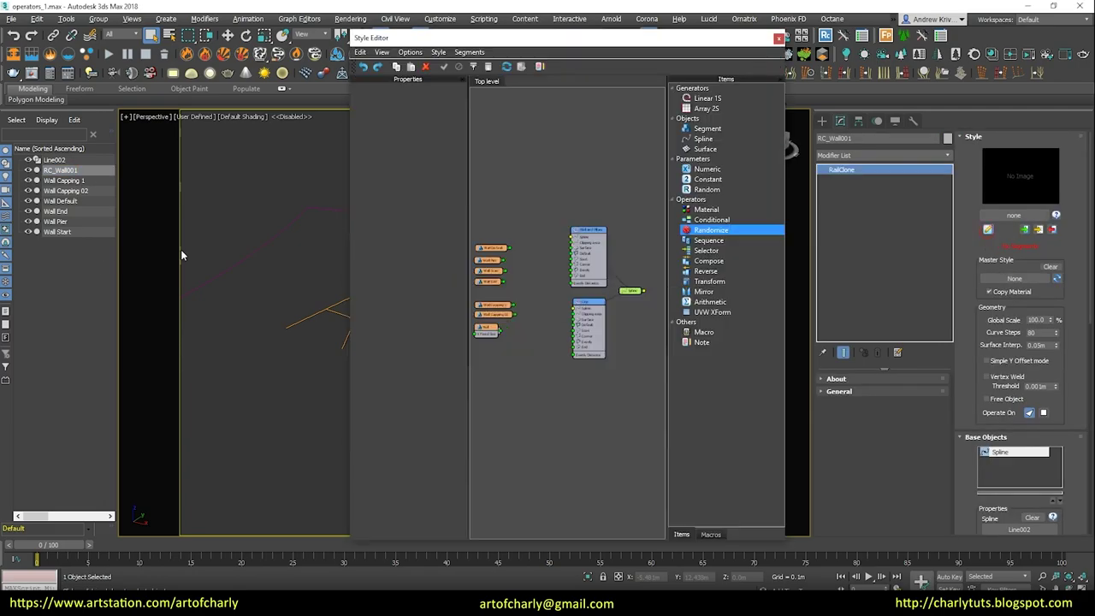
{"action": "left_click_drag", "start_coordinate": [513, 37], "coordinate": [744, 41]}
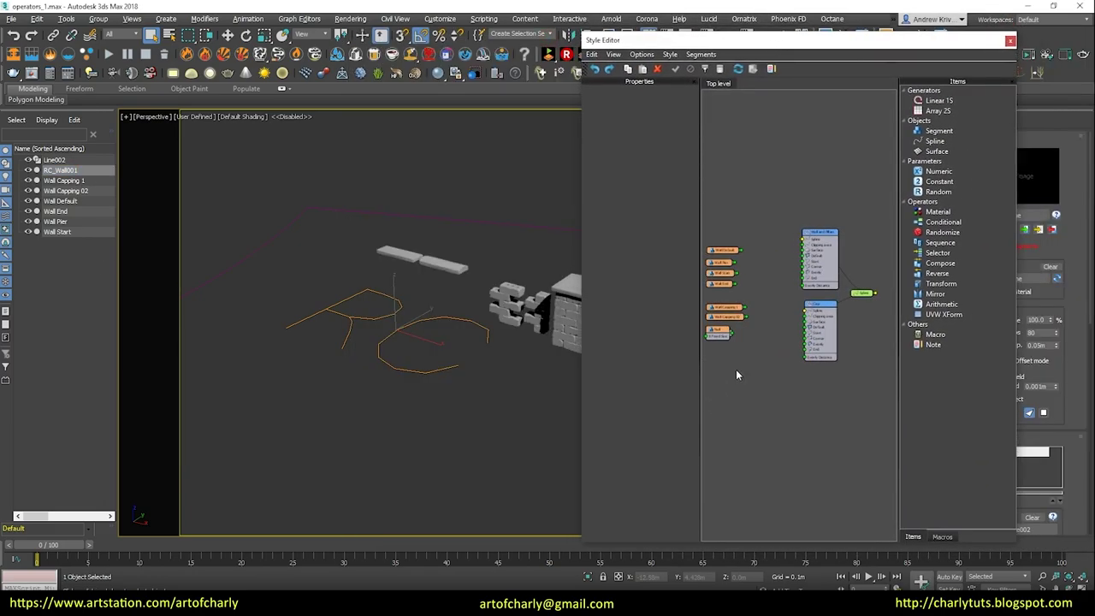
{"action": "scroll", "coordinate": [821, 248], "scroll_direction": "up", "scroll_amount": 5}
{"action": "scroll", "coordinate": [789, 181], "scroll_direction": "down", "scroll_amount": 4}
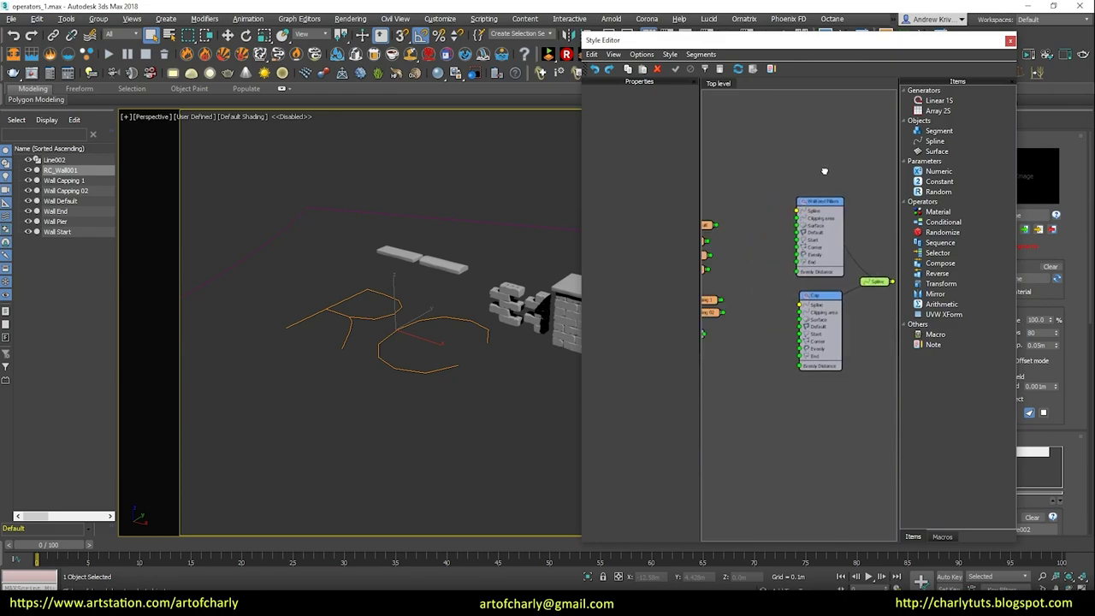
{"action": "scroll", "coordinate": [811, 174], "scroll_direction": "down", "scroll_amount": 1}
{"action": "scroll", "coordinate": [822, 195], "scroll_direction": "up", "scroll_amount": 3}
{"action": "scroll", "coordinate": [847, 274], "scroll_direction": "up", "scroll_amount": 2}
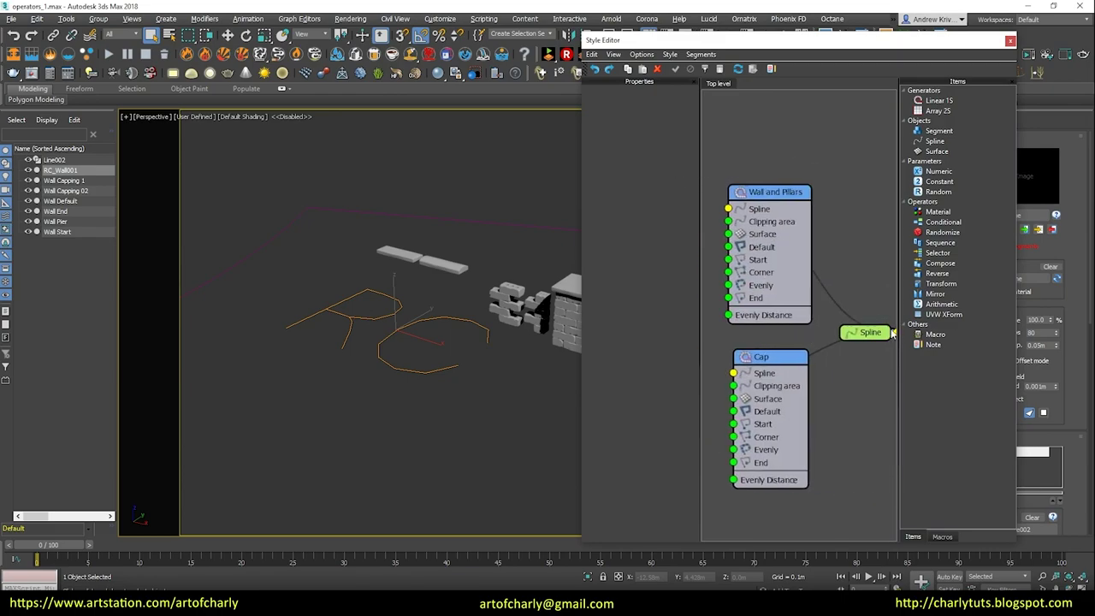
{"action": "scroll", "coordinate": [769, 169], "scroll_direction": "down", "scroll_amount": 2}
{"action": "scroll", "coordinate": [782, 166], "scroll_direction": "down", "scroll_amount": 1}
Step: Show the Wall Default segment's settings (Right padding -0.187m) and select Wall Default in the scene
{"action": "middle_click_drag", "start_coordinate": [718, 165], "coordinate": [734, 168]}
{"action": "scroll", "coordinate": [812, 163], "scroll_direction": "down", "scroll_amount": 2}
{"action": "scroll", "coordinate": [787, 231], "scroll_direction": "up", "scroll_amount": 2}
{"action": "middle_click_drag", "start_coordinate": [767, 265], "coordinate": [822, 264]}
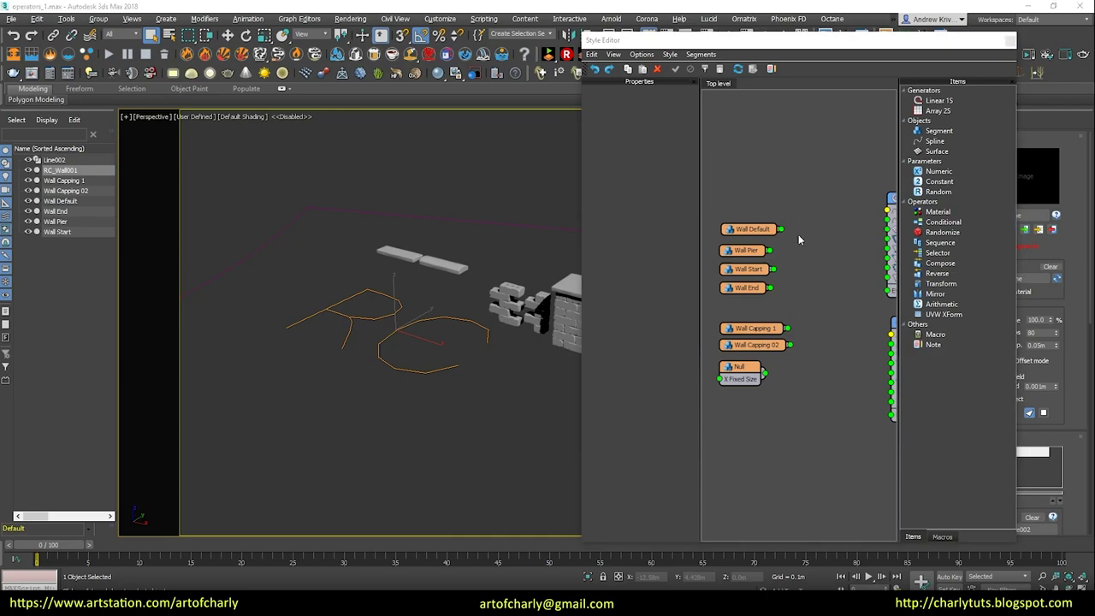
{"action": "left_click", "coordinate": [751, 229]}
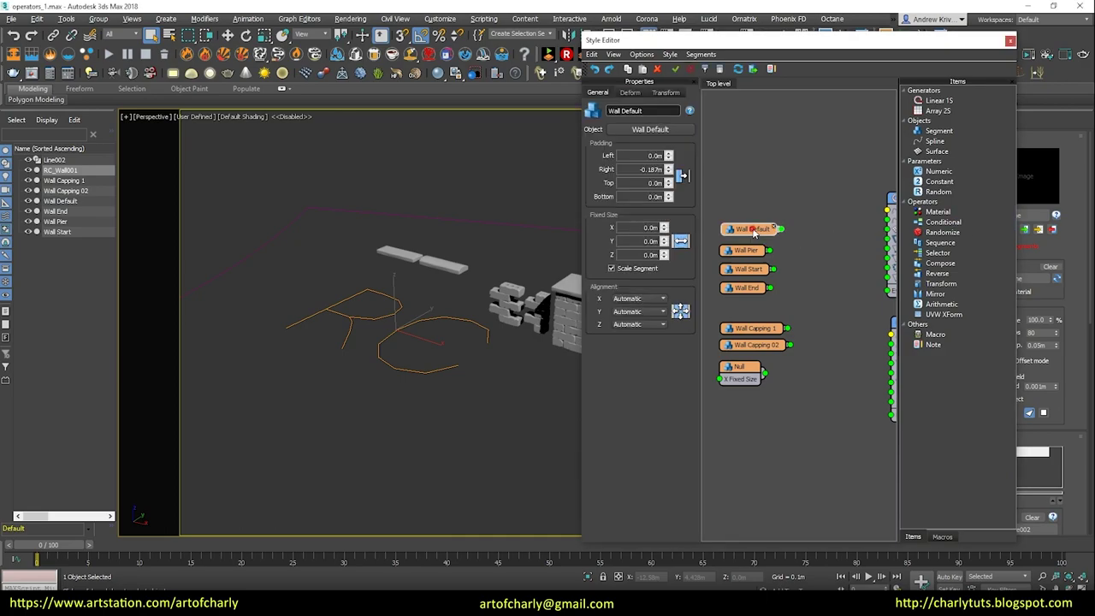
{"action": "left_click", "coordinate": [62, 201]}
Step: Frame the Wall Default brick piece and inspect its edges from the front and farther out
{"action": "key", "text": "z"}
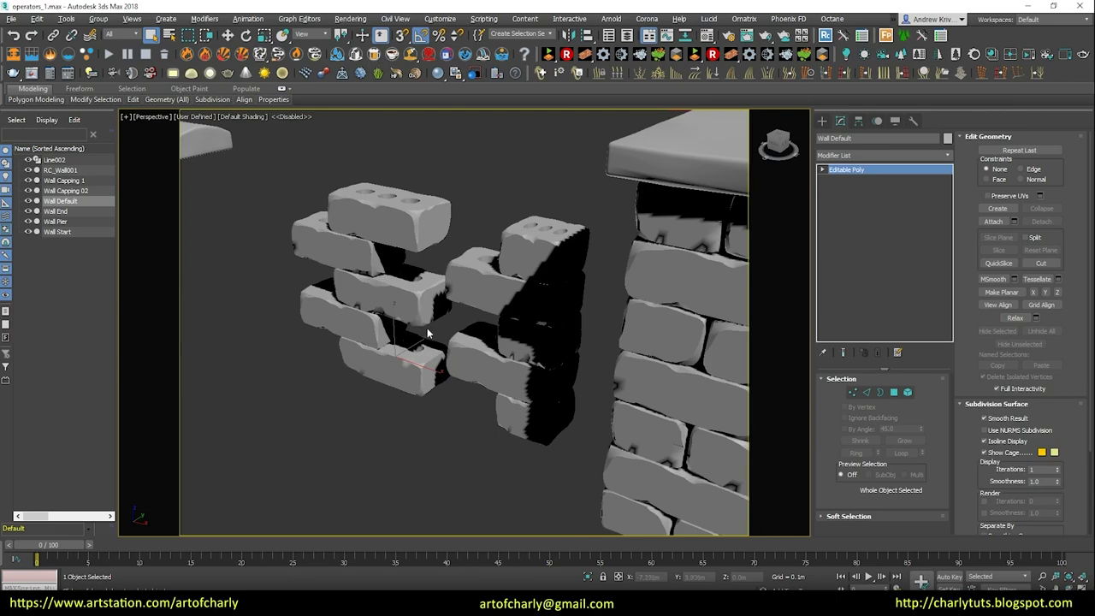
{"action": "key", "text": "F4"}
{"action": "middle_click_drag", "start_coordinate": [443, 267], "coordinate": [479, 257], "text": "alt"}
{"action": "key", "text": "F4"}
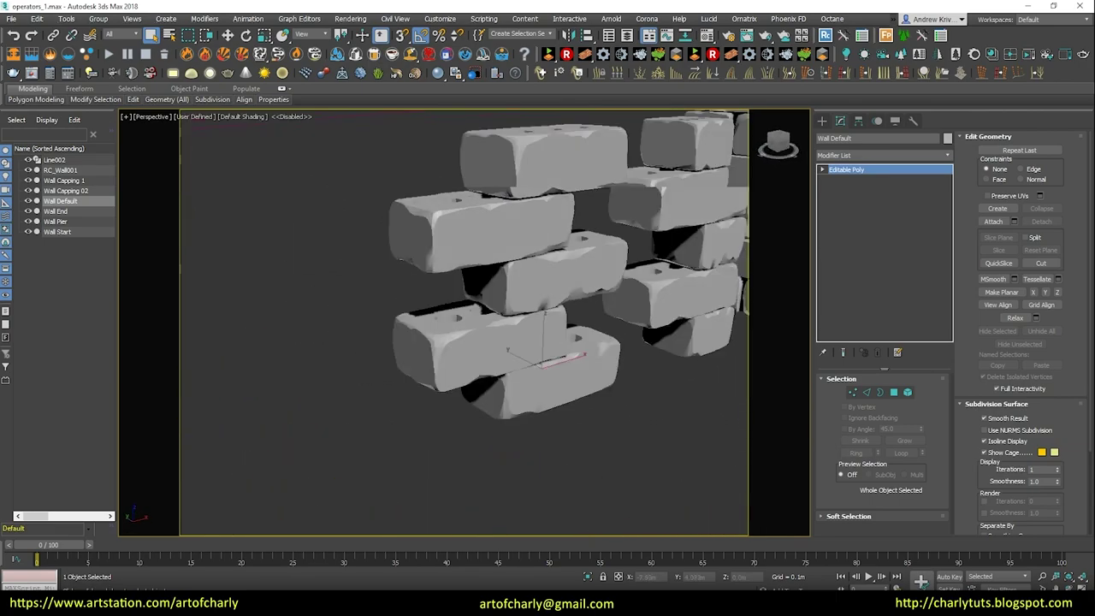
{"action": "scroll", "coordinate": [479, 257], "scroll_direction": "up", "scroll_amount": 3}
{"action": "scroll", "coordinate": [368, 142], "scroll_direction": "down", "scroll_amount": 5}
{"action": "mouse_move", "coordinate": [369, 143]}
{"action": "middle_mouse_down", "text": "alt"}
{"action": "mouse_move", "coordinate": [511, 264]}
{"action": "mouse_move", "coordinate": [488, 265]}
{"action": "mouse_move", "coordinate": [513, 257]}
{"action": "mouse_move", "coordinate": [444, 234]}
{"action": "middle_mouse_up", "text": "alt"}
{"action": "scroll", "coordinate": [513, 257], "scroll_direction": "up", "scroll_amount": 2}
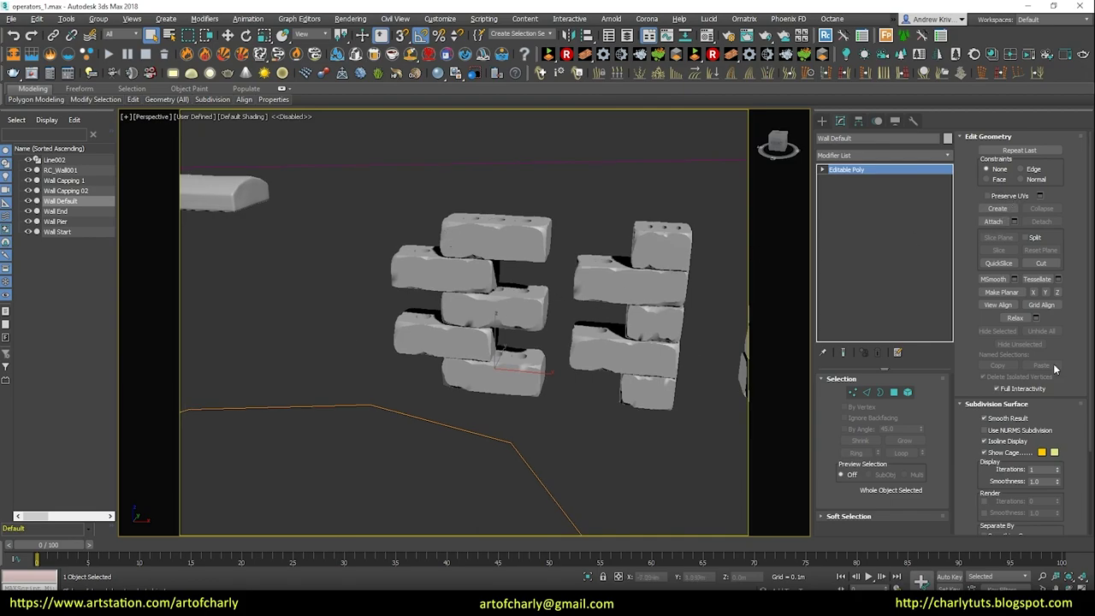
Step: Box-select, then deselect, the two wall capping slabs to inspect them
{"action": "mouse_move", "coordinate": [385, 219]}
{"action": "middle_mouse_down", "text": "alt"}
{"action": "mouse_move", "coordinate": [401, 212]}
{"action": "mouse_move", "coordinate": [505, 290]}
{"action": "mouse_move", "coordinate": [499, 281]}
{"action": "middle_mouse_up", "text": "alt"}
{"action": "scroll", "coordinate": [462, 256], "scroll_direction": "down", "scroll_amount": 2}
{"action": "scroll", "coordinate": [499, 257], "scroll_direction": "up", "scroll_amount": 4}
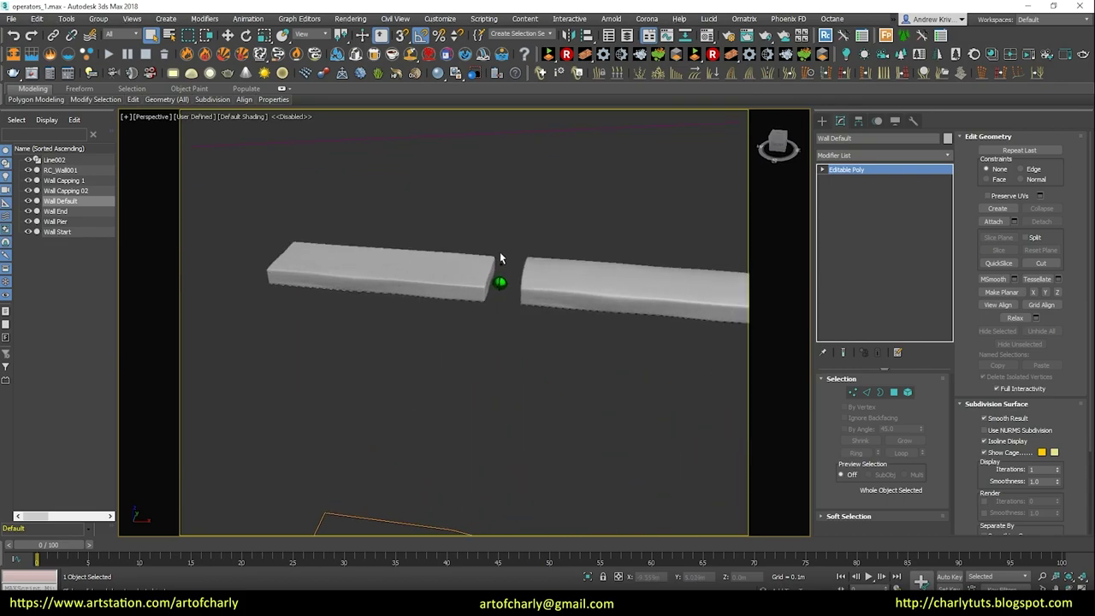
{"action": "left_click_drag", "start_coordinate": [689, 367], "coordinate": [689, 367]}
{"action": "mouse_move", "coordinate": [689, 367]}
{"action": "middle_mouse_down", "text": "alt"}
{"action": "mouse_move", "coordinate": [612, 333]}
{"action": "mouse_move", "coordinate": [591, 391]}
{"action": "middle_mouse_up", "text": "alt"}
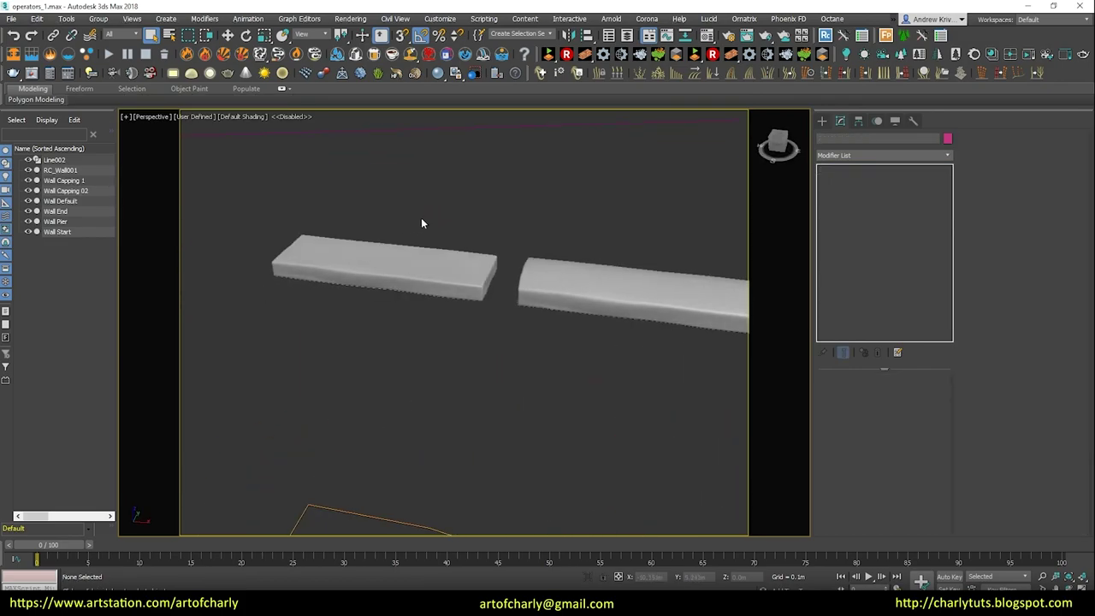
{"action": "left_click", "coordinate": [571, 373]}
{"action": "left_click", "coordinate": [557, 289]}
{"action": "left_click", "coordinate": [382, 280]}
{"action": "middle_click_drag", "start_coordinate": [565, 339], "coordinate": [391, 247]}
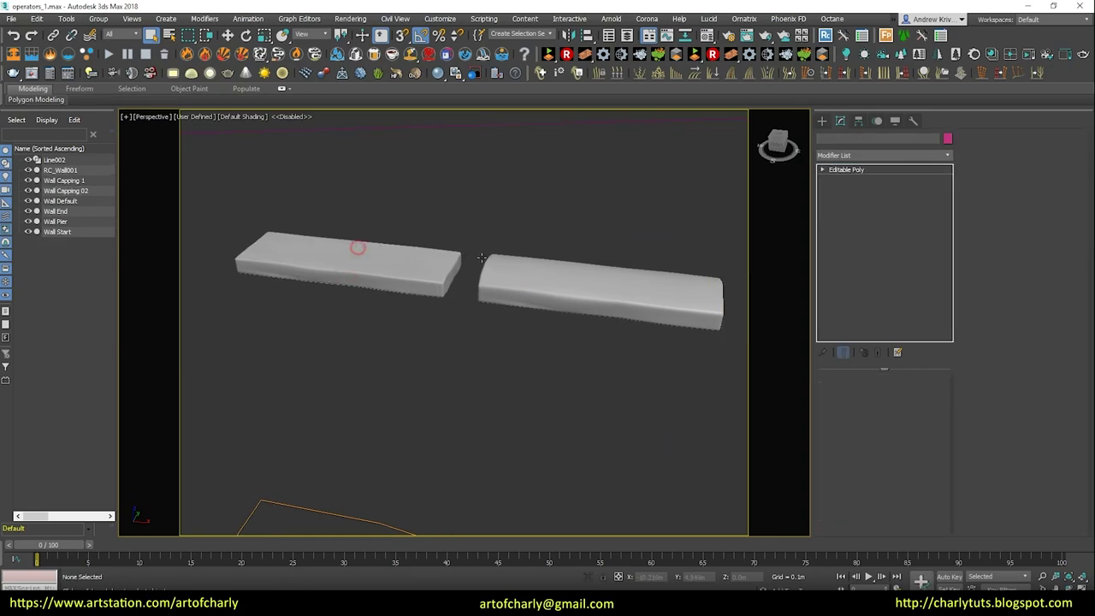
{"action": "left_click", "coordinate": [738, 184]}
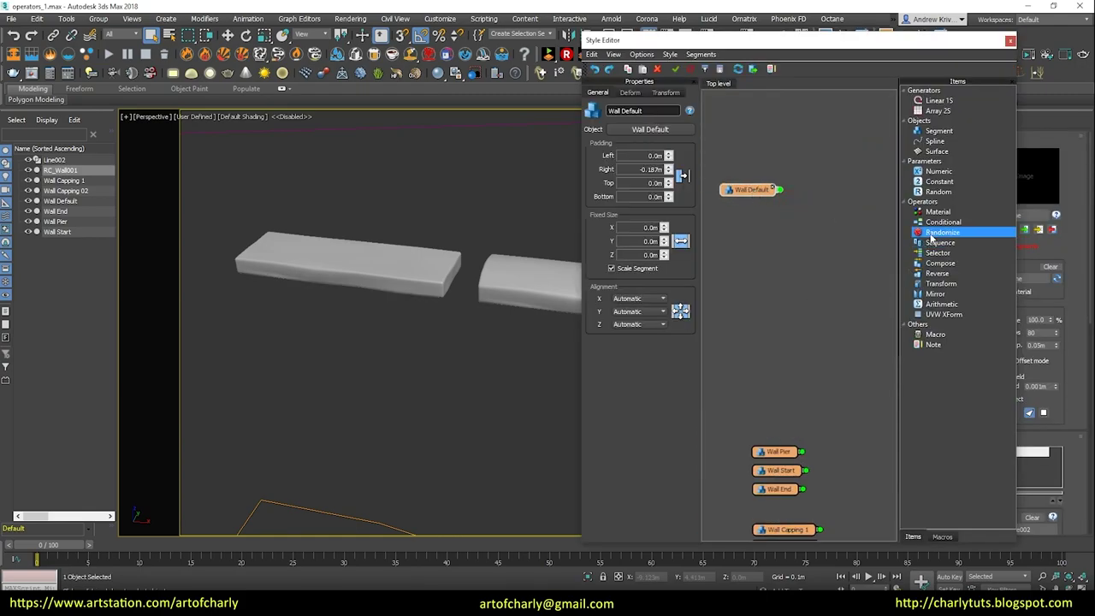
Step: Add a Randomize operator taking Wall Default and feeding the Wall and Pillars Default input
{"action": "left_click_drag", "start_coordinate": [945, 235], "coordinate": [826, 252]}
{"action": "middle_click_drag", "start_coordinate": [834, 282], "coordinate": [745, 314]}
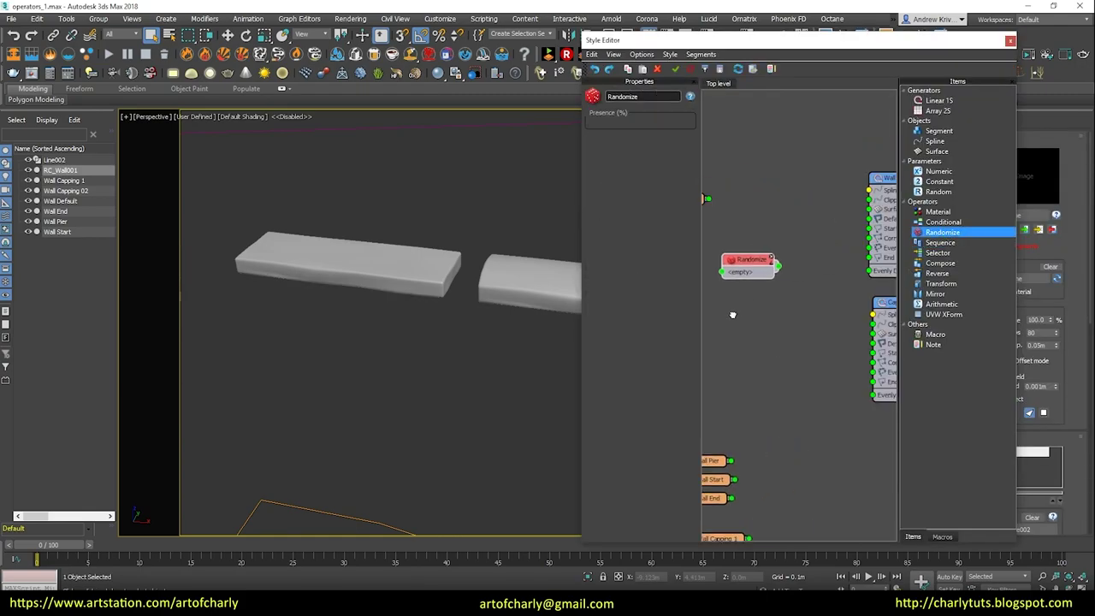
{"action": "left_click_drag", "start_coordinate": [744, 270], "coordinate": [777, 221]}
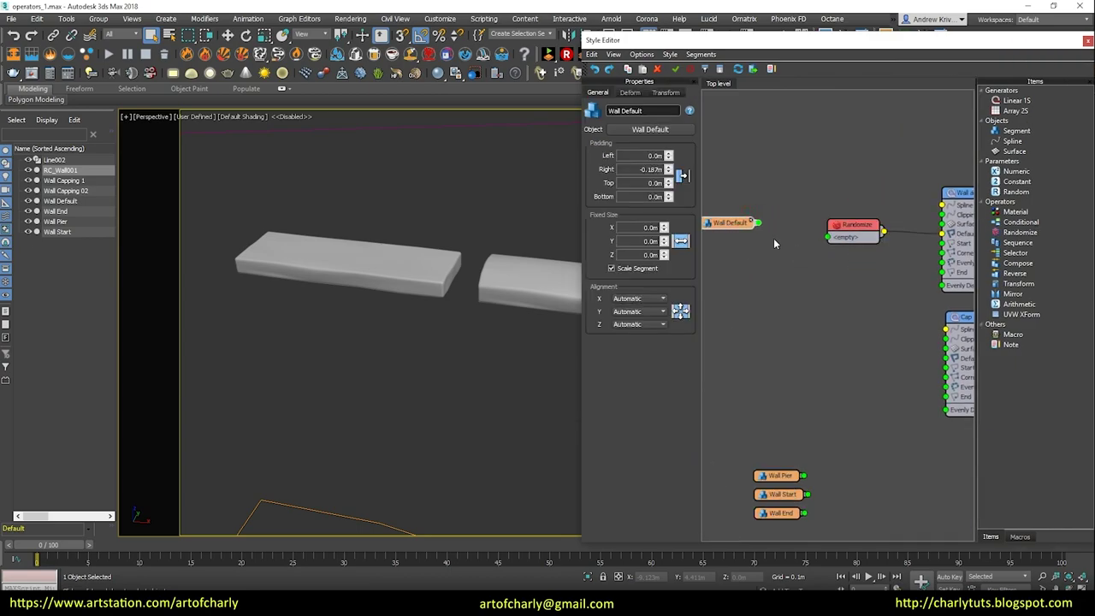
{"action": "left_click_drag", "start_coordinate": [828, 242], "coordinate": [828, 237]}
Step: Zoom out and reframe the viewport to see the whole curved brick wall
{"action": "scroll", "coordinate": [399, 306], "scroll_direction": "up", "scroll_amount": 3}
{"action": "scroll", "coordinate": [415, 342], "scroll_direction": "up", "scroll_amount": 2}
{"action": "scroll", "coordinate": [344, 318], "scroll_direction": "up", "scroll_amount": 2}
{"action": "middle_click_drag", "start_coordinate": [344, 317], "coordinate": [344, 171]}
{"action": "scroll", "coordinate": [334, 314], "scroll_direction": "down", "scroll_amount": 4}
{"action": "scroll", "coordinate": [329, 313], "scroll_direction": "down", "scroll_amount": 2}
{"action": "scroll", "coordinate": [326, 311], "scroll_direction": "up", "scroll_amount": 1}
{"action": "scroll", "coordinate": [327, 311], "scroll_direction": "up", "scroll_amount": 5}
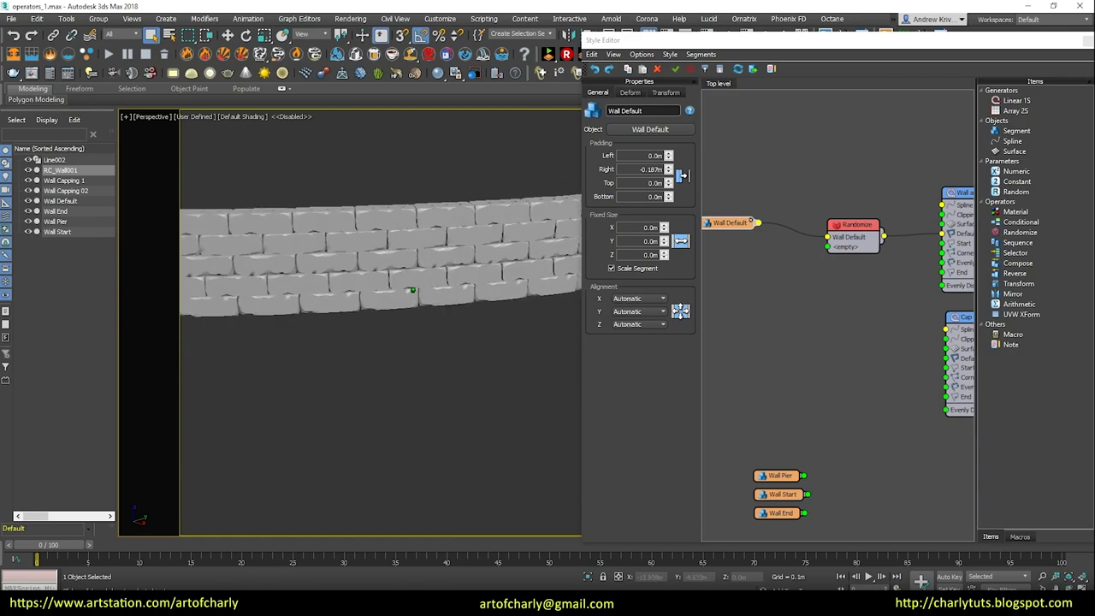
{"action": "middle_click_drag", "start_coordinate": [409, 278], "coordinate": [396, 311]}
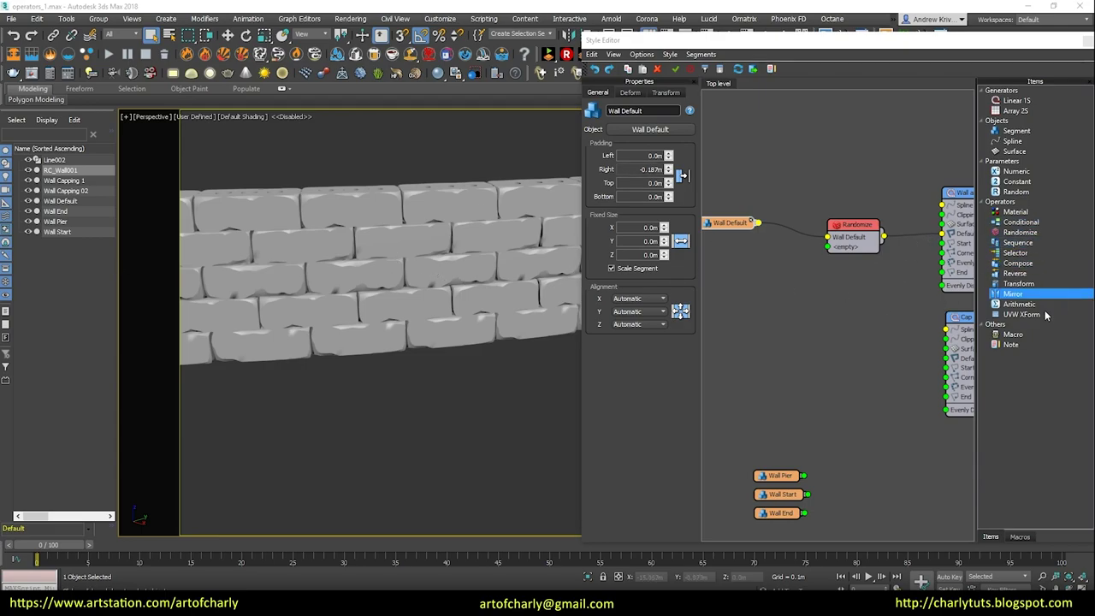
Step: Add three Mirror operators to the graph, stacked beside Wall Default
{"action": "left_click_drag", "start_coordinate": [1013, 293], "coordinate": [737, 268]}
{"action": "key", "text": "ctrl+v"}
{"action": "key", "text": "ctrl+v"}
{"action": "left_click_drag", "start_coordinate": [777, 331], "coordinate": [791, 359]}
{"action": "middle_click_drag", "start_coordinate": [727, 227], "coordinate": [819, 218]}
{"action": "left_click", "coordinate": [817, 216]}
{"action": "left_click_drag", "start_coordinate": [816, 216], "coordinate": [735, 205]}
{"action": "left_click_drag", "start_coordinate": [830, 324], "coordinate": [820, 311]}
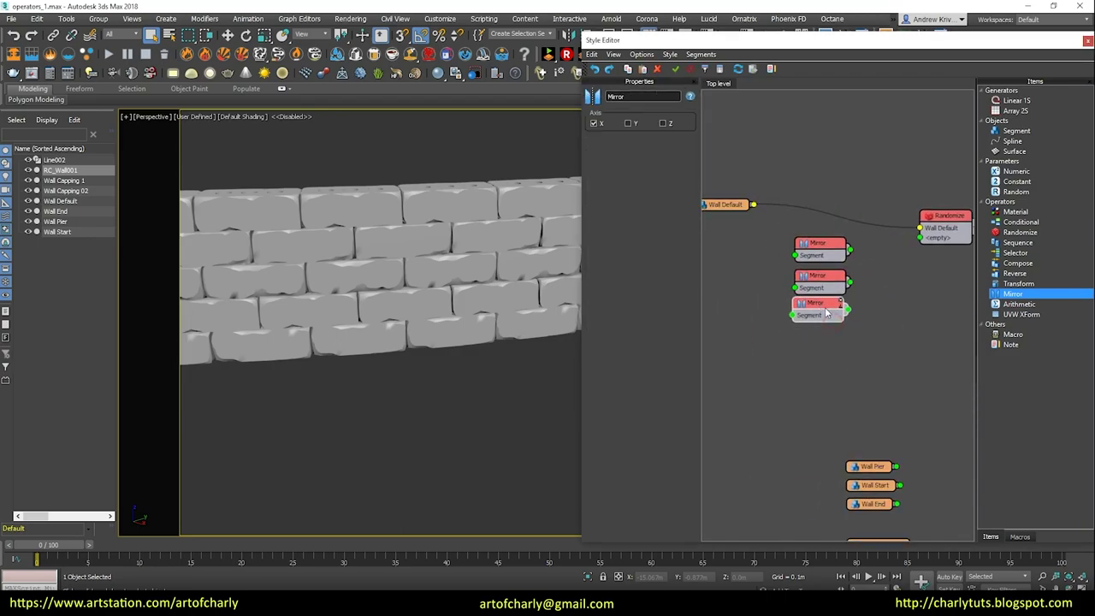
{"action": "middle_click_drag", "start_coordinate": [892, 261], "coordinate": [837, 272]}
Step: Wire Wall Default into each Mirror node and each Mirror into Randomize
{"action": "left_click_drag", "start_coordinate": [796, 258], "coordinate": [866, 241]}
{"action": "middle_click_drag", "start_coordinate": [698, 246], "coordinate": [791, 266]}
{"action": "left_click_drag", "start_coordinate": [770, 236], "coordinate": [744, 231]}
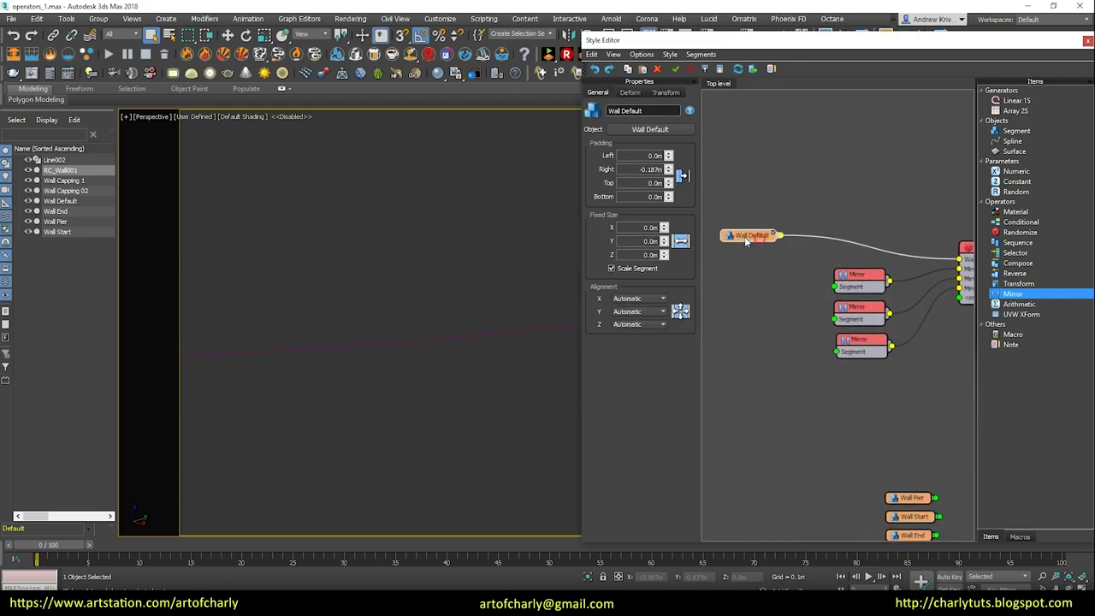
{"action": "left_click_drag", "start_coordinate": [812, 275], "coordinate": [835, 286]}
{"action": "left_click_drag", "start_coordinate": [768, 230], "coordinate": [835, 318]}
{"action": "left_click_drag", "start_coordinate": [768, 230], "coordinate": [837, 351]}
{"action": "middle_click_drag", "start_coordinate": [745, 339], "coordinate": [721, 338]}
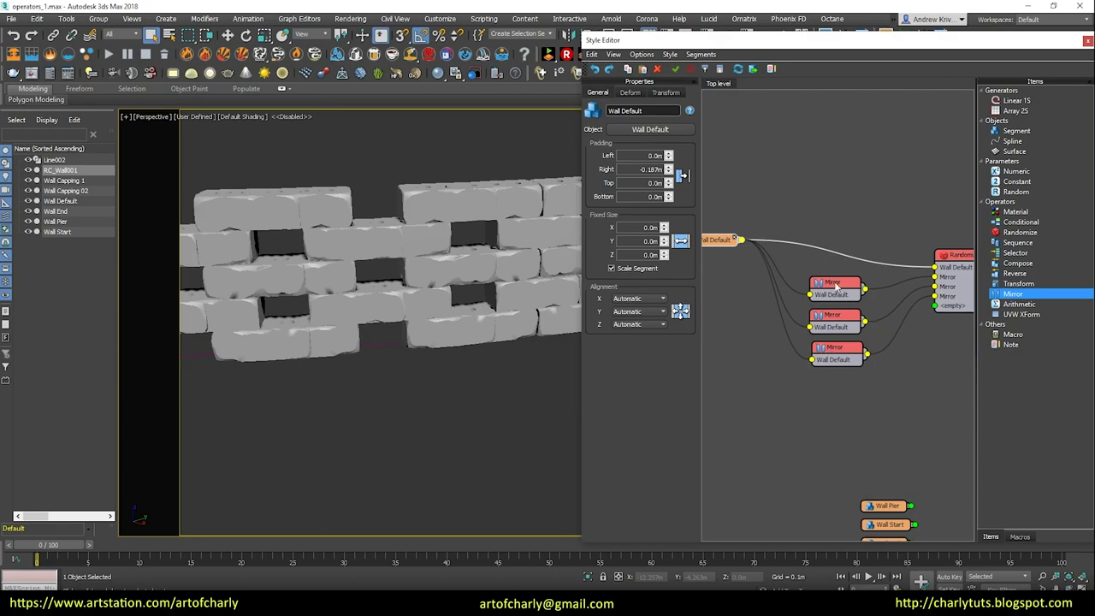
Step: Check each Mirror's axes, setting the third to mirror only Y and Z
{"action": "left_click", "coordinate": [837, 285]}
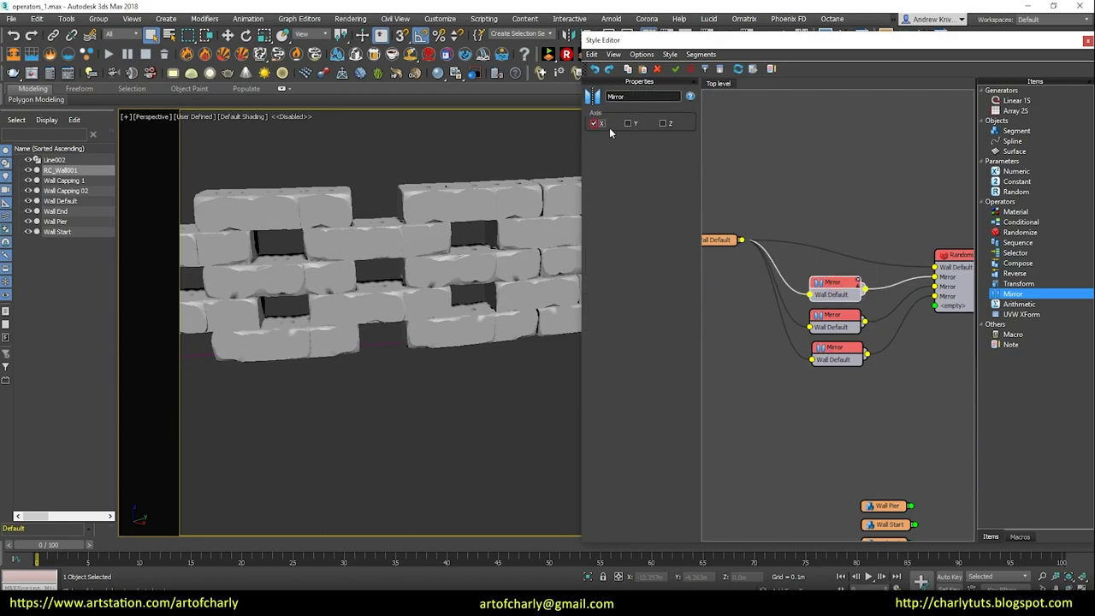
{"action": "left_click", "coordinate": [845, 316]}
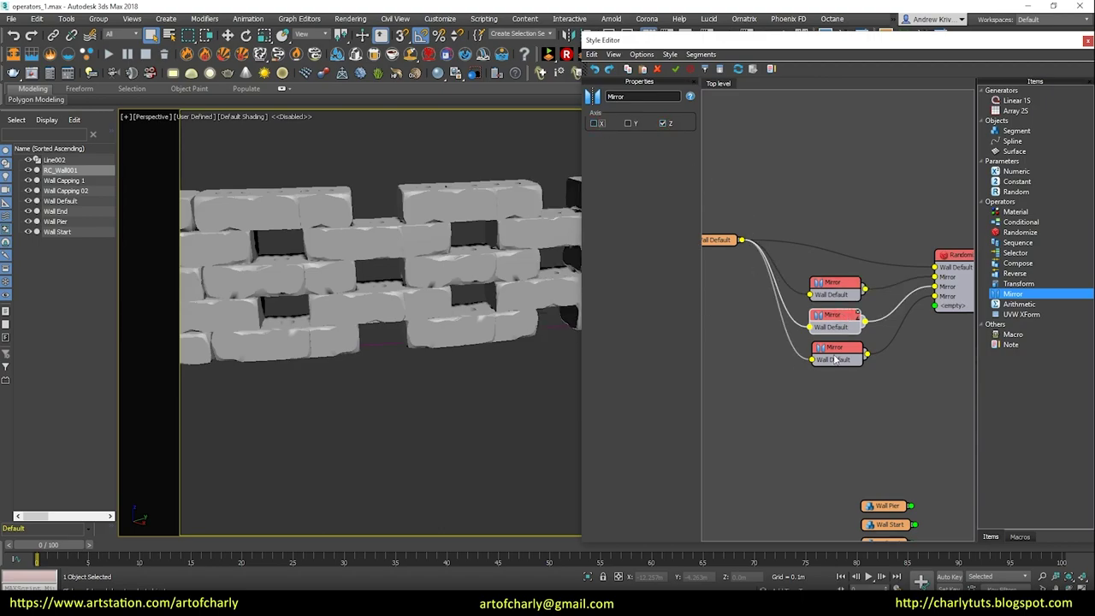
{"action": "left_click", "coordinate": [837, 347]}
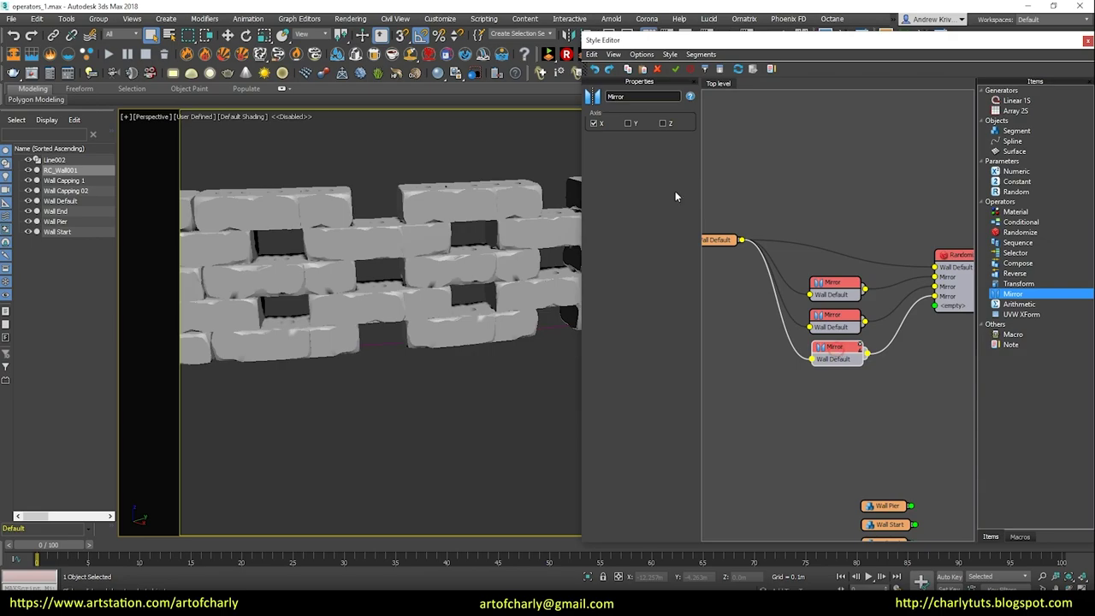
{"action": "left_click", "coordinate": [628, 124]}
{"action": "left_click", "coordinate": [661, 124]}
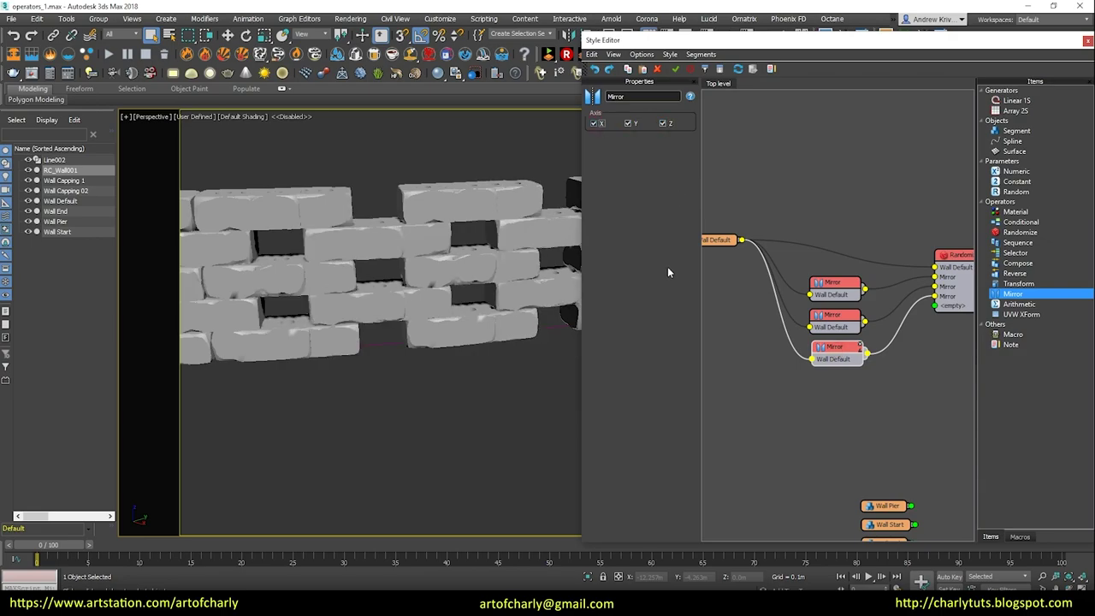
{"action": "left_click", "coordinate": [594, 123]}
Step: Clear the node selection, fit the graph, and reframe the brick wall view
{"action": "mouse_move", "coordinate": [573, 235]}
{"action": "middle_mouse_down", "text": "alt"}
{"action": "mouse_move", "coordinate": [296, 248]}
{"action": "mouse_move", "coordinate": [408, 284]}
{"action": "middle_mouse_up", "text": "alt"}
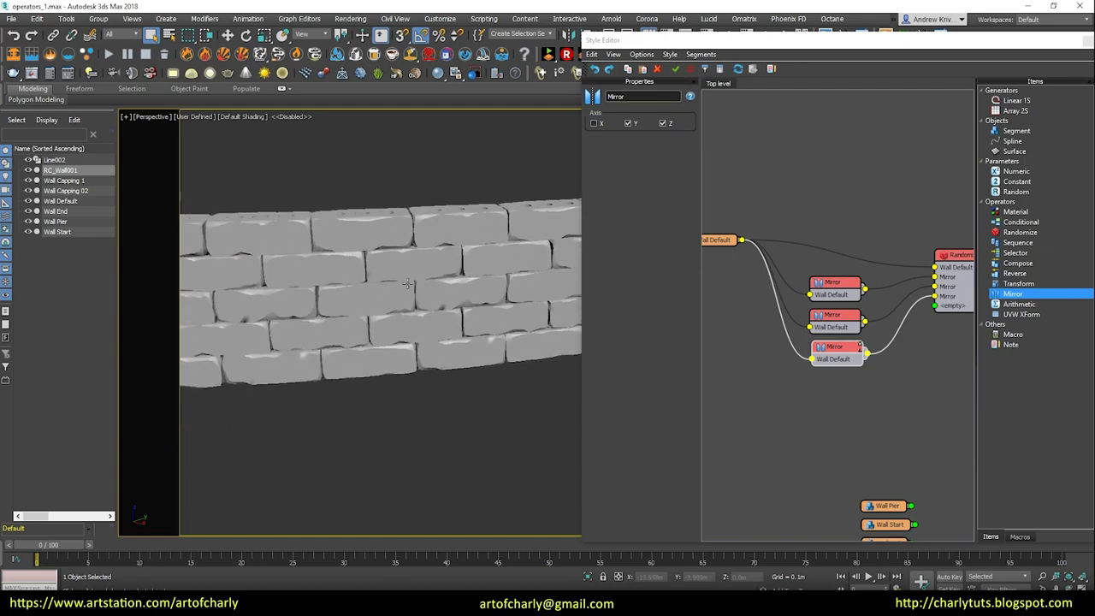
{"action": "left_click_drag", "start_coordinate": [816, 273], "coordinate": [835, 382]}
{"action": "key", "text": "z"}
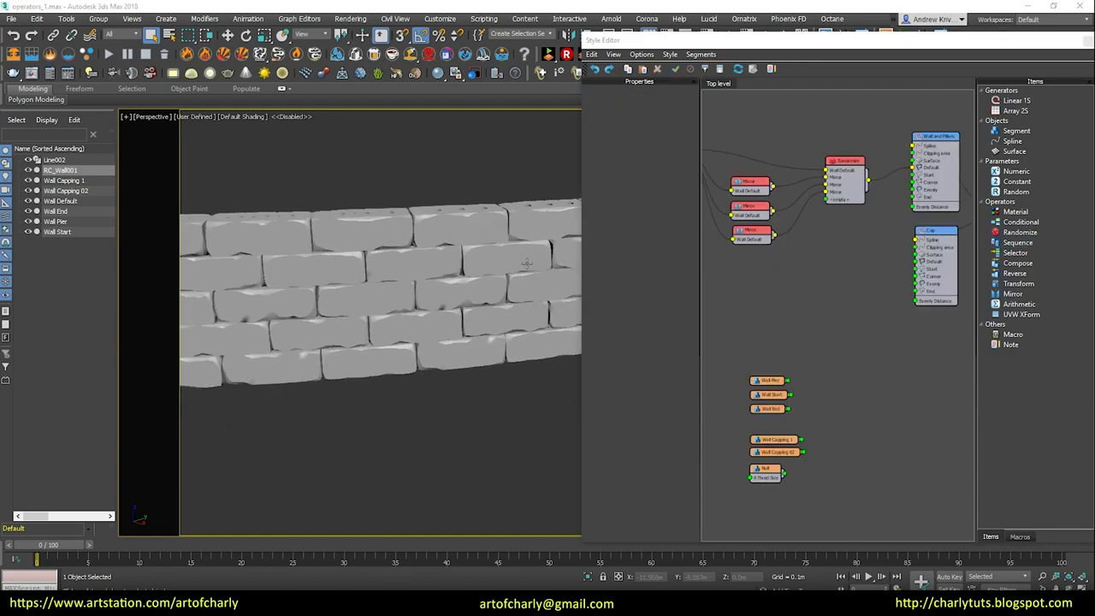
{"action": "mouse_move", "coordinate": [197, 292]}
{"action": "middle_mouse_down"}
{"action": "mouse_move", "coordinate": [435, 228]}
{"action": "mouse_move", "coordinate": [399, 262]}
{"action": "mouse_move", "coordinate": [410, 188]}
{"action": "mouse_move", "coordinate": [517, 430]}
{"action": "mouse_move", "coordinate": [420, 271]}
{"action": "mouse_move", "coordinate": [438, 317]}
{"action": "mouse_move", "coordinate": [402, 274]}
{"action": "mouse_move", "coordinate": [337, 325]}
{"action": "mouse_move", "coordinate": [366, 310]}
{"action": "middle_mouse_up"}
Step: Add a Selector operator next to the two Wall Capping nodes
{"action": "scroll", "coordinate": [366, 285], "scroll_direction": "down", "scroll_amount": 5}
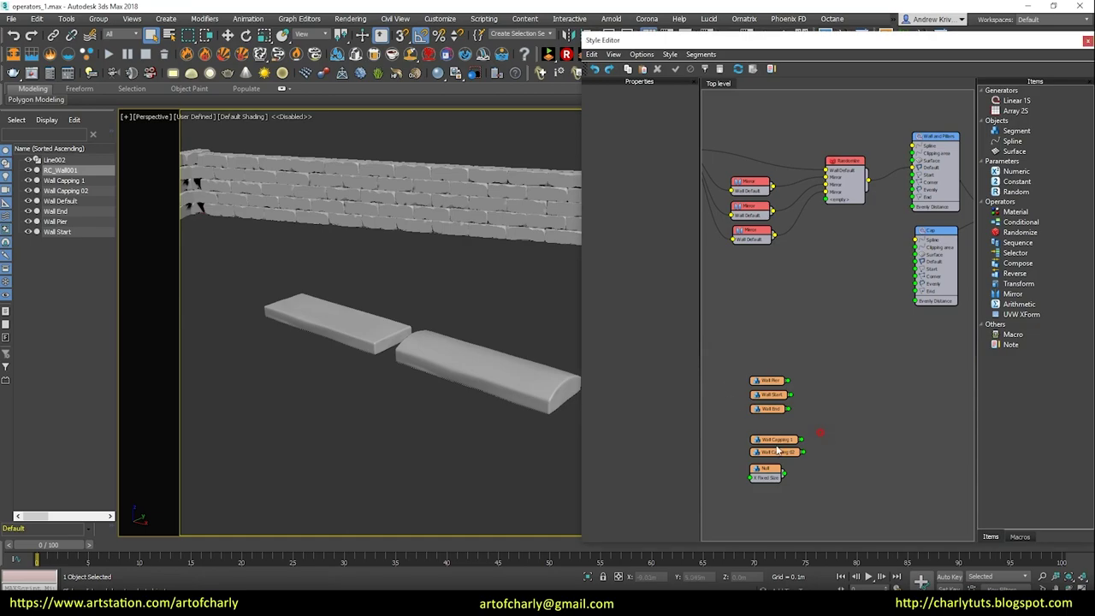
{"action": "left_click_drag", "start_coordinate": [782, 442], "coordinate": [774, 296]}
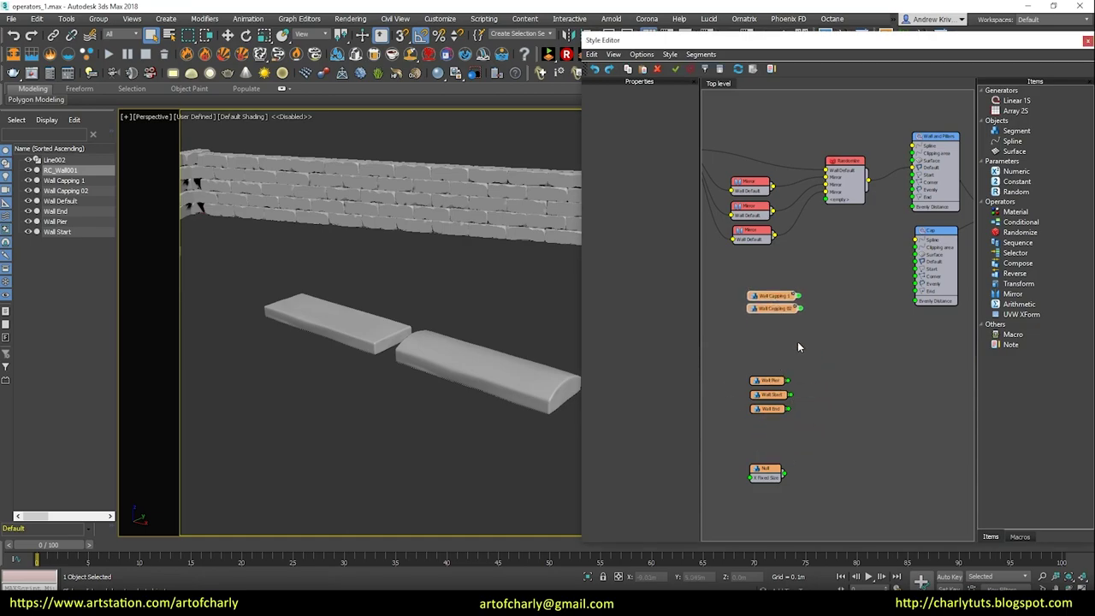
{"action": "mouse_move", "coordinate": [332, 358]}
{"action": "middle_mouse_down", "text": "alt"}
{"action": "mouse_move", "coordinate": [358, 334]}
{"action": "mouse_move", "coordinate": [316, 401]}
{"action": "middle_mouse_up", "text": "alt"}
{"action": "scroll", "coordinate": [316, 401], "scroll_direction": "up", "scroll_amount": 2}
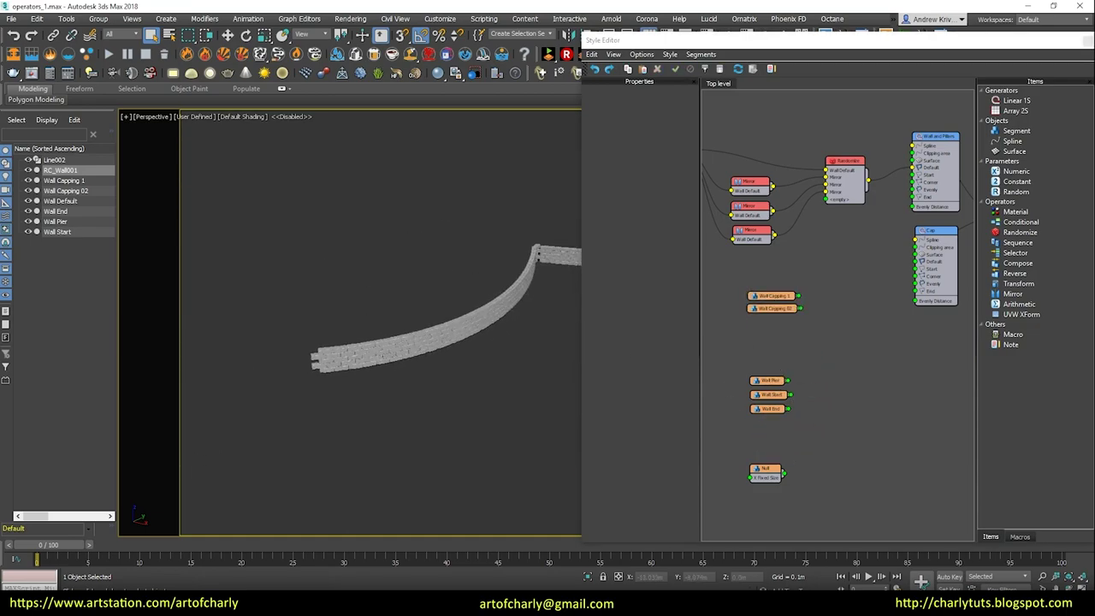
{"action": "scroll", "coordinate": [359, 367], "scroll_direction": "up", "scroll_amount": 3}
{"action": "scroll", "coordinate": [382, 350], "scroll_direction": "up", "scroll_amount": 2}
{"action": "left_click_drag", "start_coordinate": [1015, 252], "coordinate": [838, 322]}
{"action": "left_click_drag", "start_coordinate": [749, 299], "coordinate": [721, 317]}
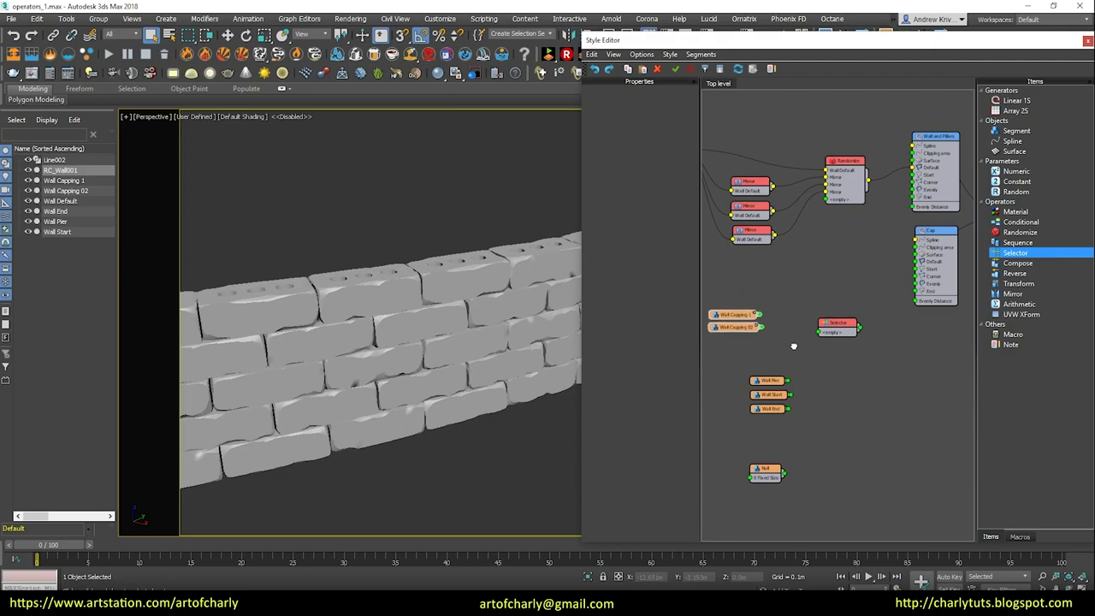
{"action": "middle_click_drag", "start_coordinate": [766, 340], "coordinate": [748, 311]}
{"action": "left_click_drag", "start_coordinate": [811, 301], "coordinate": [778, 286]}
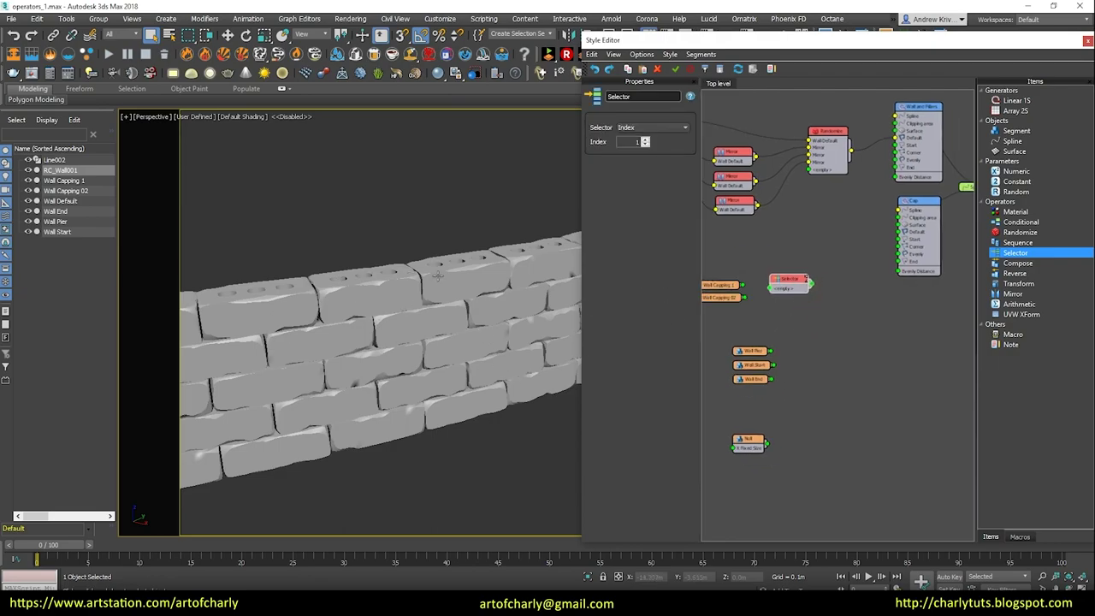
{"action": "middle_click_drag", "start_coordinate": [764, 339], "coordinate": [799, 327]}
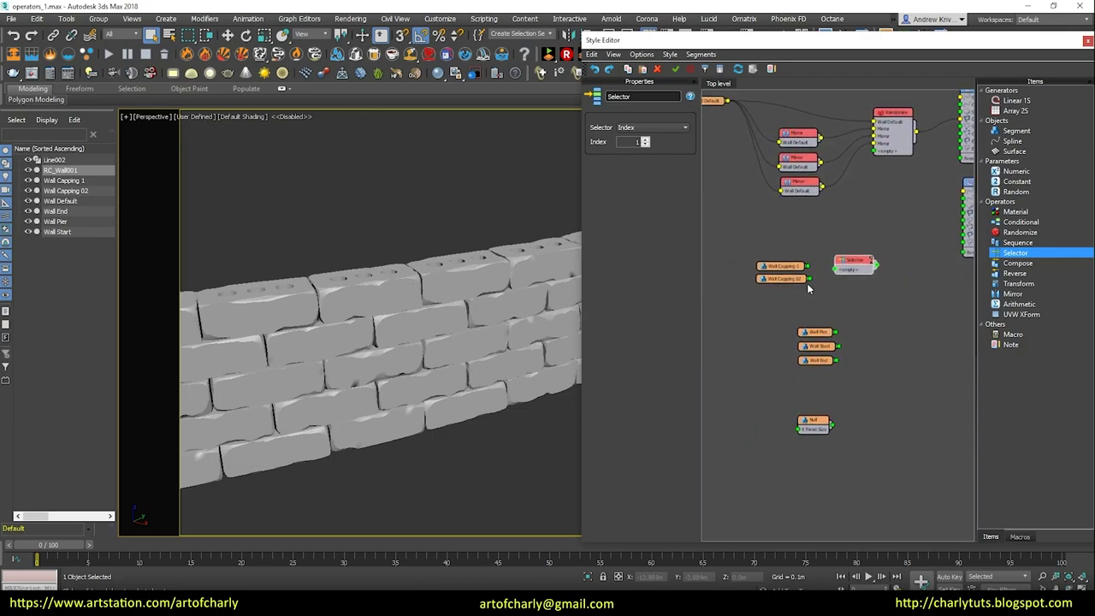
{"action": "scroll", "coordinate": [806, 283], "scroll_direction": "up", "scroll_amount": 3}
Step: Wire both Wall Capping pieces into the Selector and the Selector into the Cap Default input
{"action": "mouse_move", "coordinate": [749, 232]}
{"action": "left_mouse_down"}
{"action": "mouse_move", "coordinate": [809, 292]}
{"action": "mouse_move", "coordinate": [850, 266]}
{"action": "left_mouse_up"}
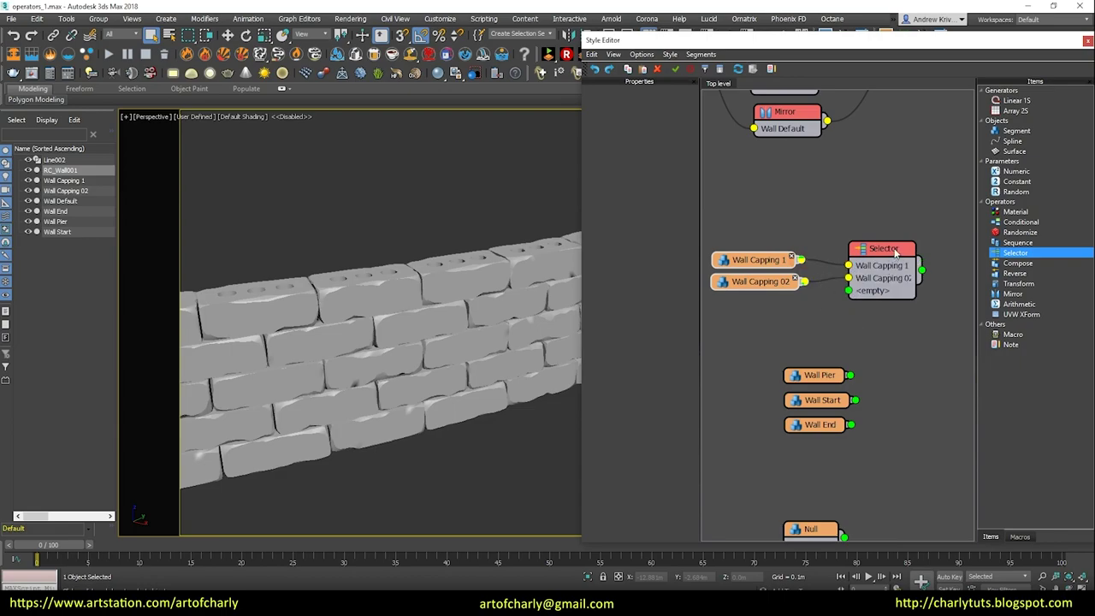
{"action": "left_click", "coordinate": [896, 251]}
{"action": "mouse_move", "coordinate": [896, 251]}
{"action": "middle_mouse_down"}
{"action": "mouse_move", "coordinate": [772, 272]}
{"action": "mouse_move", "coordinate": [741, 259]}
{"action": "mouse_move", "coordinate": [877, 272]}
{"action": "middle_mouse_up"}
{"action": "middle_click_drag", "start_coordinate": [924, 192], "coordinate": [899, 198]}
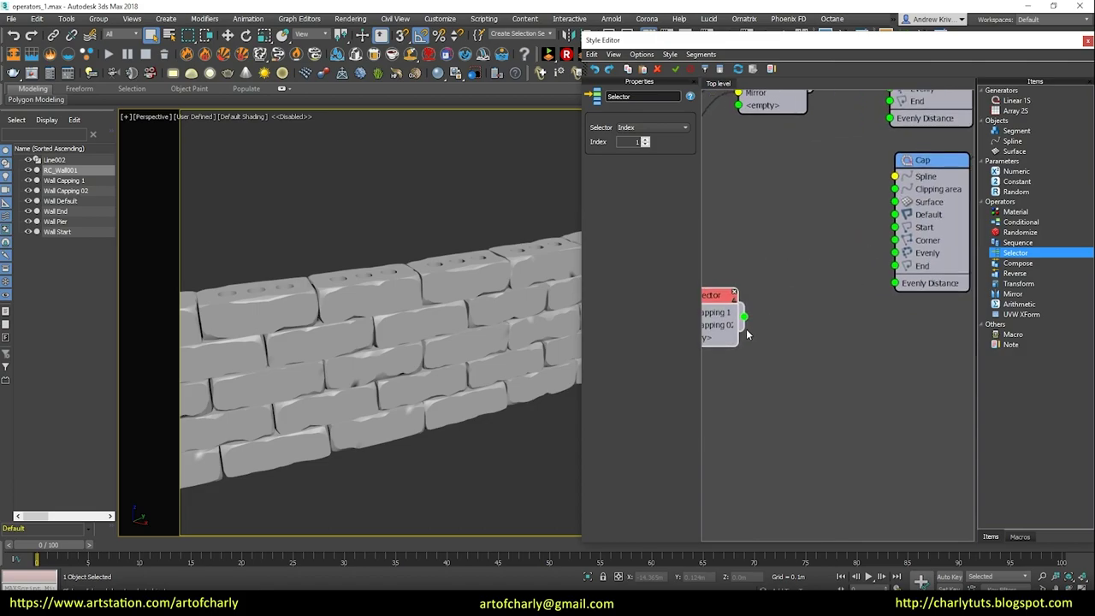
{"action": "left_click_drag", "start_coordinate": [744, 317], "coordinate": [894, 219]}
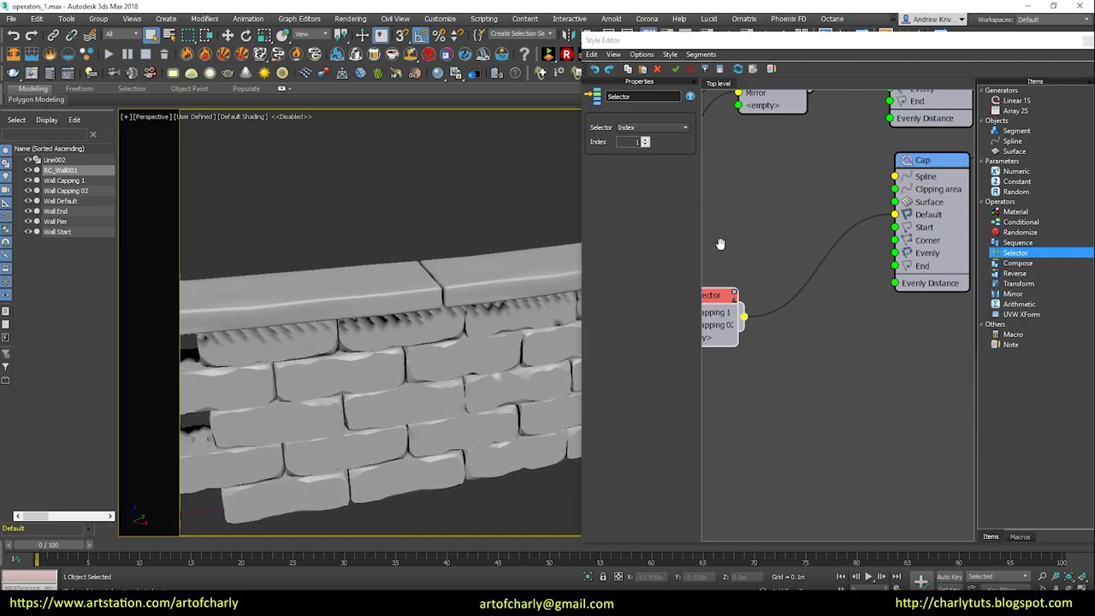
Step: Try Selector Index 2, then move the Style Editor aside to show the RailClone panel
{"action": "middle_click_drag", "start_coordinate": [754, 276], "coordinate": [874, 192]}
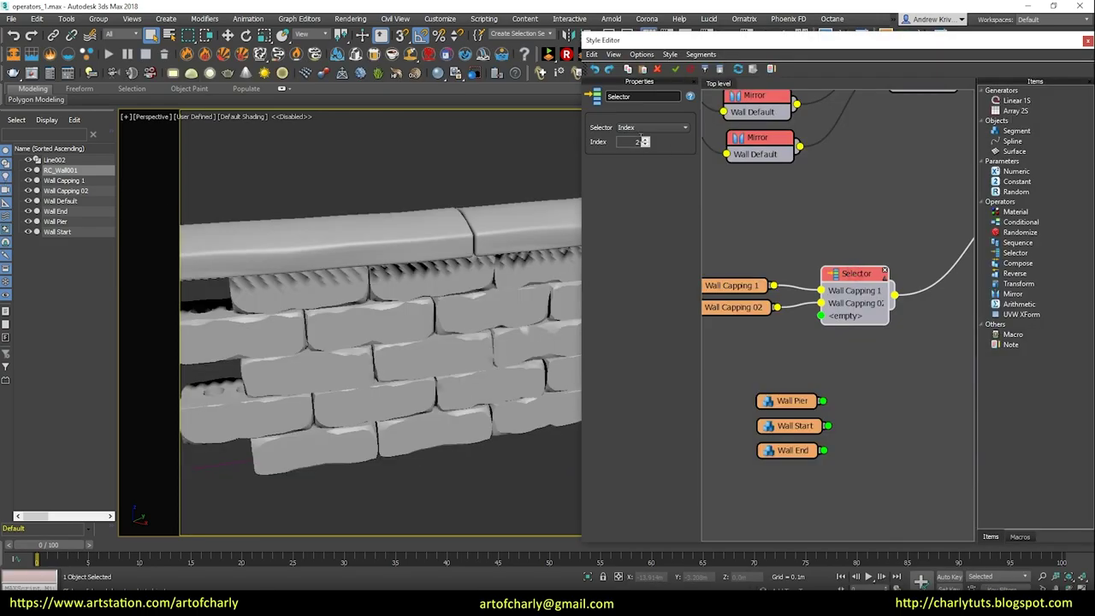
{"action": "left_click", "coordinate": [645, 138]}
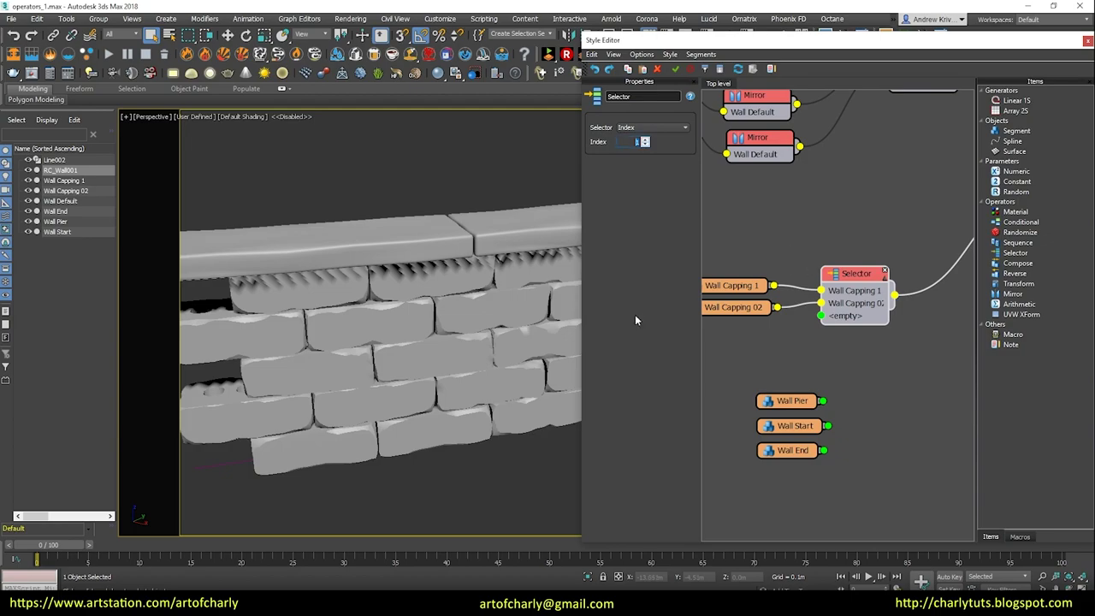
{"action": "left_click_drag", "start_coordinate": [836, 49], "coordinate": [551, 52]}
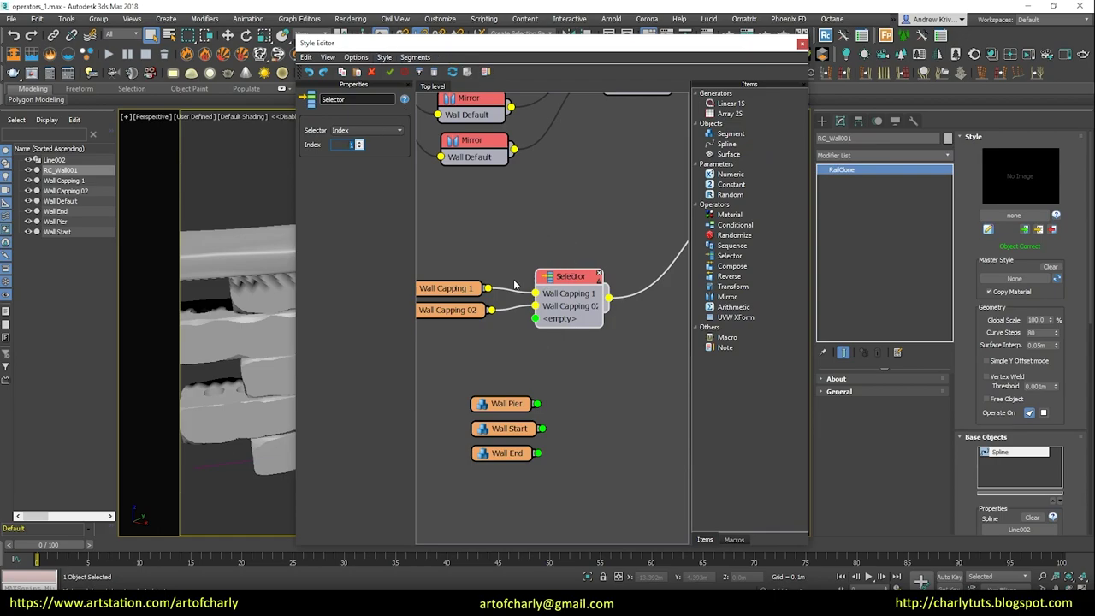
{"action": "scroll", "coordinate": [984, 432], "scroll_direction": "down", "scroll_amount": 5}
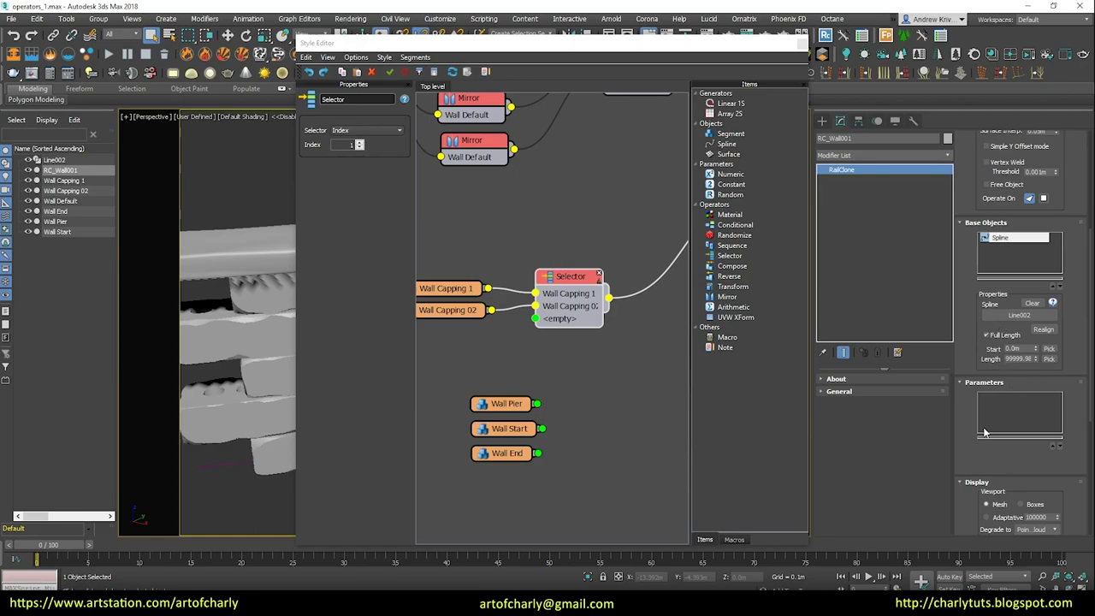
Step: Export the Selector's Index parameter and move the pier, start and end nodes lower
{"action": "scroll", "coordinate": [986, 408], "scroll_direction": "down", "scroll_amount": 3}
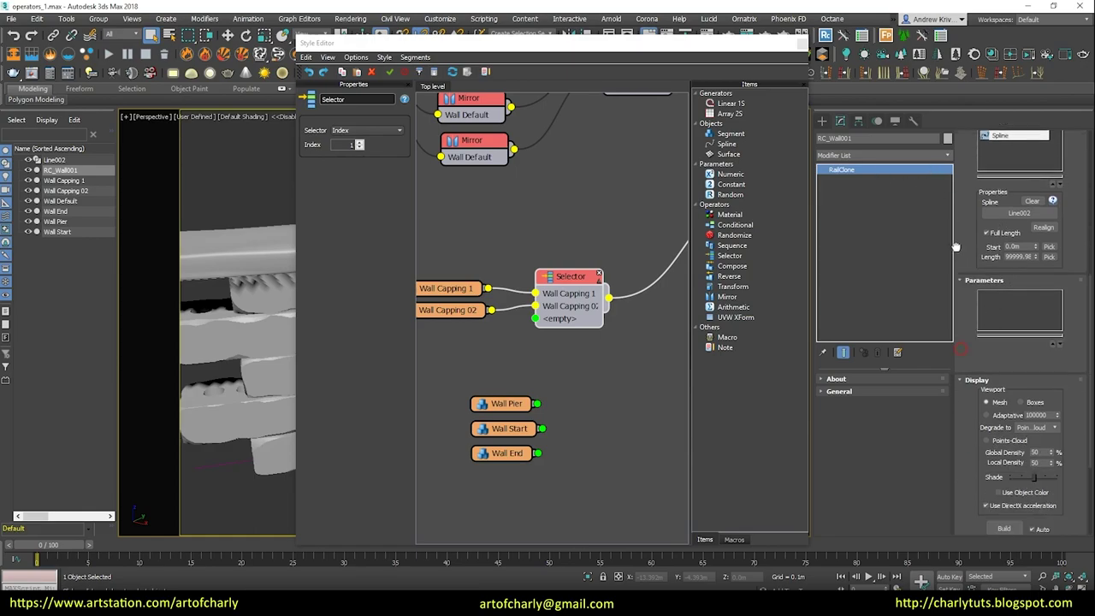
{"action": "right_click", "coordinate": [560, 274]}
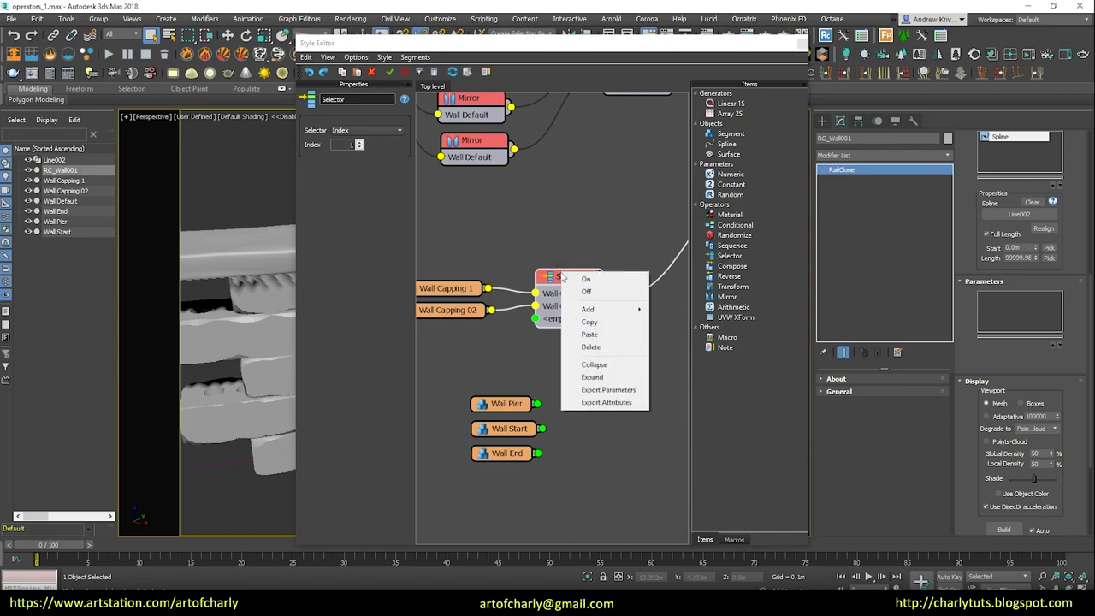
{"action": "left_click", "coordinate": [633, 390]}
{"action": "left_click", "coordinate": [483, 221]}
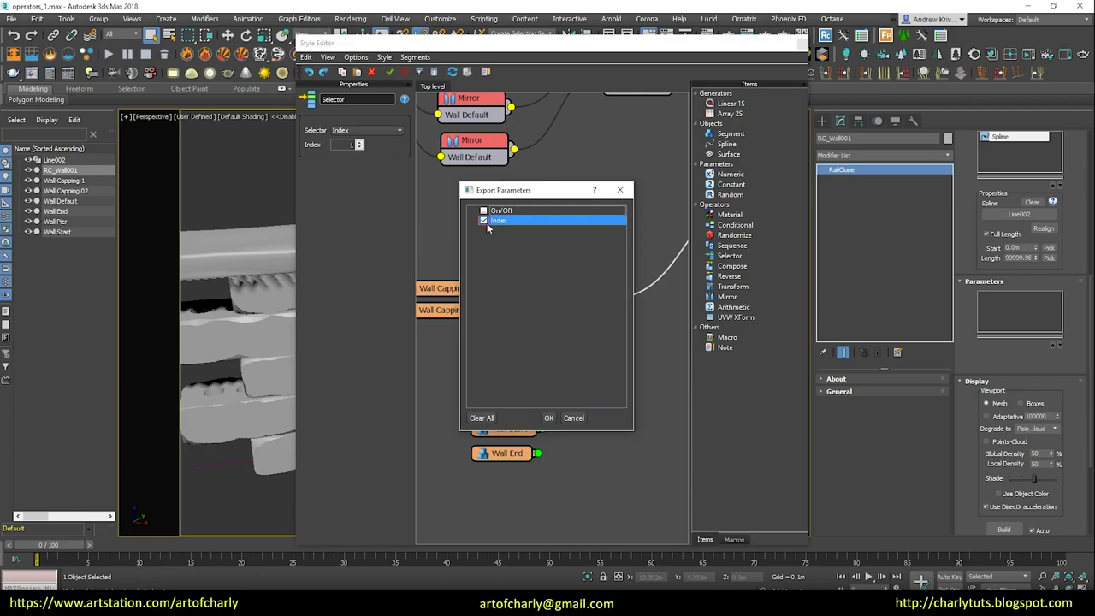
{"action": "left_click", "coordinate": [548, 418]}
{"action": "middle_click_drag", "start_coordinate": [514, 327], "coordinate": [602, 297]}
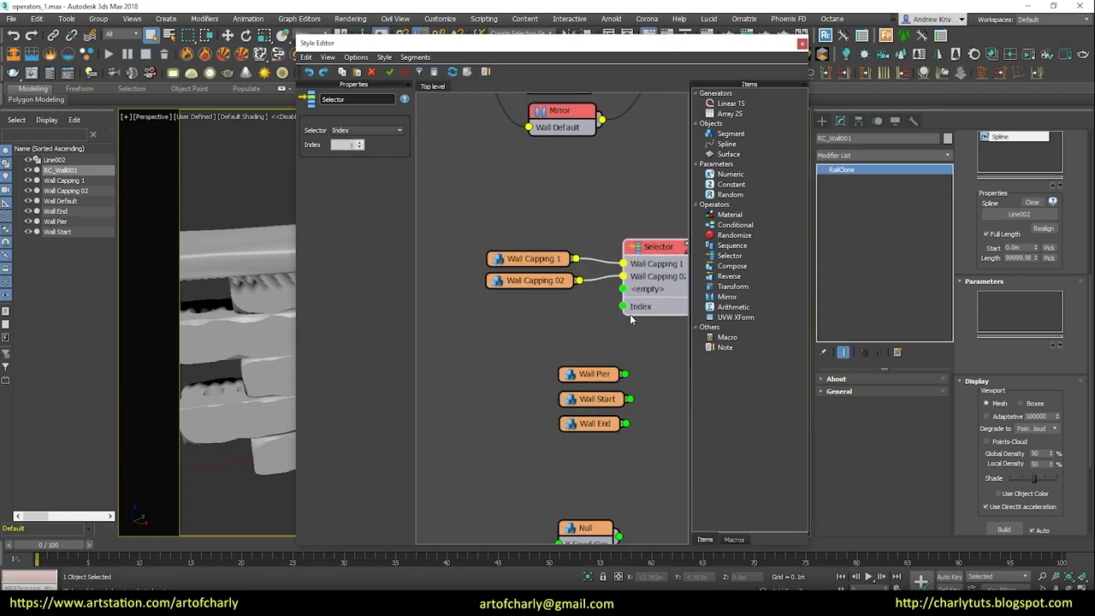
{"action": "left_click_drag", "start_coordinate": [564, 365], "coordinate": [640, 435]}
{"action": "left_click_drag", "start_coordinate": [598, 376], "coordinate": [607, 453]}
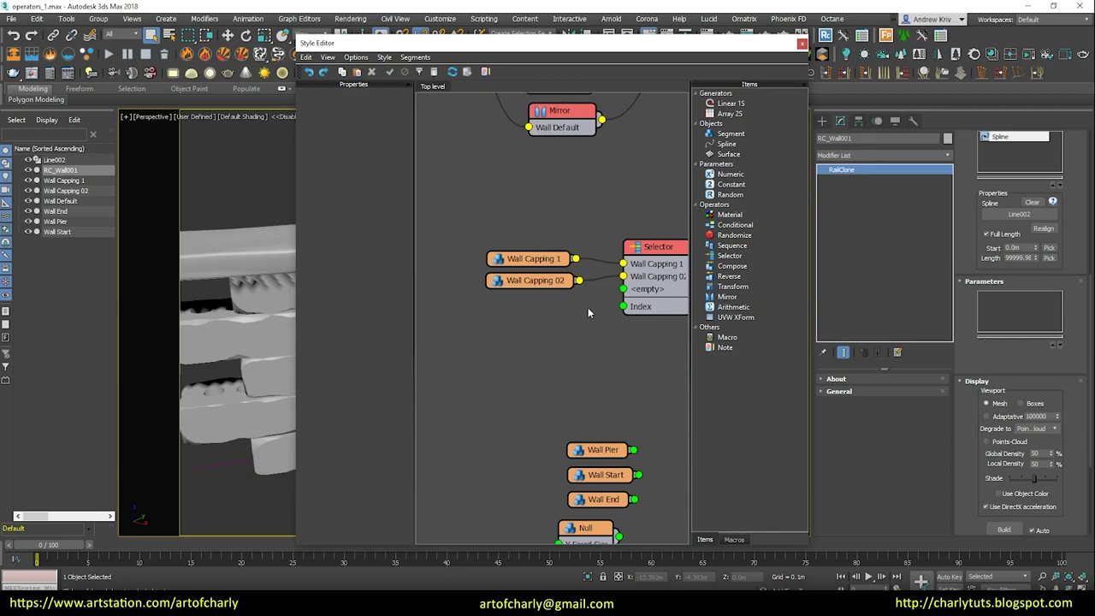
Step: Add a Numeric parameter named Index wired to the Selector, with limits enabled and Max 2
{"action": "left_click", "coordinate": [737, 177]}
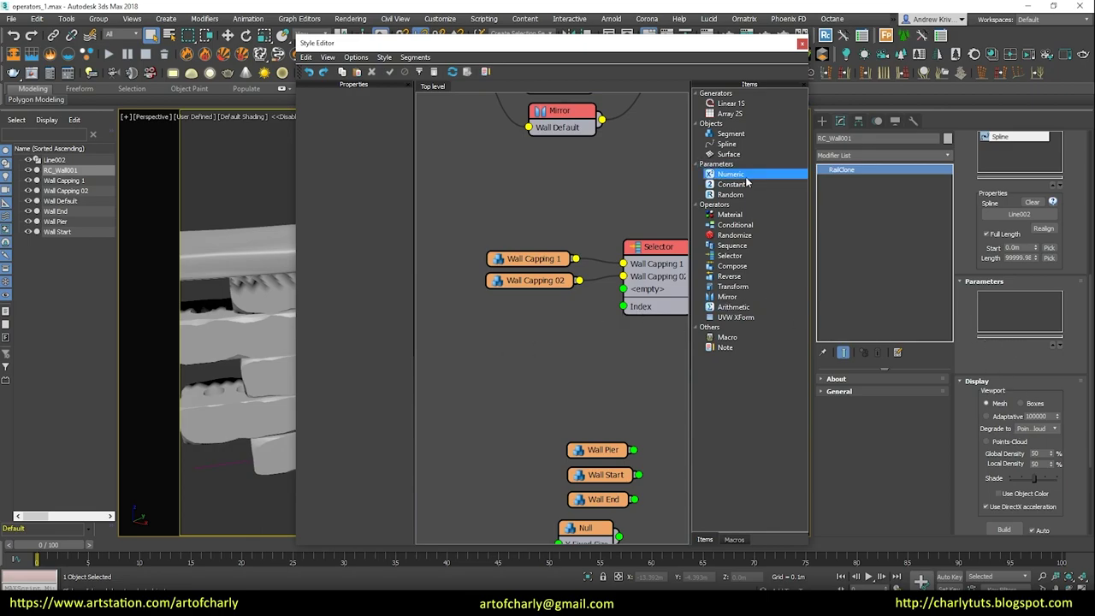
{"action": "mouse_move", "coordinate": [734, 177]}
{"action": "left_mouse_down"}
{"action": "mouse_move", "coordinate": [581, 359]}
{"action": "mouse_move", "coordinate": [623, 306]}
{"action": "left_mouse_up"}
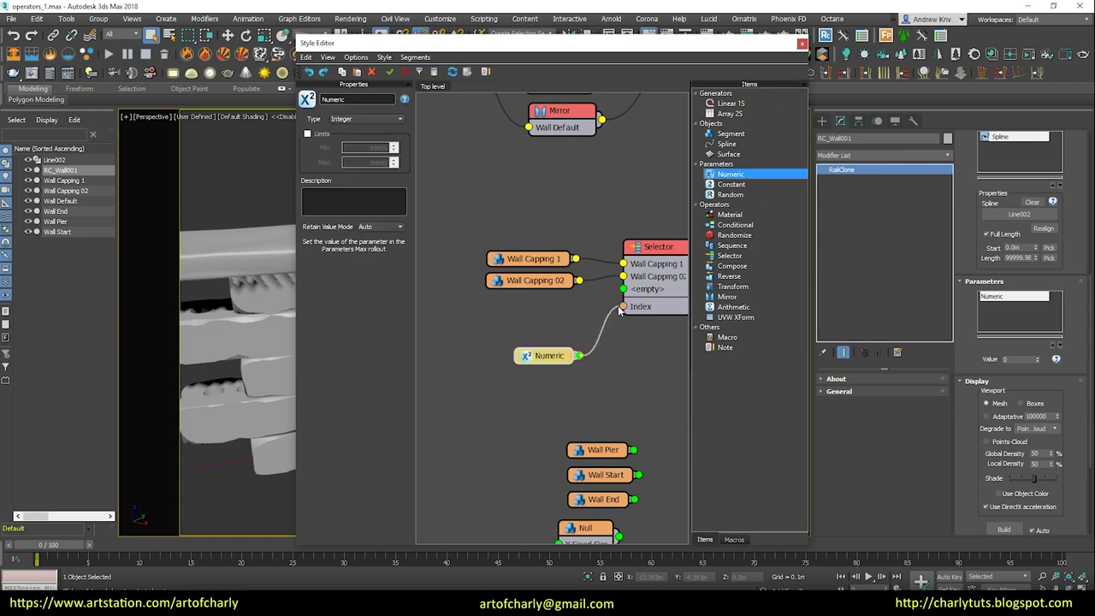
{"action": "type", "text": "Index"}
{"action": "key", "text": "Return"}
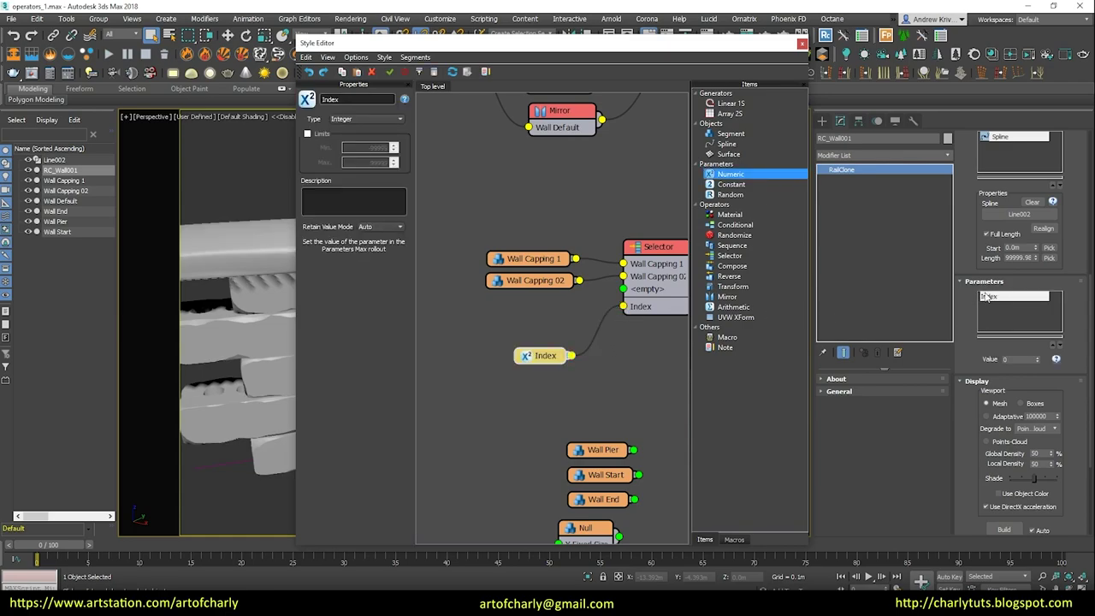
{"action": "left_click", "coordinate": [307, 135]}
{"action": "type", "text": "1"}
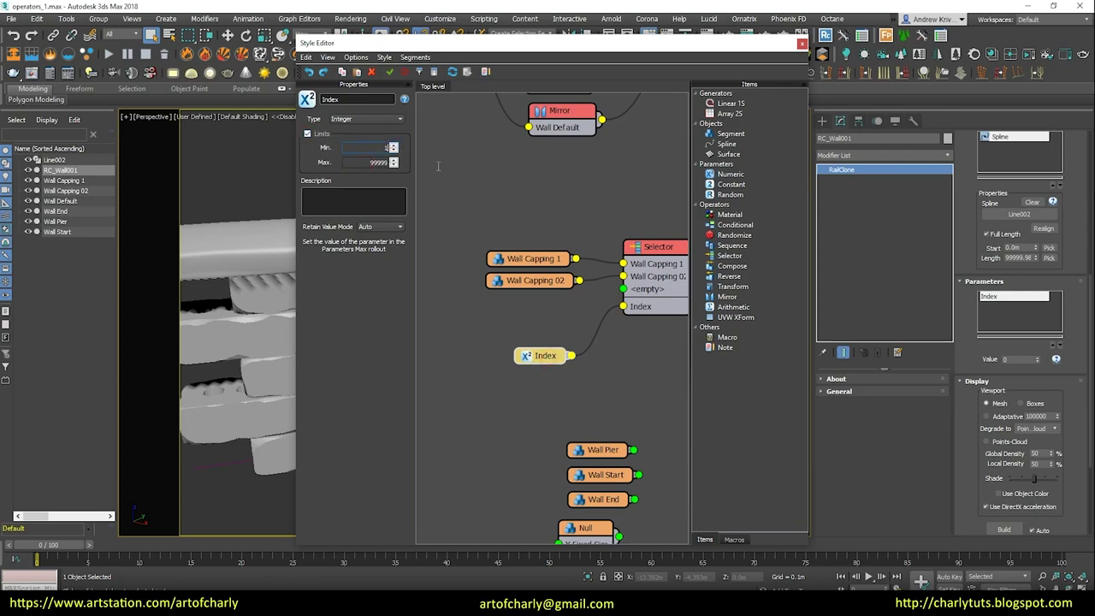
{"action": "type", "text": "2"}
{"action": "left_click", "coordinate": [468, 341]}
Step: Set the wall's Index parameter to 2 in the RailClone Parameters rollout
{"action": "left_click", "coordinate": [801, 44]}
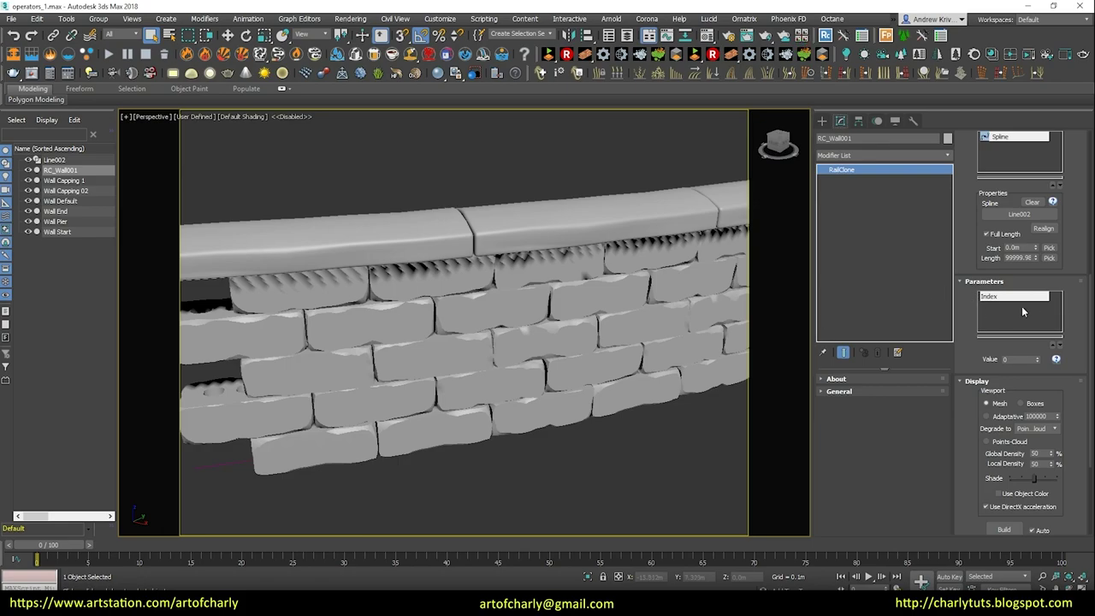
{"action": "left_click", "coordinate": [987, 295]}
{"action": "left_click", "coordinate": [369, 249]}
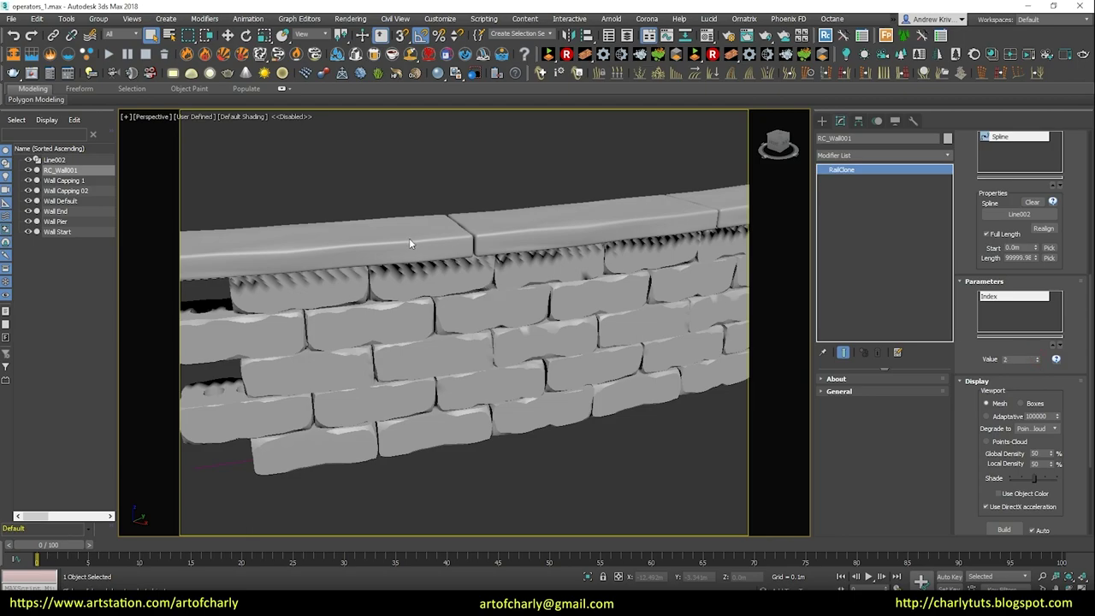
{"action": "left_click", "coordinate": [1034, 357]}
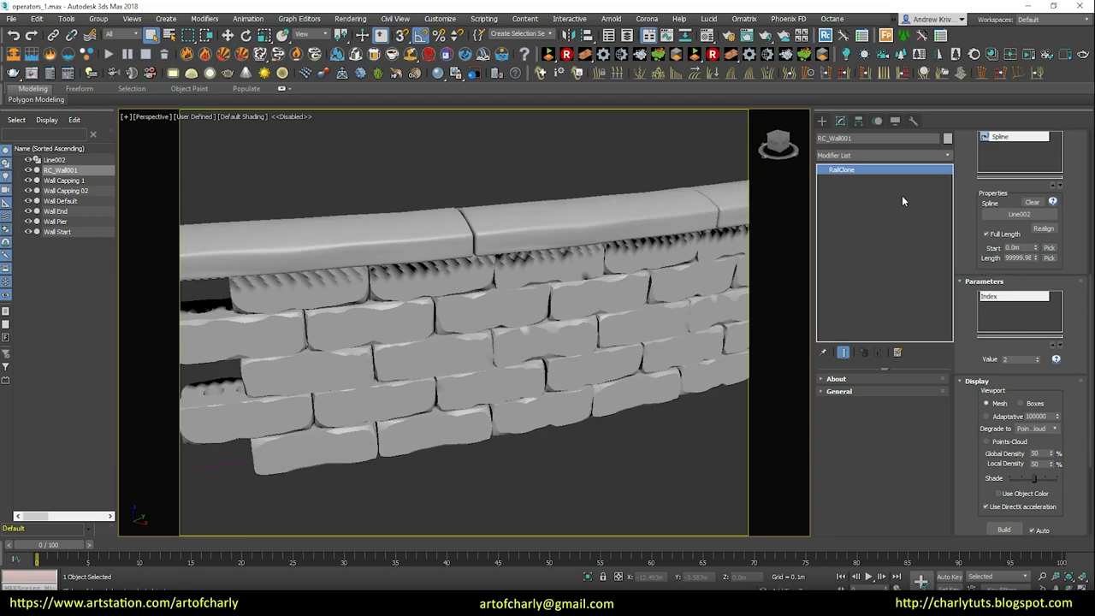
{"action": "scroll", "coordinate": [975, 214], "scroll_direction": "up", "scroll_amount": 5}
Step: Reopen the Style Editor to check the Index node's limits, then close it
{"action": "left_click", "coordinate": [985, 226]}
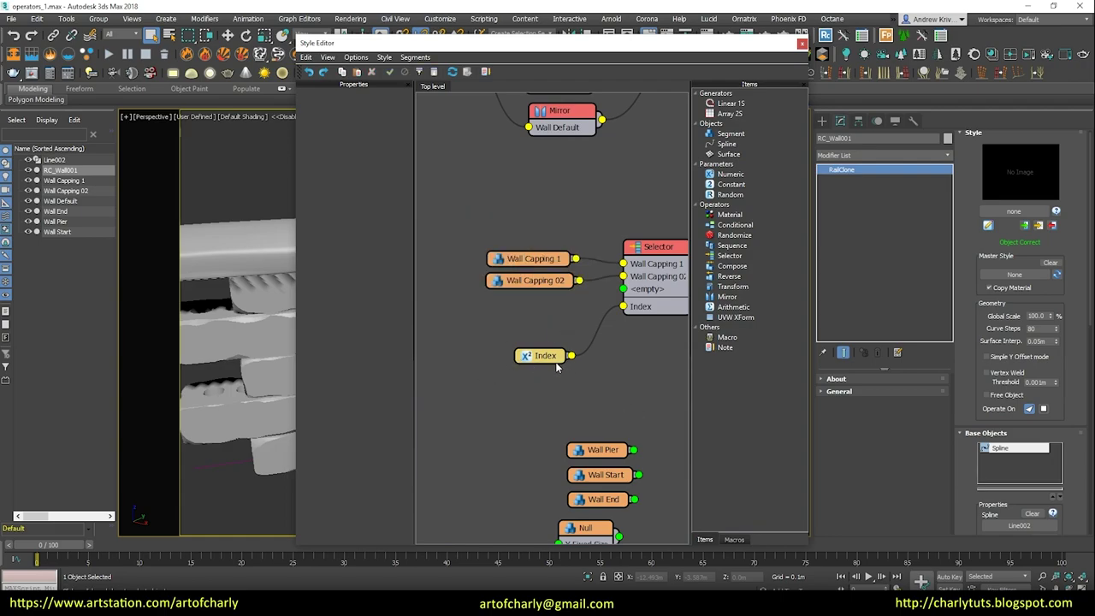
{"action": "left_click_drag", "start_coordinate": [556, 366], "coordinate": [537, 365]}
{"action": "left_click", "coordinate": [543, 215]}
{"action": "mouse_move", "coordinate": [543, 215]}
{"action": "middle_mouse_down"}
{"action": "mouse_move", "coordinate": [466, 215]}
{"action": "mouse_move", "coordinate": [503, 207]}
{"action": "middle_mouse_up"}
{"action": "left_click", "coordinate": [483, 346]}
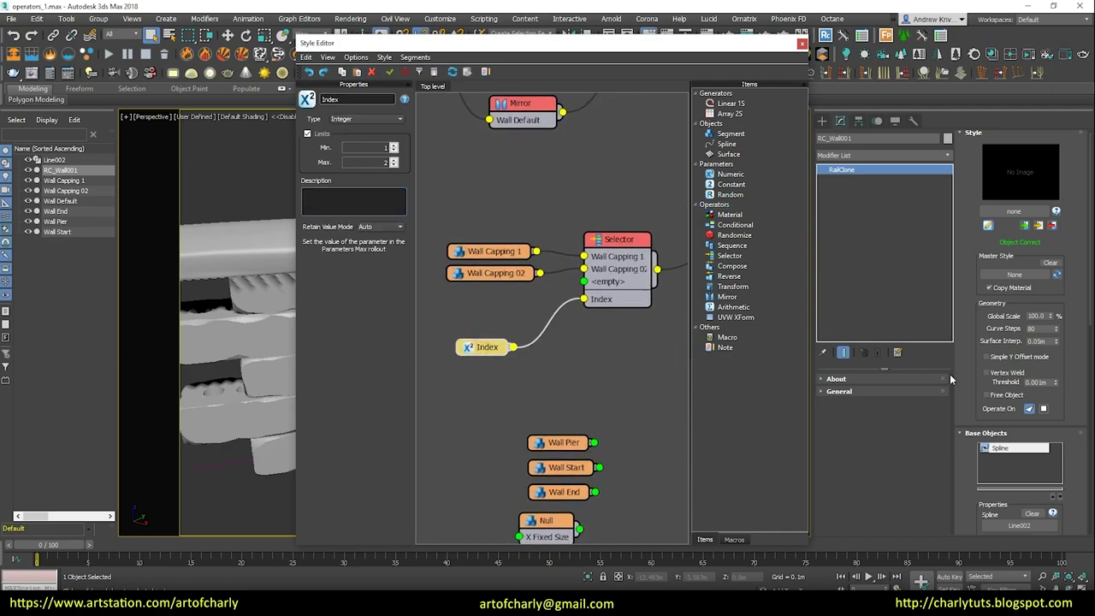
{"action": "scroll", "coordinate": [991, 402], "scroll_direction": "down", "scroll_amount": 5}
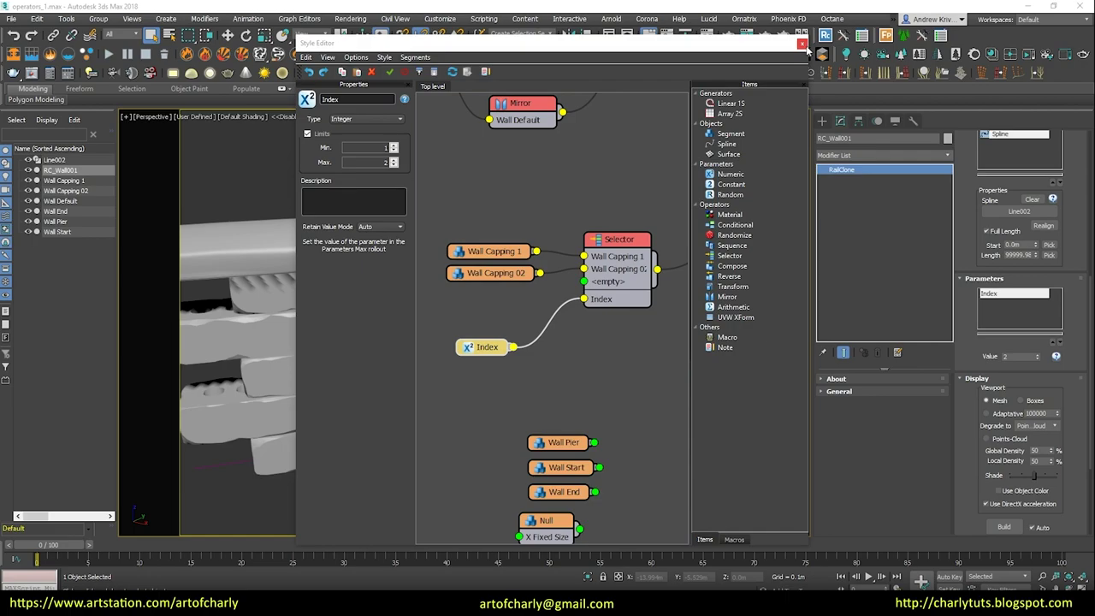
{"action": "left_click", "coordinate": [801, 43]}
{"action": "scroll", "coordinate": [484, 330], "scroll_direction": "up", "scroll_amount": 5}
{"action": "scroll", "coordinate": [497, 311], "scroll_direction": "up", "scroll_amount": 3}
{"action": "scroll", "coordinate": [497, 311], "scroll_direction": "down", "scroll_amount": 2}
{"action": "scroll", "coordinate": [492, 316], "scroll_direction": "down", "scroll_amount": 6}
{"action": "scroll", "coordinate": [479, 325], "scroll_direction": "up", "scroll_amount": 4}
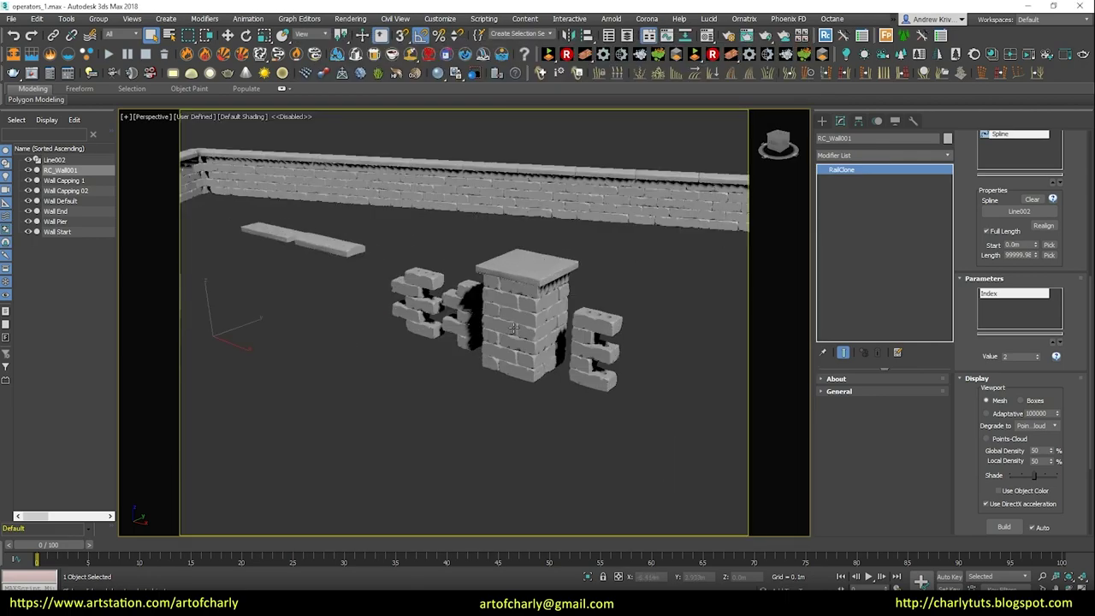
Step: Move the Wall Pier block to the left, then undo so it stays put
{"action": "right_click", "coordinate": [513, 329]}
{"action": "left_click", "coordinate": [454, 301]}
{"action": "key", "text": "w"}
{"action": "middle_click_drag", "start_coordinate": [454, 301], "coordinate": [620, 377], "text": "alt"}
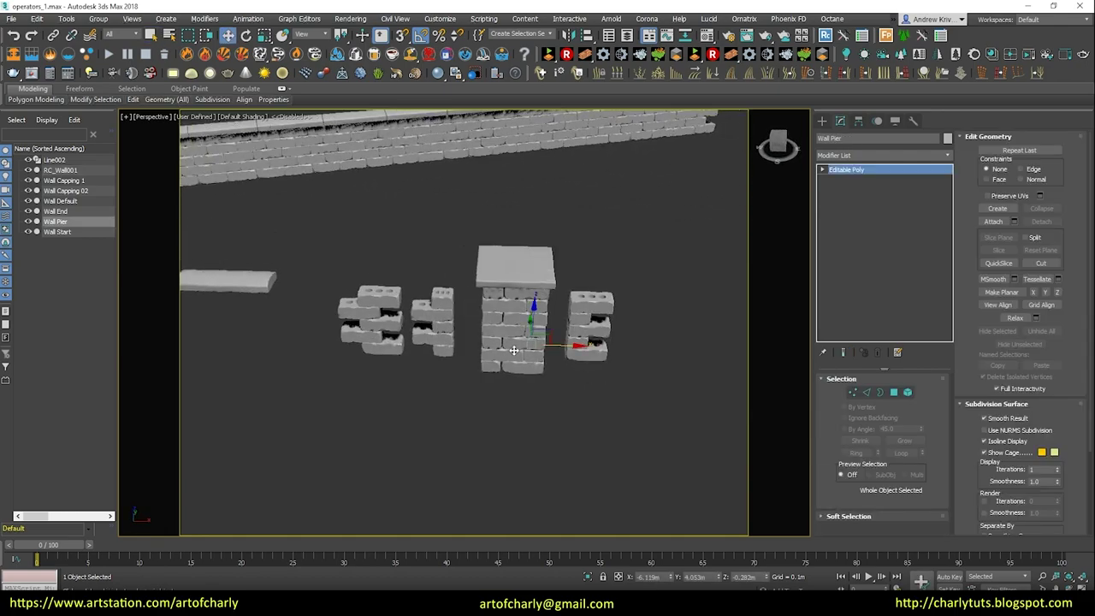
{"action": "left_click_drag", "start_coordinate": [552, 342], "coordinate": [417, 363]}
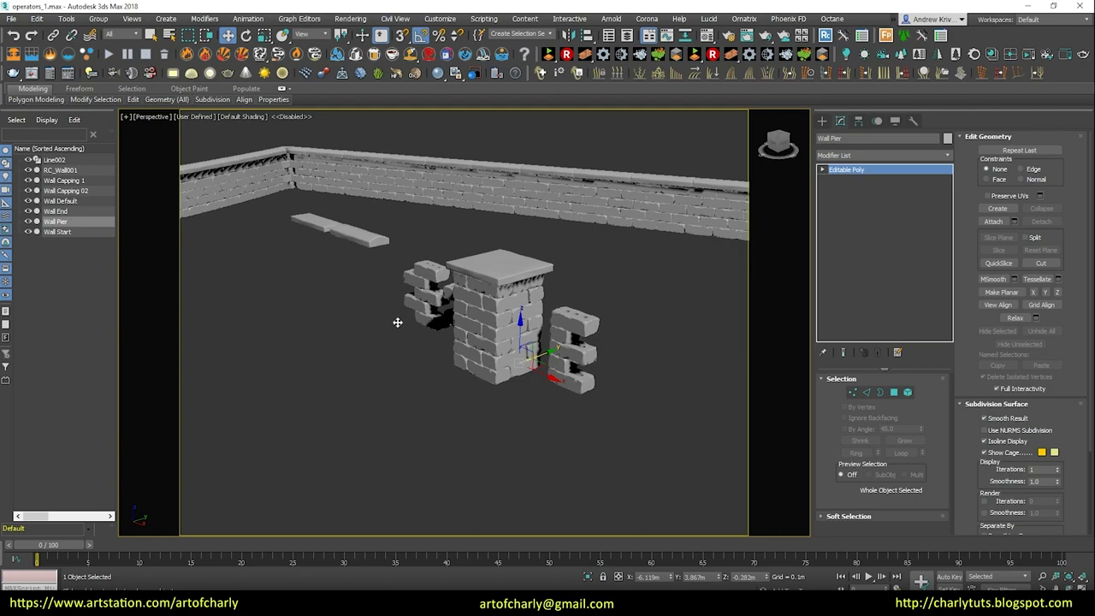
{"action": "key", "text": "ctrl+z"}
Step: Orbit around the curved and straight wall runs, centring on the pier, and deselect it
{"action": "middle_click_drag", "start_coordinate": [300, 198], "coordinate": [237, 282], "text": "alt"}
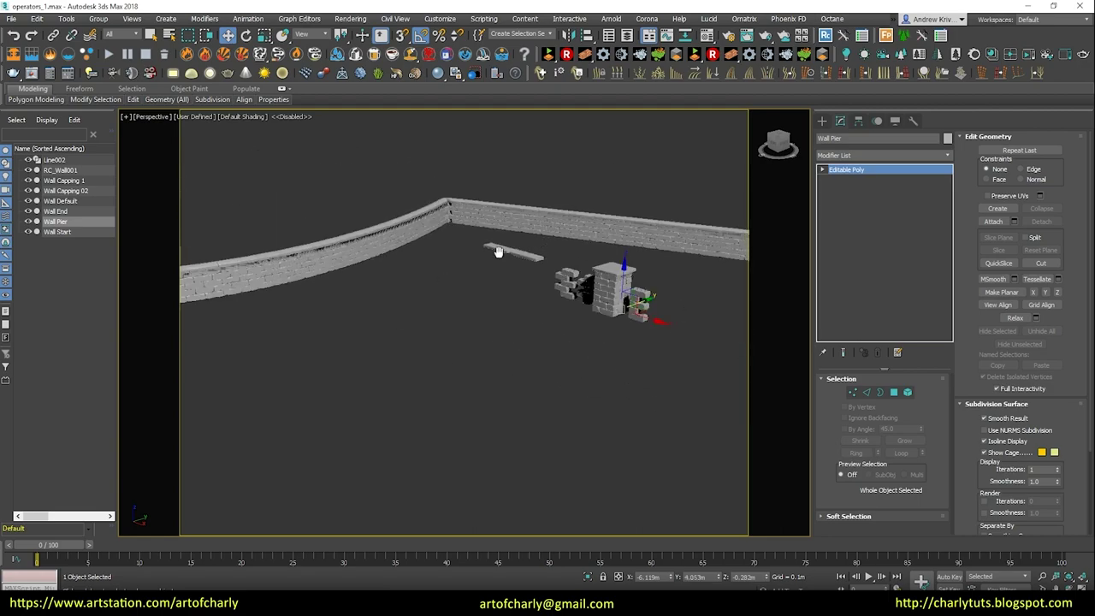
{"action": "middle_click_drag", "start_coordinate": [323, 268], "coordinate": [372, 233], "text": "alt"}
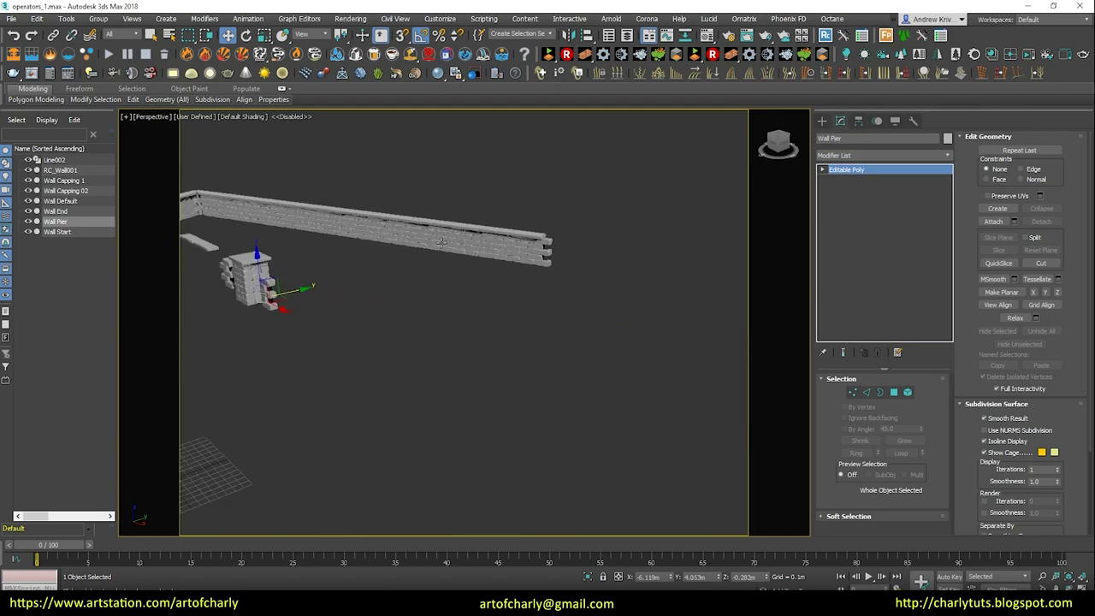
{"action": "mouse_move", "coordinate": [276, 211]}
{"action": "middle_mouse_down", "text": "alt"}
{"action": "mouse_move", "coordinate": [471, 237]}
{"action": "mouse_move", "coordinate": [439, 238]}
{"action": "mouse_move", "coordinate": [408, 198]}
{"action": "mouse_move", "coordinate": [464, 235]}
{"action": "mouse_move", "coordinate": [295, 194]}
{"action": "middle_mouse_up", "text": "alt"}
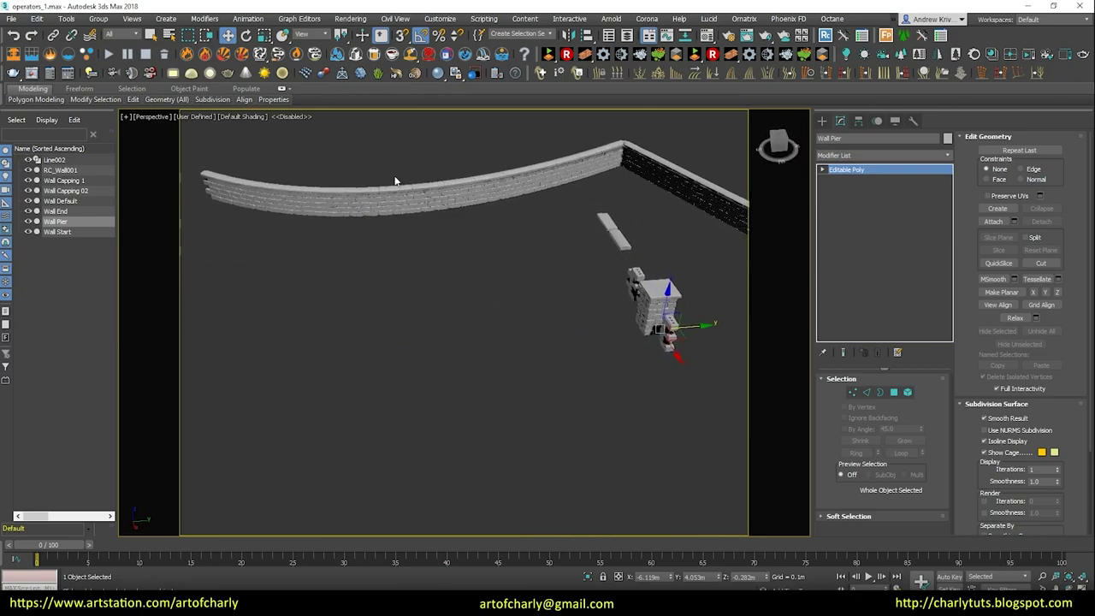
{"action": "mouse_move", "coordinate": [569, 184]}
{"action": "middle_mouse_down", "text": "alt"}
{"action": "mouse_move", "coordinate": [457, 248]}
{"action": "mouse_move", "coordinate": [518, 228]}
{"action": "mouse_move", "coordinate": [466, 356]}
{"action": "middle_mouse_up", "text": "alt"}
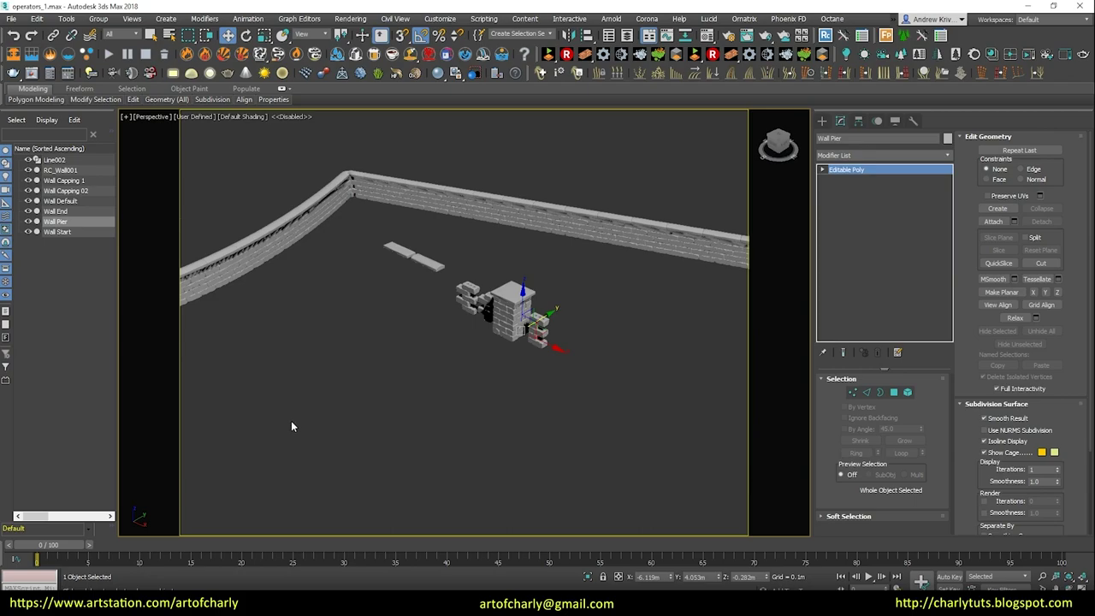
{"action": "left_click", "coordinate": [373, 377]}
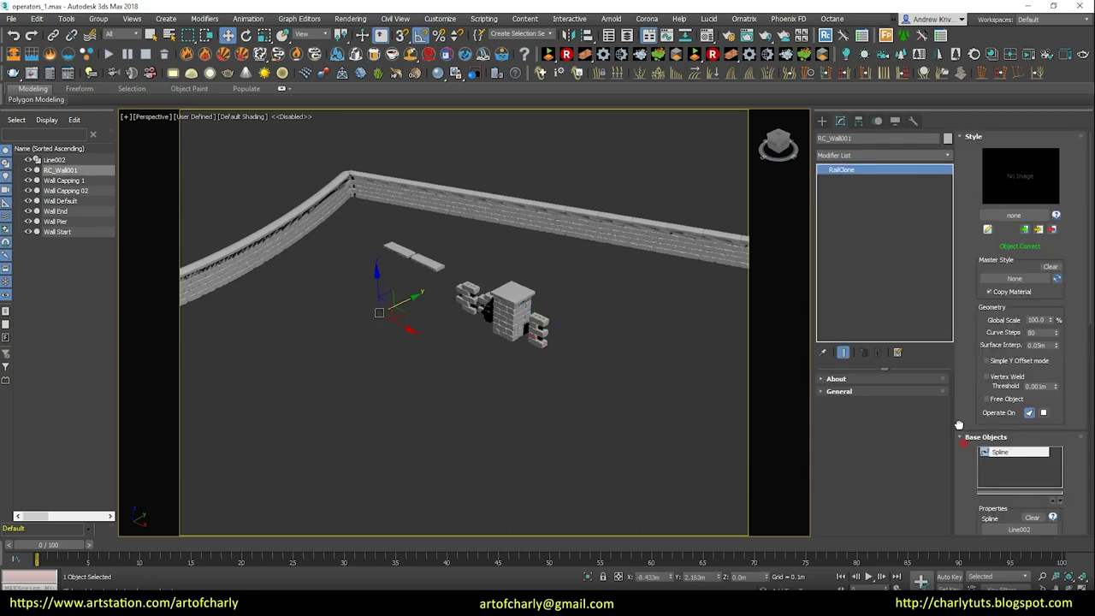
Step: Set RailClone Display > Viewport to Boxes so the wall previews as grey blocks
{"action": "scroll", "coordinate": [959, 424], "scroll_direction": "down", "scroll_amount": 5}
{"action": "scroll", "coordinate": [995, 434], "scroll_direction": "down", "scroll_amount": 2}
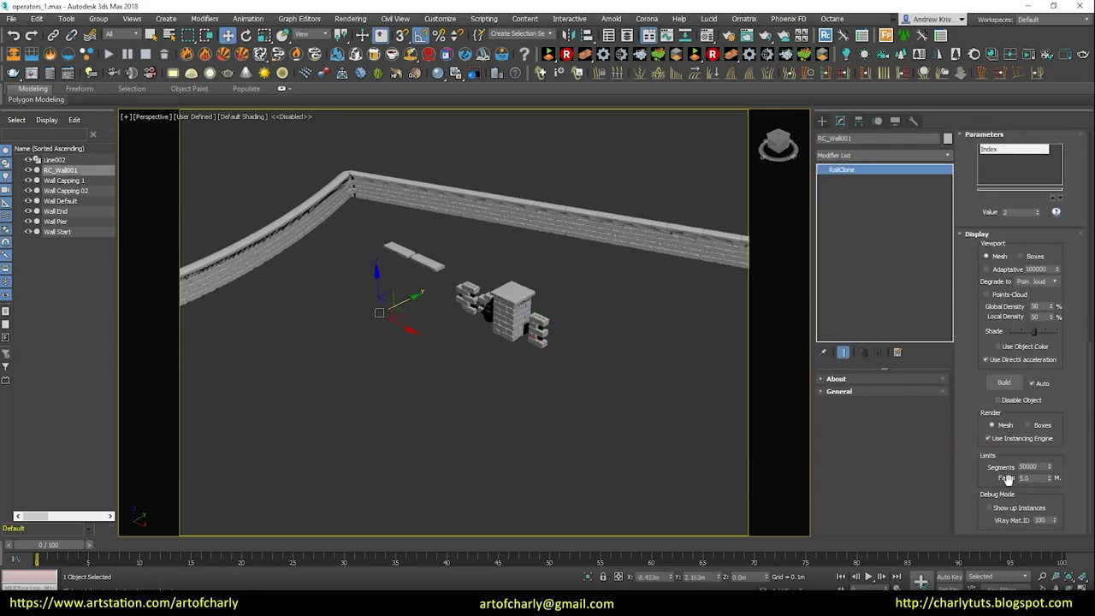
{"action": "left_click", "coordinate": [1019, 256]}
{"action": "mouse_move", "coordinate": [374, 172]}
{"action": "middle_mouse_down", "text": "alt"}
{"action": "mouse_move", "coordinate": [619, 227]}
{"action": "mouse_move", "coordinate": [333, 176]}
{"action": "middle_mouse_up", "text": "alt"}
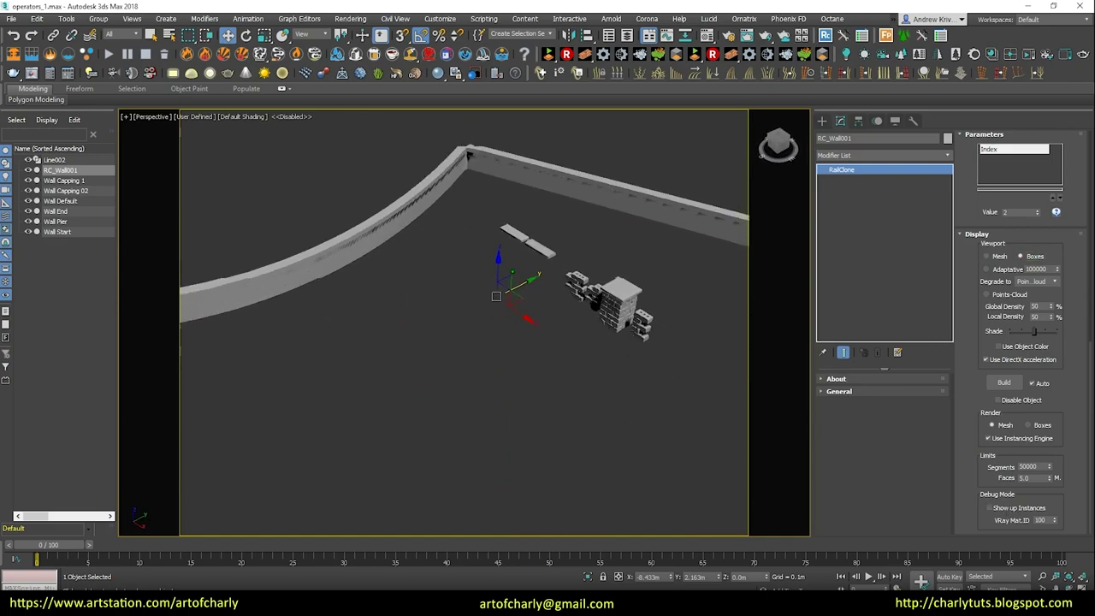
{"action": "scroll", "coordinate": [995, 374], "scroll_direction": "up", "scroll_amount": 5}
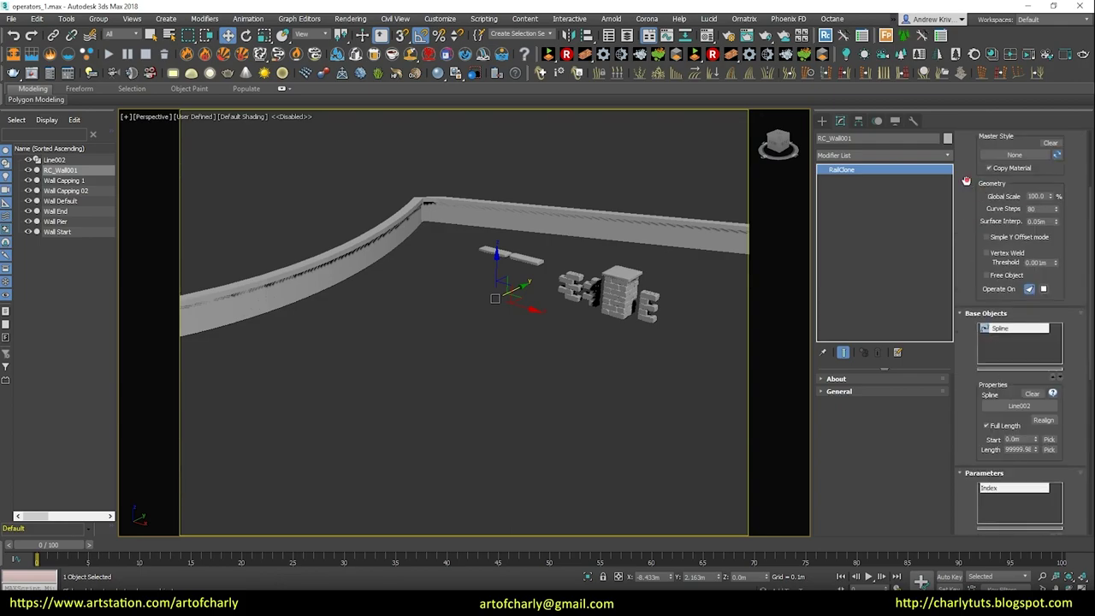
{"action": "scroll", "coordinate": [965, 181], "scroll_direction": "up", "scroll_amount": 3}
{"action": "left_click", "coordinate": [1055, 211]}
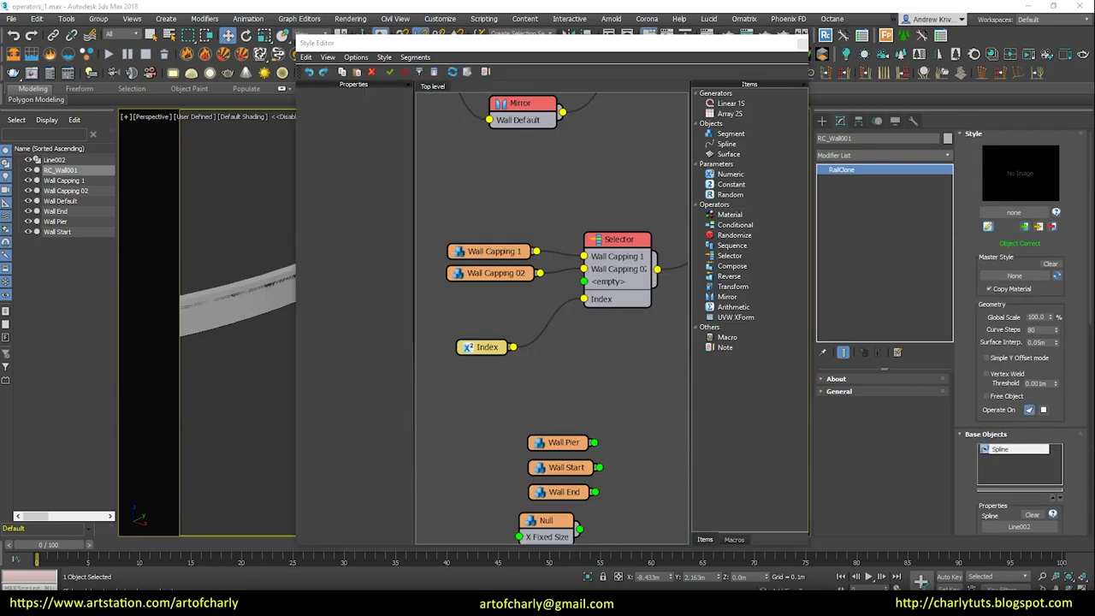
Step: Add a Compose operator beside the wall generator in the style graph
{"action": "middle_click_drag", "start_coordinate": [612, 360], "coordinate": [509, 464]}
{"action": "scroll", "coordinate": [547, 342], "scroll_direction": "down", "scroll_amount": 3}
{"action": "scroll", "coordinate": [565, 283], "scroll_direction": "up", "scroll_amount": 2}
{"action": "scroll", "coordinate": [575, 272], "scroll_direction": "up", "scroll_amount": 3}
{"action": "scroll", "coordinate": [513, 308], "scroll_direction": "down", "scroll_amount": 4}
{"action": "scroll", "coordinate": [552, 291], "scroll_direction": "up", "scroll_amount": 1}
{"action": "scroll", "coordinate": [607, 288], "scroll_direction": "up", "scroll_amount": 2}
{"action": "scroll", "coordinate": [650, 286], "scroll_direction": "up", "scroll_amount": 1}
{"action": "mouse_move", "coordinate": [732, 267]}
{"action": "left_mouse_down"}
{"action": "mouse_move", "coordinate": [516, 289]}
{"action": "mouse_move", "coordinate": [649, 228]}
{"action": "left_mouse_up"}
{"action": "scroll", "coordinate": [550, 313], "scroll_direction": "up", "scroll_amount": 2}
{"action": "scroll", "coordinate": [597, 447], "scroll_direction": "down", "scroll_amount": 4}
{"action": "scroll", "coordinate": [630, 466], "scroll_direction": "up", "scroll_amount": 3}
Step: Place the Wall Pier, Wall Start and Wall End nodes near Compose and wire Wall Pier in
{"action": "middle_click_drag", "start_coordinate": [631, 472], "coordinate": [589, 415]}
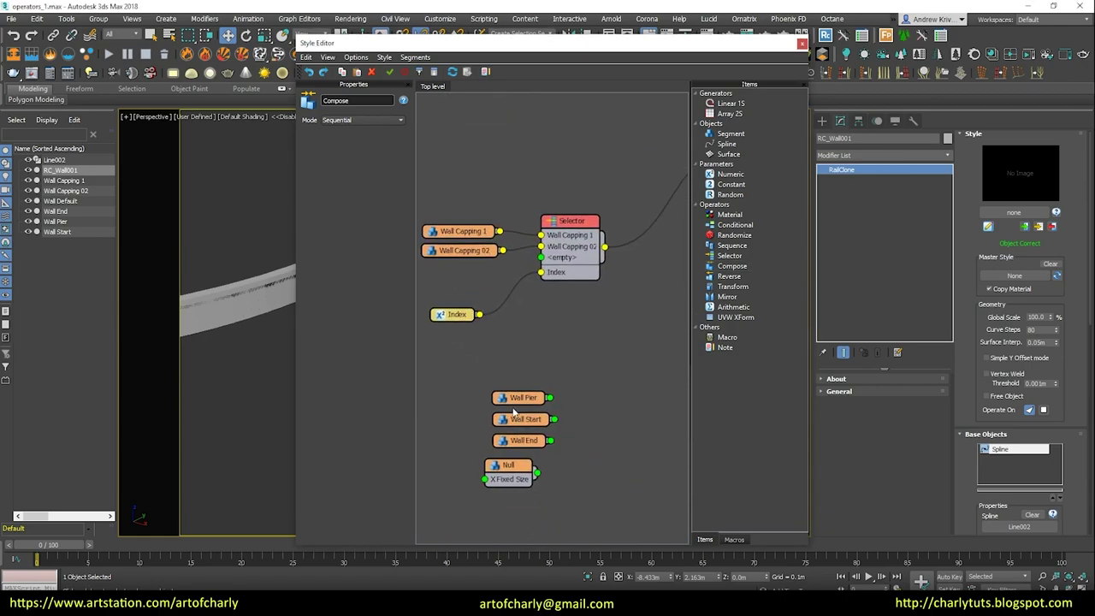
{"action": "scroll", "coordinate": [460, 387], "scroll_direction": "up", "scroll_amount": 2}
{"action": "mouse_move", "coordinate": [479, 359]}
{"action": "left_mouse_down"}
{"action": "mouse_move", "coordinate": [590, 462]}
{"action": "mouse_move", "coordinate": [454, 303]}
{"action": "left_mouse_up"}
{"action": "scroll", "coordinate": [590, 462], "scroll_direction": "down", "scroll_amount": 3}
{"action": "scroll", "coordinate": [614, 493], "scroll_direction": "up", "scroll_amount": 2}
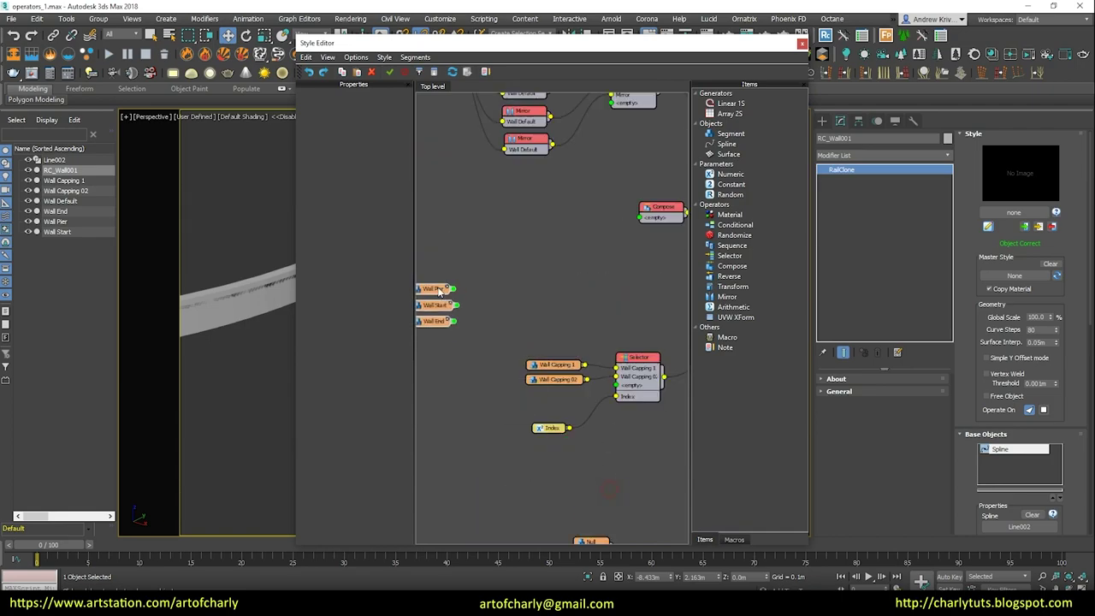
{"action": "left_click", "coordinate": [503, 309]}
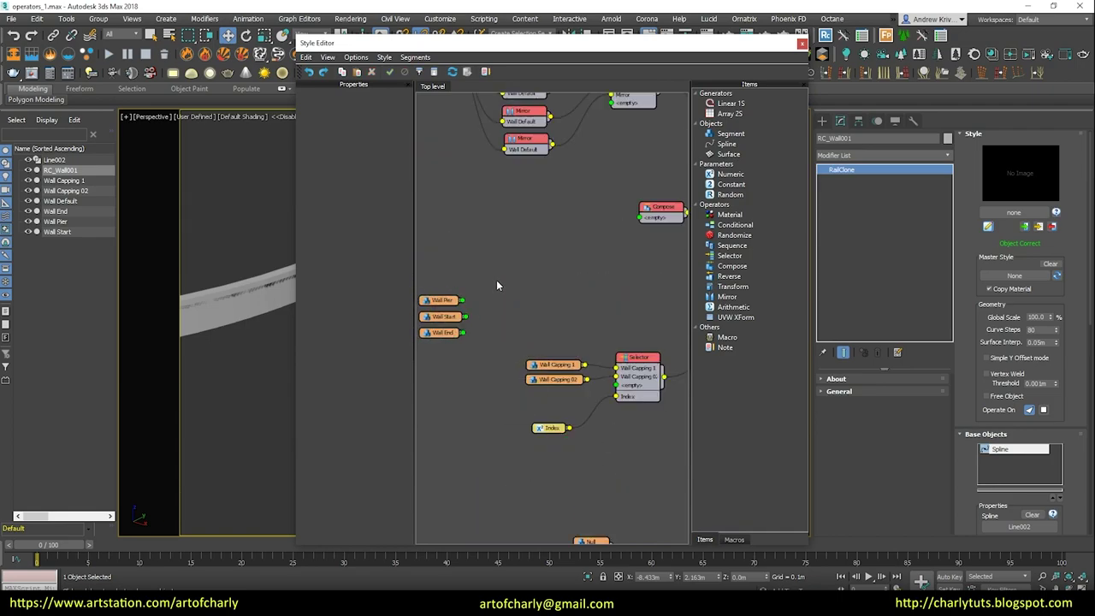
{"action": "middle_click_drag", "start_coordinate": [496, 280], "coordinate": [525, 305]}
{"action": "left_click_drag", "start_coordinate": [466, 325], "coordinate": [505, 265]}
{"action": "middle_click_drag", "start_coordinate": [563, 297], "coordinate": [468, 306]}
Step: Wire Wall Start into the Compose after Wall Pier
{"action": "scroll", "coordinate": [468, 305], "scroll_direction": "up", "scroll_amount": 2}
{"action": "scroll", "coordinate": [496, 306], "scroll_direction": "down", "scroll_amount": 2}
{"action": "scroll", "coordinate": [519, 307], "scroll_direction": "up", "scroll_amount": 2}
{"action": "scroll", "coordinate": [483, 340], "scroll_direction": "down", "scroll_amount": 1}
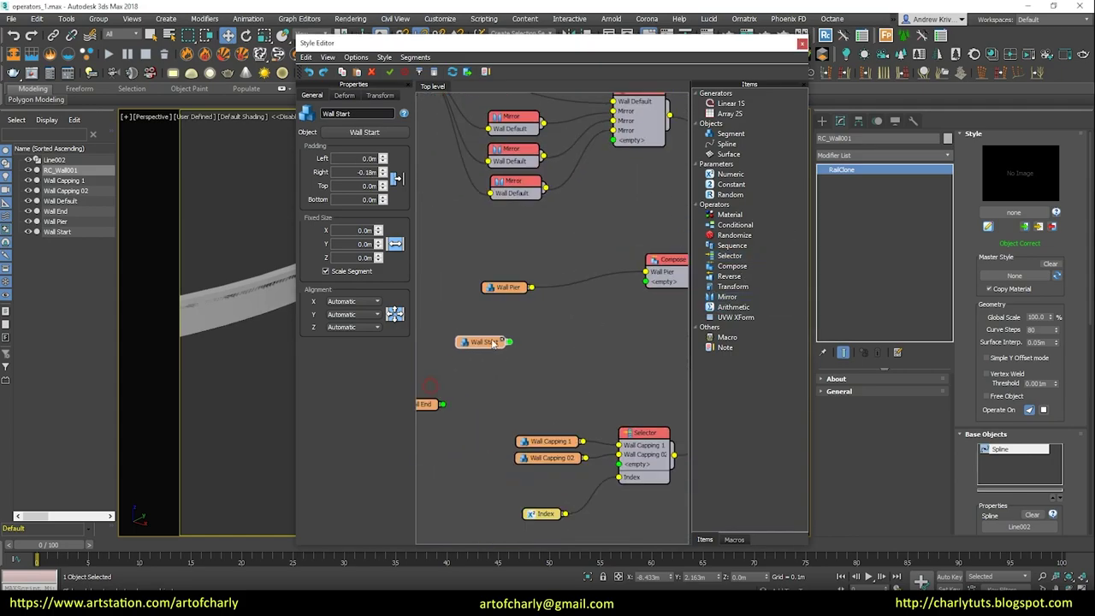
{"action": "left_click_drag", "start_coordinate": [483, 342], "coordinate": [512, 315]}
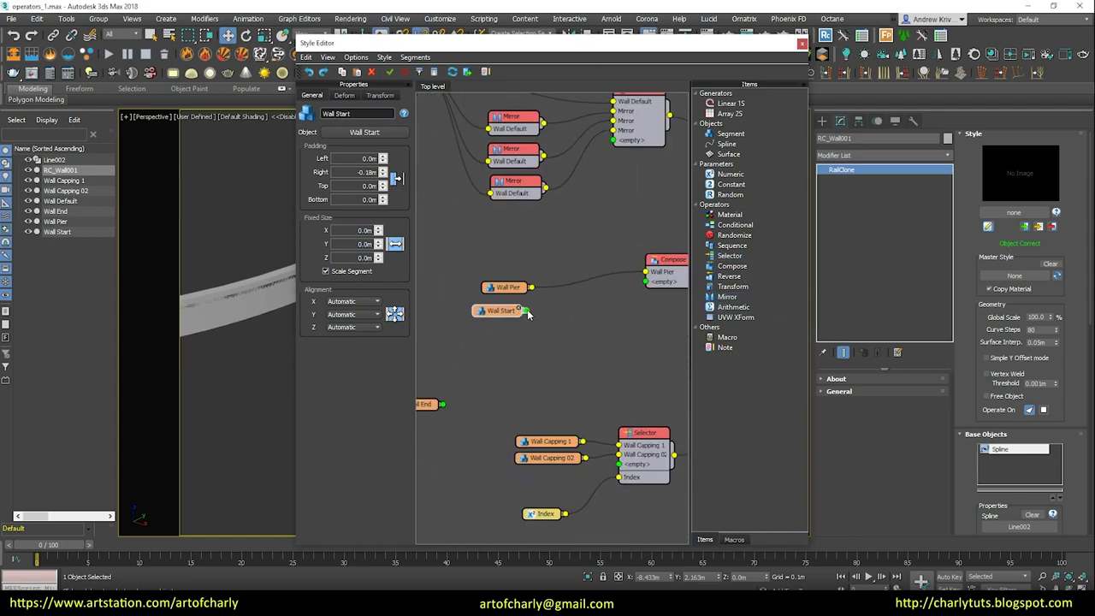
{"action": "left_click_drag", "start_coordinate": [598, 316], "coordinate": [649, 283]}
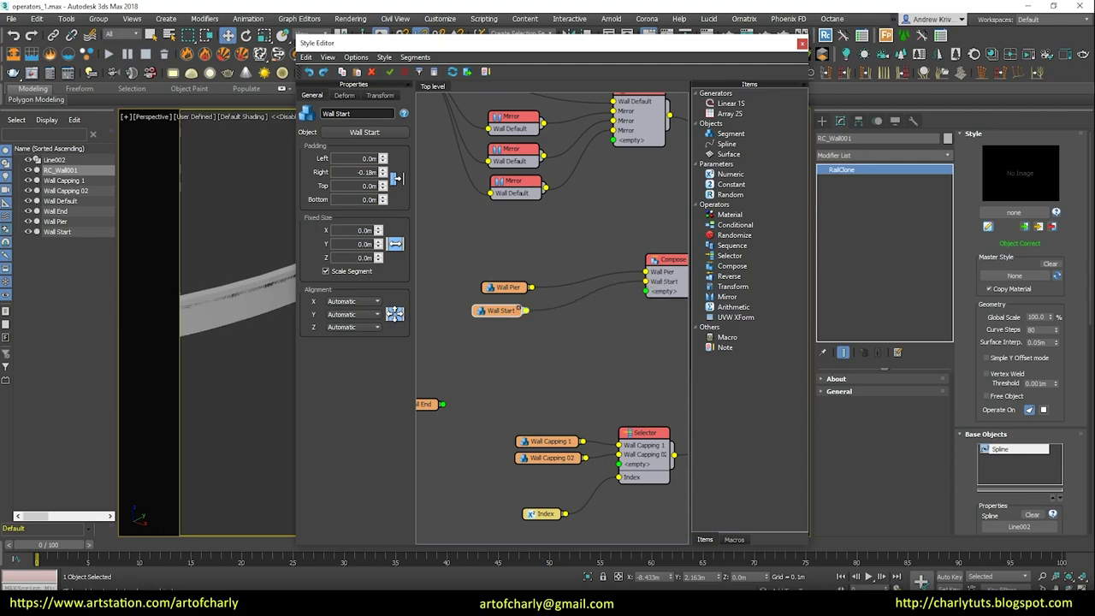
Step: Change Wall Pier's padding so it has -0.046m/-0.061m side padding
{"action": "left_click", "coordinate": [506, 287]}
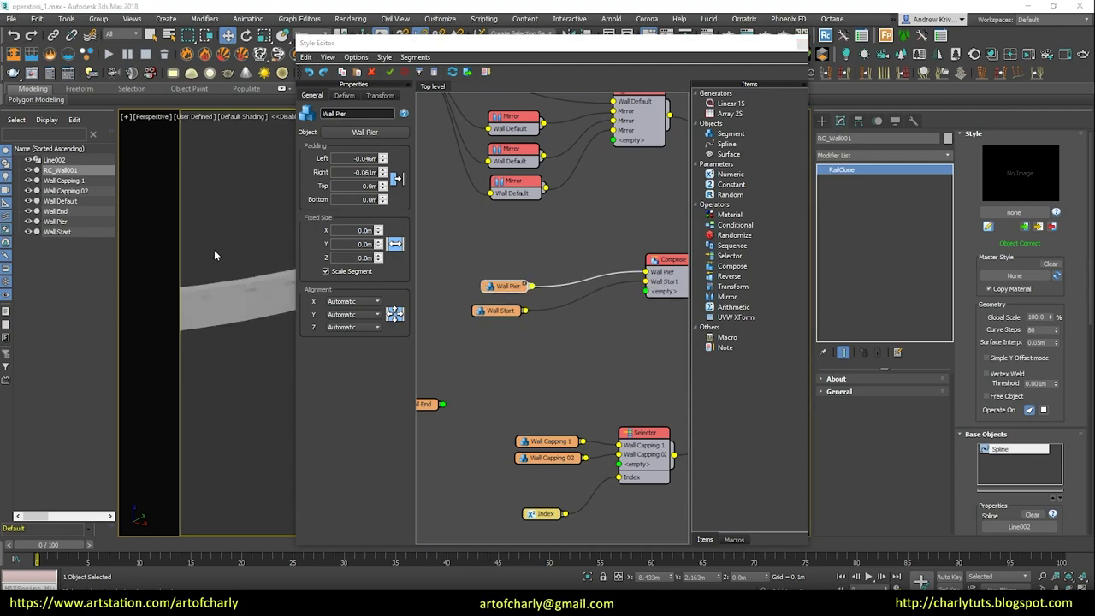
{"action": "left_click", "coordinate": [395, 177]}
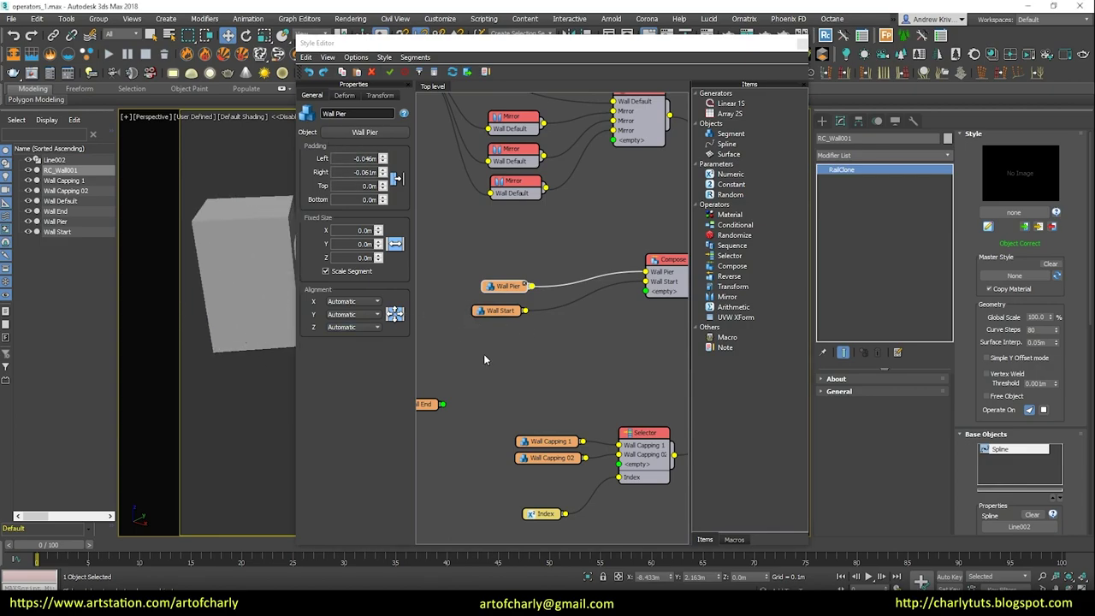
{"action": "scroll", "coordinate": [1001, 420], "scroll_direction": "down", "scroll_amount": 3}
{"action": "scroll", "coordinate": [1000, 420], "scroll_direction": "down", "scroll_amount": 2}
{"action": "left_click_drag", "start_coordinate": [640, 42], "coordinate": [771, 31]}
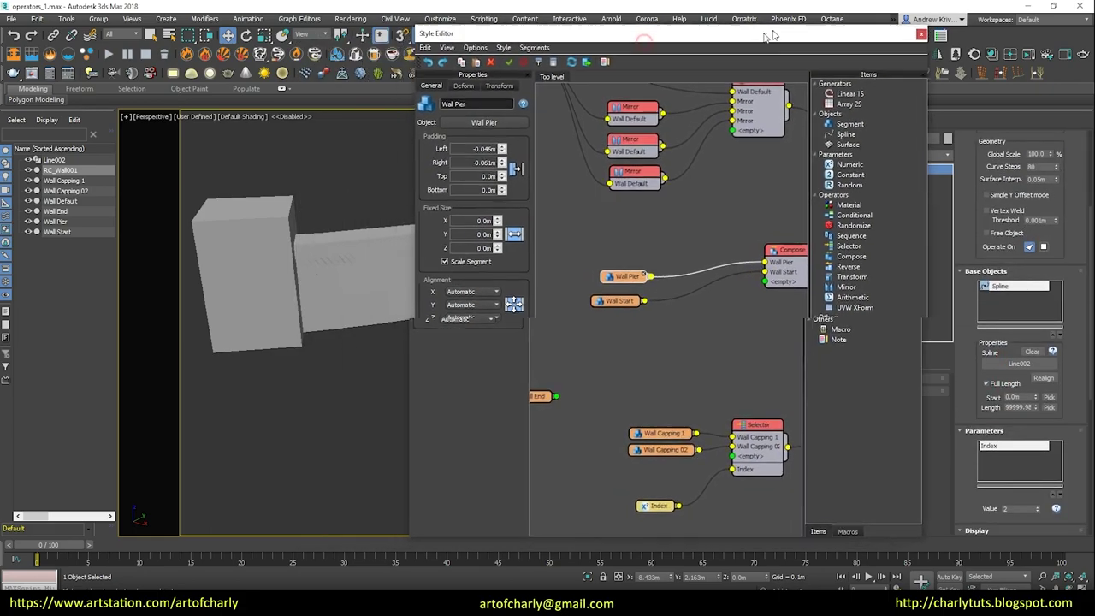
{"action": "scroll", "coordinate": [973, 439], "scroll_direction": "down", "scroll_amount": 4}
{"action": "scroll", "coordinate": [973, 438], "scroll_direction": "down", "scroll_amount": 1}
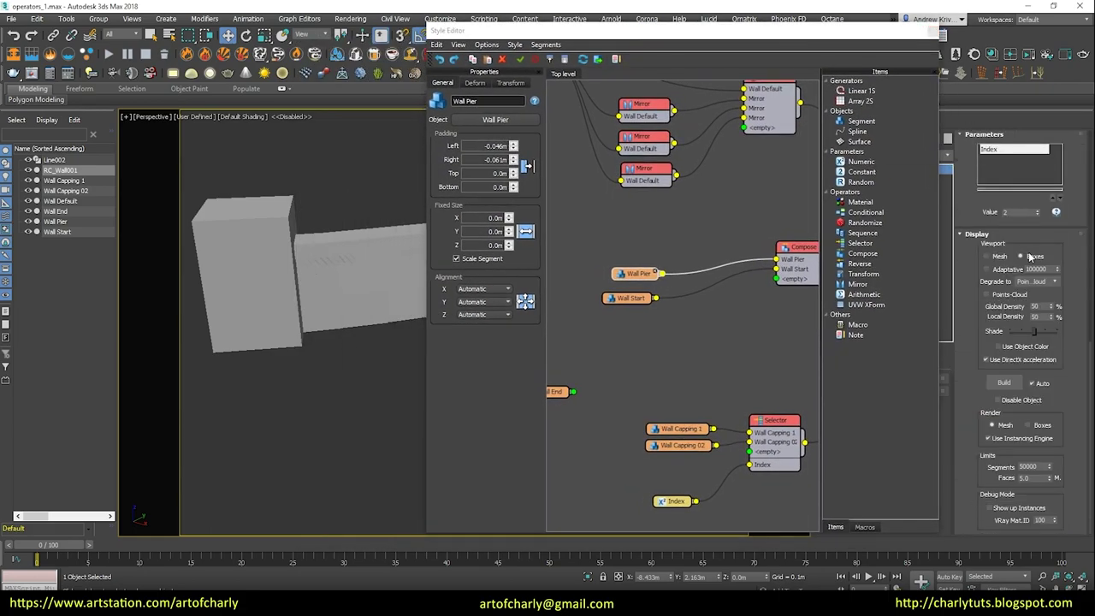
Step: Switch the RailClone viewport display back to full Mesh and view the wall front-on
{"action": "left_click", "coordinate": [986, 256]}
{"action": "scroll", "coordinate": [272, 281], "scroll_direction": "up", "scroll_amount": 1}
{"action": "scroll", "coordinate": [282, 239], "scroll_direction": "up", "scroll_amount": 5}
{"action": "scroll", "coordinate": [281, 240], "scroll_direction": "down", "scroll_amount": 5}
{"action": "scroll", "coordinate": [288, 240], "scroll_direction": "down", "scroll_amount": 1}
{"action": "mouse_move", "coordinate": [154, 316]}
{"action": "middle_mouse_down", "text": "alt"}
{"action": "mouse_move", "coordinate": [318, 319]}
{"action": "mouse_move", "coordinate": [333, 282]}
{"action": "mouse_move", "coordinate": [295, 292]}
{"action": "middle_mouse_up", "text": "alt"}
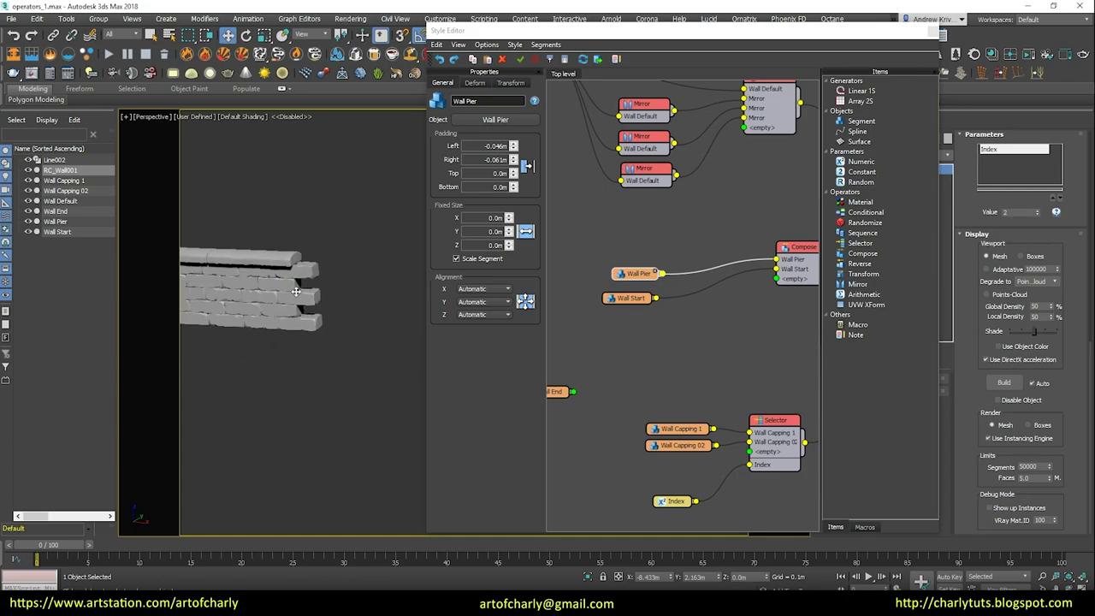
Step: Drop a second Compose node and wire it into the wall generator
{"action": "left_click_drag", "start_coordinate": [528, 165], "coordinate": [528, 137]}
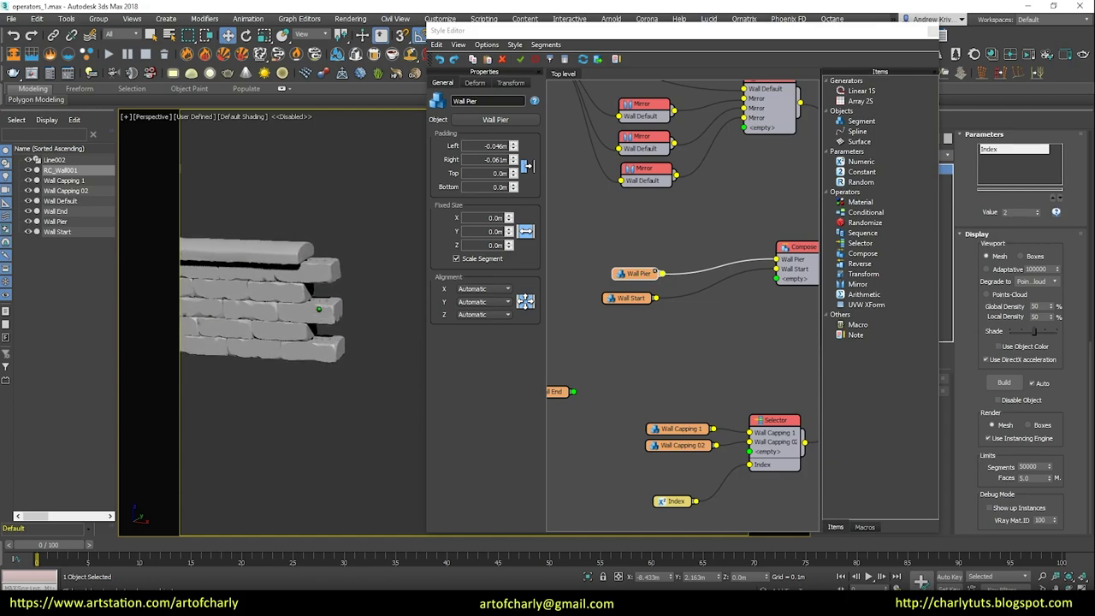
{"action": "middle_click_drag", "start_coordinate": [646, 340], "coordinate": [534, 304]}
{"action": "left_click", "coordinate": [857, 254]}
{"action": "left_click_drag", "start_coordinate": [858, 259], "coordinate": [663, 292]}
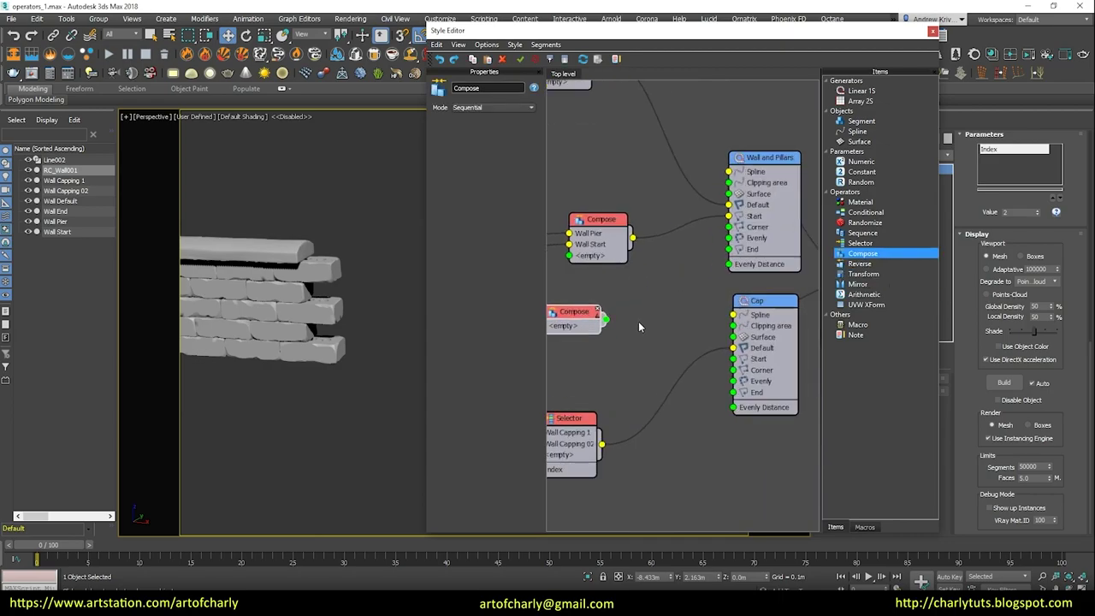
{"action": "left_click_drag", "start_coordinate": [605, 320], "coordinate": [733, 315]}
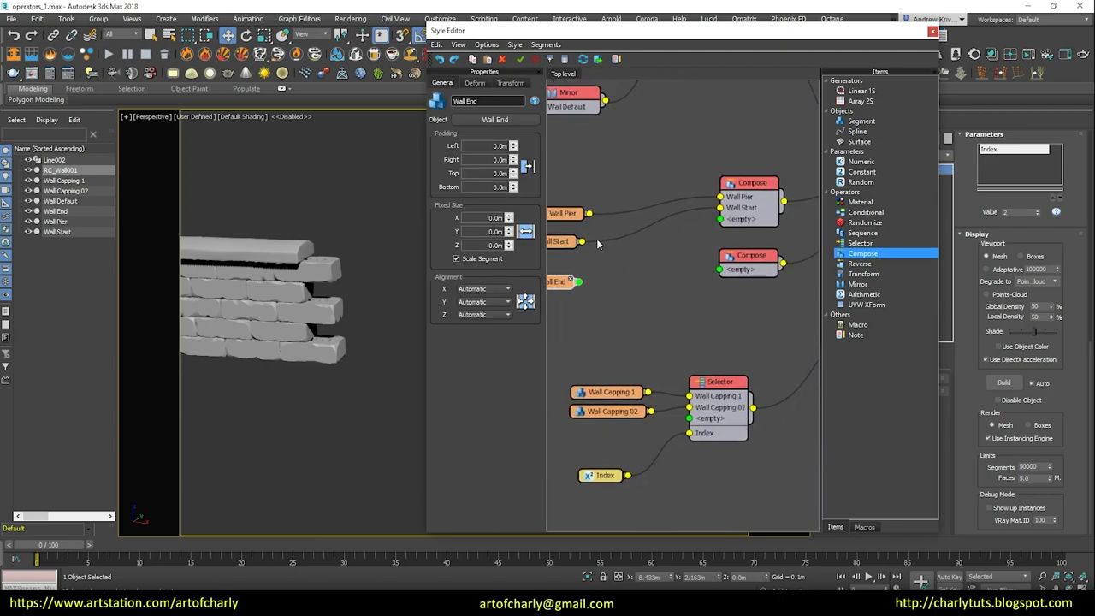
Step: Wire Wall End then Wall Pier into the second Compose node
{"action": "left_click_drag", "start_coordinate": [588, 214], "coordinate": [719, 269]}
{"action": "left_click_drag", "start_coordinate": [702, 309], "coordinate": [719, 282]}
{"action": "mouse_move", "coordinate": [663, 287]}
{"action": "middle_mouse_down"}
{"action": "mouse_move", "coordinate": [697, 295]}
{"action": "mouse_move", "coordinate": [646, 303]}
{"action": "middle_mouse_up"}
{"action": "left_click_drag", "start_coordinate": [608, 221], "coordinate": [743, 288]}
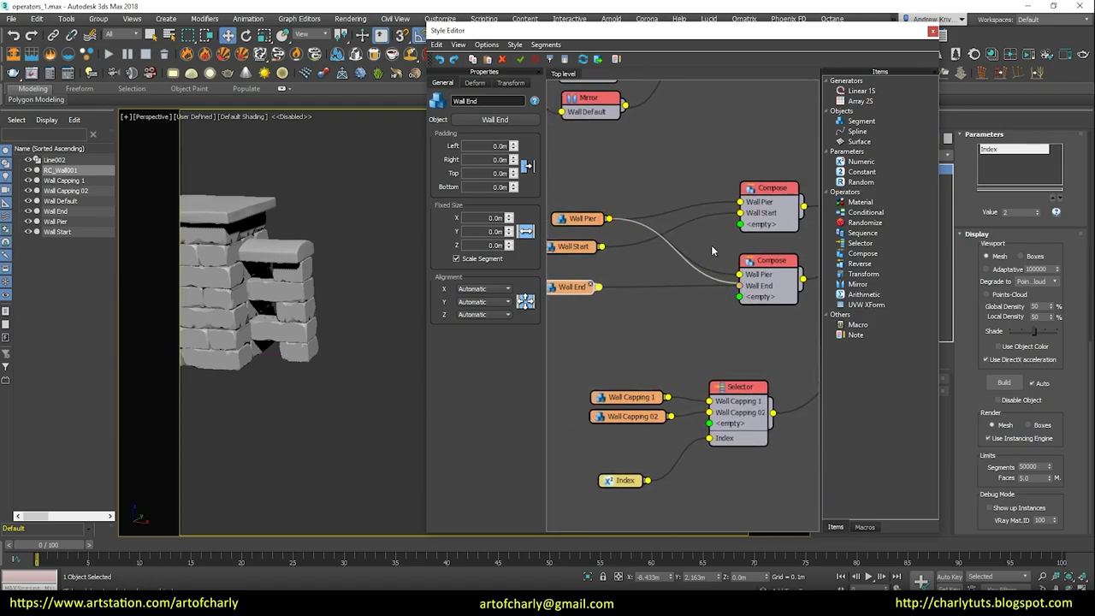
{"action": "left_click_drag", "start_coordinate": [711, 249], "coordinate": [741, 285]}
{"action": "left_click_drag", "start_coordinate": [602, 288], "coordinate": [739, 278]}
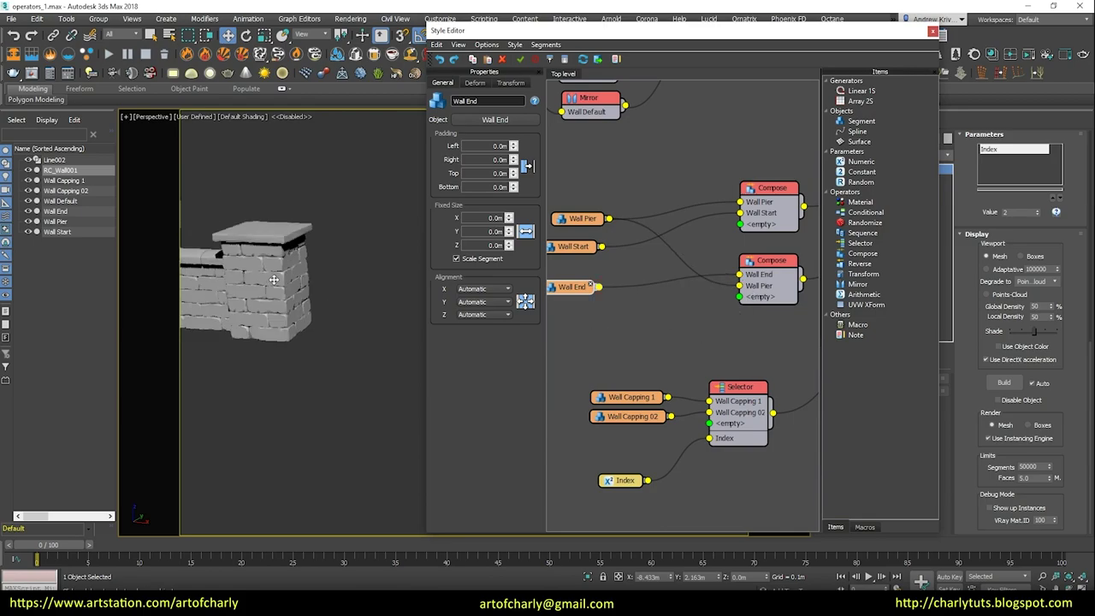
Step: Check the capped pier at the wall's far end, then drop in a third Compose node
{"action": "mouse_move", "coordinate": [263, 264]}
{"action": "middle_mouse_down"}
{"action": "mouse_move", "coordinate": [234, 270]}
{"action": "mouse_move", "coordinate": [262, 229]}
{"action": "mouse_move", "coordinate": [180, 378]}
{"action": "middle_mouse_up"}
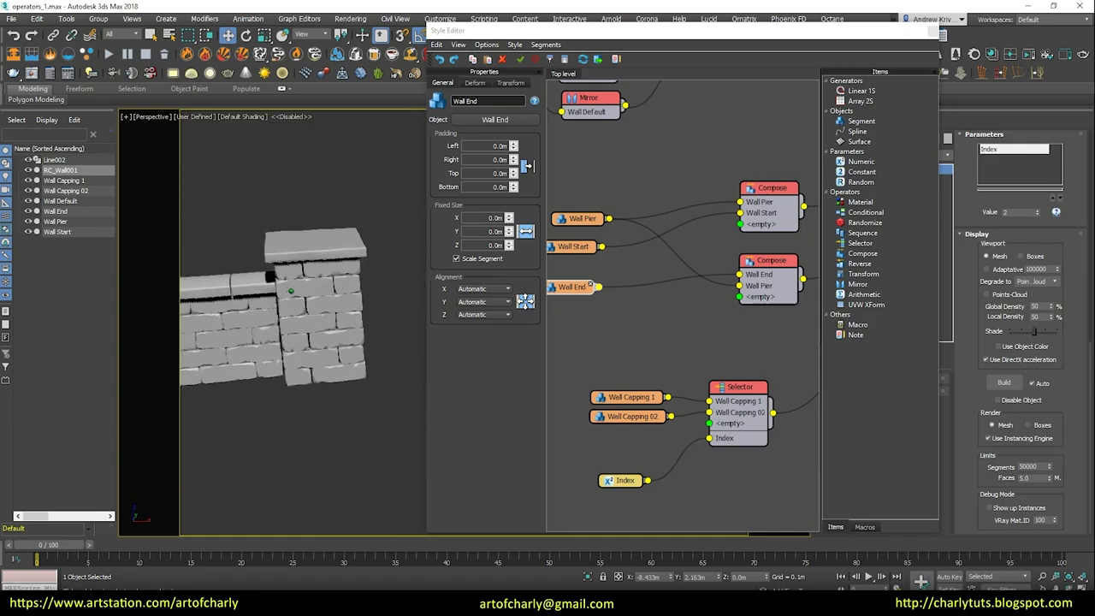
{"action": "scroll", "coordinate": [179, 378], "scroll_direction": "up", "scroll_amount": 2}
{"action": "scroll", "coordinate": [180, 378], "scroll_direction": "up", "scroll_amount": 2}
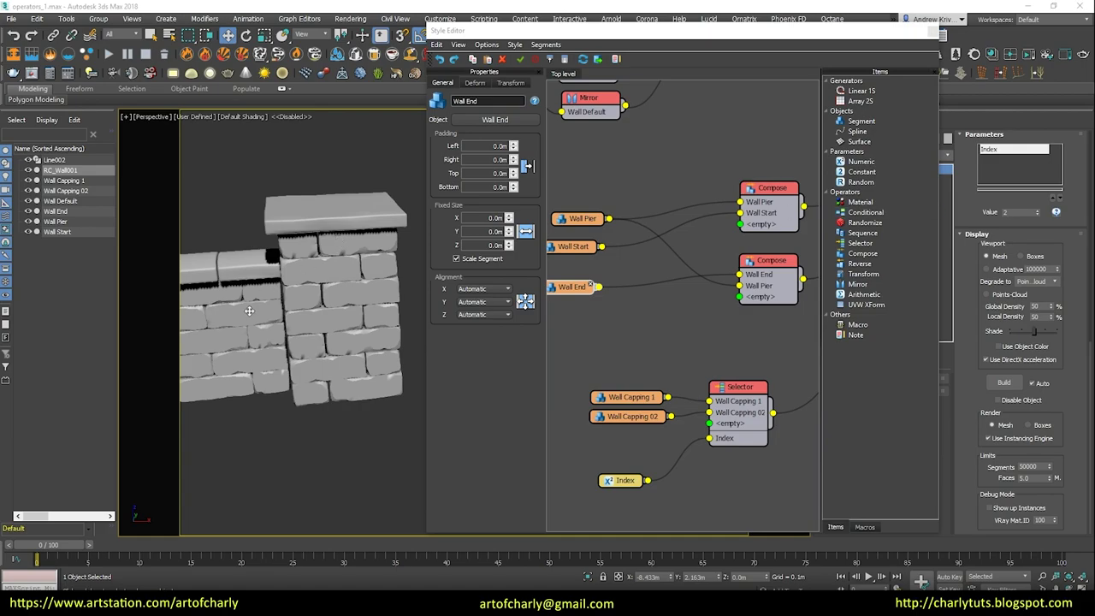
{"action": "mouse_move", "coordinate": [249, 311]}
{"action": "middle_mouse_down"}
{"action": "mouse_move", "coordinate": [291, 299]}
{"action": "mouse_move", "coordinate": [292, 282]}
{"action": "mouse_move", "coordinate": [251, 312]}
{"action": "mouse_move", "coordinate": [348, 297]}
{"action": "mouse_move", "coordinate": [299, 310]}
{"action": "middle_mouse_up"}
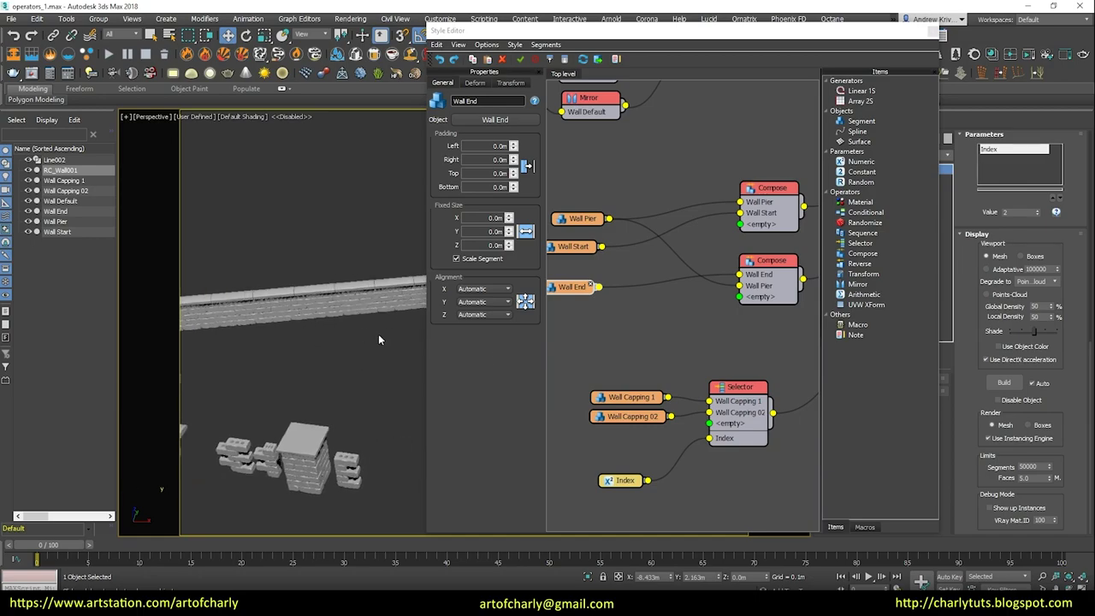
{"action": "mouse_move", "coordinate": [772, 320]}
{"action": "middle_mouse_down"}
{"action": "mouse_move", "coordinate": [644, 305]}
{"action": "mouse_move", "coordinate": [697, 367]}
{"action": "middle_mouse_up"}
Step: Arrange the Compose nodes and chain Wall End, Wall Pier and Wall Start into the third
{"action": "scroll", "coordinate": [644, 304], "scroll_direction": "down", "scroll_amount": 3}
{"action": "scroll", "coordinate": [687, 347], "scroll_direction": "up", "scroll_amount": 2}
{"action": "scroll", "coordinate": [681, 276], "scroll_direction": "up", "scroll_amount": 1}
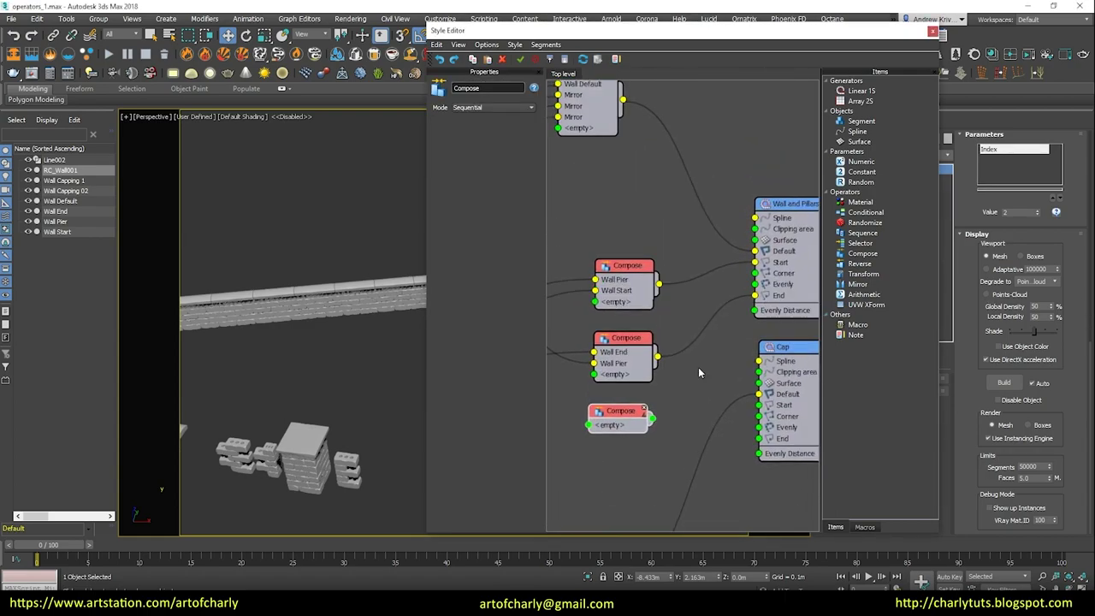
{"action": "left_click_drag", "start_coordinate": [628, 270], "coordinate": [619, 188]}
{"action": "mouse_move", "coordinate": [636, 416]}
{"action": "left_mouse_down"}
{"action": "mouse_move", "coordinate": [634, 280]}
{"action": "mouse_move", "coordinate": [756, 272]}
{"action": "left_mouse_up"}
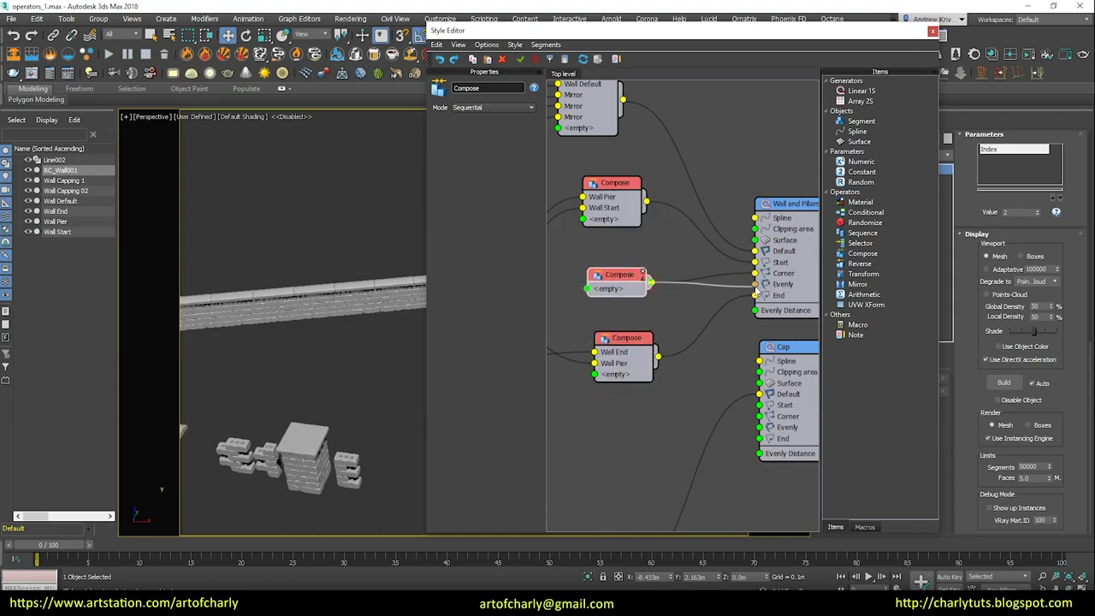
{"action": "middle_click_drag", "start_coordinate": [604, 343], "coordinate": [757, 308]}
{"action": "left_click", "coordinate": [590, 305]}
{"action": "mouse_move", "coordinate": [585, 291]}
{"action": "left_mouse_down"}
{"action": "mouse_move", "coordinate": [594, 296]}
{"action": "mouse_move", "coordinate": [588, 327]}
{"action": "mouse_move", "coordinate": [743, 251]}
{"action": "left_mouse_up"}
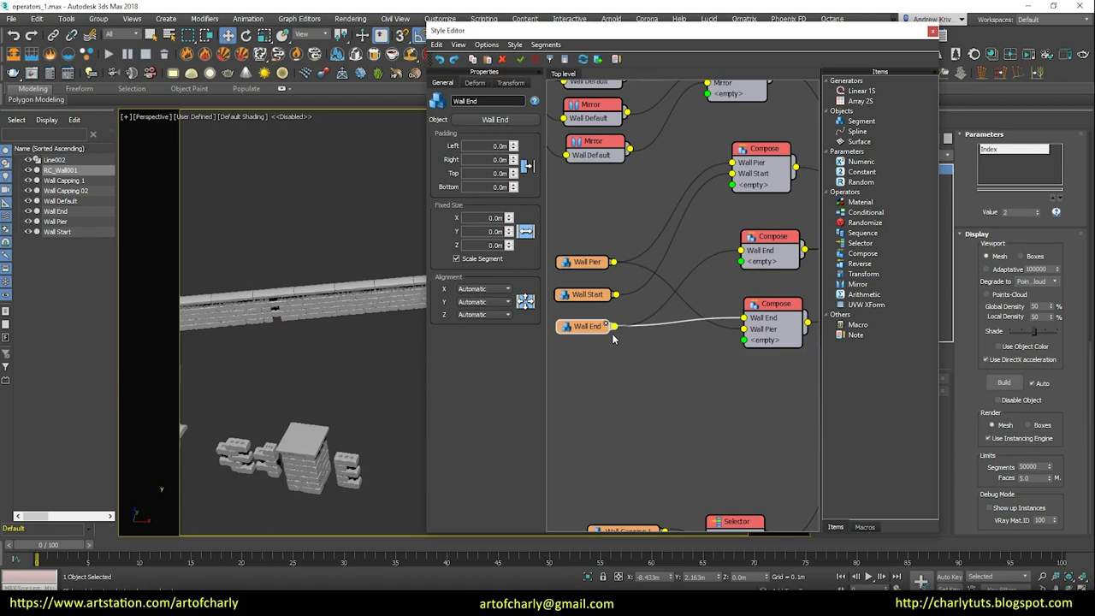
{"action": "mouse_move", "coordinate": [613, 261]}
{"action": "left_mouse_down"}
{"action": "mouse_move", "coordinate": [720, 281]}
{"action": "mouse_move", "coordinate": [741, 261]}
{"action": "left_mouse_up"}
{"action": "left_click_drag", "start_coordinate": [615, 294], "coordinate": [739, 272]}
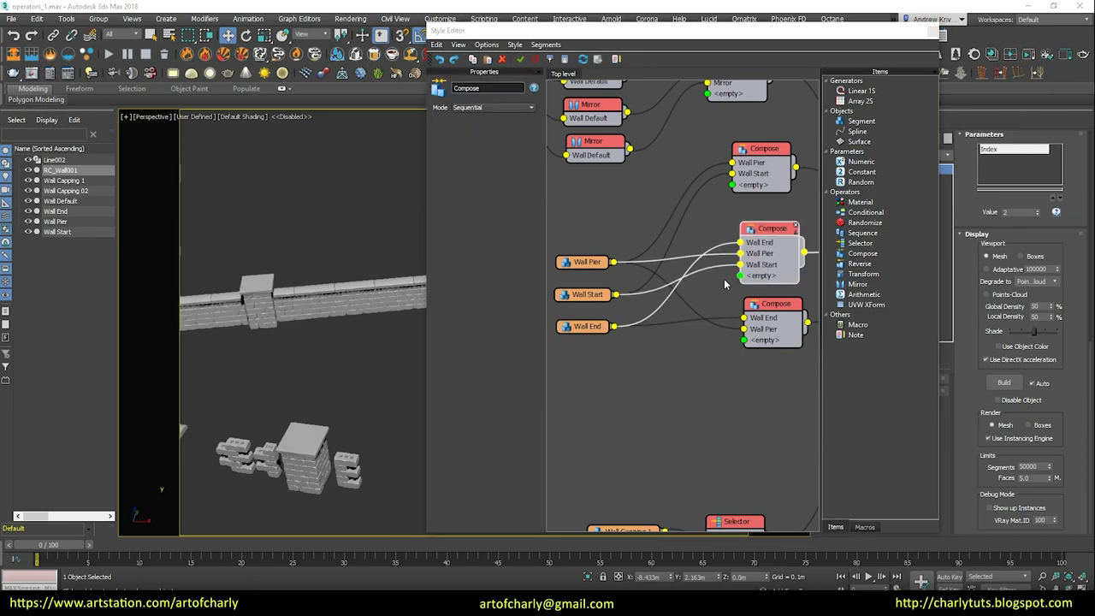
Step: Orbit the viewport to see piers repeating along the curved wall
{"action": "scroll", "coordinate": [207, 366], "scroll_direction": "down", "scroll_amount": 3}
{"action": "scroll", "coordinate": [338, 340], "scroll_direction": "down", "scroll_amount": 3}
{"action": "mouse_move", "coordinate": [338, 339]}
{"action": "middle_mouse_down", "text": "alt"}
{"action": "mouse_move", "coordinate": [305, 330]}
{"action": "mouse_move", "coordinate": [323, 378]}
{"action": "mouse_move", "coordinate": [327, 306]}
{"action": "middle_mouse_up", "text": "alt"}
{"action": "scroll", "coordinate": [306, 330], "scroll_direction": "up", "scroll_amount": 5}
{"action": "scroll", "coordinate": [318, 350], "scroll_direction": "up", "scroll_amount": 2}
{"action": "scroll", "coordinate": [354, 342], "scroll_direction": "up", "scroll_amount": 2}
{"action": "scroll", "coordinate": [359, 363], "scroll_direction": "down", "scroll_amount": 3}
{"action": "middle_click_drag", "start_coordinate": [359, 364], "coordinate": [349, 318]}
{"action": "mouse_move", "coordinate": [325, 368]}
{"action": "middle_mouse_down", "text": "alt"}
{"action": "mouse_move", "coordinate": [324, 389]}
{"action": "mouse_move", "coordinate": [292, 400]}
{"action": "middle_mouse_up", "text": "alt"}
{"action": "scroll", "coordinate": [324, 385], "scroll_direction": "down", "scroll_amount": 3}
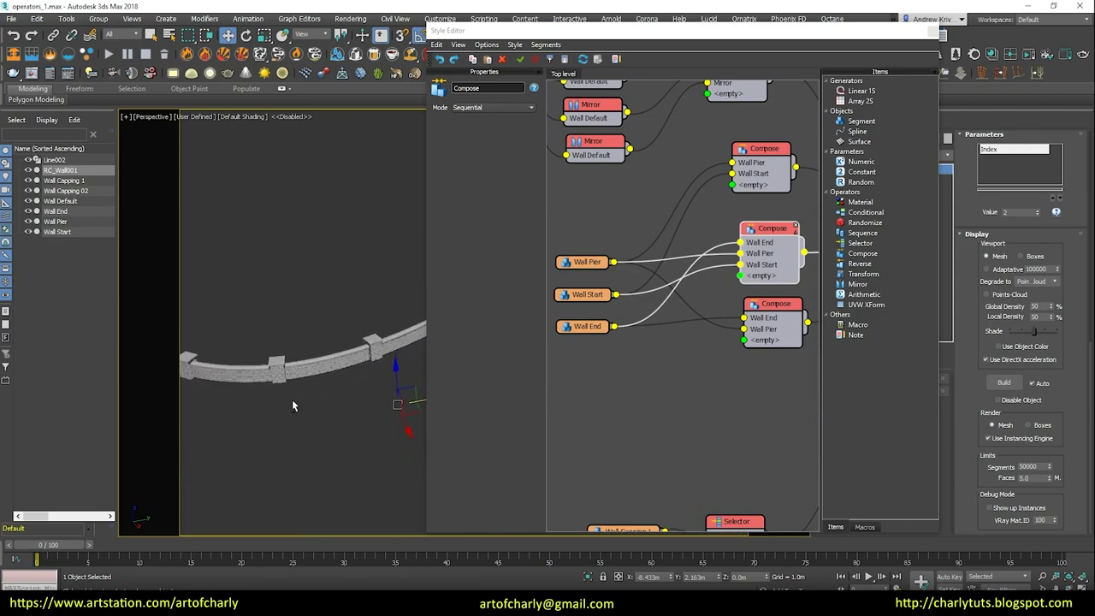
{"action": "mouse_move", "coordinate": [385, 370]}
{"action": "middle_mouse_down", "text": "alt"}
{"action": "mouse_move", "coordinate": [251, 370]}
{"action": "mouse_move", "coordinate": [368, 382]}
{"action": "mouse_move", "coordinate": [256, 363]}
{"action": "middle_mouse_up", "text": "alt"}
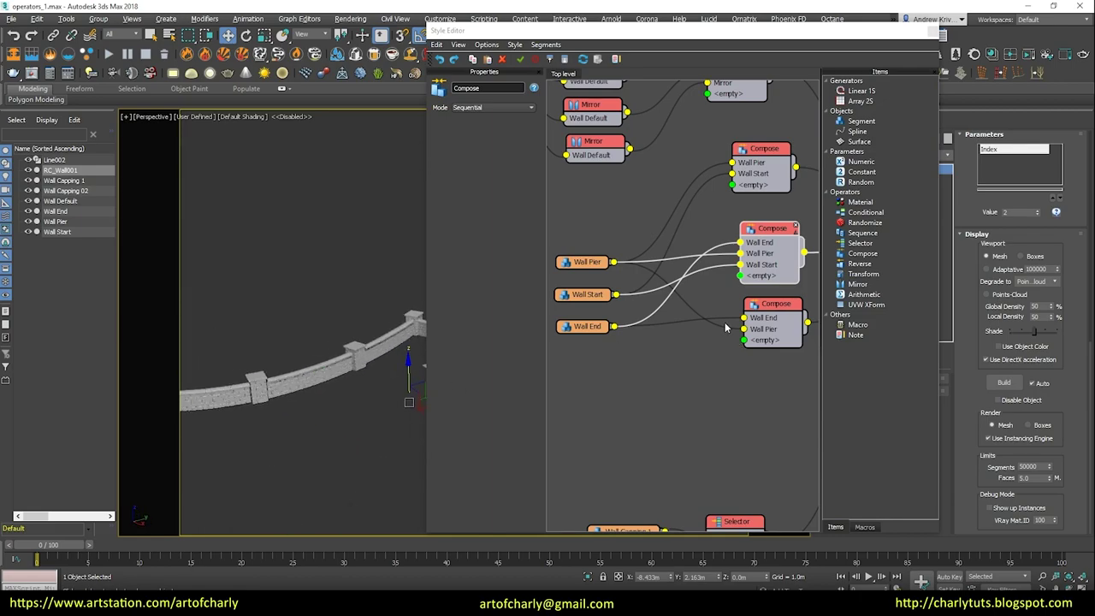
Step: Pan the node graph to the Wall and Pillars and Cap nodes
{"action": "middle_click_drag", "start_coordinate": [666, 302], "coordinate": [595, 394]}
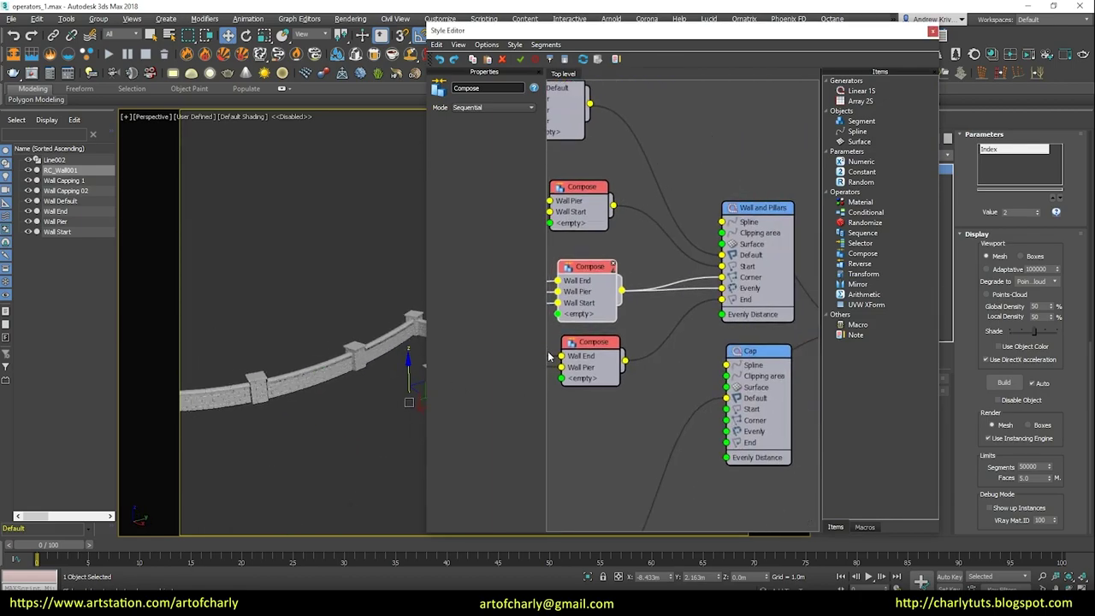
{"action": "scroll", "coordinate": [277, 371], "scroll_direction": "up", "scroll_amount": 2}
{"action": "scroll", "coordinate": [276, 371], "scroll_direction": "up", "scroll_amount": 3}
{"action": "mouse_move", "coordinate": [729, 476]}
{"action": "middle_mouse_down"}
{"action": "mouse_move", "coordinate": [729, 430]}
{"action": "mouse_move", "coordinate": [762, 387]}
{"action": "middle_mouse_up"}
{"action": "middle_click_drag", "start_coordinate": [707, 424], "coordinate": [765, 367]}
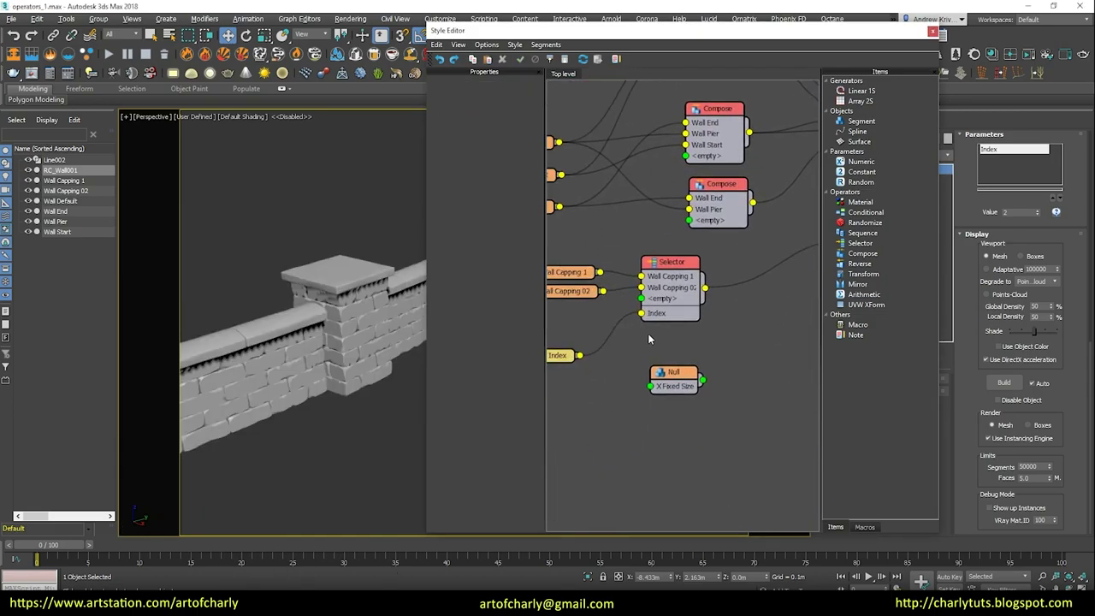
Step: Inspect the Null node and orbit closer to the pillar and its cap
{"action": "left_click_drag", "start_coordinate": [644, 347], "coordinate": [738, 449]}
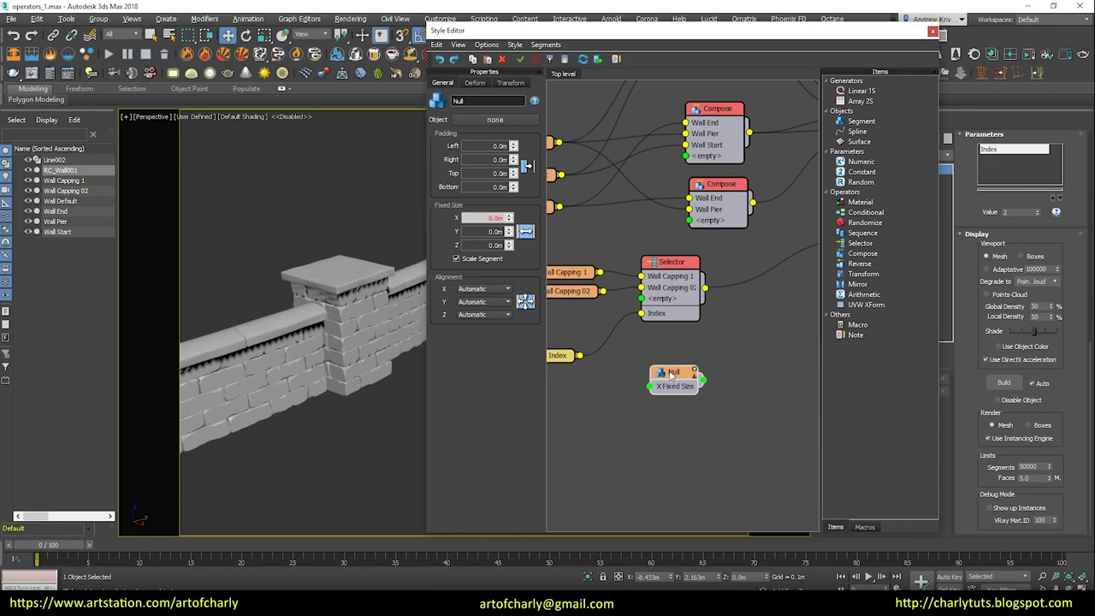
{"action": "left_click", "coordinate": [669, 418]}
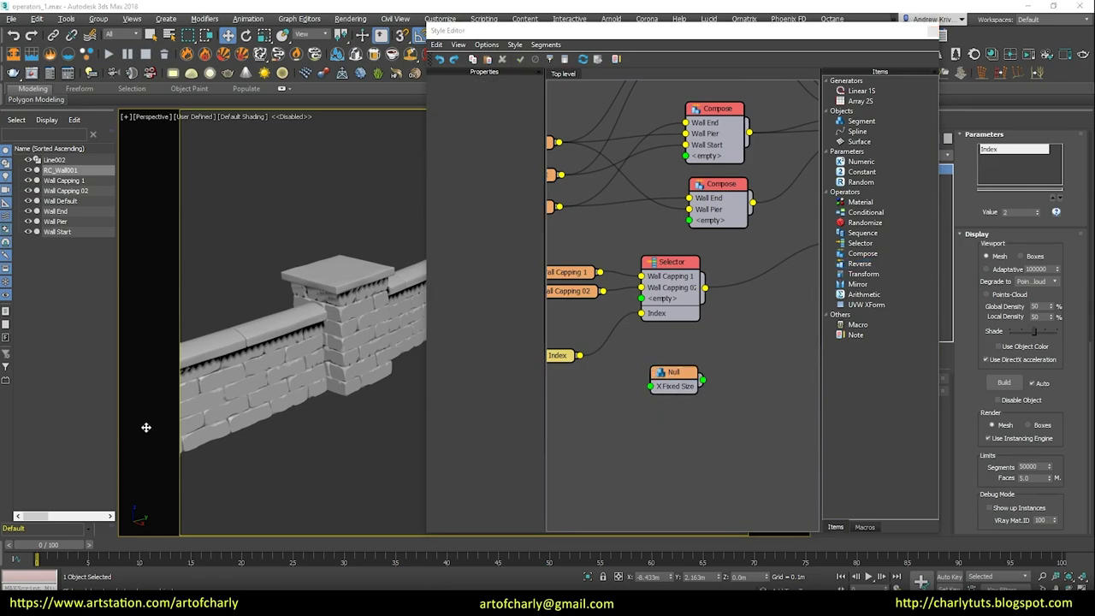
{"action": "middle_click_drag", "start_coordinate": [290, 318], "coordinate": [268, 319], "text": "alt"}
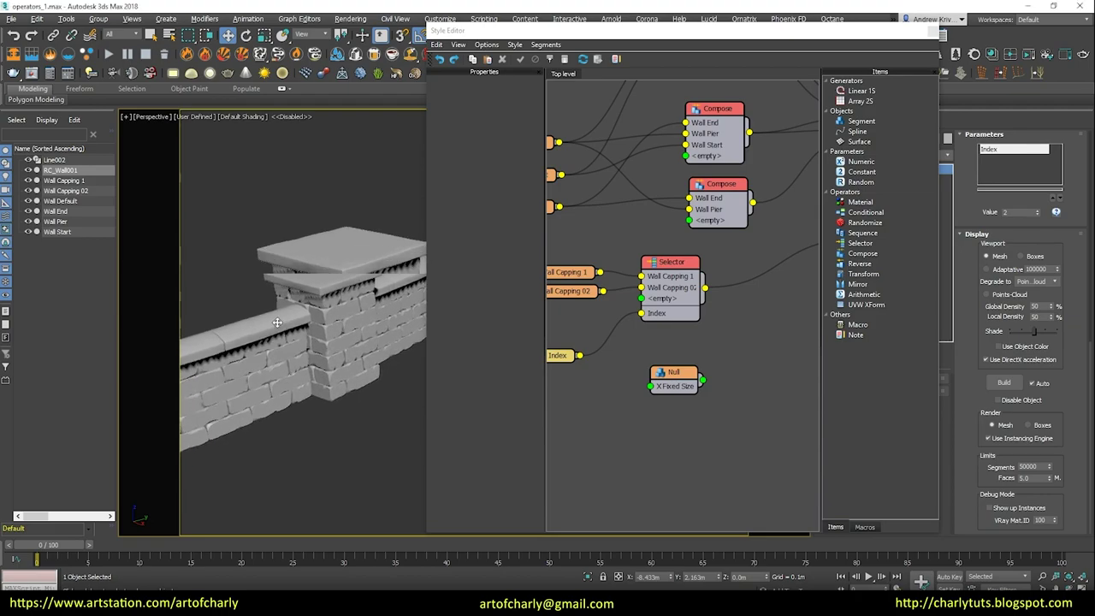
{"action": "scroll", "coordinate": [268, 315], "scroll_direction": "up", "scroll_amount": 3}
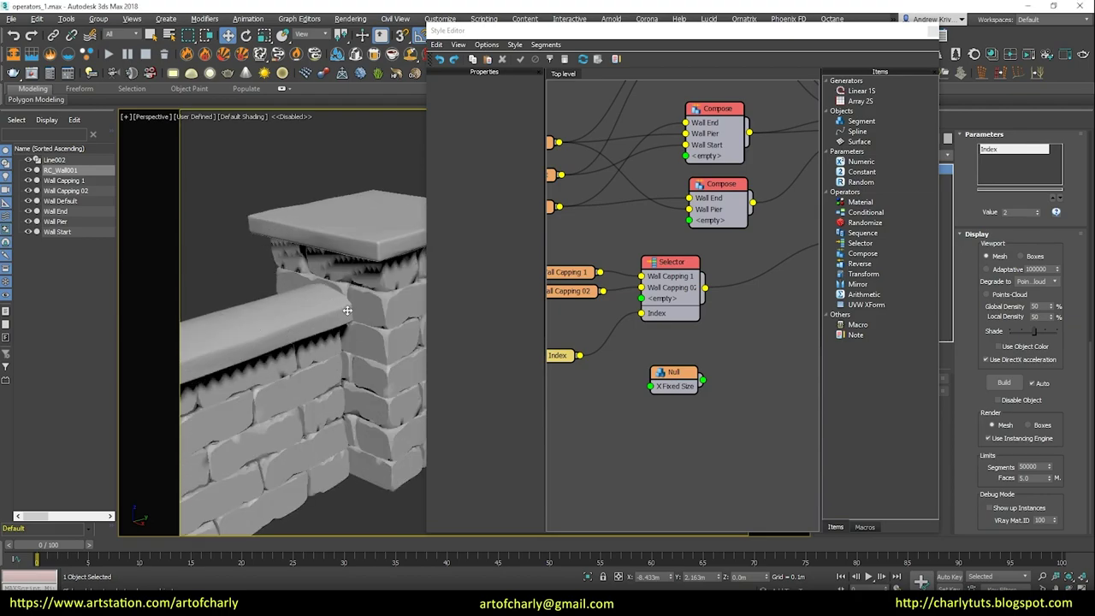
{"action": "scroll", "coordinate": [346, 310], "scroll_direction": "down", "scroll_amount": 4}
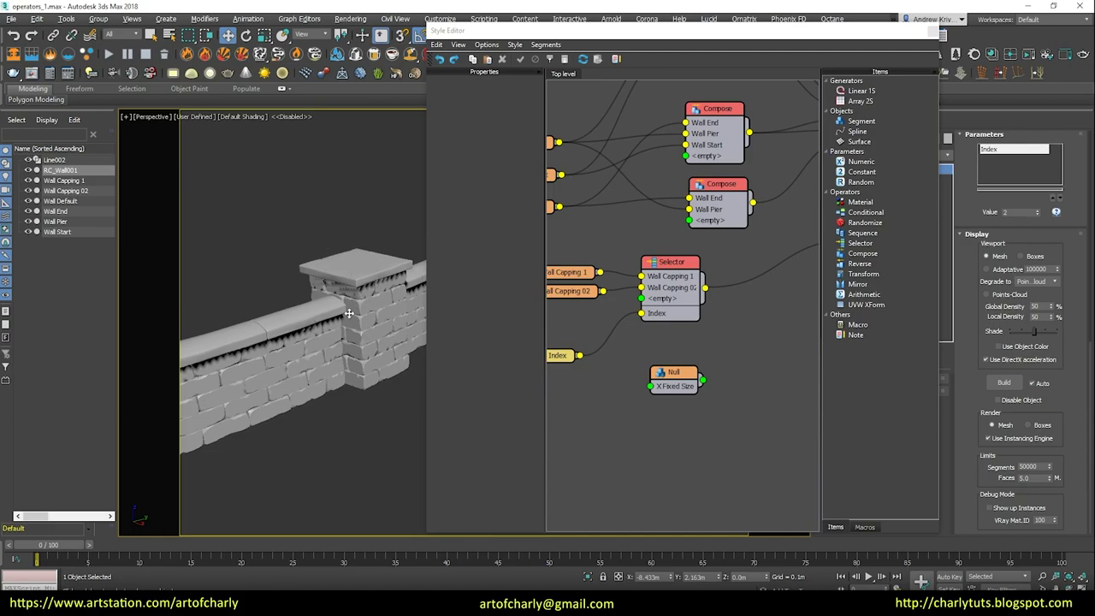
{"action": "middle_click_drag", "start_coordinate": [352, 348], "coordinate": [323, 311], "text": "alt"}
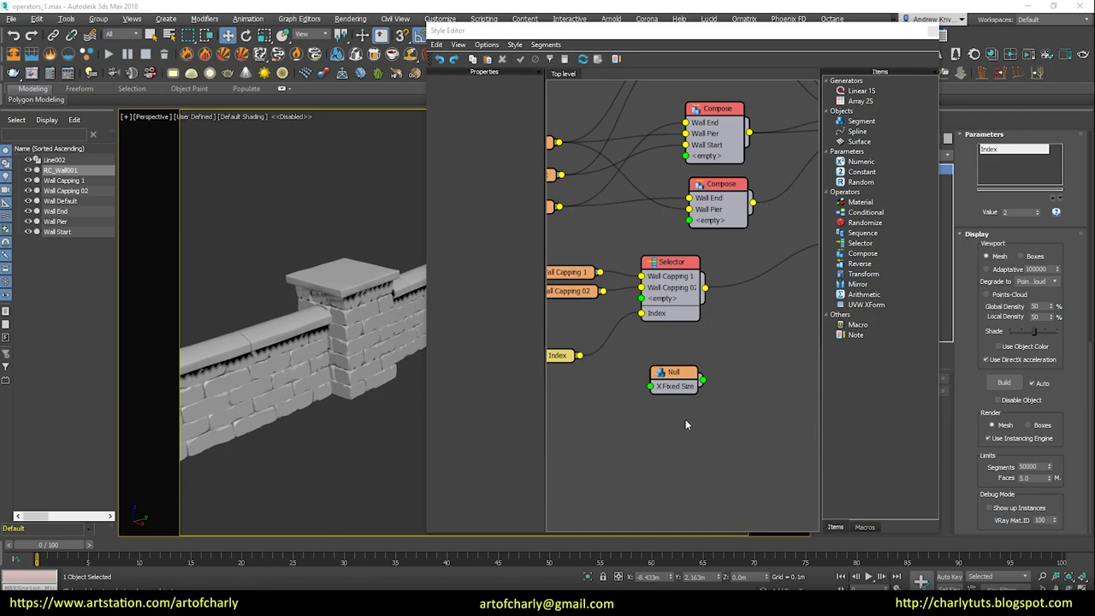
Step: Place the Null beside the Cap generator and wire it into Start, Corner, Evenly and Evenly Distance
{"action": "left_click_drag", "start_coordinate": [674, 376], "coordinate": [684, 379]}
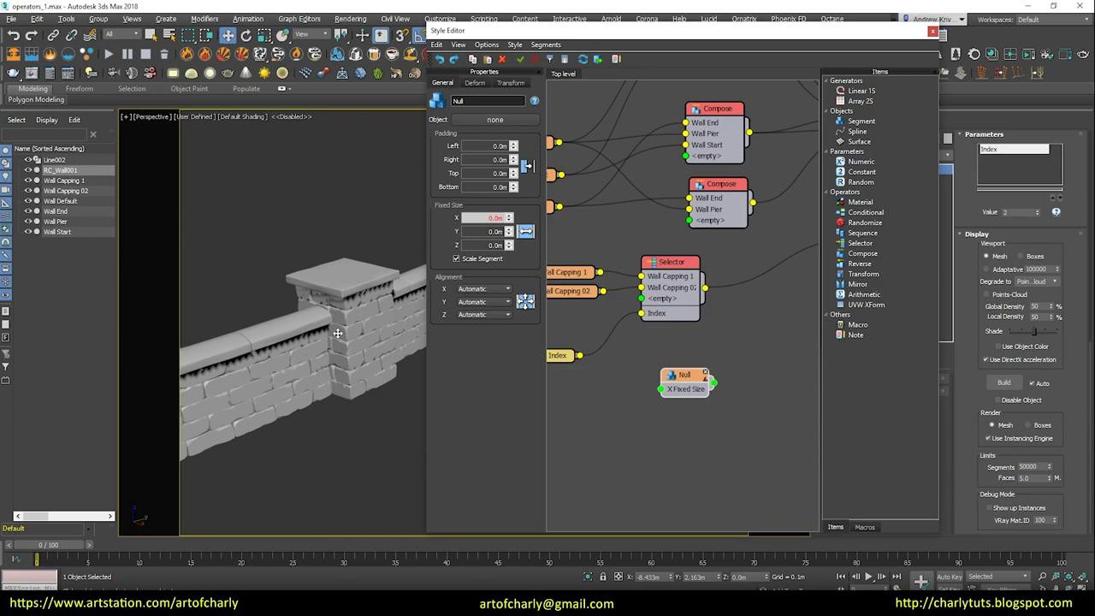
{"action": "left_click_drag", "start_coordinate": [689, 386], "coordinate": [691, 385]}
{"action": "middle_click_drag", "start_coordinate": [684, 389], "coordinate": [560, 384]}
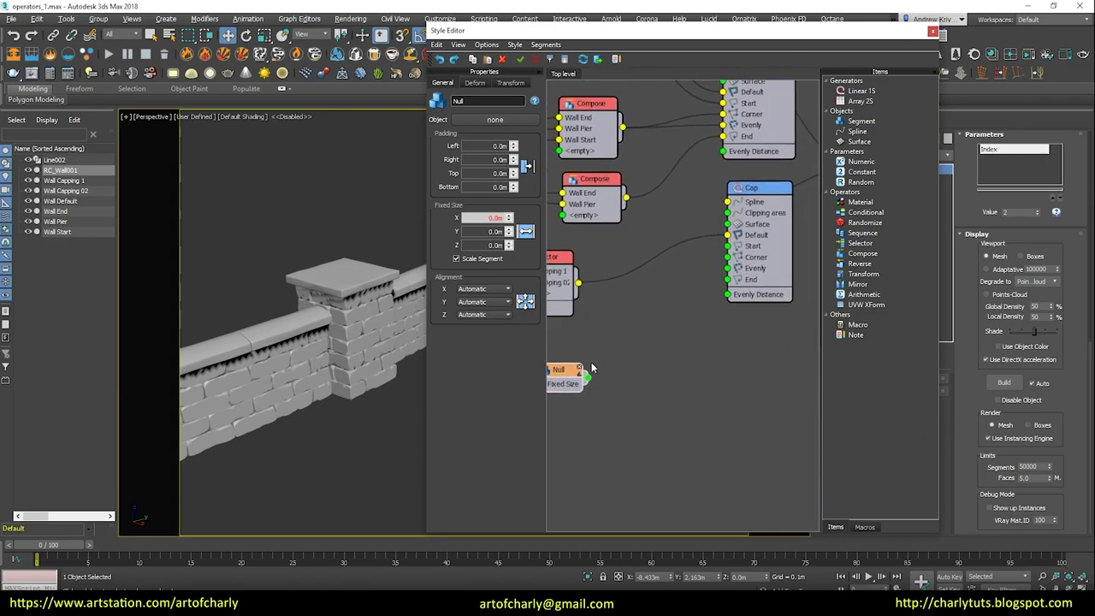
{"action": "left_click_drag", "start_coordinate": [571, 370], "coordinate": [620, 354]}
{"action": "left_click_drag", "start_coordinate": [694, 303], "coordinate": [727, 246]}
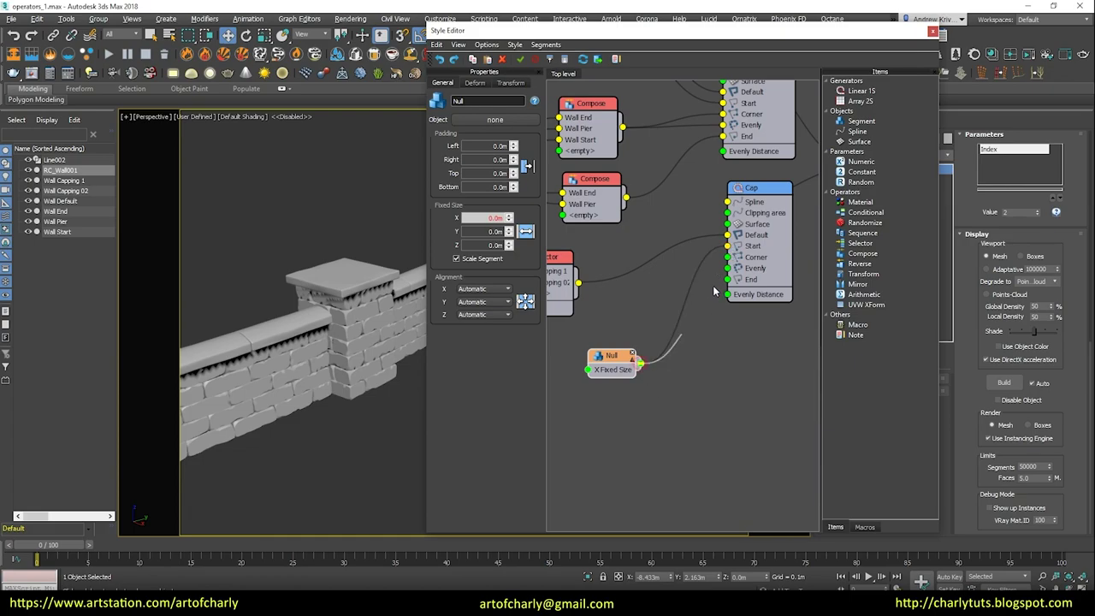
{"action": "left_click_drag", "start_coordinate": [640, 364], "coordinate": [727, 257]}
{"action": "left_click_drag", "start_coordinate": [639, 365], "coordinate": [727, 268]}
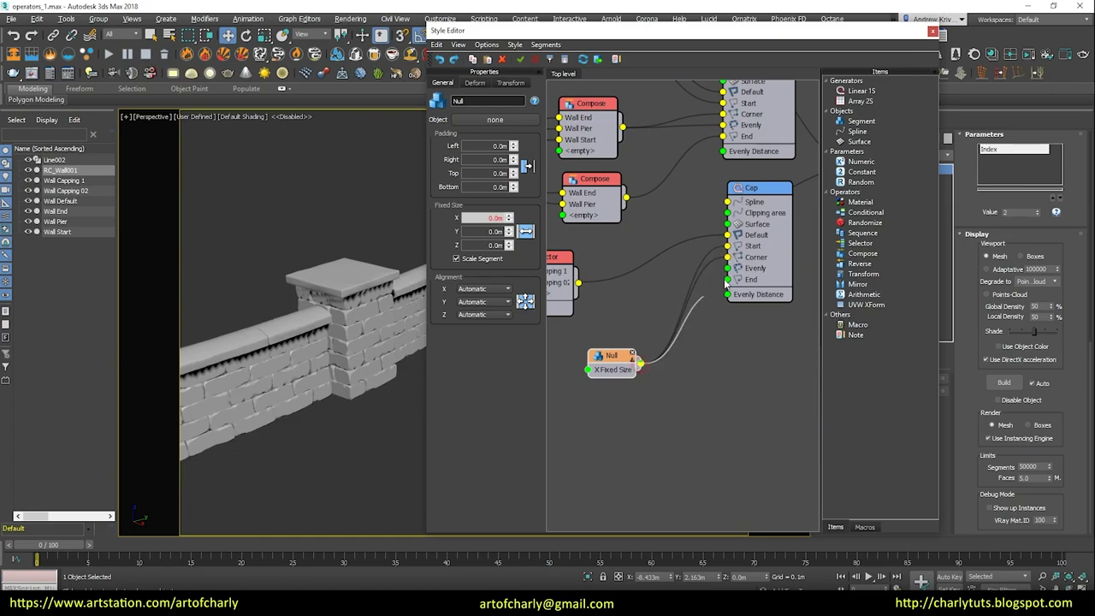
{"action": "left_click_drag", "start_coordinate": [639, 365], "coordinate": [727, 292]}
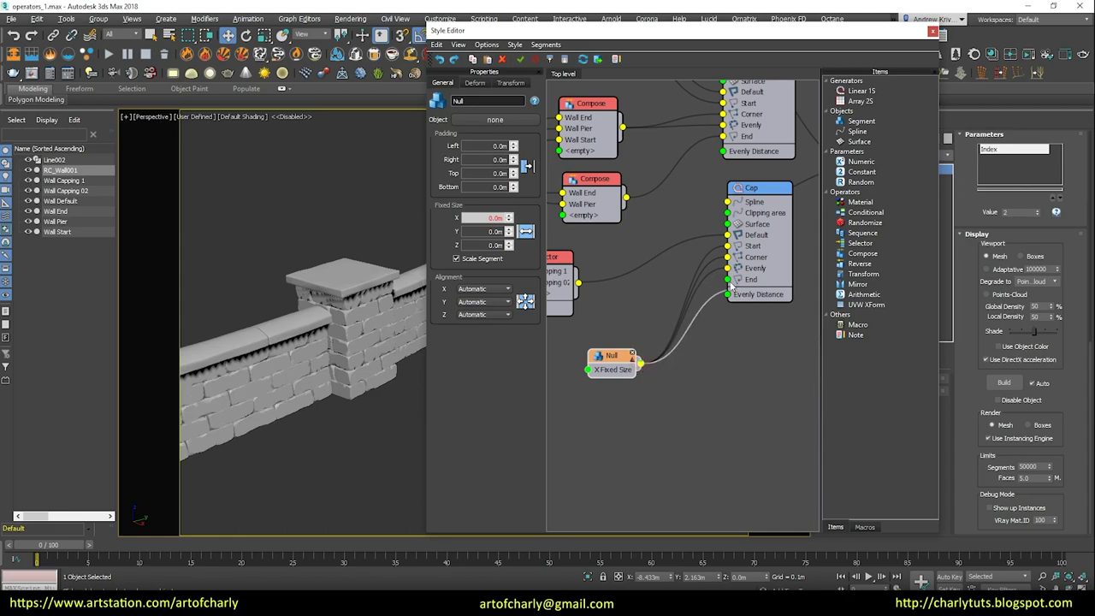
Step: Open Export Parameters for the Null, then for the Wall Pier node
{"action": "right_click", "coordinate": [610, 356]}
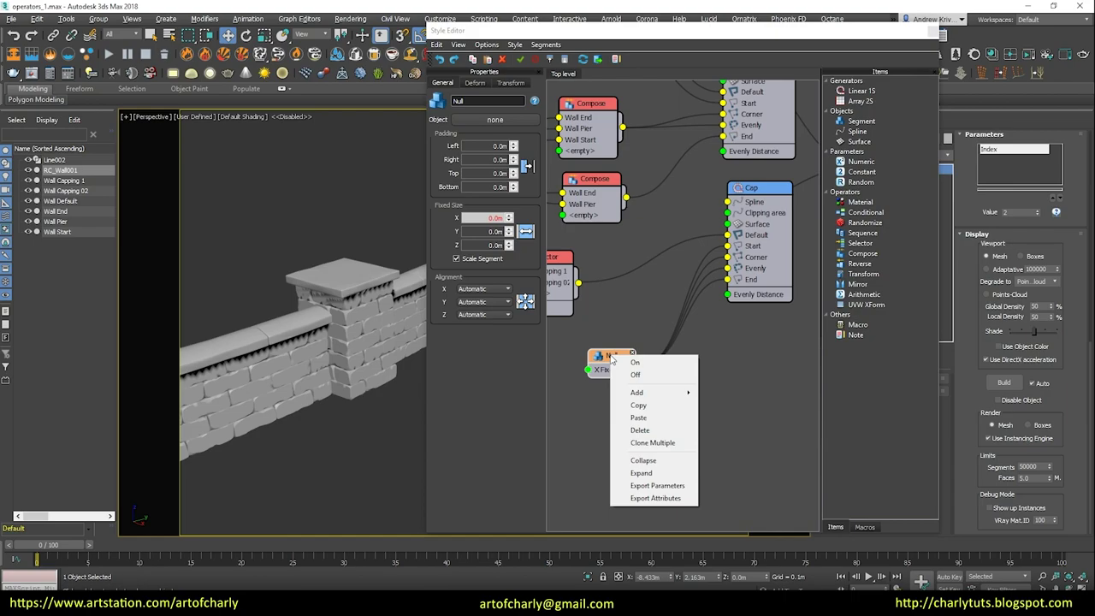
{"action": "left_click", "coordinate": [672, 494]}
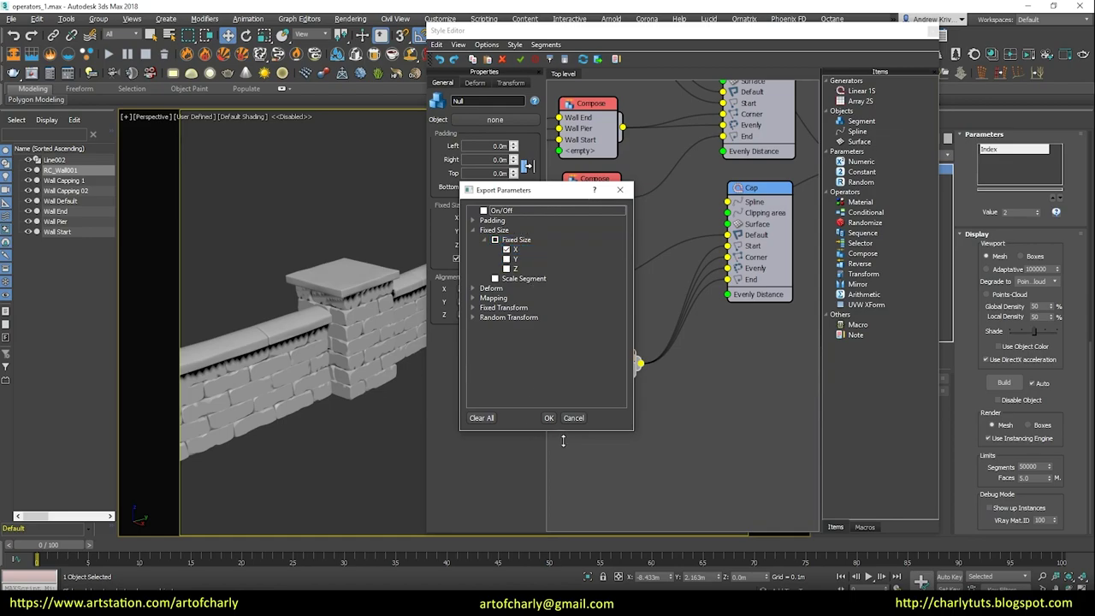
{"action": "mouse_move", "coordinate": [629, 397]}
{"action": "middle_mouse_down"}
{"action": "mouse_move", "coordinate": [699, 349]}
{"action": "mouse_move", "coordinate": [703, 324]}
{"action": "mouse_move", "coordinate": [760, 320]}
{"action": "middle_mouse_up"}
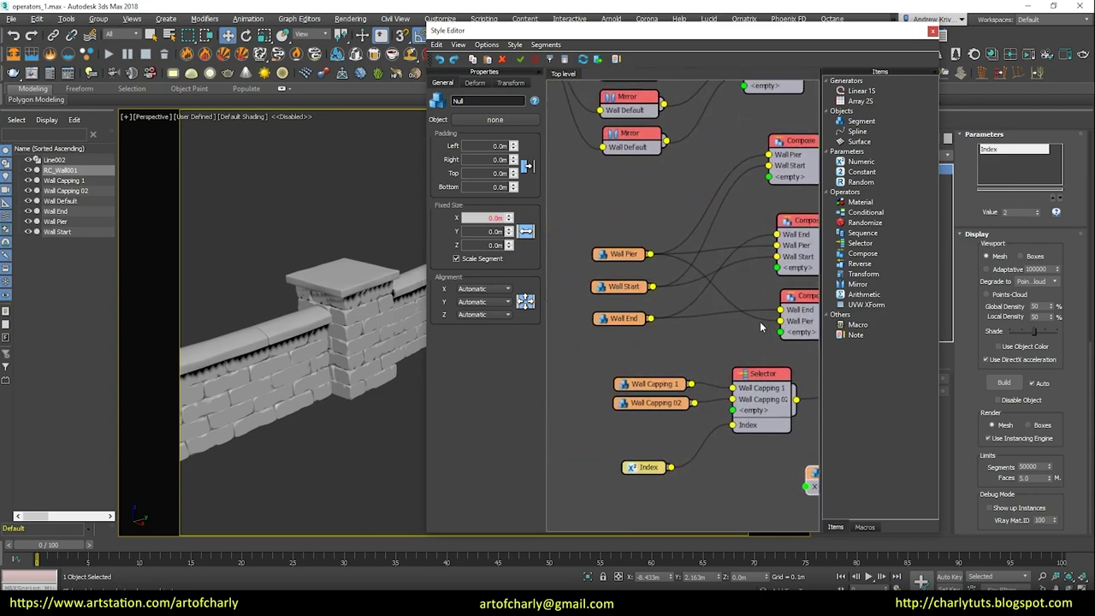
{"action": "left_click_drag", "start_coordinate": [638, 257], "coordinate": [629, 251]}
{"action": "right_click", "coordinate": [630, 251]}
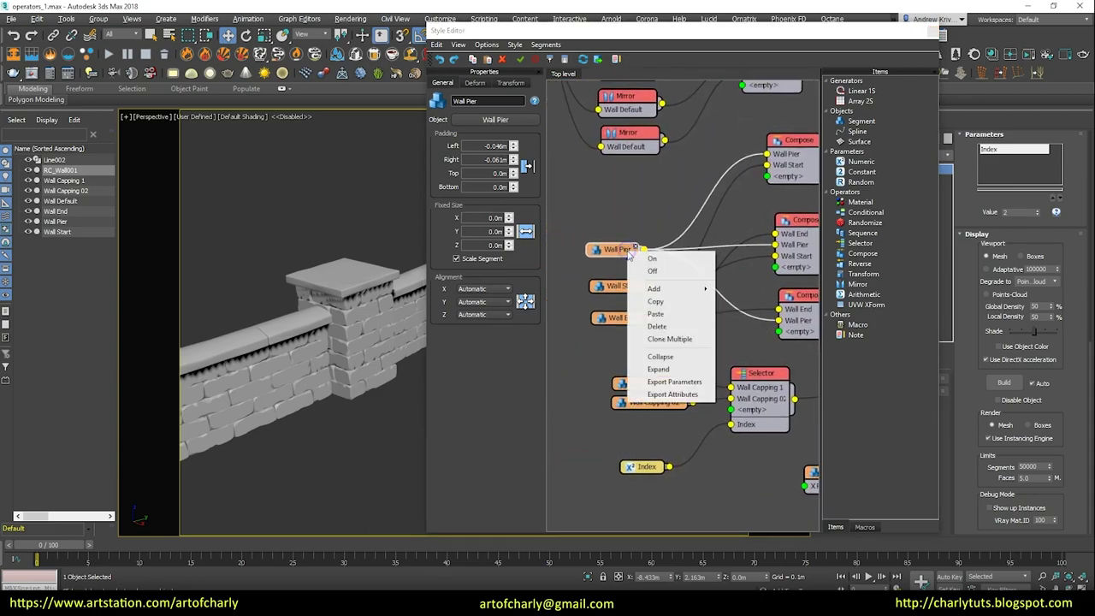
{"action": "left_click", "coordinate": [675, 381]}
Step: Export only Wall Pier's Fixed Size X parameter, leaving Y and Z unticked
{"action": "left_click", "coordinate": [473, 230]}
{"action": "left_click", "coordinate": [479, 241]}
{"action": "left_click", "coordinate": [483, 240]}
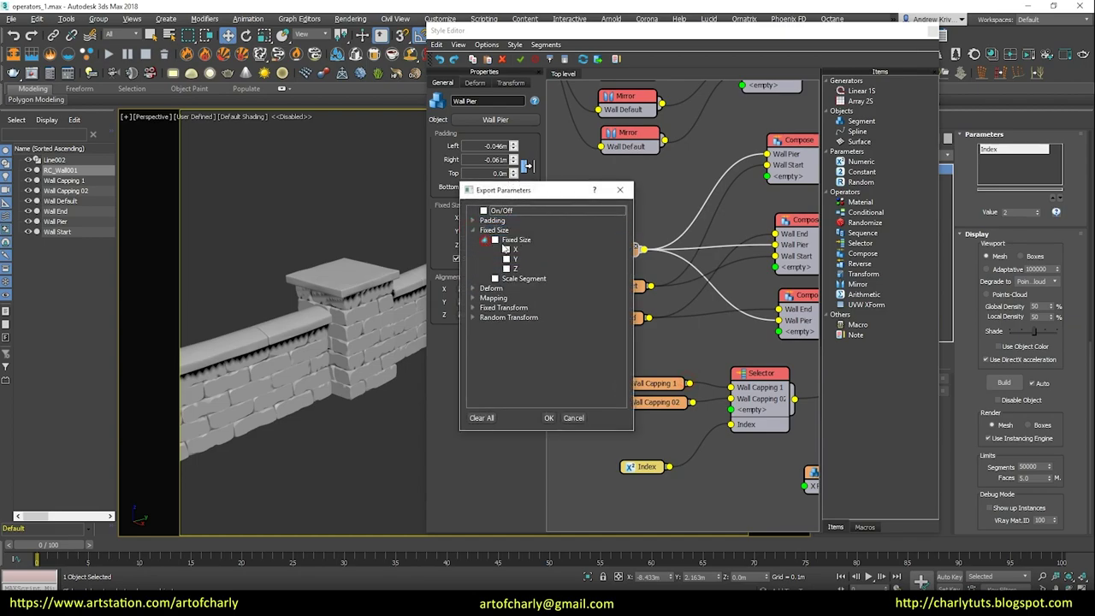
{"action": "left_click", "coordinate": [494, 239]}
{"action": "left_click", "coordinate": [513, 249]}
{"action": "left_click", "coordinate": [506, 258]}
{"action": "left_click", "coordinate": [506, 268]}
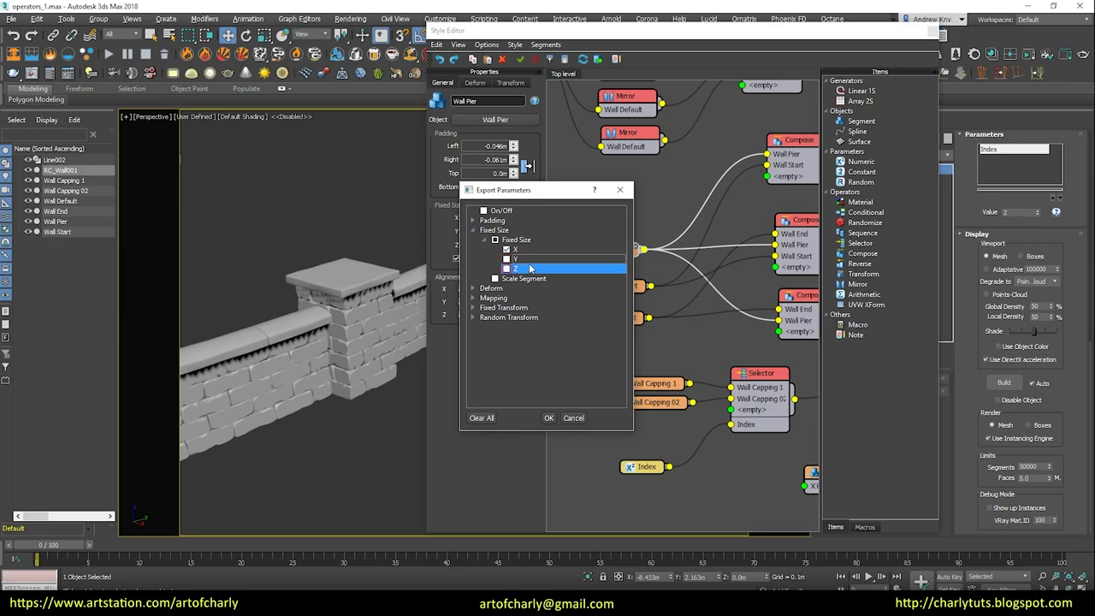
{"action": "left_click", "coordinate": [549, 418]}
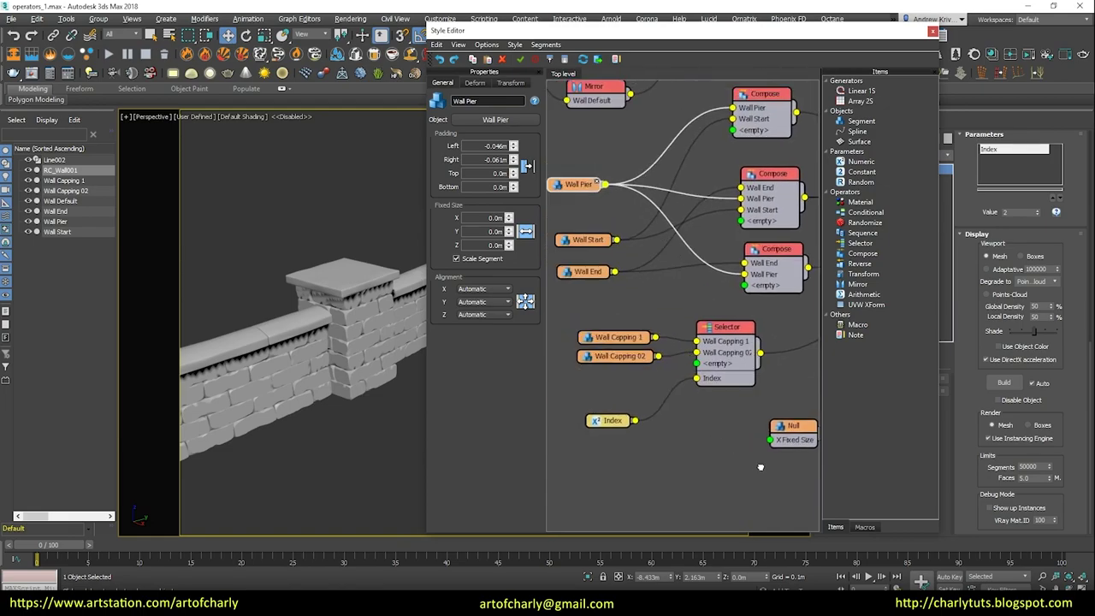
Step: Export Wall Pier's Size X attribute as an input port
{"action": "right_click", "coordinate": [611, 223]}
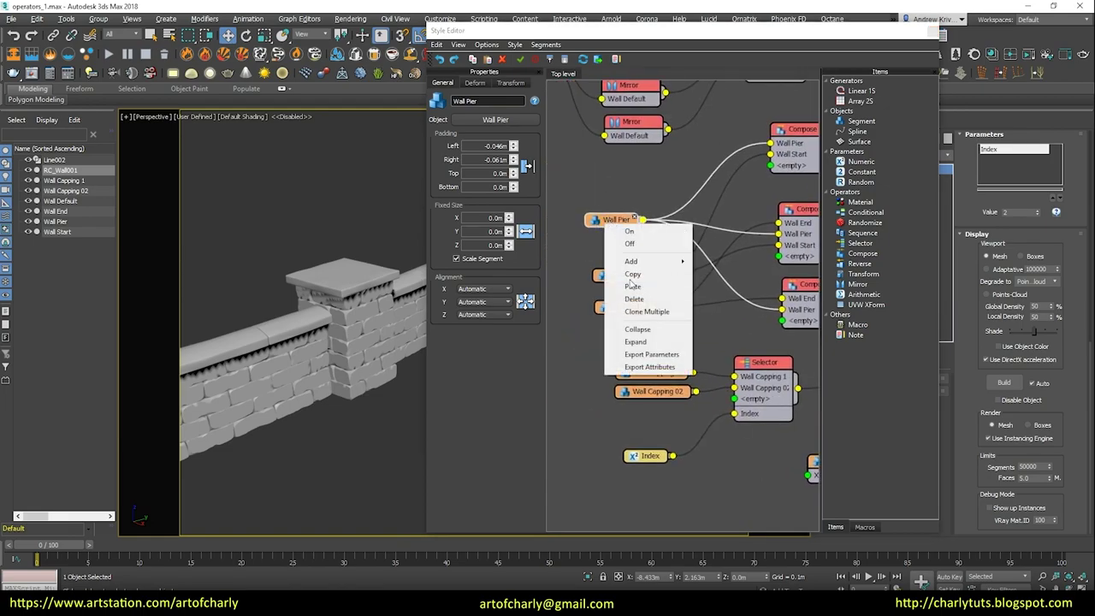
{"action": "left_click", "coordinate": [659, 368]}
{"action": "left_click", "coordinate": [472, 210]}
{"action": "left_click", "coordinate": [494, 220]}
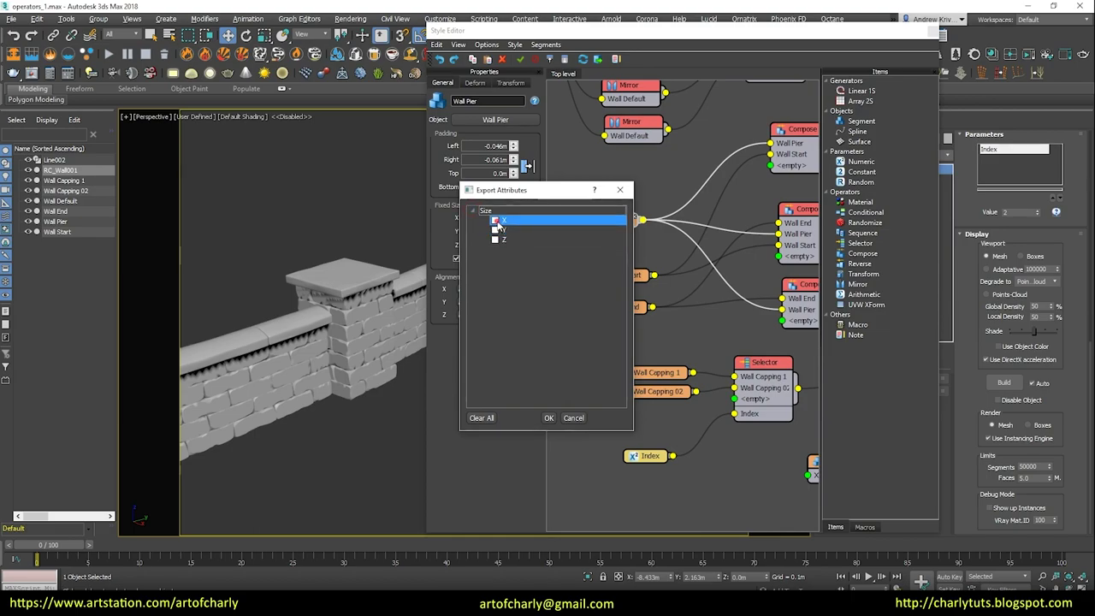
{"action": "left_click", "coordinate": [549, 418]}
{"action": "scroll", "coordinate": [603, 218], "scroll_direction": "down", "scroll_amount": 1}
{"action": "scroll", "coordinate": [599, 214], "scroll_direction": "down", "scroll_amount": 1}
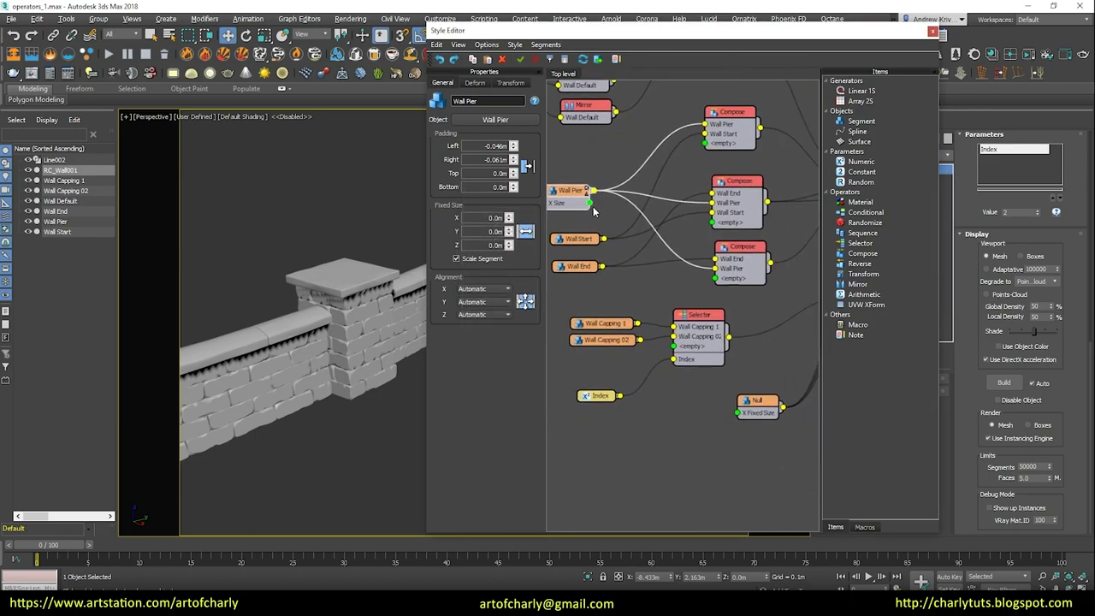
Step: Wire the Wall Pier's X Size output into the Null node's X Fixed Size input
{"action": "mouse_move", "coordinate": [581, 204]}
{"action": "left_mouse_down"}
{"action": "mouse_move", "coordinate": [657, 442]}
{"action": "mouse_move", "coordinate": [737, 418]}
{"action": "left_mouse_up"}
{"action": "left_click", "coordinate": [756, 402]}
{"action": "middle_click_drag", "start_coordinate": [735, 410], "coordinate": [641, 400]}
{"action": "scroll", "coordinate": [354, 411], "scroll_direction": "up", "scroll_amount": 3}
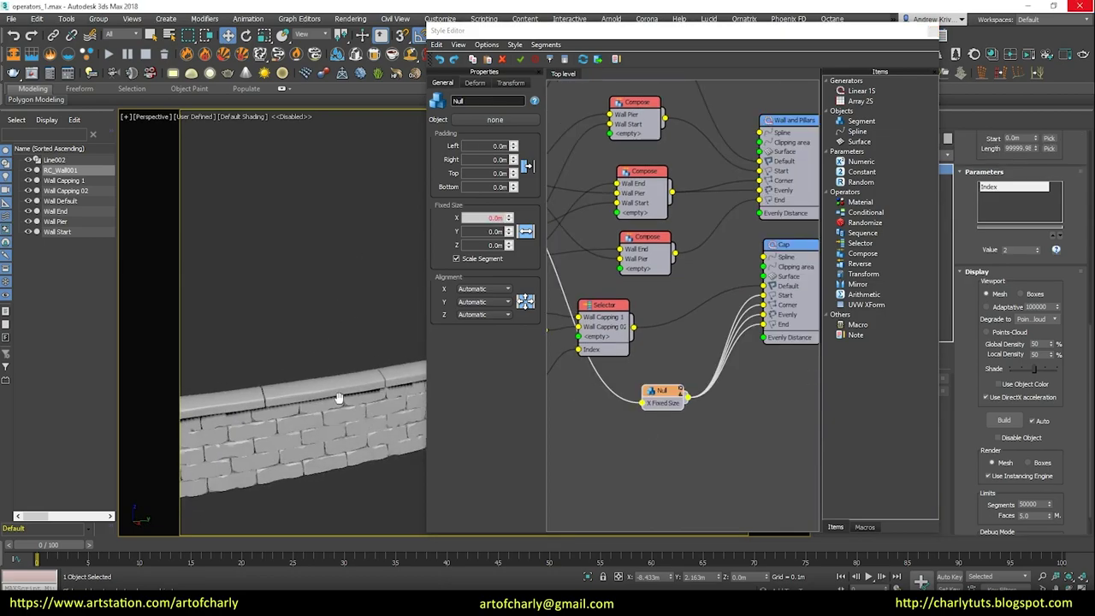
{"action": "scroll", "coordinate": [342, 397], "scroll_direction": "down", "scroll_amount": 3}
{"action": "scroll", "coordinate": [334, 391], "scroll_direction": "up", "scroll_amount": 5}
{"action": "scroll", "coordinate": [330, 315], "scroll_direction": "up", "scroll_amount": 3}
{"action": "scroll", "coordinate": [330, 315], "scroll_direction": "down", "scroll_amount": 3}
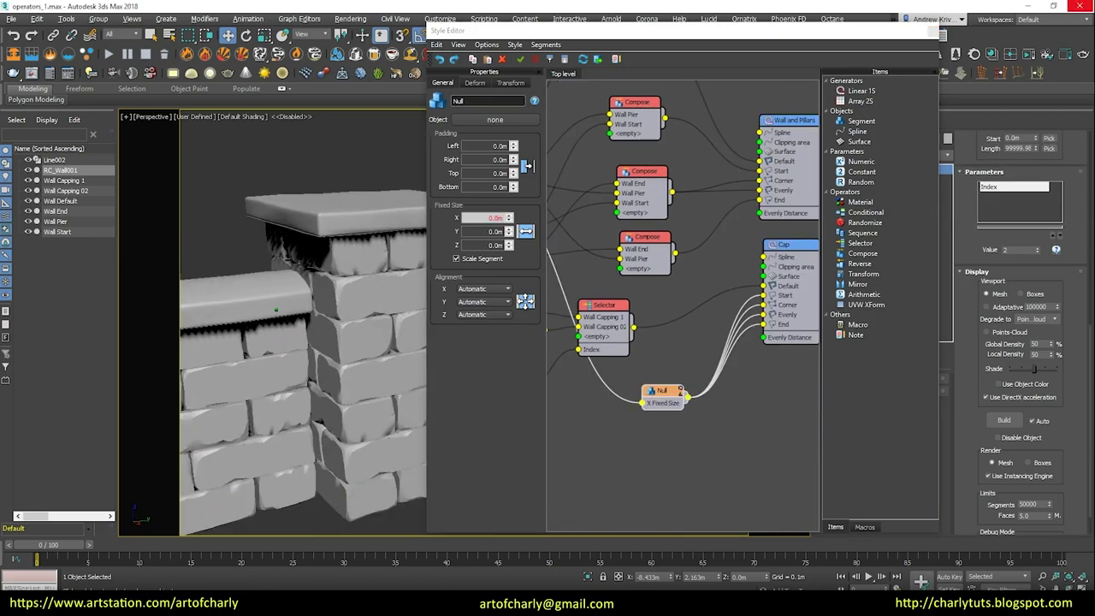
Step: Orbit and zoom to inspect the pier and caps, then switch the Null node off to compare
{"action": "middle_click_drag", "start_coordinate": [330, 315], "coordinate": [303, 313], "text": "alt"}
{"action": "scroll", "coordinate": [330, 327], "scroll_direction": "up", "scroll_amount": 2}
{"action": "scroll", "coordinate": [390, 331], "scroll_direction": "up", "scroll_amount": 2}
{"action": "scroll", "coordinate": [390, 331], "scroll_direction": "up", "scroll_amount": 2}
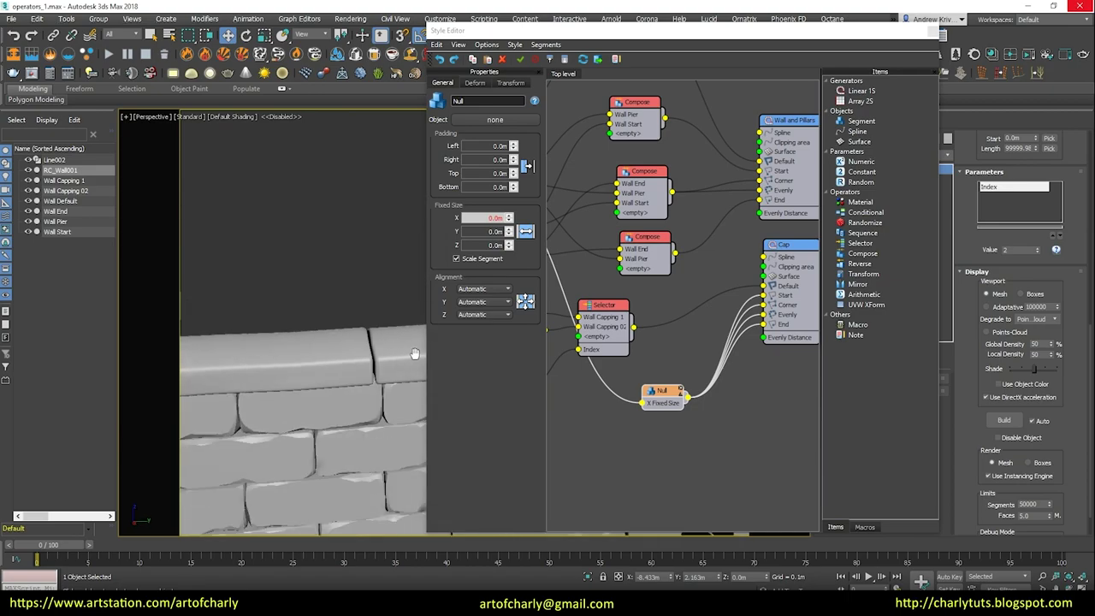
{"action": "scroll", "coordinate": [359, 316], "scroll_direction": "up", "scroll_amount": 1}
{"action": "scroll", "coordinate": [342, 300], "scroll_direction": "down", "scroll_amount": 4}
{"action": "middle_click_drag", "start_coordinate": [342, 290], "coordinate": [309, 282], "text": "alt"}
{"action": "scroll", "coordinate": [309, 284], "scroll_direction": "up", "scroll_amount": 2}
{"action": "scroll", "coordinate": [317, 283], "scroll_direction": "down", "scroll_amount": 2}
{"action": "scroll", "coordinate": [305, 286], "scroll_direction": "up", "scroll_amount": 4}
{"action": "scroll", "coordinate": [334, 293], "scroll_direction": "down", "scroll_amount": 2}
{"action": "scroll", "coordinate": [334, 293], "scroll_direction": "up", "scroll_amount": 2}
{"action": "scroll", "coordinate": [334, 293], "scroll_direction": "up", "scroll_amount": 2}
{"action": "left_click", "coordinate": [684, 396]}
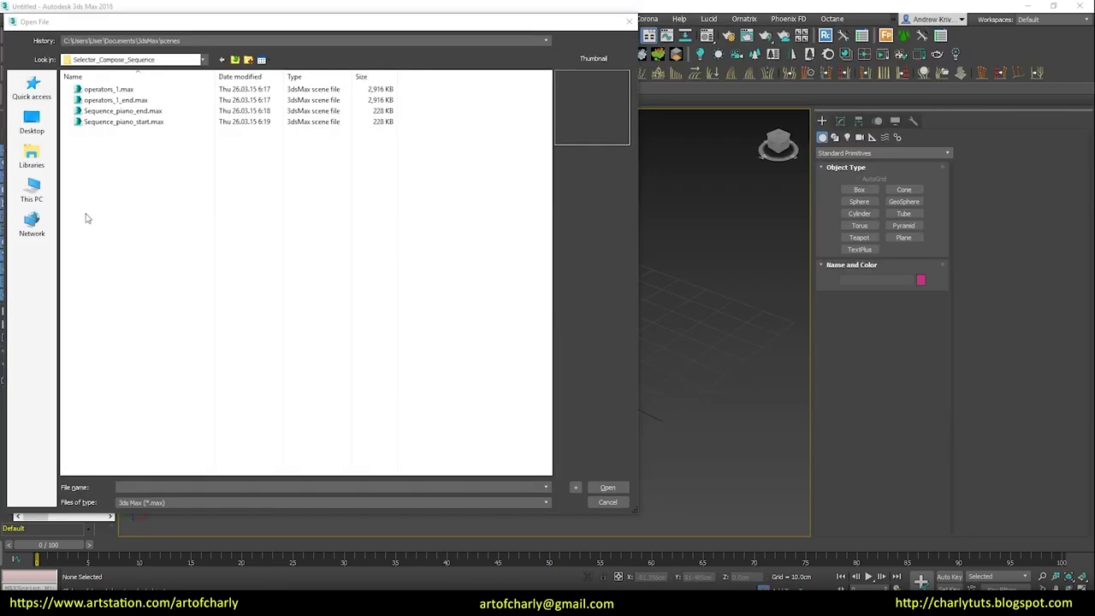
Step: Open the Sequence_piano_start.max scene
{"action": "left_click", "coordinate": [150, 122]}
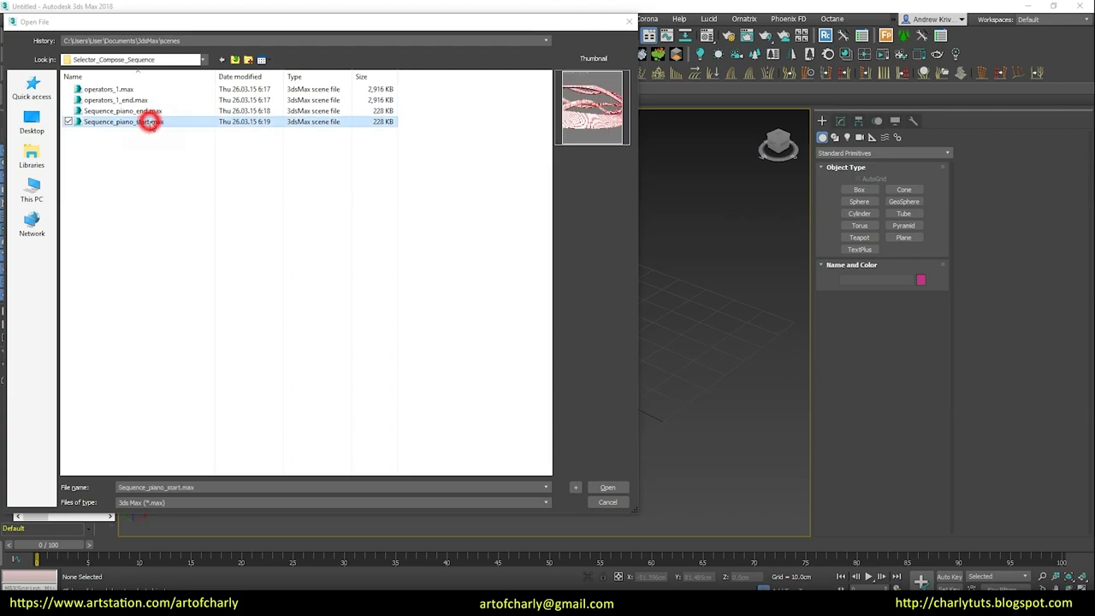
{"action": "left_click", "coordinate": [608, 486]}
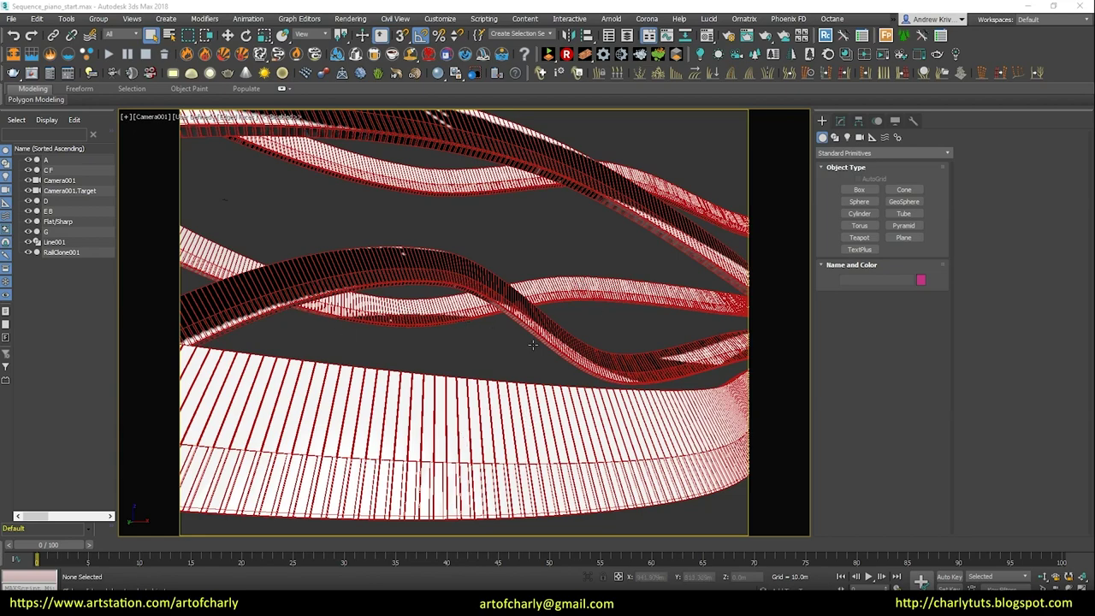
Step: Select the RailClone001 ribbon object and open its Style Editor
{"action": "left_click", "coordinate": [629, 464]}
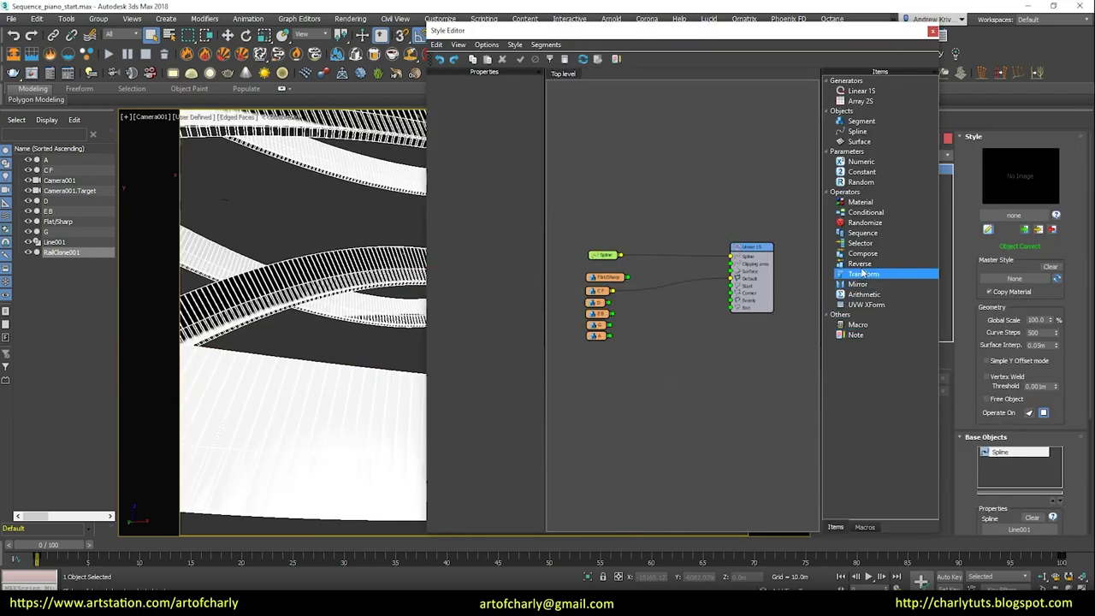
{"action": "left_click", "coordinate": [836, 202]}
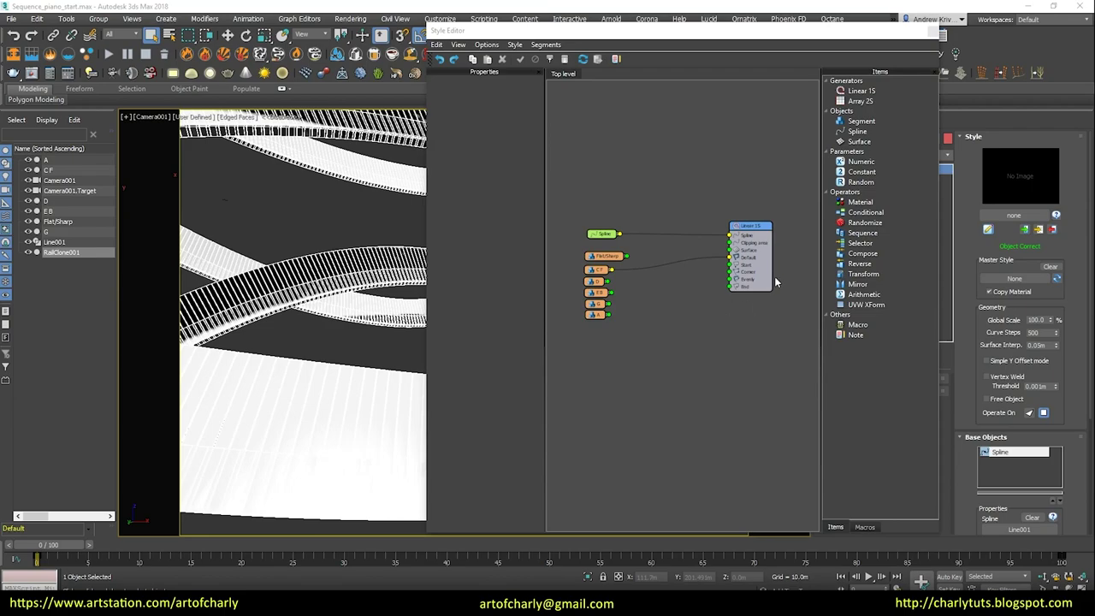
Step: Add a Sequence operator to the RailClone style graph
{"action": "left_click_drag", "start_coordinate": [878, 232], "coordinate": [650, 329]}
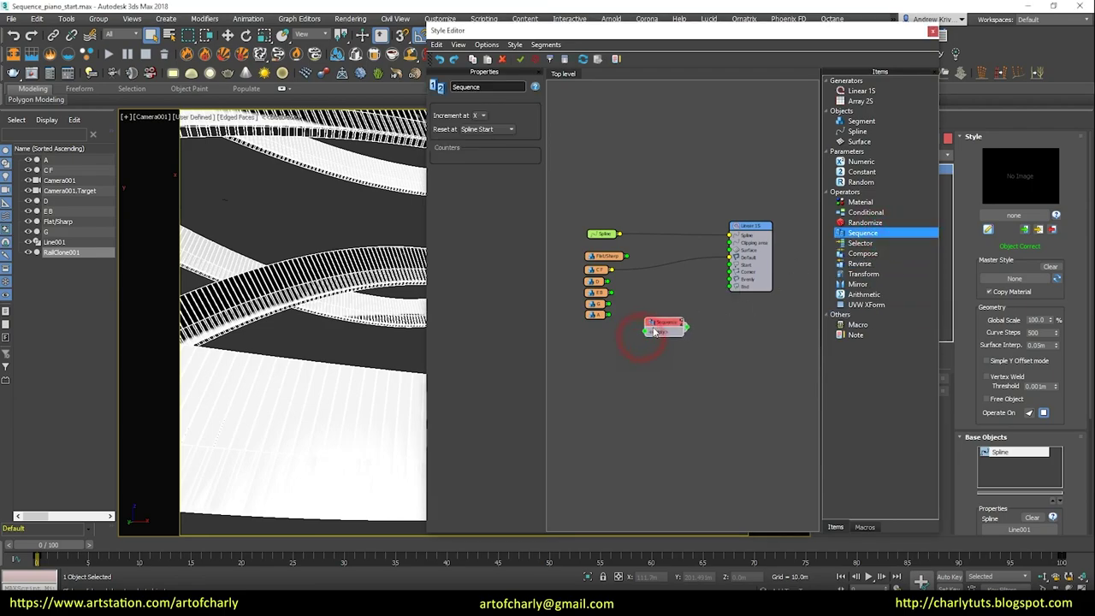
{"action": "scroll", "coordinate": [590, 347], "scroll_direction": "up", "scroll_amount": 2}
{"action": "scroll", "coordinate": [586, 342], "scroll_direction": "up", "scroll_amount": 2}
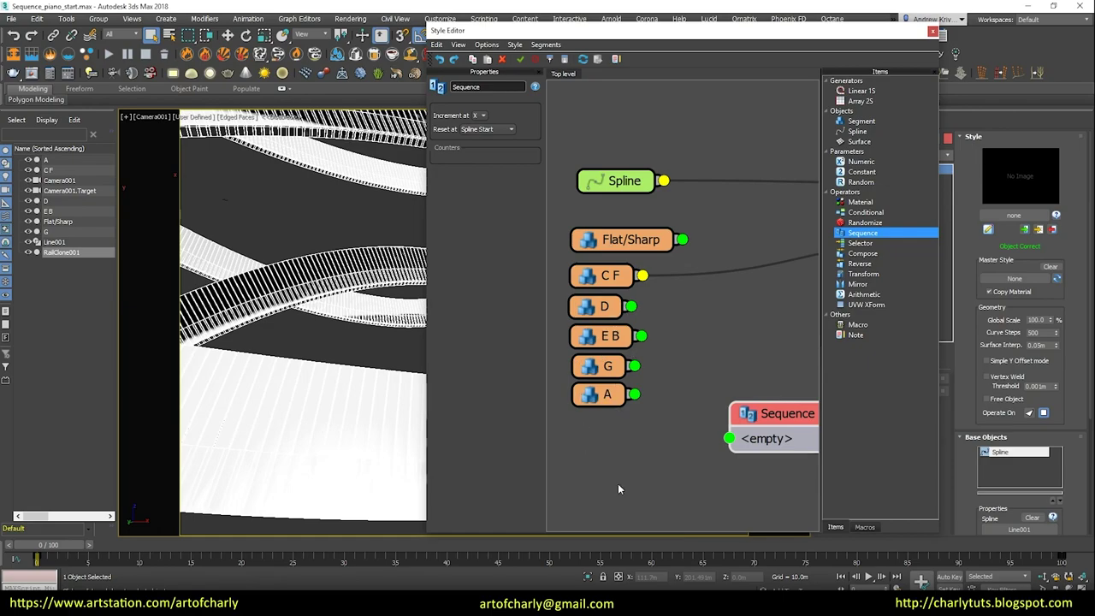
{"action": "scroll", "coordinate": [689, 322], "scroll_direction": "down", "scroll_amount": 2}
{"action": "scroll", "coordinate": [702, 297], "scroll_direction": "down", "scroll_amount": 1}
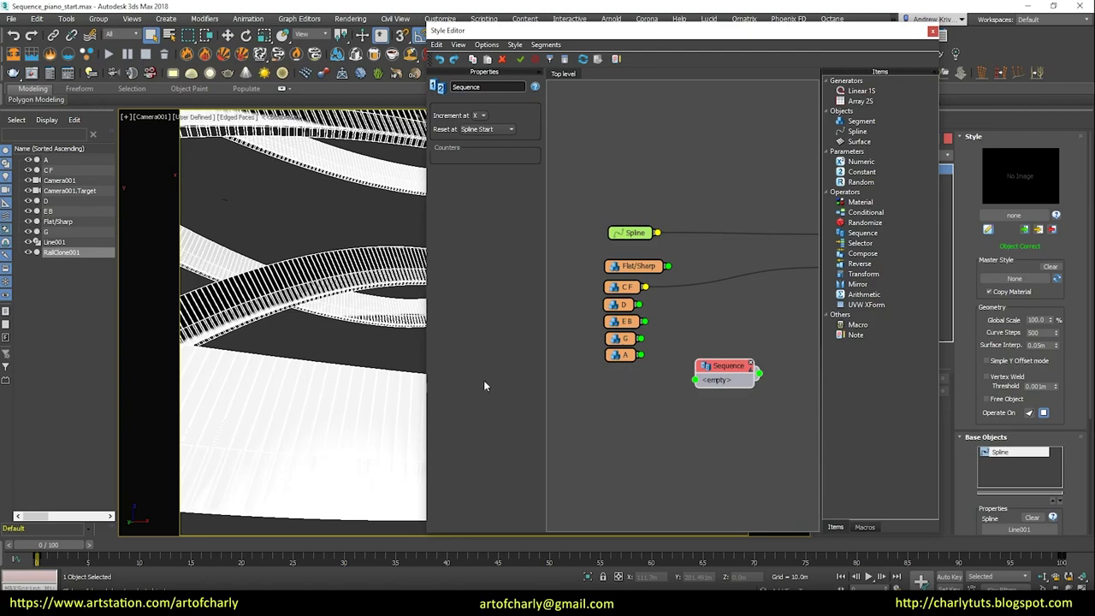
Step: Close the Style Editor and orbit a perspective view around the piano key pieces
{"action": "left_click", "coordinate": [932, 31]}
{"action": "key", "text": "p"}
{"action": "scroll", "coordinate": [372, 346], "scroll_direction": "up", "scroll_amount": 5}
{"action": "mouse_move", "coordinate": [374, 348]}
{"action": "middle_mouse_down", "text": "alt"}
{"action": "mouse_move", "coordinate": [397, 362]}
{"action": "mouse_move", "coordinate": [445, 329]}
{"action": "middle_mouse_up", "text": "alt"}
{"action": "scroll", "coordinate": [396, 362], "scroll_direction": "down", "scroll_amount": 4}
{"action": "scroll", "coordinate": [454, 291], "scroll_direction": "up", "scroll_amount": 1}
{"action": "scroll", "coordinate": [455, 292], "scroll_direction": "up", "scroll_amount": 4}
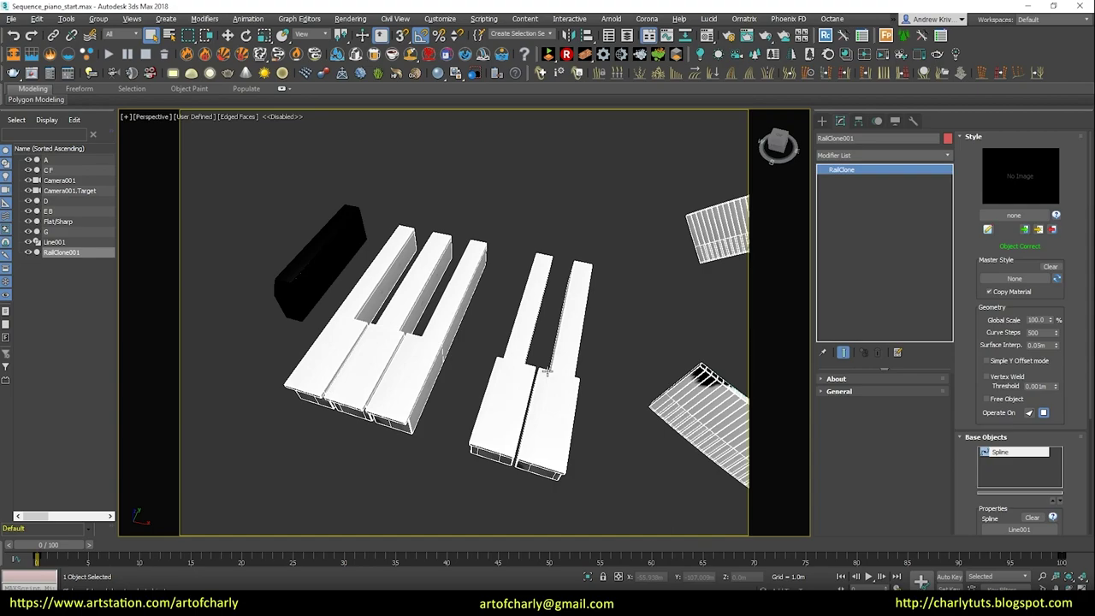
{"action": "middle_click_drag", "start_coordinate": [401, 414], "coordinate": [463, 353]}
Step: Select the Flat/Sharp, C F, G and A key pieces in turn to identify them
{"action": "scroll", "coordinate": [458, 340], "scroll_direction": "down", "scroll_amount": 5}
{"action": "scroll", "coordinate": [630, 313], "scroll_direction": "up", "scroll_amount": 8}
{"action": "scroll", "coordinate": [464, 319], "scroll_direction": "down", "scroll_amount": 6}
{"action": "scroll", "coordinate": [558, 287], "scroll_direction": "up", "scroll_amount": 2}
{"action": "left_click", "coordinate": [58, 221]}
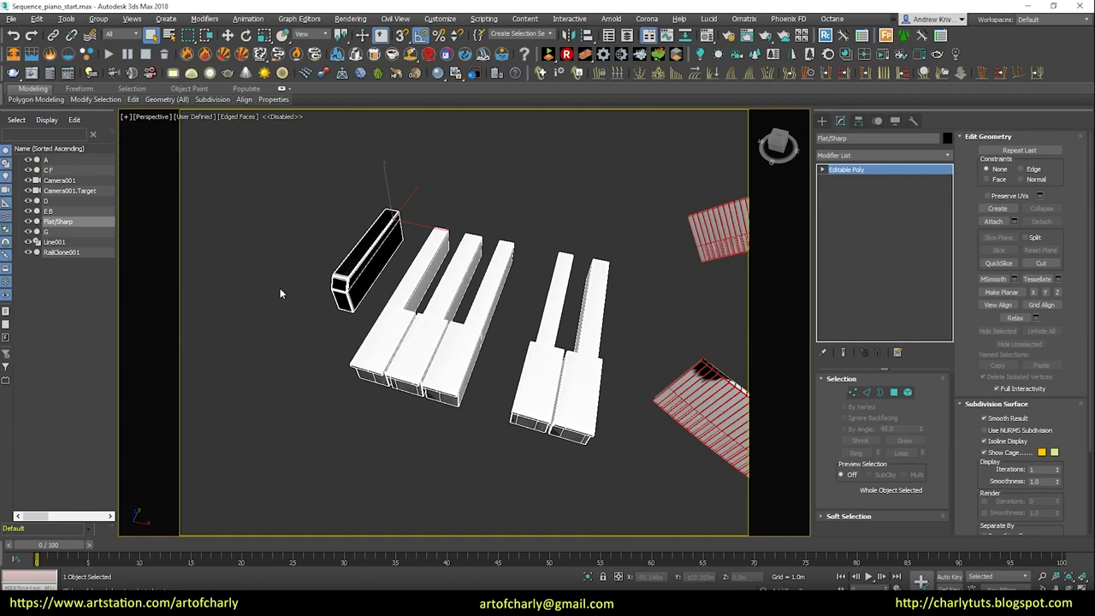
{"action": "left_click", "coordinate": [402, 330]}
{"action": "left_click", "coordinate": [53, 170]}
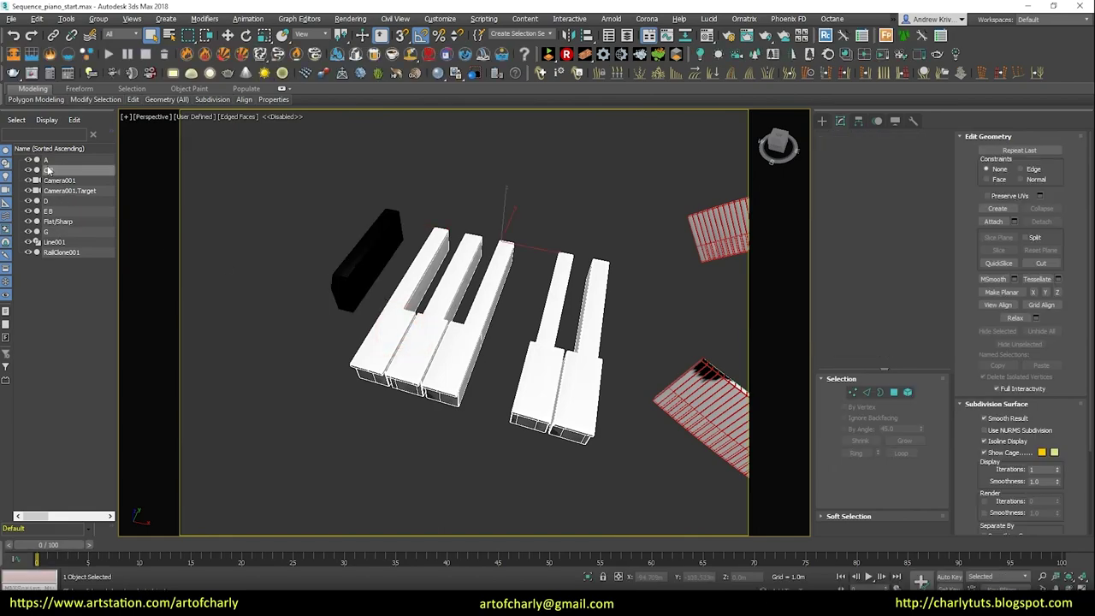
{"action": "left_click", "coordinate": [521, 379]}
{"action": "left_click", "coordinate": [52, 232]}
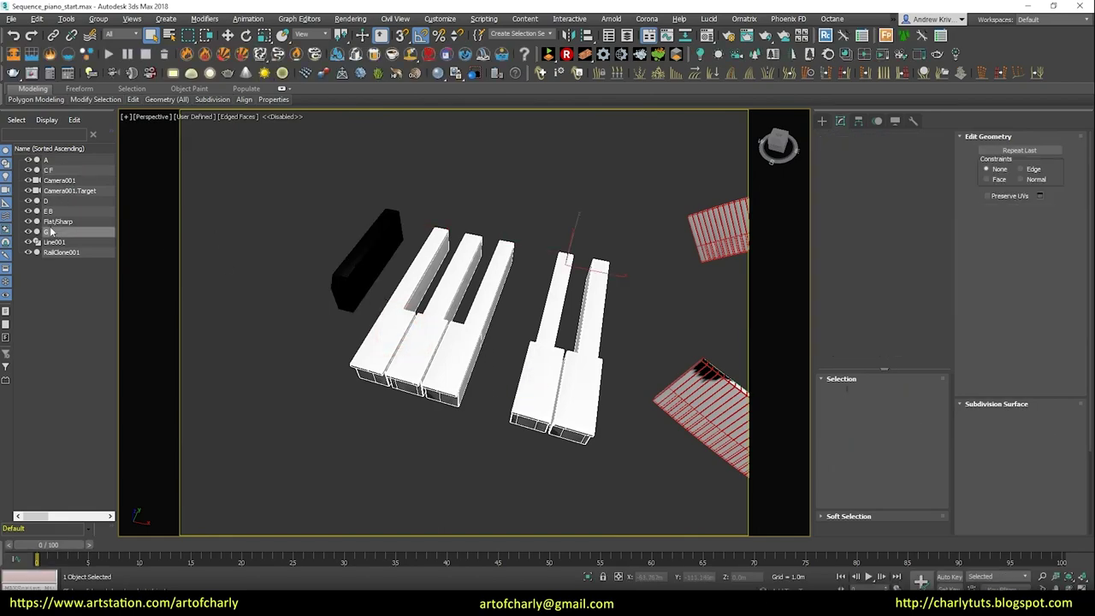
{"action": "left_click", "coordinate": [591, 384]}
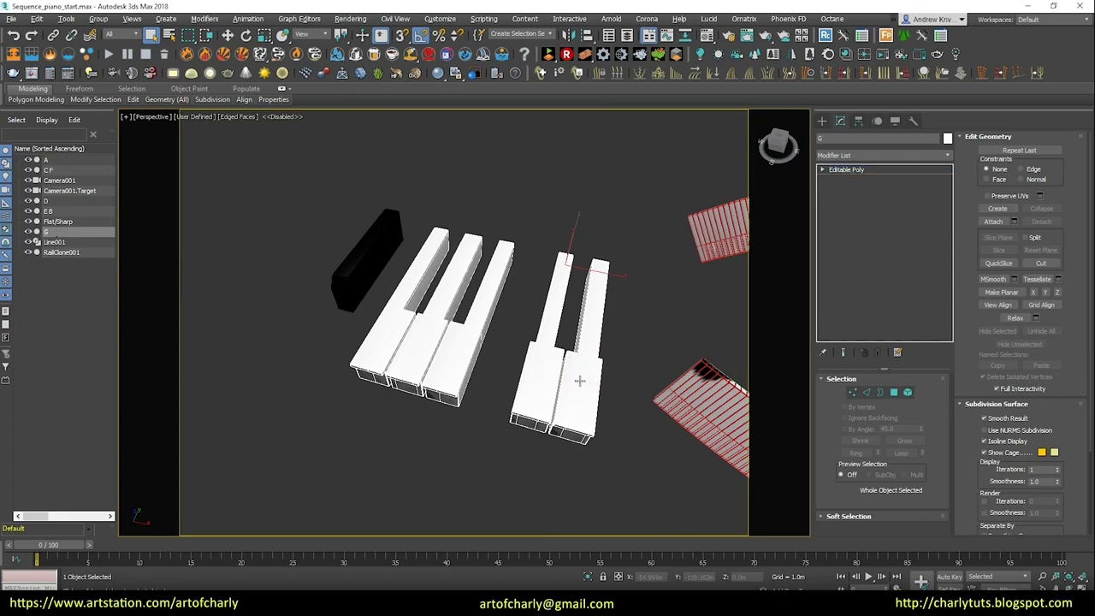
{"action": "left_click", "coordinate": [47, 160]}
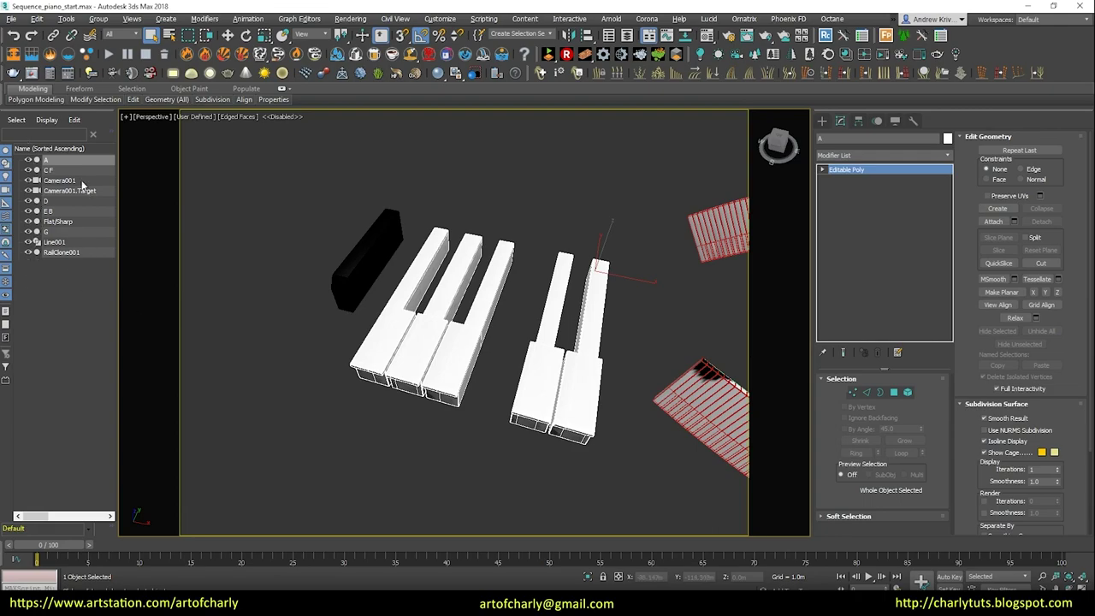
Step: Toggle wireframe display with F3, deselect everything and zoom the view out
{"action": "middle_click_drag", "start_coordinate": [503, 283], "coordinate": [482, 278]}
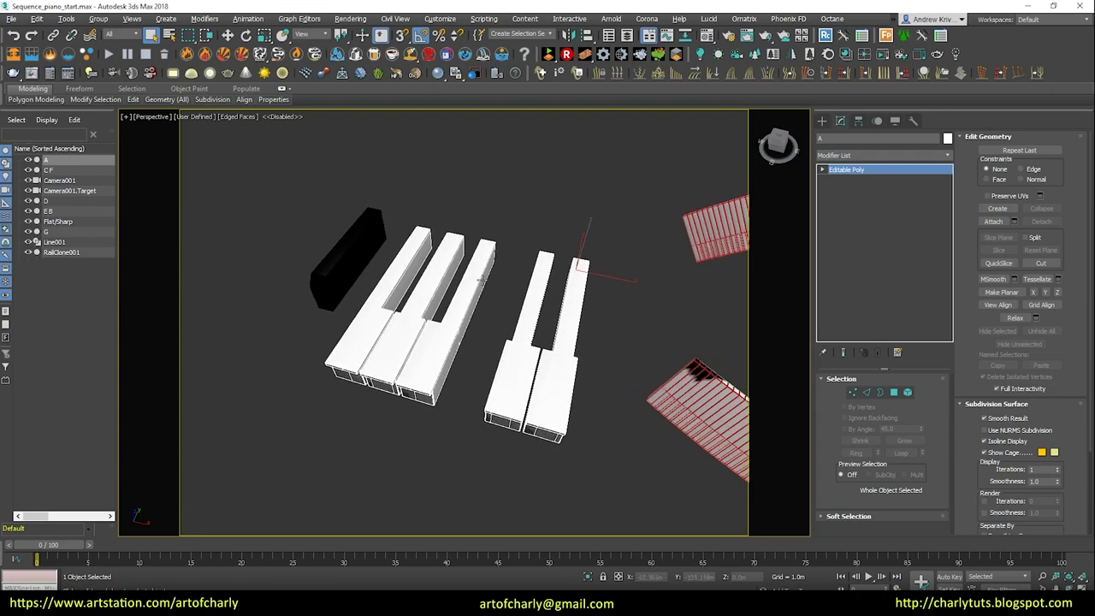
{"action": "key", "text": "F3"}
{"action": "key", "text": "F3"}
{"action": "left_click", "coordinate": [496, 434]}
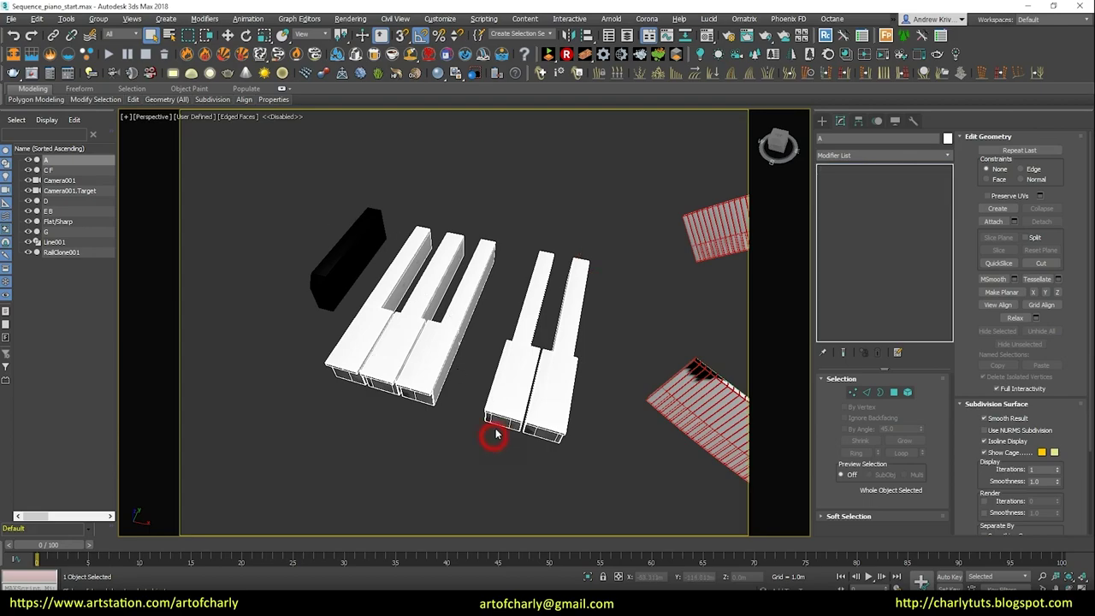
{"action": "scroll", "coordinate": [449, 274], "scroll_direction": "up", "scroll_amount": 5}
{"action": "scroll", "coordinate": [432, 252], "scroll_direction": "up", "scroll_amount": 5}
{"action": "scroll", "coordinate": [432, 252], "scroll_direction": "down", "scroll_amount": 3}
{"action": "scroll", "coordinate": [468, 268], "scroll_direction": "down", "scroll_amount": 4}
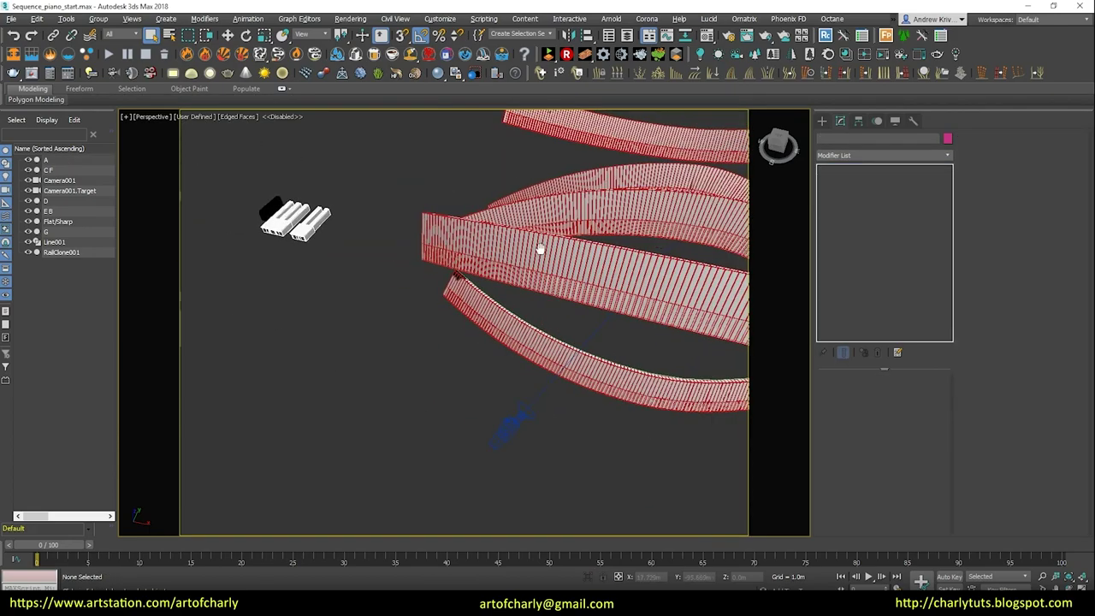
{"action": "scroll", "coordinate": [492, 291], "scroll_direction": "down", "scroll_amount": 3}
Step: From the Camera001 view, wire the Sequence output into the Linear generator's Default input
{"action": "key", "text": "c"}
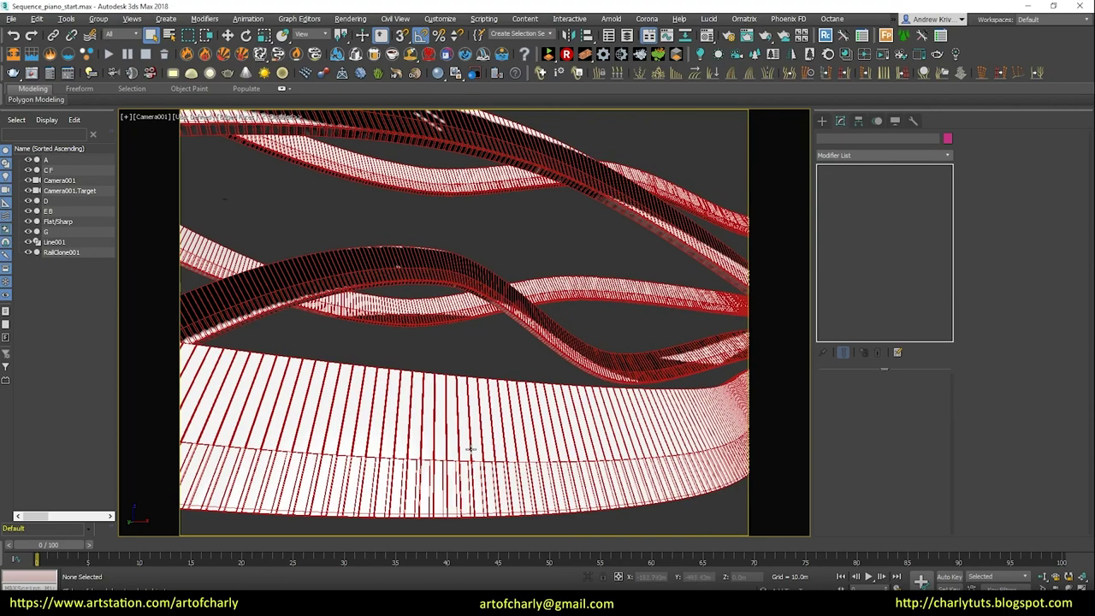
{"action": "left_click", "coordinate": [495, 295]}
{"action": "mouse_move", "coordinate": [675, 303]}
{"action": "left_mouse_down"}
{"action": "mouse_move", "coordinate": [651, 285]}
{"action": "mouse_move", "coordinate": [746, 240]}
{"action": "mouse_move", "coordinate": [772, 212]}
{"action": "left_mouse_up"}
{"action": "middle_click_drag", "start_coordinate": [771, 212], "coordinate": [820, 225]}
{"action": "left_click_drag", "start_coordinate": [624, 232], "coordinate": [675, 363]}
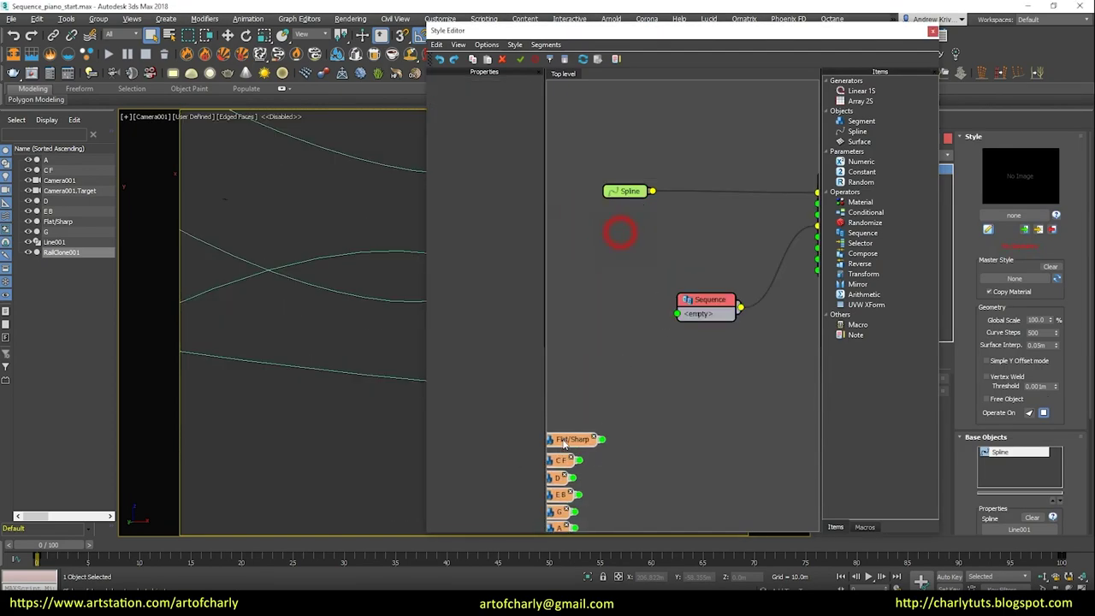
{"action": "middle_click_drag", "start_coordinate": [675, 364], "coordinate": [701, 308]}
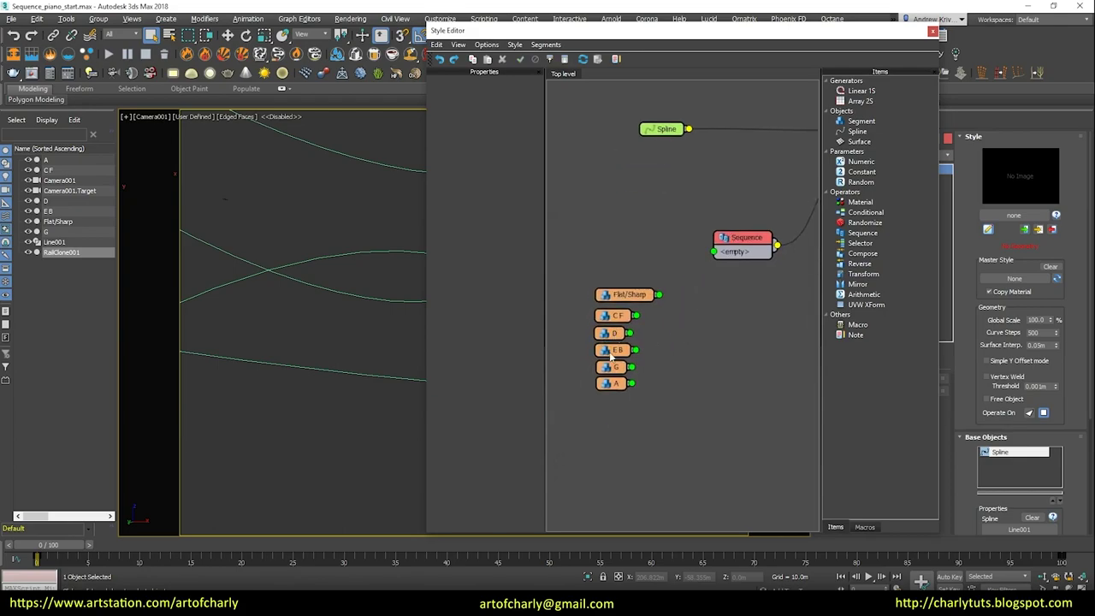
{"action": "left_click_drag", "start_coordinate": [571, 31], "coordinate": [623, 36]}
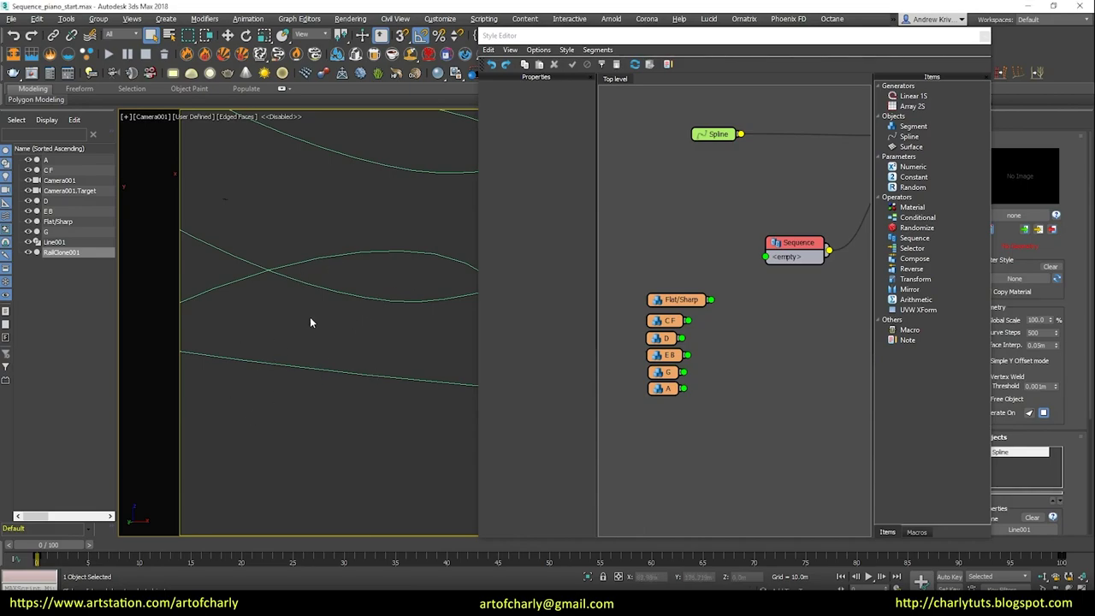
Step: In perspective, lift the C F key group to check it, then undo the move
{"action": "key", "text": "p"}
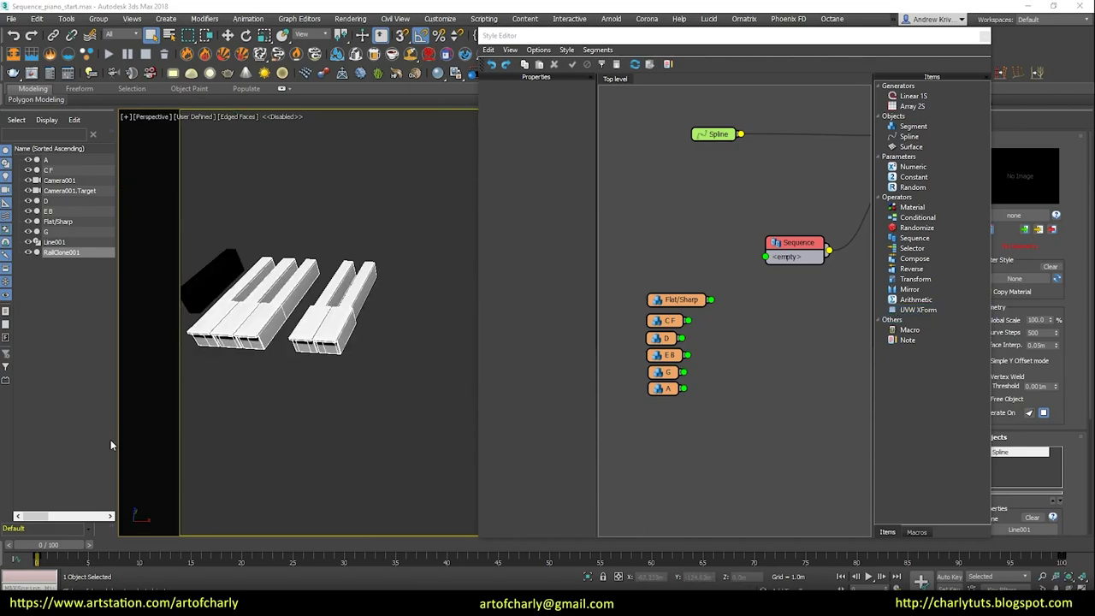
{"action": "middle_click_drag", "start_coordinate": [256, 385], "coordinate": [308, 367], "text": "alt"}
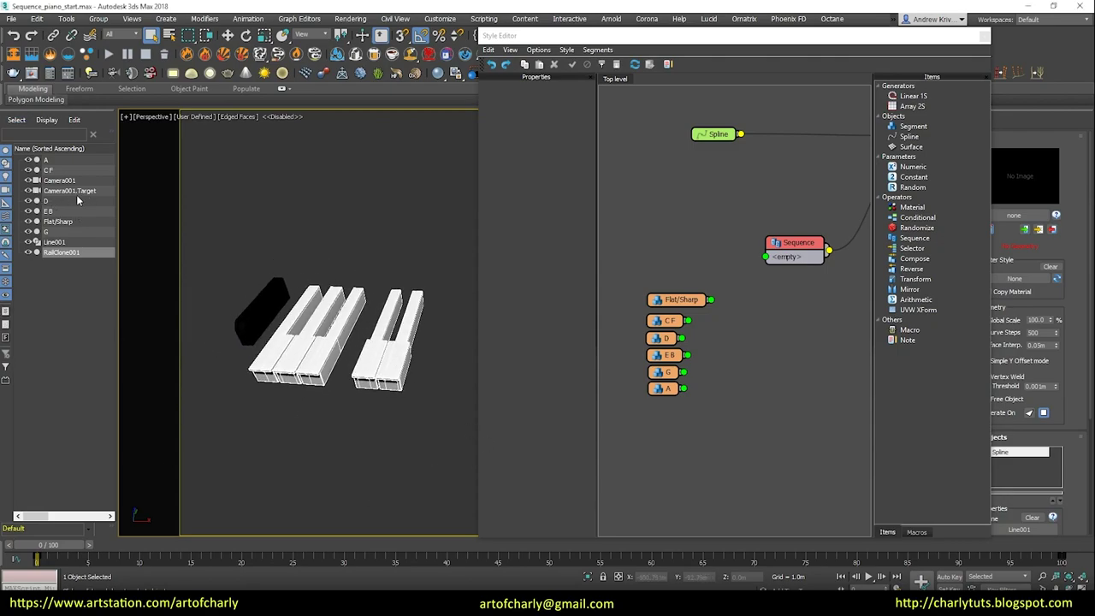
{"action": "left_click", "coordinate": [51, 170]}
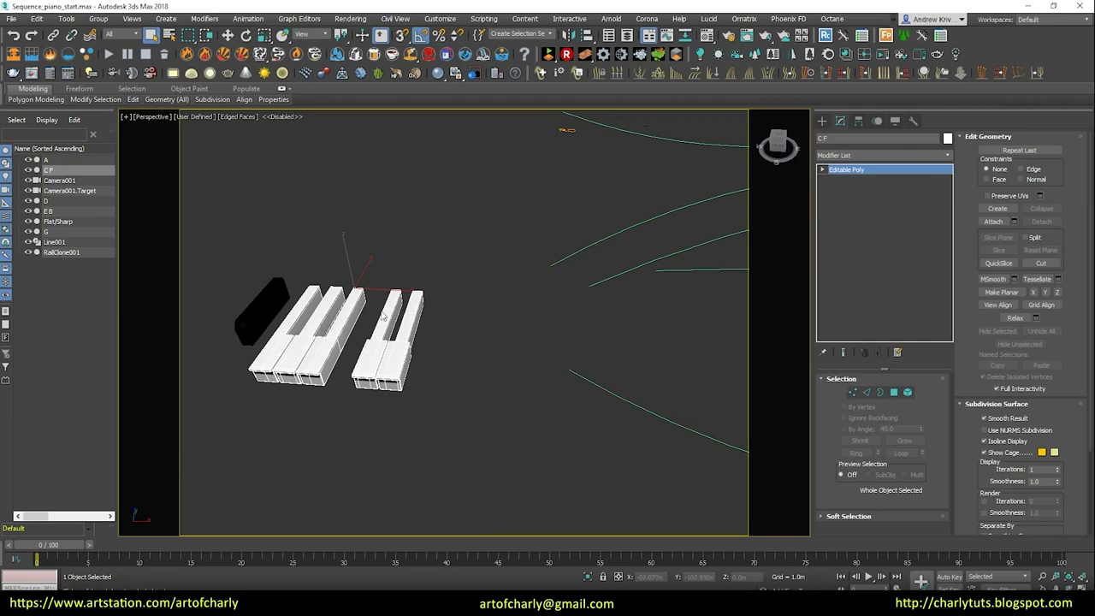
{"action": "key", "text": "w"}
{"action": "left_click_drag", "start_coordinate": [345, 253], "coordinate": [348, 241]}
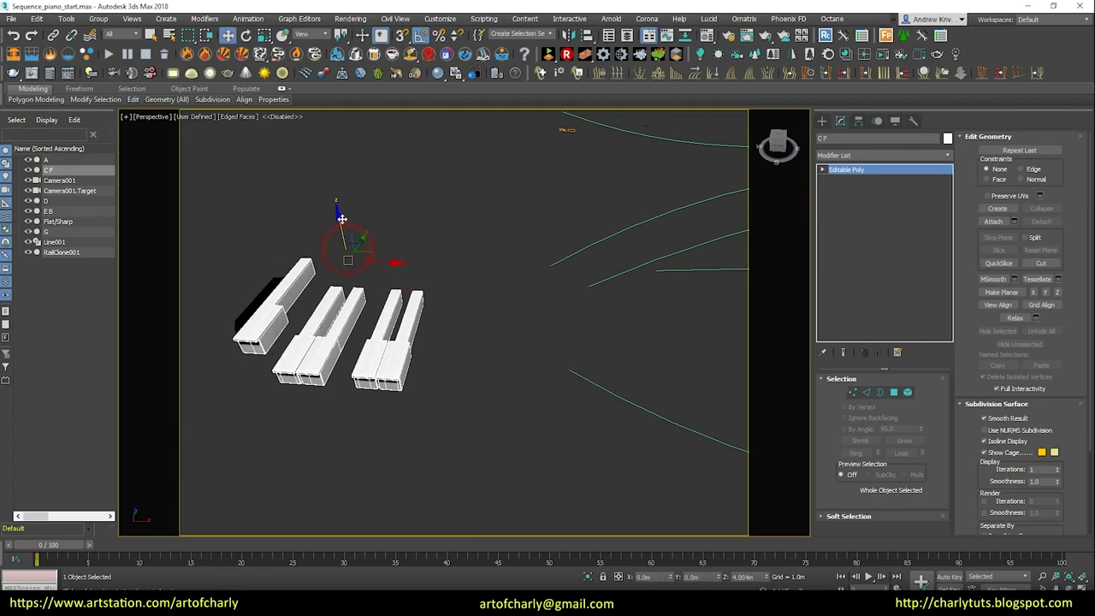
{"action": "key", "text": "ctrl+z"}
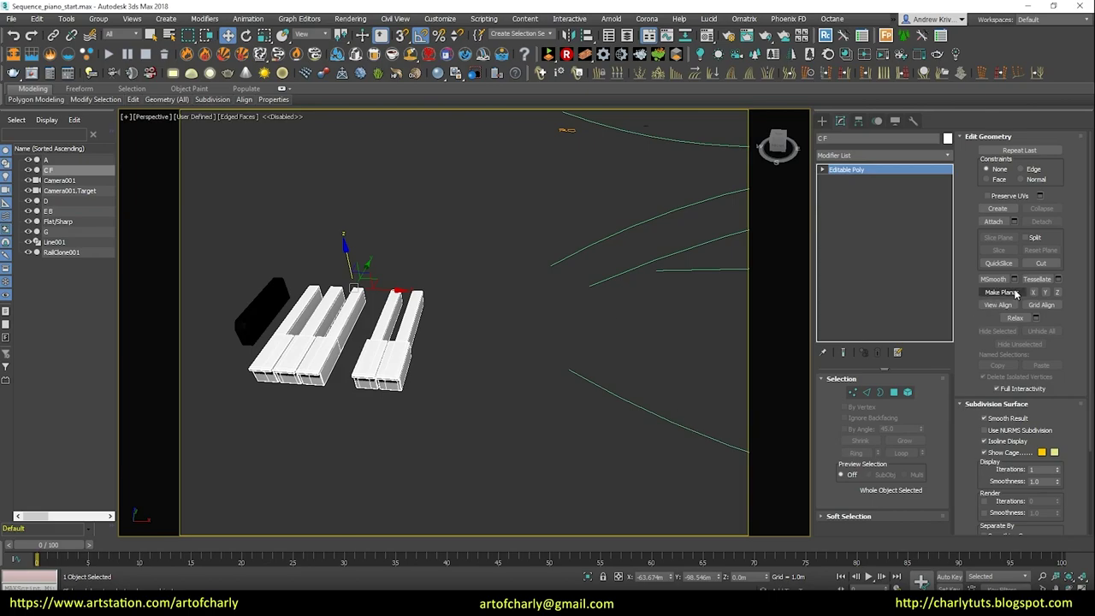
{"action": "key", "text": "ctrl+z"}
{"action": "middle_click_drag", "start_coordinate": [379, 309], "coordinate": [307, 324], "text": "alt"}
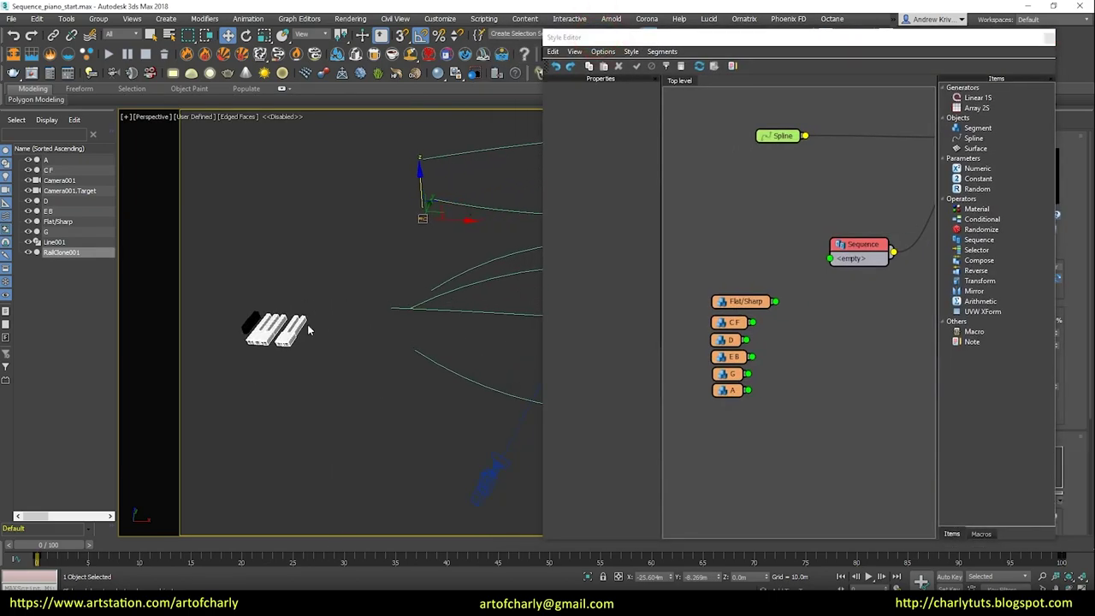
{"action": "scroll", "coordinate": [307, 324], "scroll_direction": "up", "scroll_amount": 3}
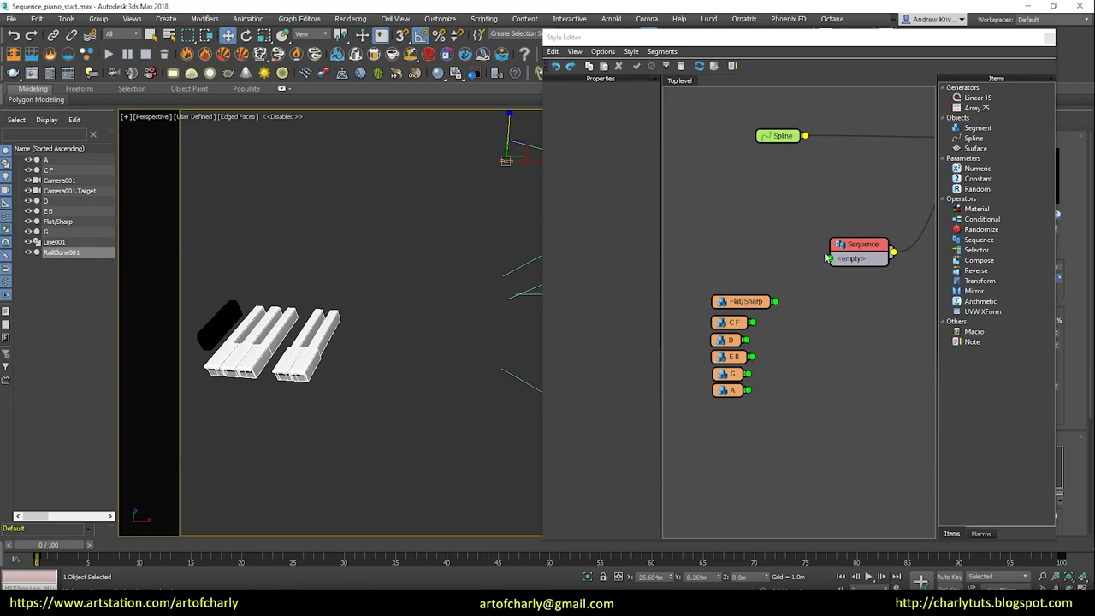
Step: Wire C F, Flat/Sharp, D, Flat/Sharp and E B into the Sequence, turning edge overlay off
{"action": "left_click_drag", "start_coordinate": [858, 247], "coordinate": [863, 254]}
{"action": "left_click_drag", "start_coordinate": [734, 247], "coordinate": [836, 266]}
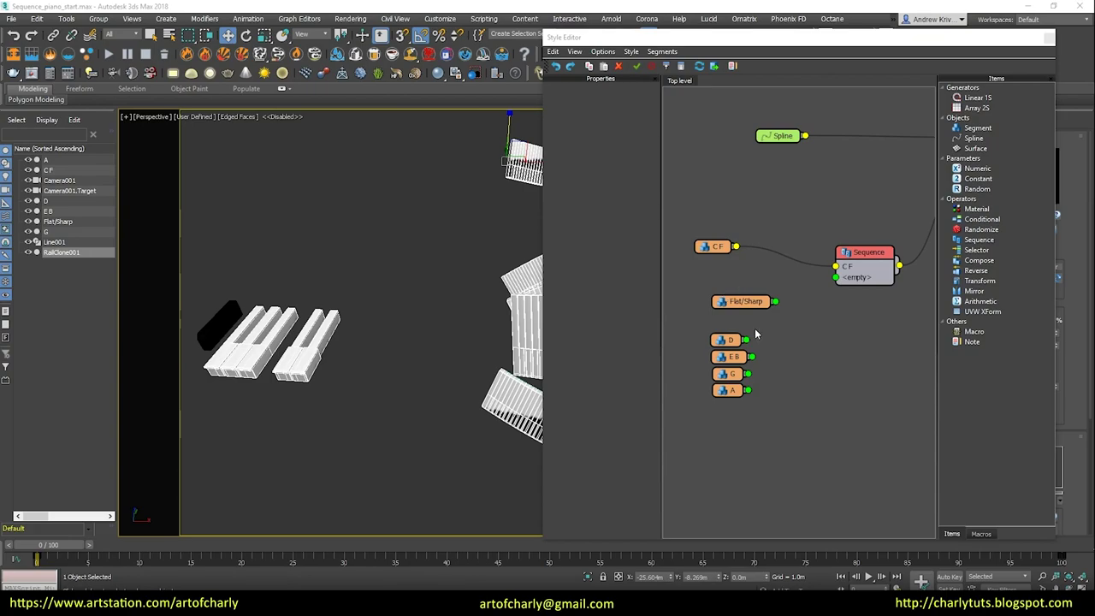
{"action": "mouse_move", "coordinate": [756, 301]}
{"action": "left_mouse_down"}
{"action": "mouse_move", "coordinate": [727, 274]}
{"action": "mouse_move", "coordinate": [836, 277]}
{"action": "left_mouse_up"}
{"action": "left_click_drag", "start_coordinate": [736, 344], "coordinate": [731, 310]}
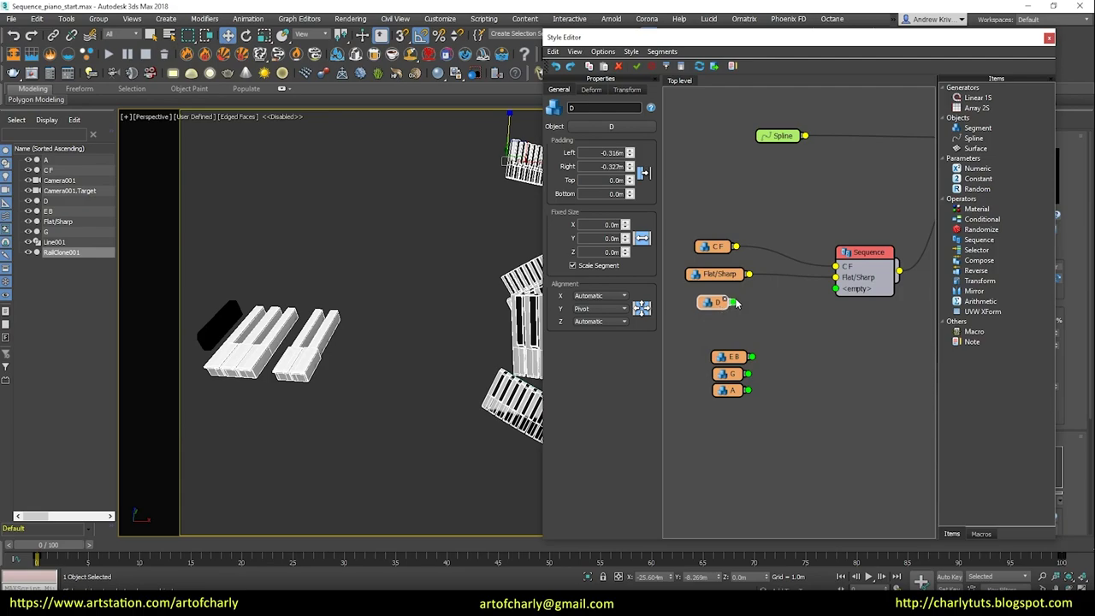
{"action": "key", "text": "F4"}
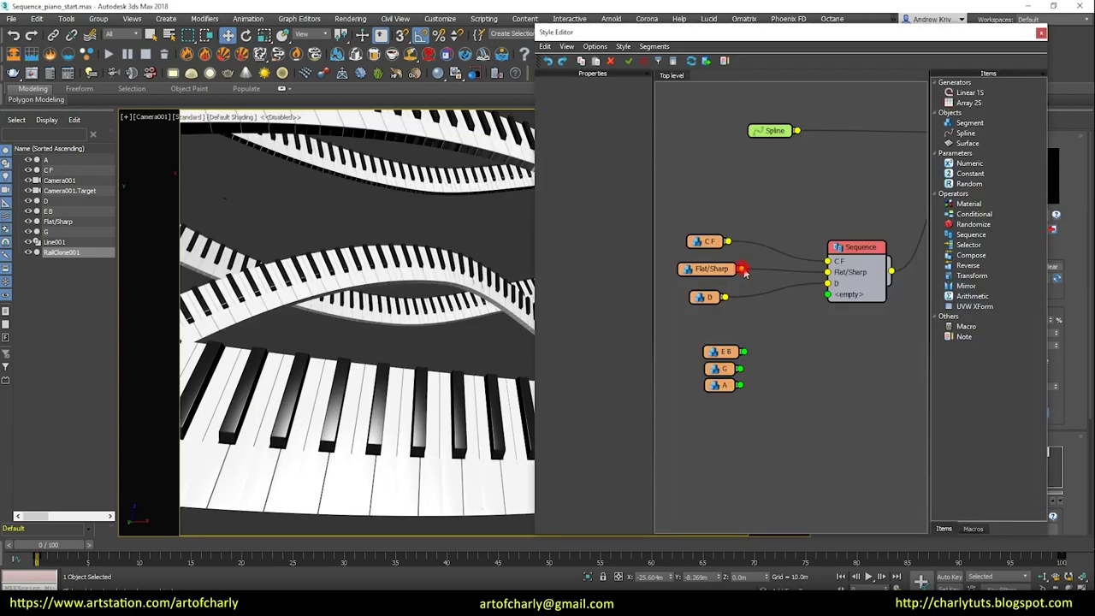
{"action": "left_click_drag", "start_coordinate": [795, 319], "coordinate": [828, 294]}
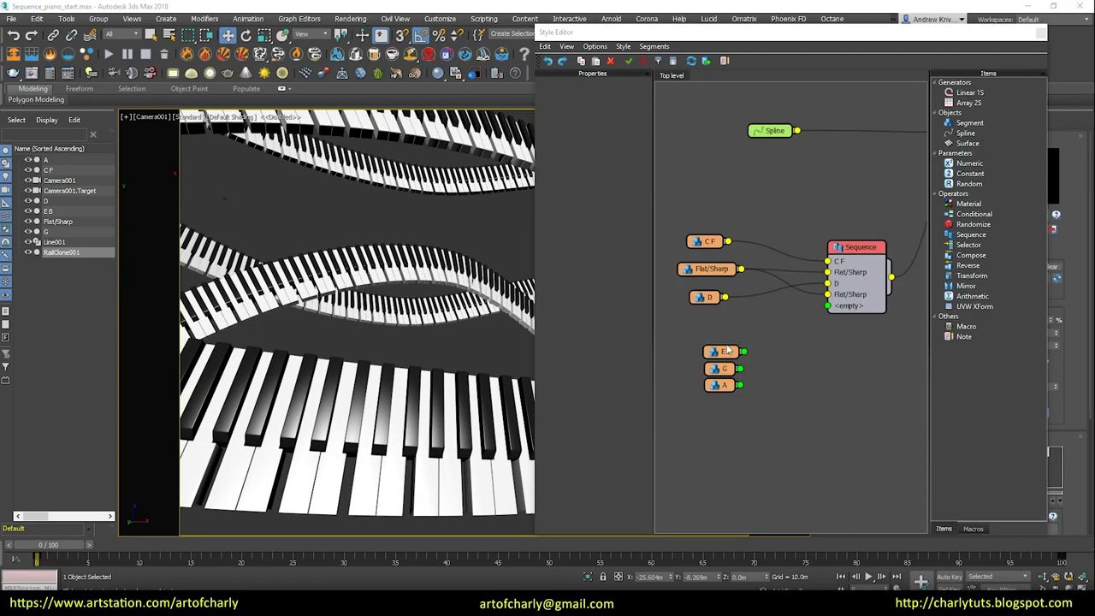
{"action": "mouse_move", "coordinate": [727, 351]}
{"action": "left_mouse_down"}
{"action": "mouse_move", "coordinate": [713, 325]}
{"action": "mouse_move", "coordinate": [829, 308]}
{"action": "left_mouse_up"}
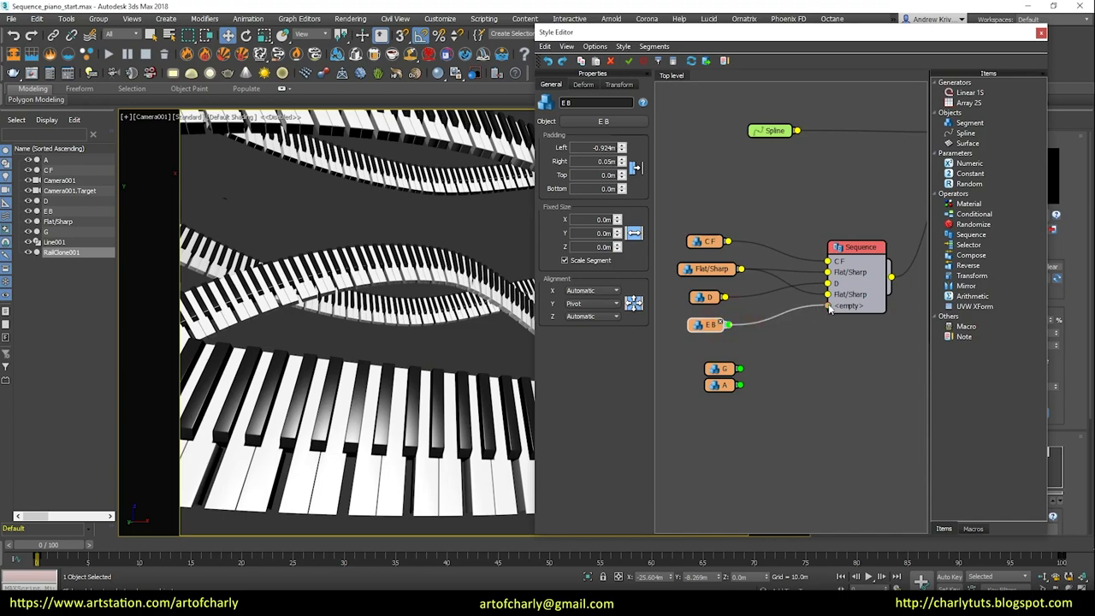
Step: Add C F, Flat/Sharp, G, Flat/Sharp, A, Flat/Sharp and E B to complete the octave
{"action": "left_click_drag", "start_coordinate": [728, 241], "coordinate": [831, 322]}
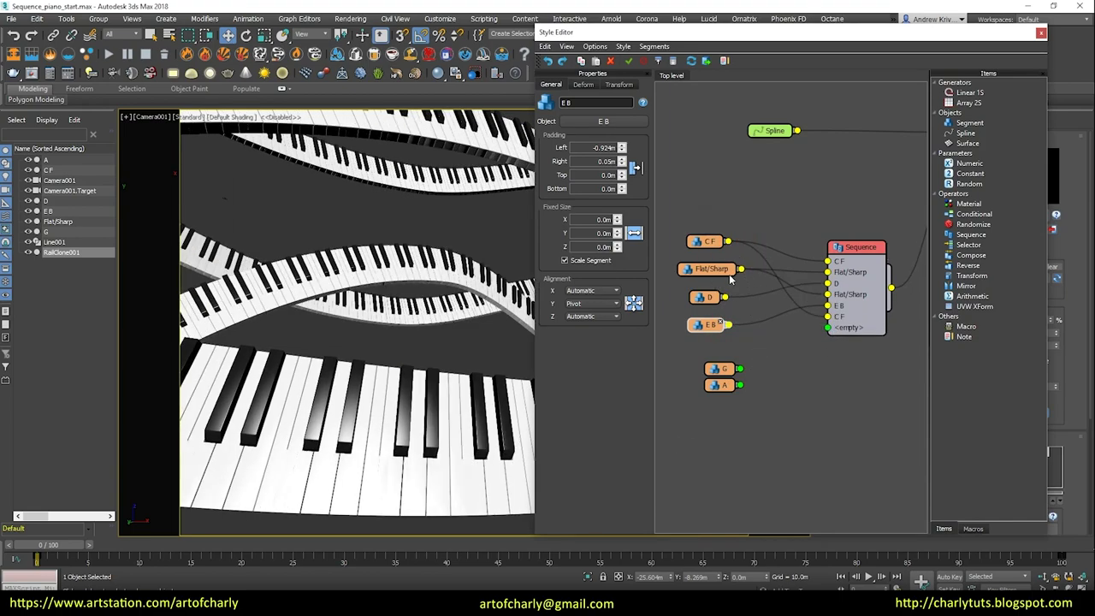
{"action": "left_click_drag", "start_coordinate": [741, 269], "coordinate": [827, 327]}
{"action": "left_click_drag", "start_coordinate": [739, 369], "coordinate": [829, 344]}
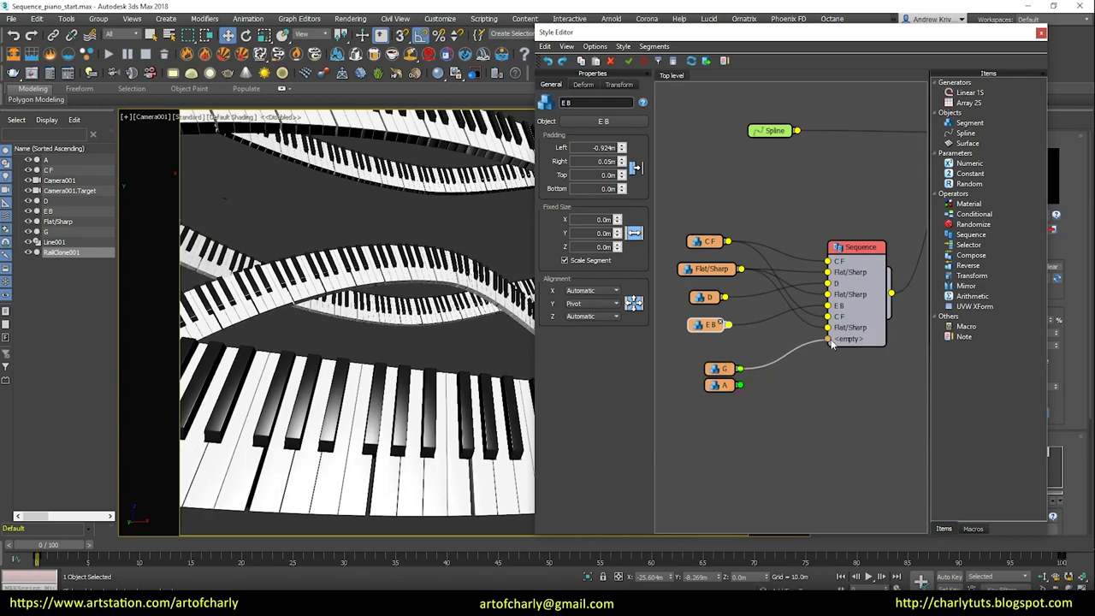
{"action": "left_click_drag", "start_coordinate": [741, 268], "coordinate": [827, 350]}
{"action": "left_click_drag", "start_coordinate": [738, 368], "coordinate": [827, 360]}
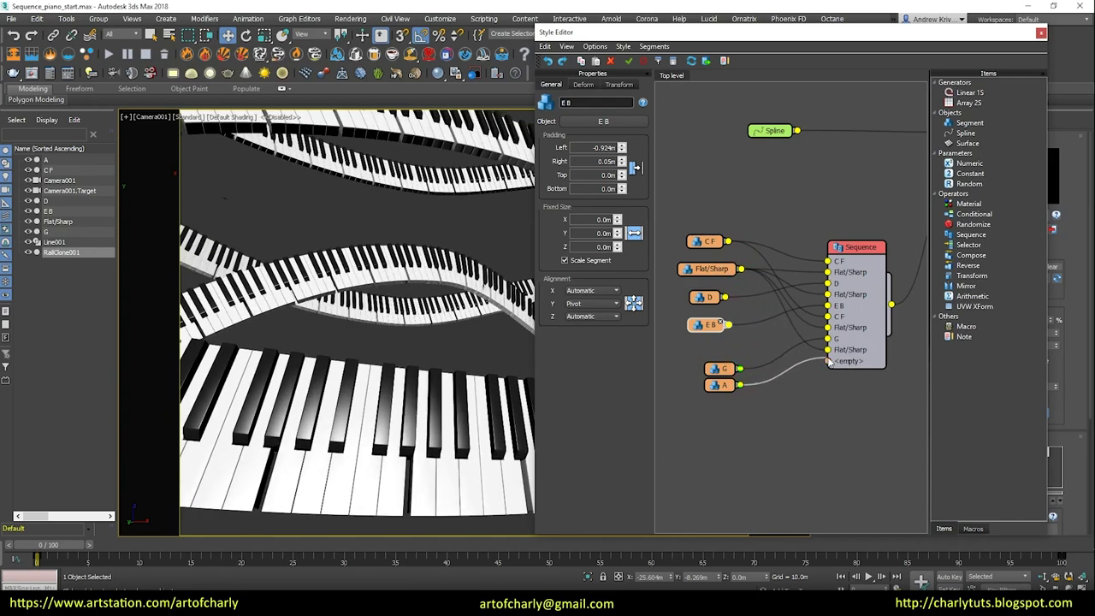
{"action": "left_click_drag", "start_coordinate": [741, 269], "coordinate": [830, 372]}
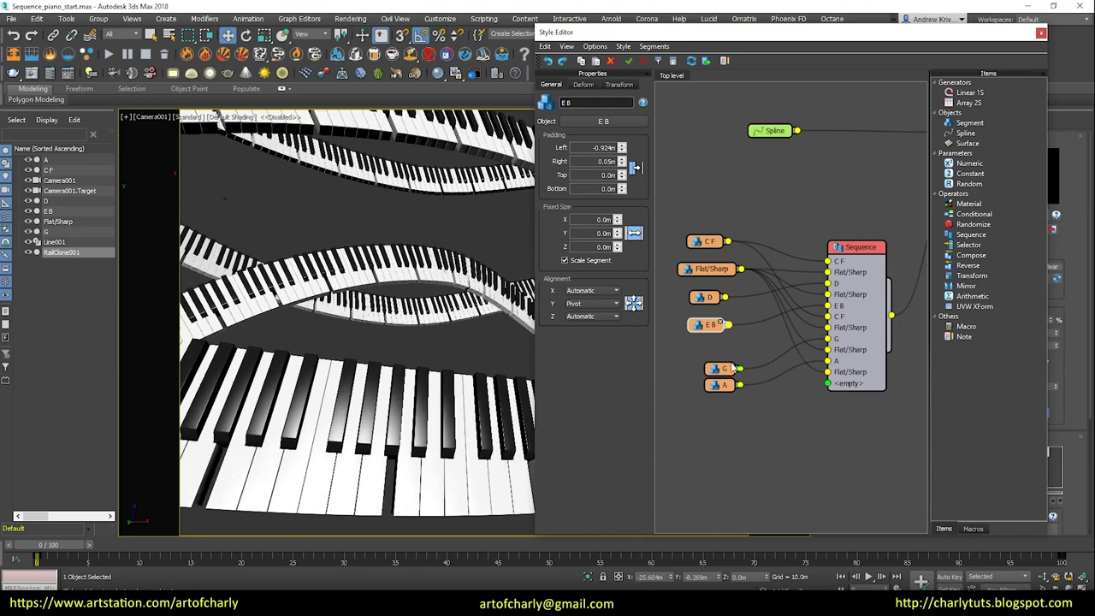
{"action": "left_click_drag", "start_coordinate": [727, 324], "coordinate": [827, 383]}
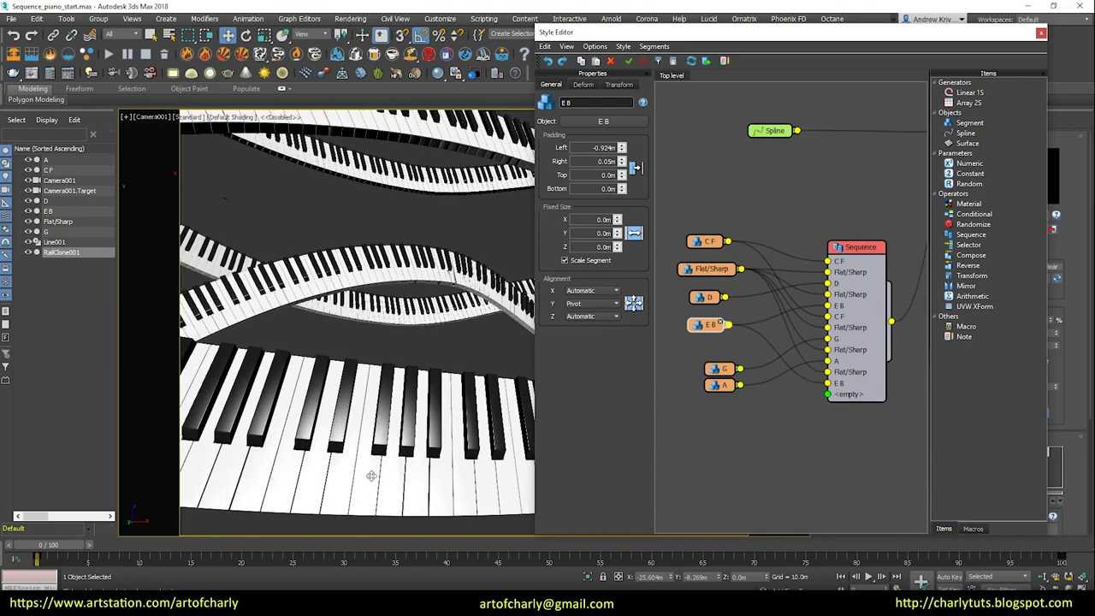
{"action": "left_click", "coordinate": [143, 420]}
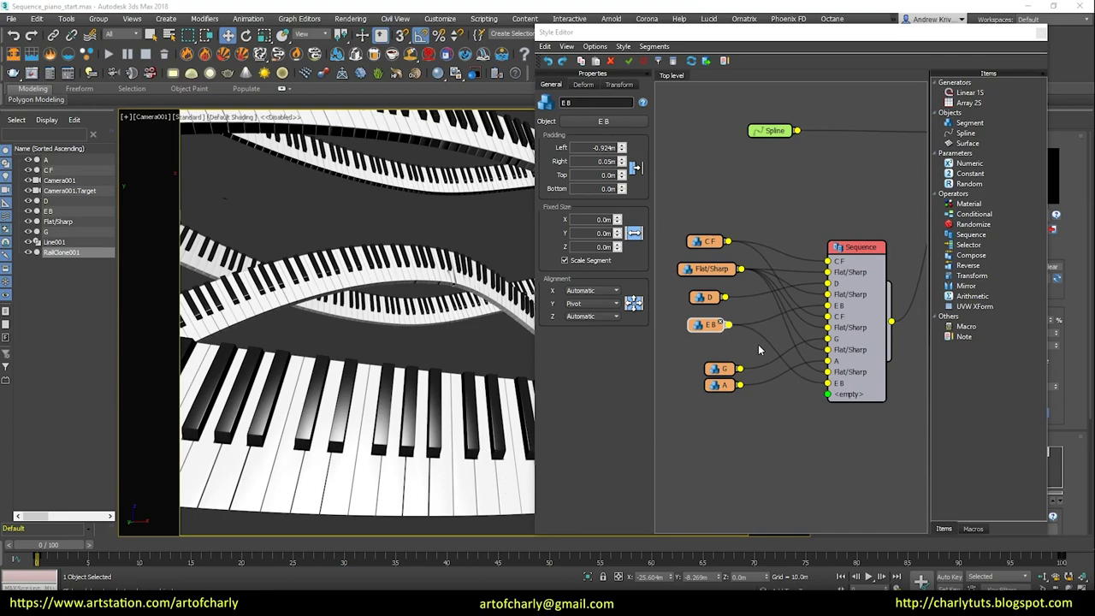
{"action": "mouse_move", "coordinate": [722, 368]}
{"action": "left_mouse_down"}
{"action": "mouse_move", "coordinate": [713, 355]}
{"action": "mouse_move", "coordinate": [709, 385]}
{"action": "left_mouse_up"}
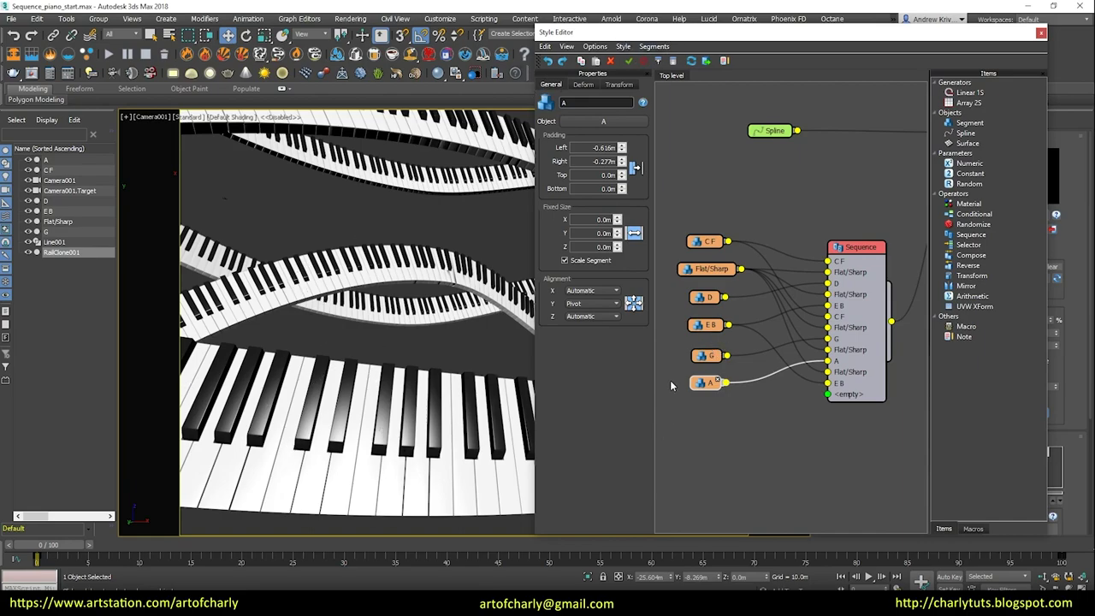
{"action": "mouse_move", "coordinate": [658, 38]}
{"action": "left_mouse_down"}
{"action": "mouse_move", "coordinate": [396, 483]}
{"action": "mouse_move", "coordinate": [608, 60]}
{"action": "mouse_move", "coordinate": [552, 385]}
{"action": "left_mouse_up"}
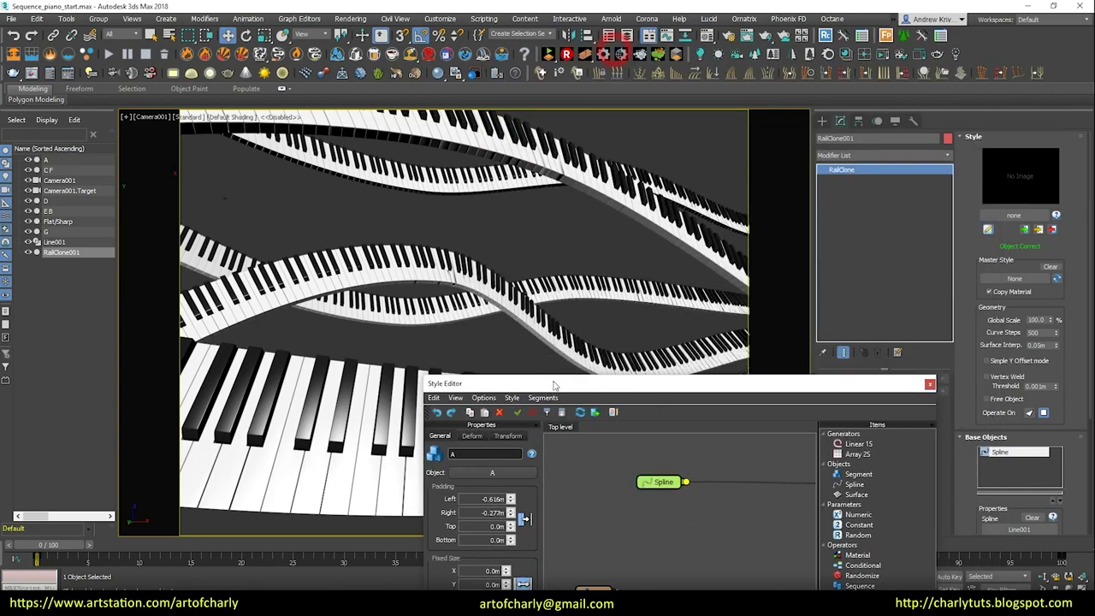